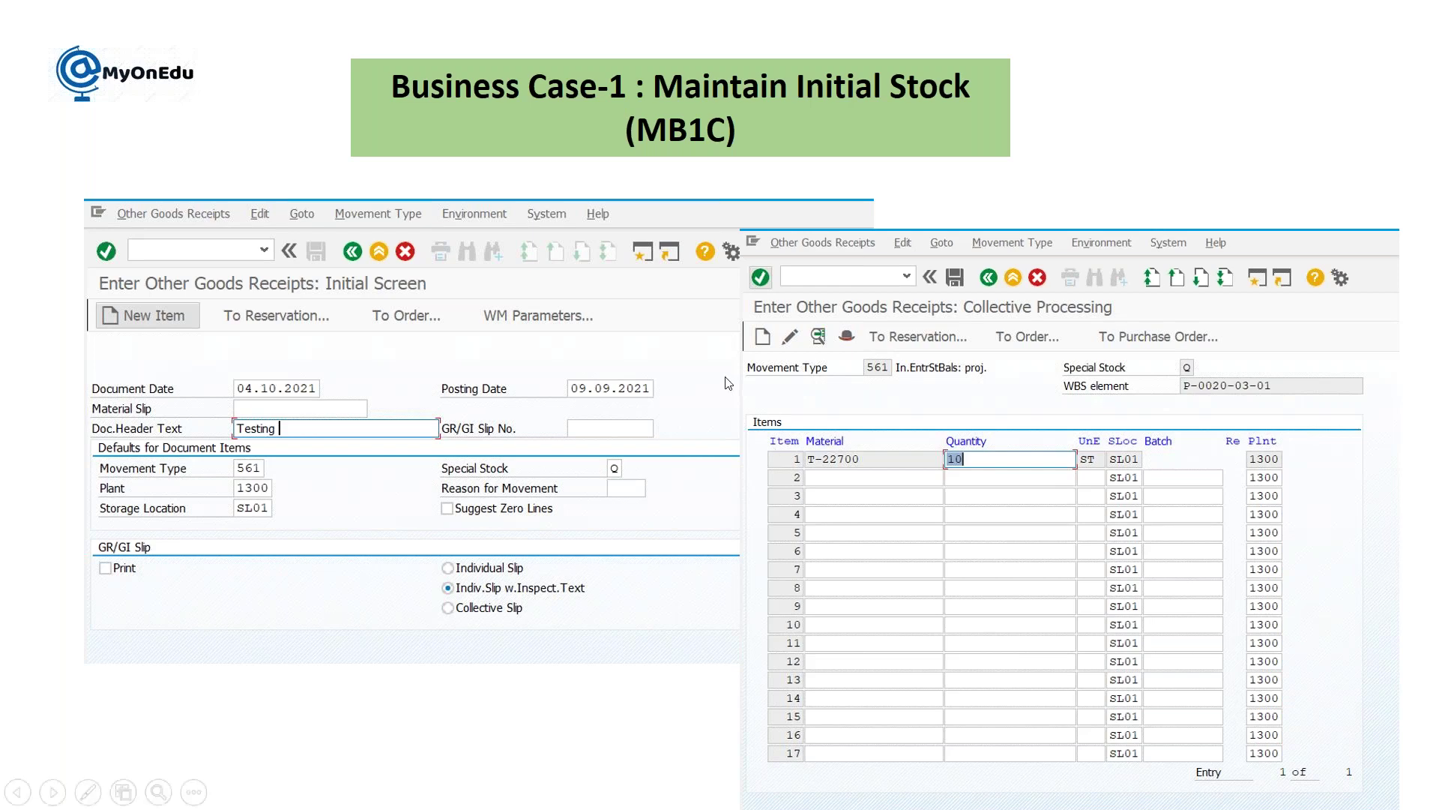
pyautogui.click(727, 383)
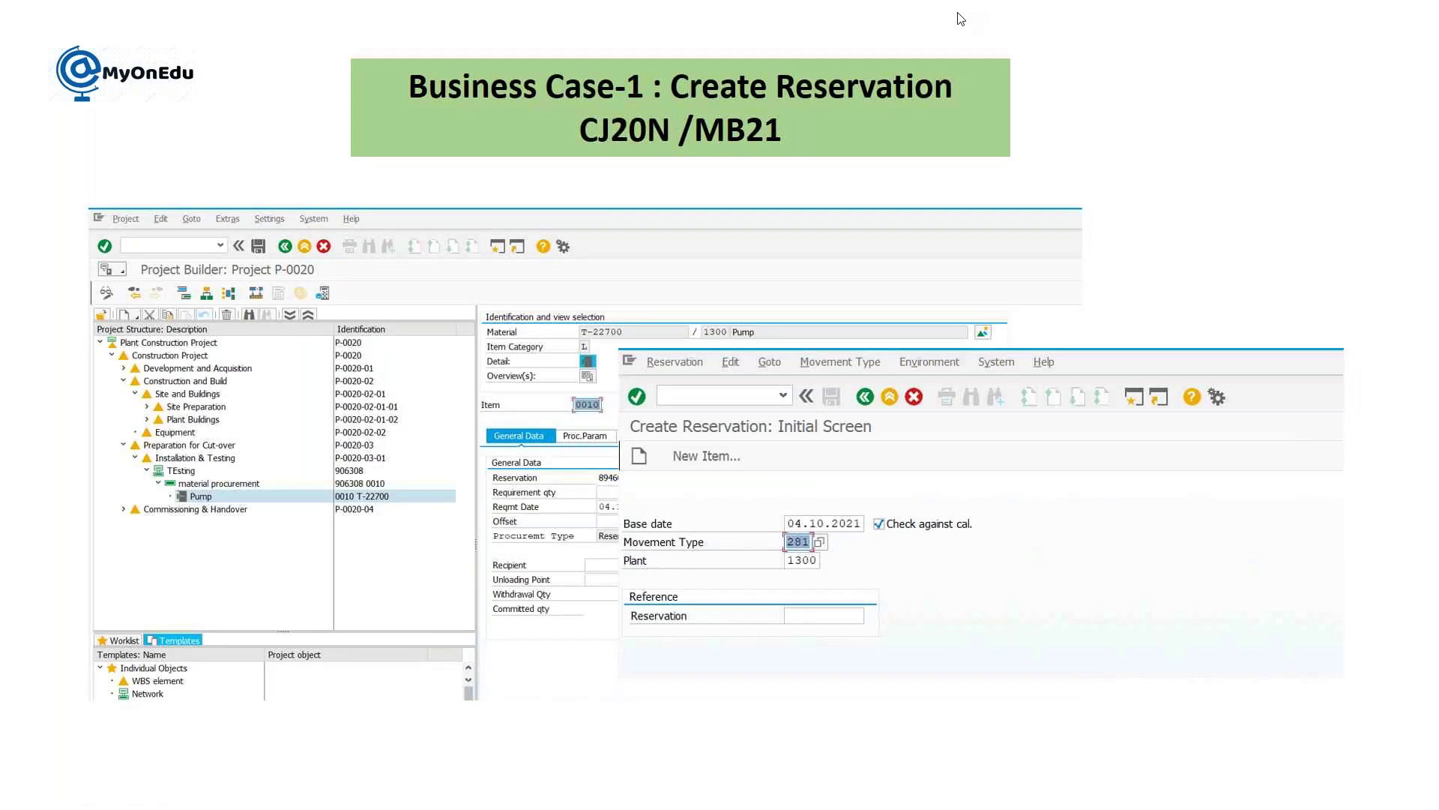
pyautogui.hotkey('ctrl', 'p')
pyautogui.moveTo(112, 446)
pyautogui.mouseDown()
pyautogui.moveTo(185, 421)
pyautogui.moveTo(255, 470)
pyautogui.moveTo(294, 440)
pyautogui.mouseUp()
pyautogui.moveTo(141, 478)
pyautogui.mouseDown()
pyautogui.moveTo(153, 484)
pyautogui.moveTo(173, 457)
pyautogui.moveTo(192, 477)
pyautogui.moveTo(172, 497)
pyautogui.moveTo(189, 511)
pyautogui.moveTo(218, 489)
pyautogui.mouseUp()
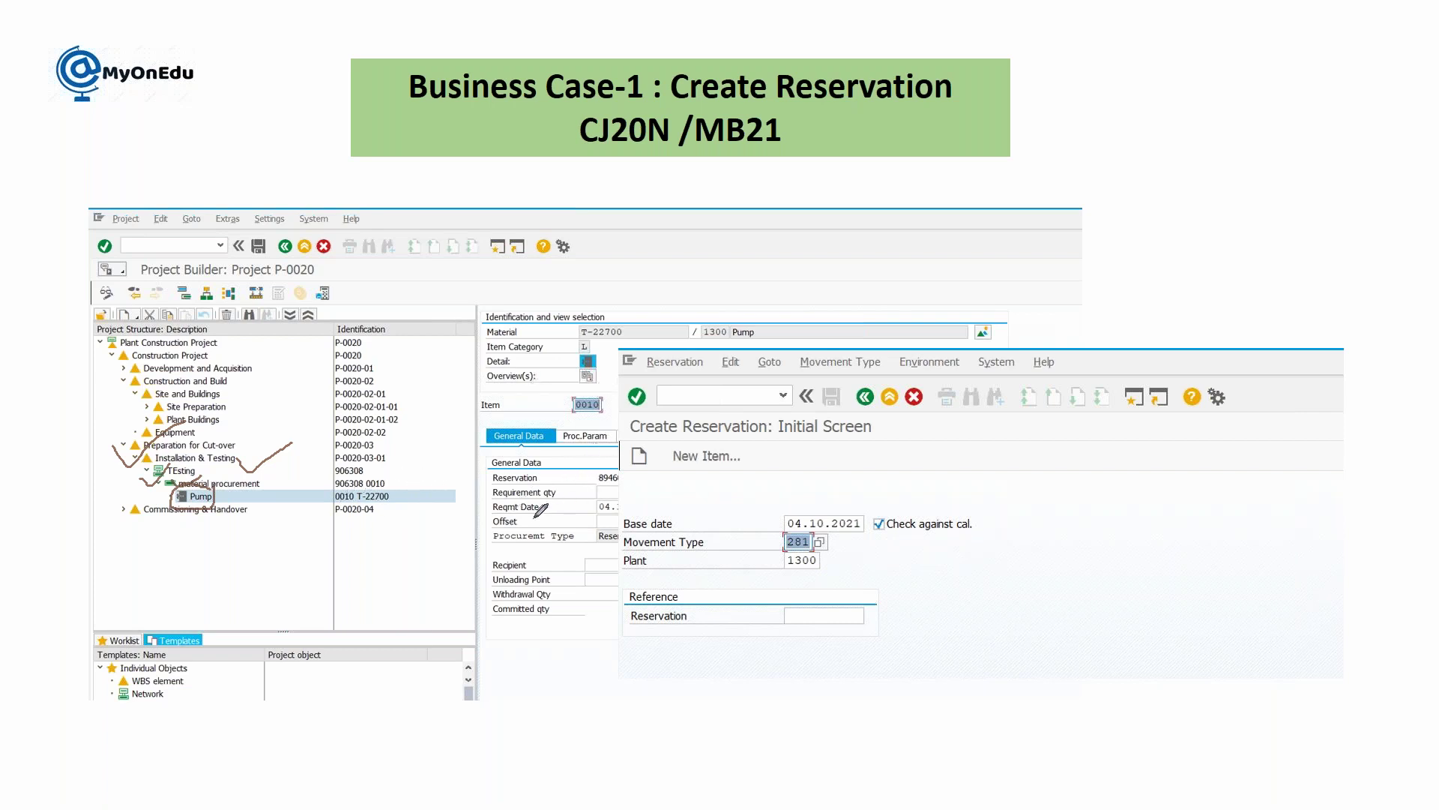
pyautogui.moveTo(622, 464)
pyautogui.mouseDown()
pyautogui.moveTo(599, 488)
pyautogui.moveTo(636, 466)
pyautogui.mouseUp()
pyautogui.moveTo(768, 460)
pyautogui.mouseDown()
pyautogui.moveTo(793, 470)
pyautogui.moveTo(897, 409)
pyautogui.mouseUp()
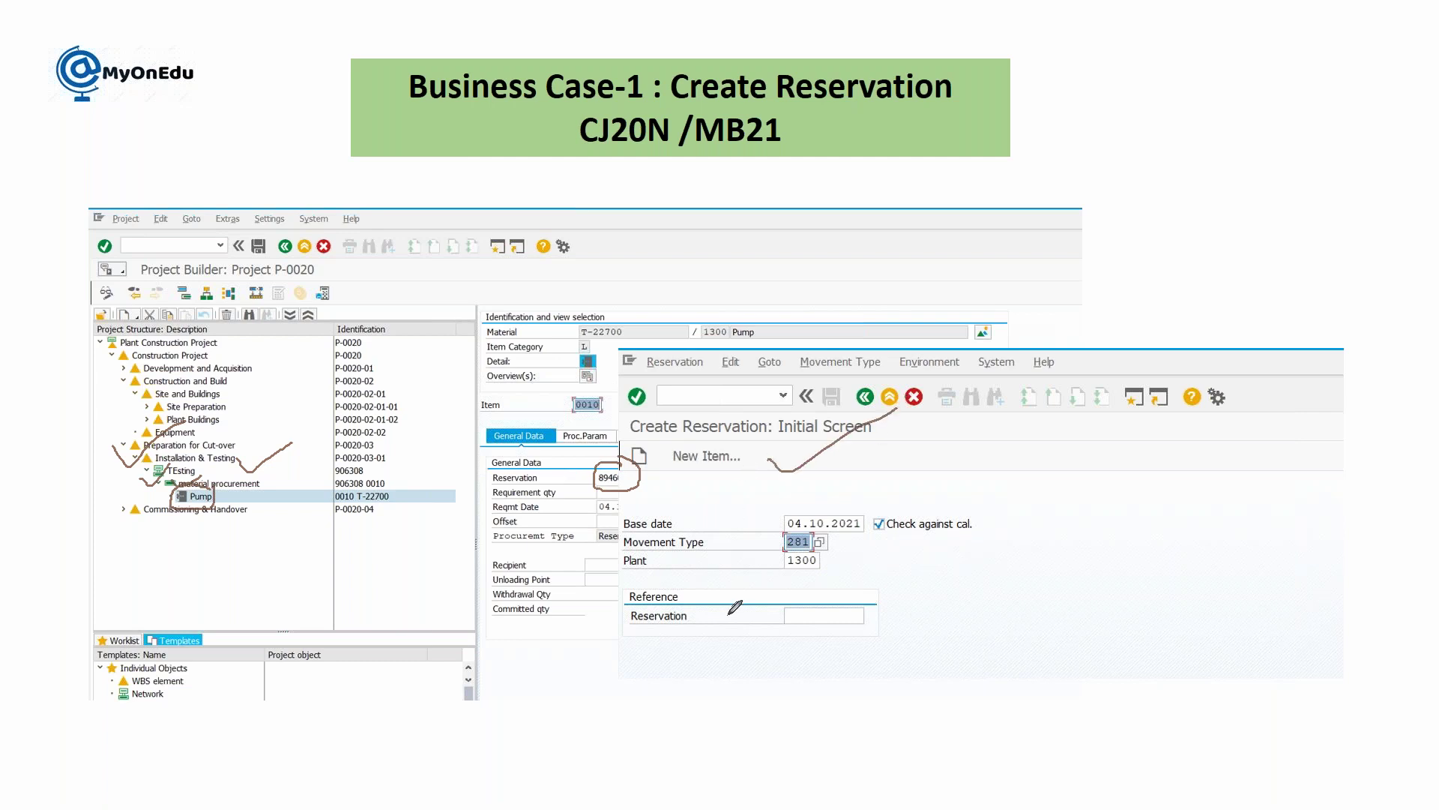
pyautogui.moveTo(705, 157); pyautogui.dragTo(762, 152)
pyautogui.moveTo(683, 123)
pyautogui.mouseDown()
pyautogui.moveTo(582, 105)
pyautogui.moveTo(614, 174)
pyautogui.moveTo(662, 135)
pyautogui.mouseUp()
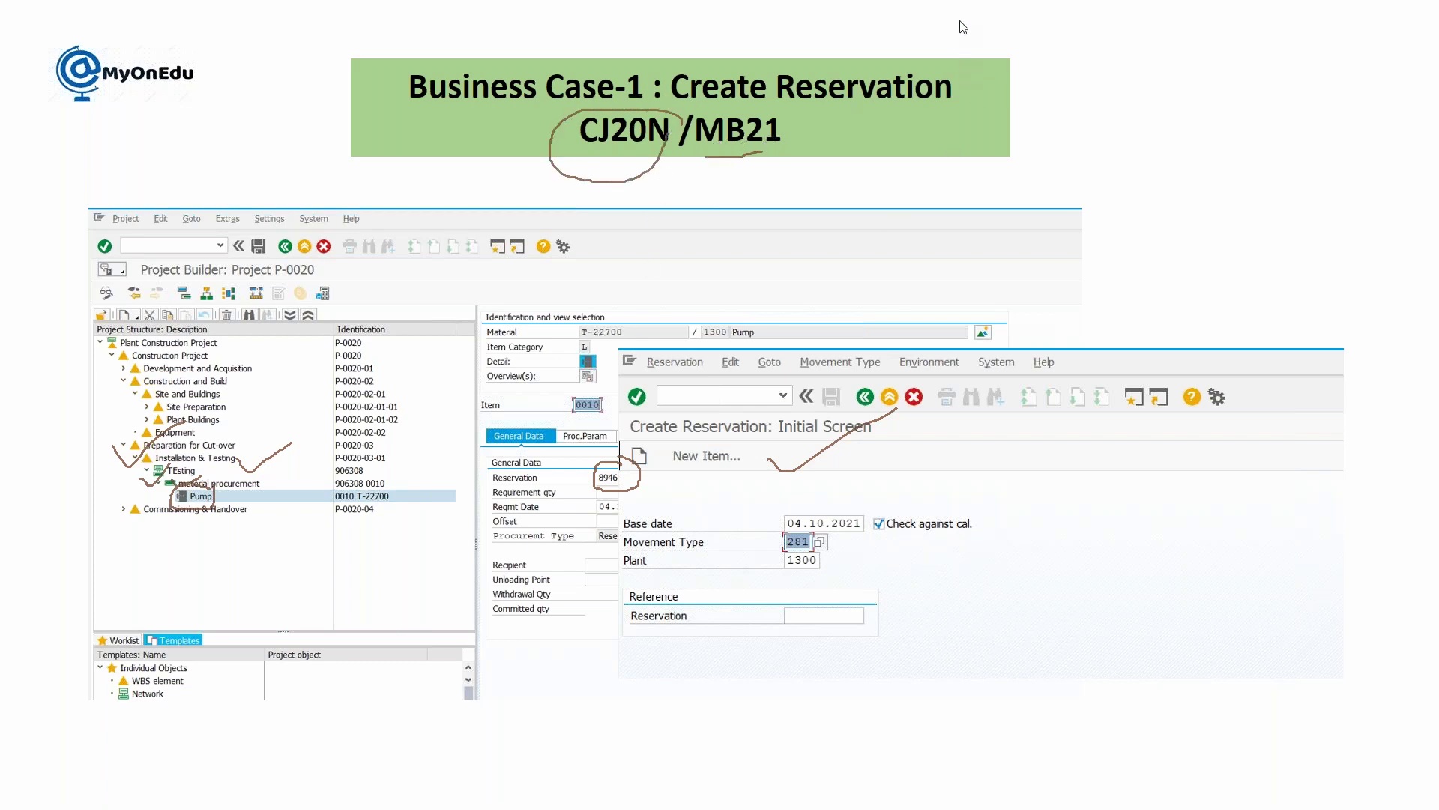
pyautogui.press('e')
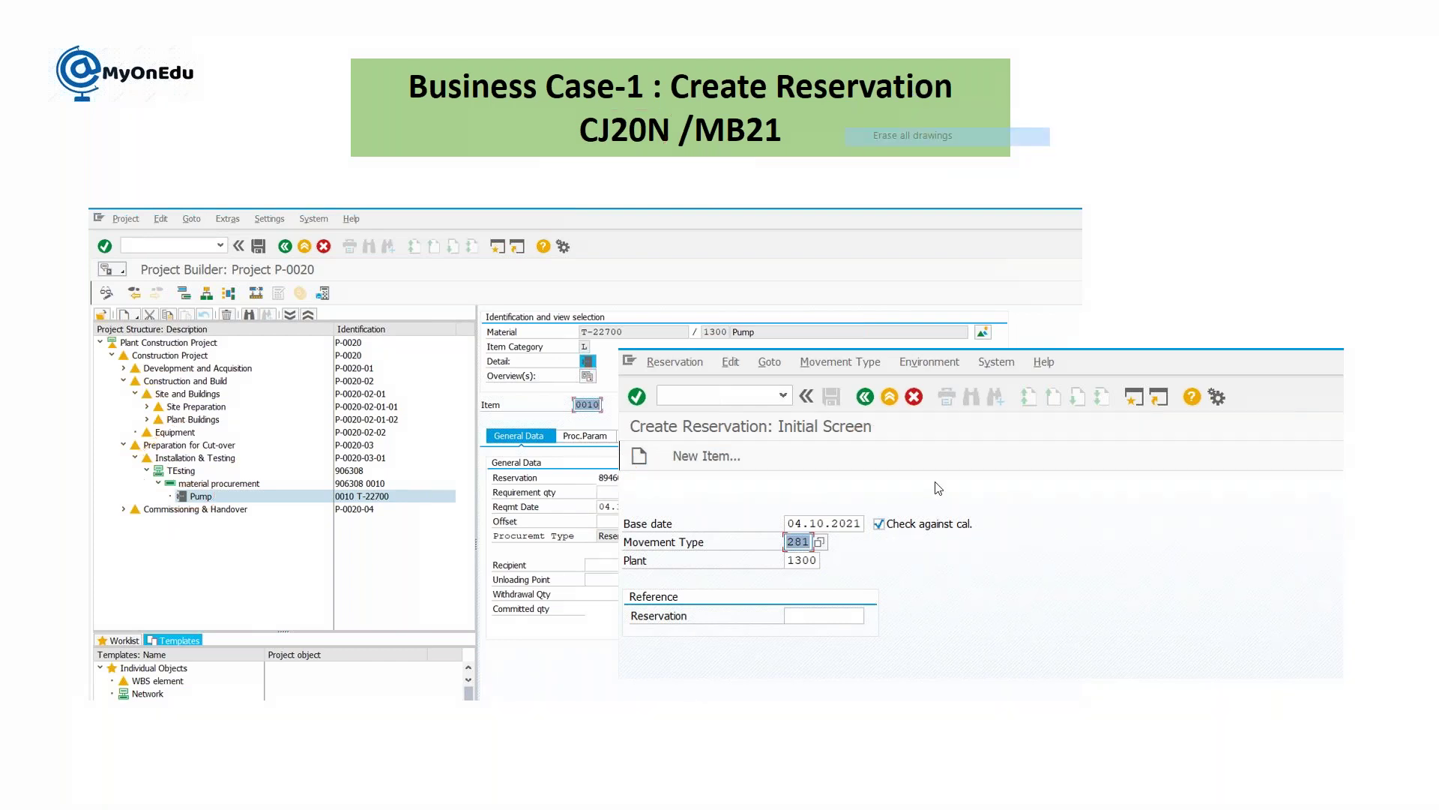
pyautogui.click(1060, 520)
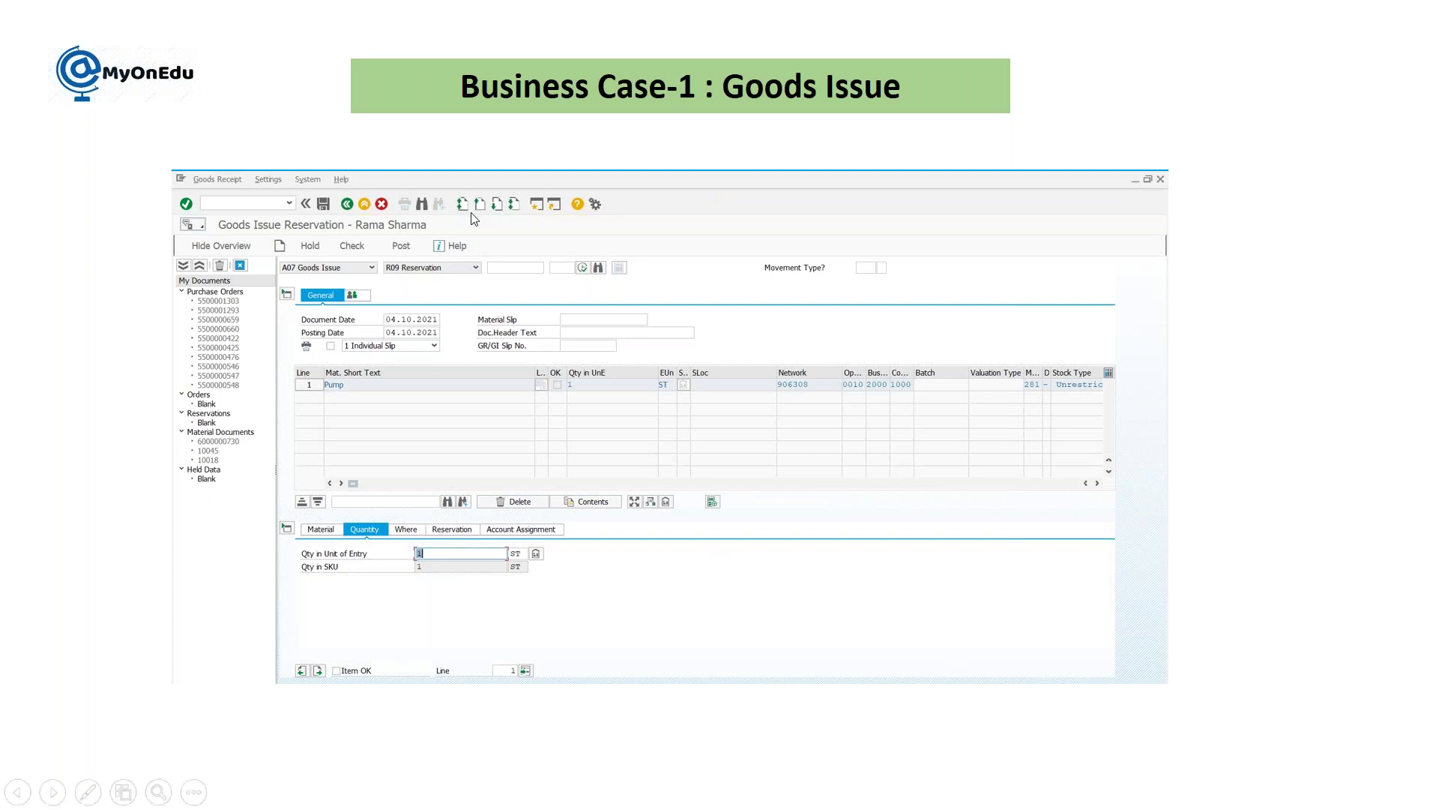
pyautogui.click(929, 47)
pyautogui.moveTo(303, 254); pyautogui.dragTo(366, 224)
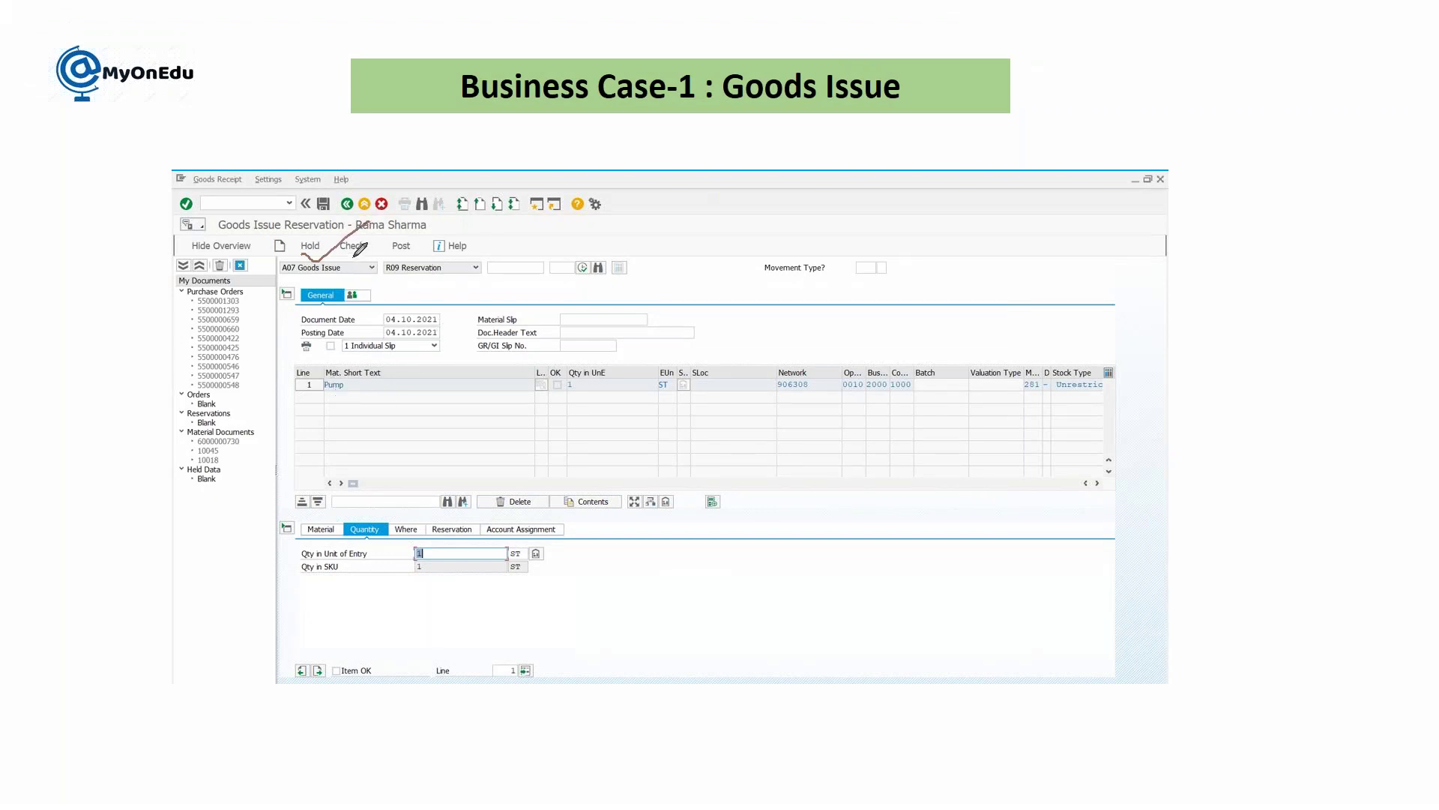
pyautogui.moveTo(390, 255); pyautogui.dragTo(425, 244)
pyautogui.moveTo(272, 379)
pyautogui.mouseDown()
pyautogui.moveTo(289, 398)
pyautogui.moveTo(329, 362)
pyautogui.mouseUp()
pyautogui.moveTo(474, 544)
pyautogui.mouseDown()
pyautogui.moveTo(395, 579)
pyautogui.moveTo(467, 577)
pyautogui.moveTo(469, 545)
pyautogui.mouseUp()
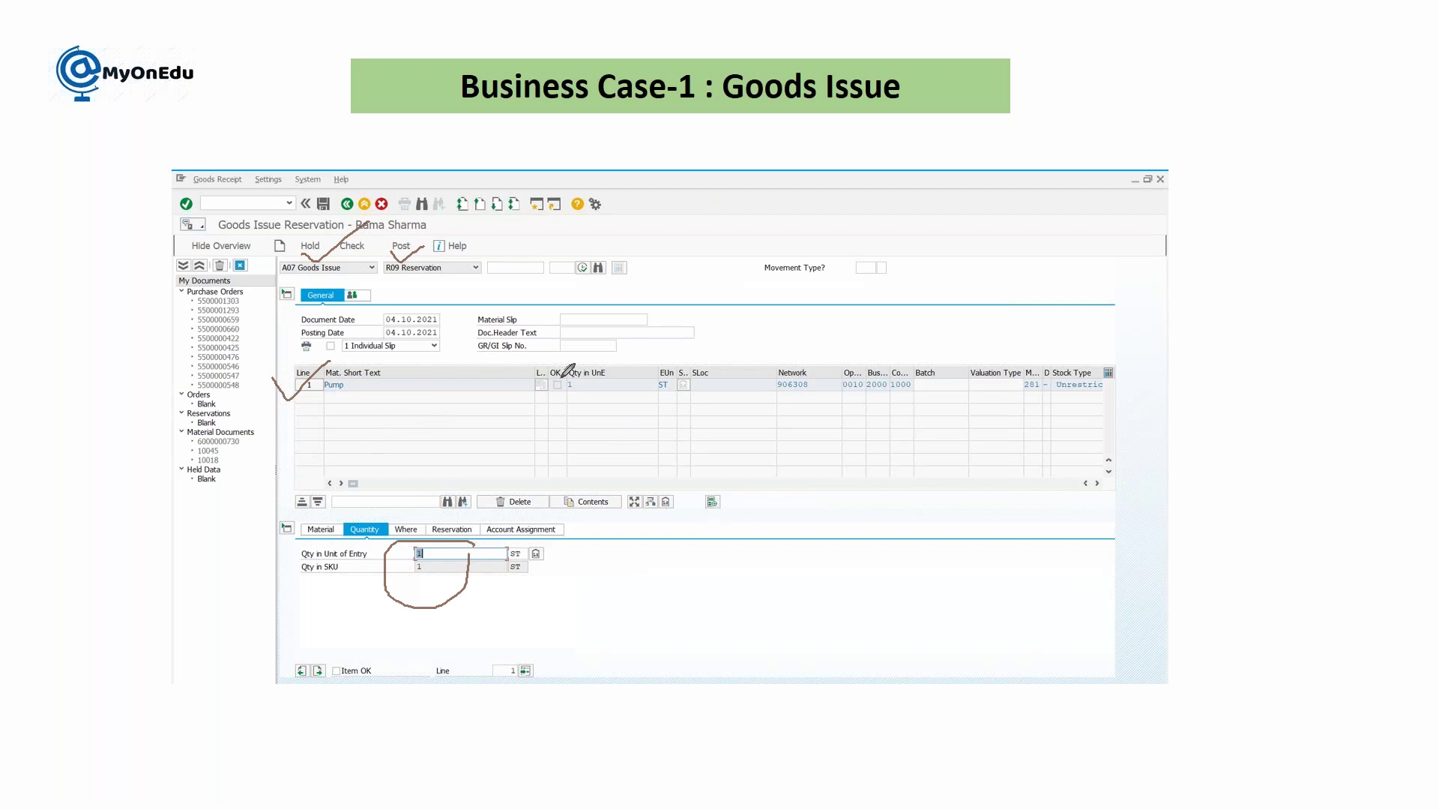
pyautogui.moveTo(393, 234); pyautogui.dragTo(425, 220)
pyautogui.press('Escape')
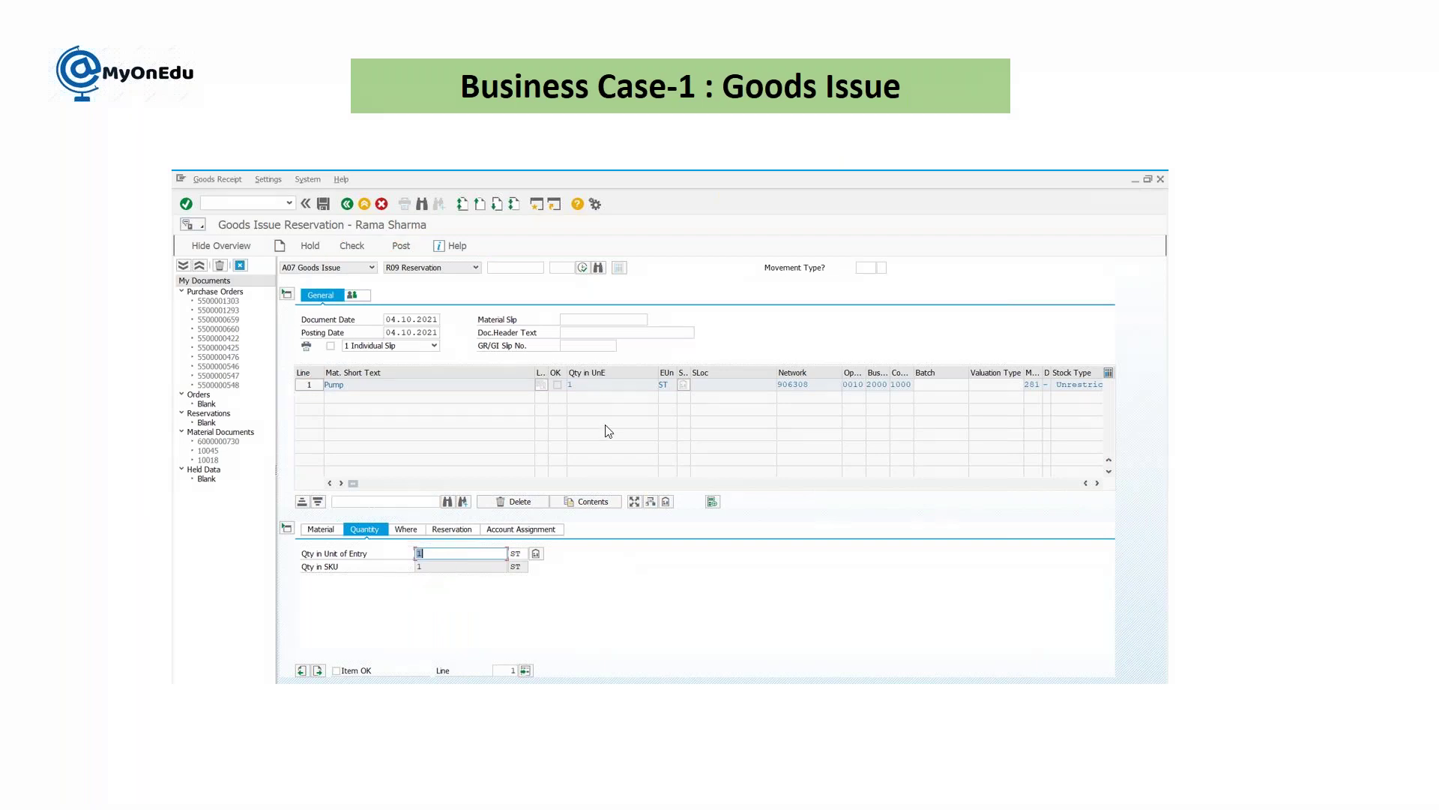
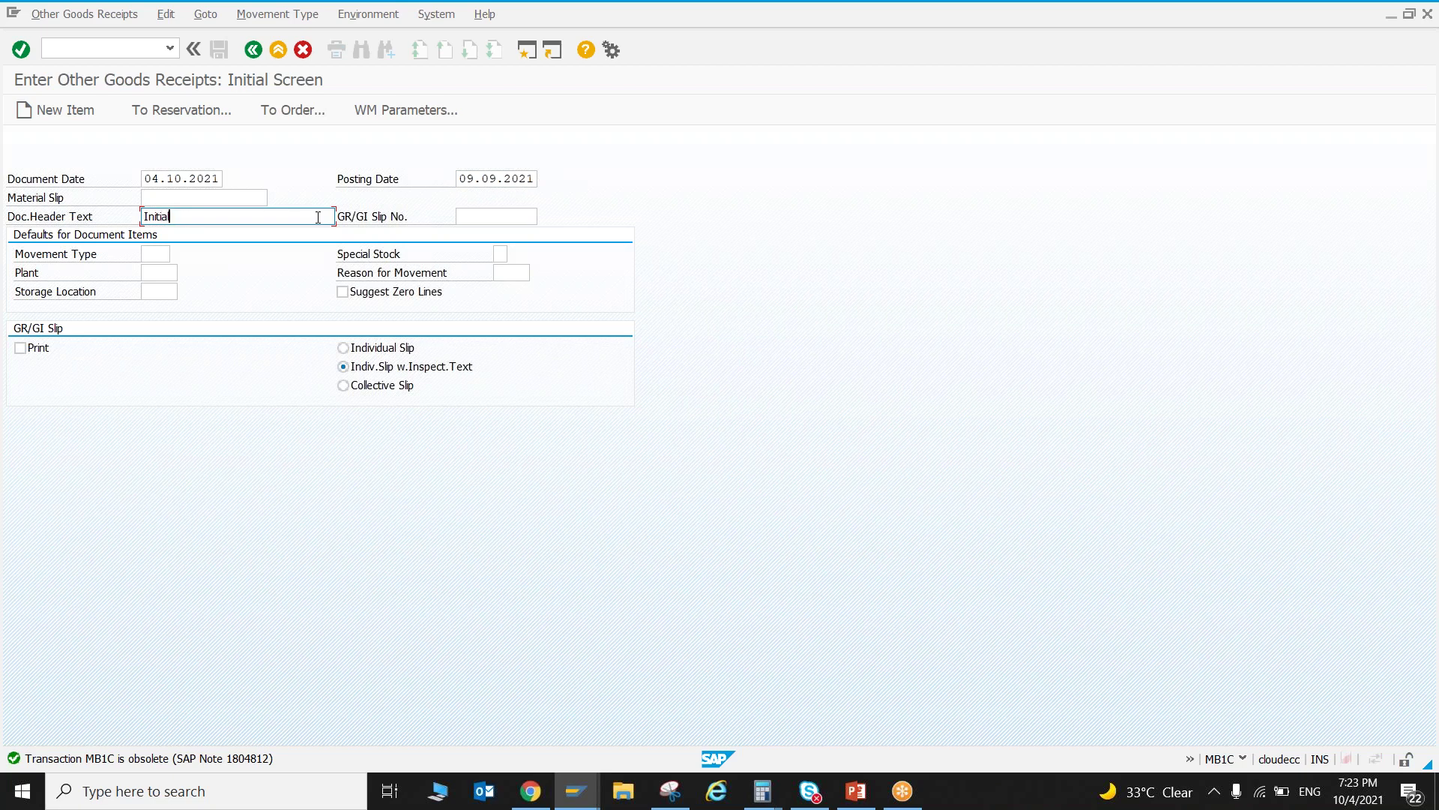
# - Complete the goods receipt header text as "Initial stock" and set movement type 561, plant 1300 and storage location SL01
pyautogui.write('ck')
pyautogui.click(147, 256)
pyautogui.click(155, 272)
pyautogui.click(158, 276)
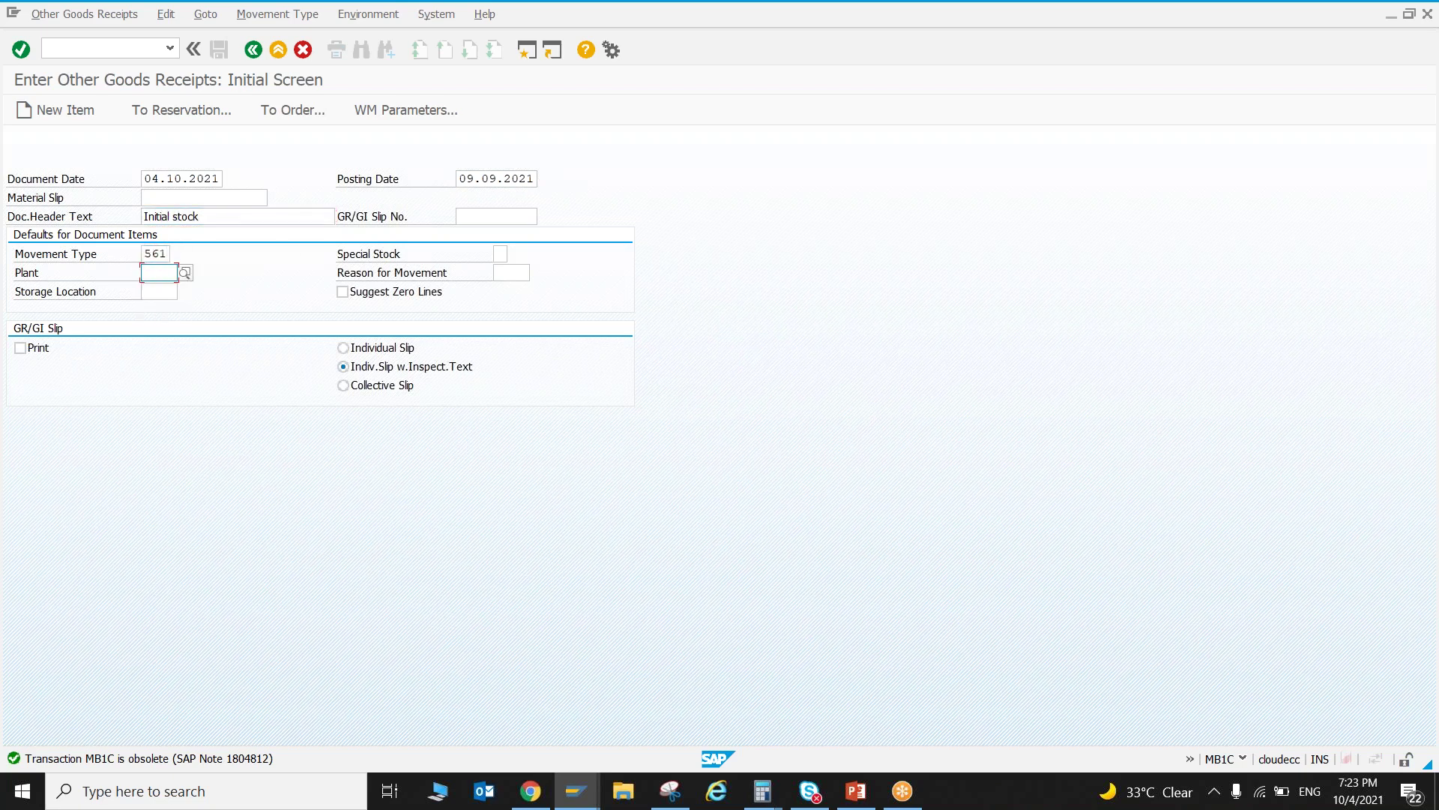
pyautogui.click(160, 292)
pyautogui.click(162, 295)
pyautogui.click(162, 307)
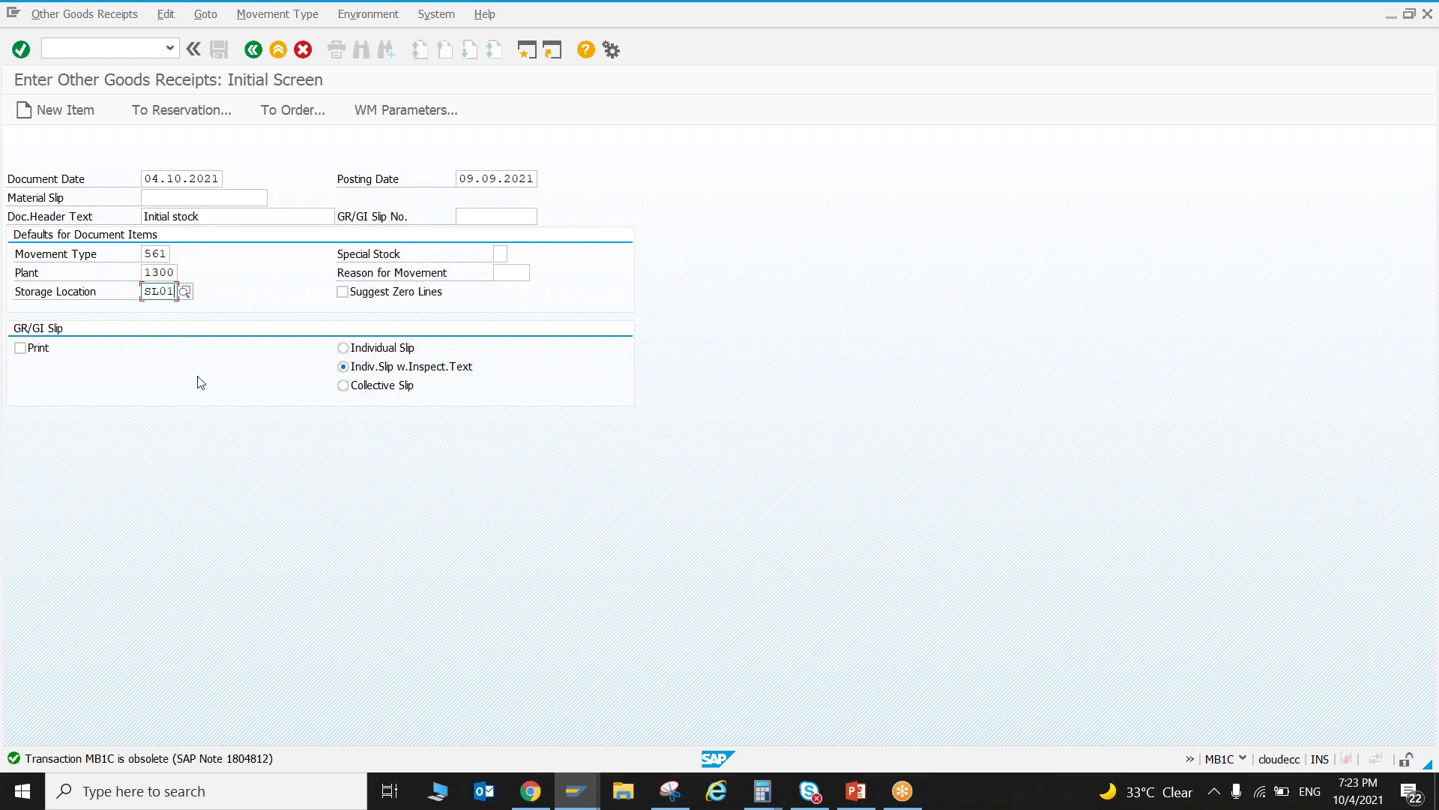
# - Set the special stock indicator to Q for project stock and continue to the goods receipt items
pyautogui.click(500, 254)
pyautogui.press('Return')
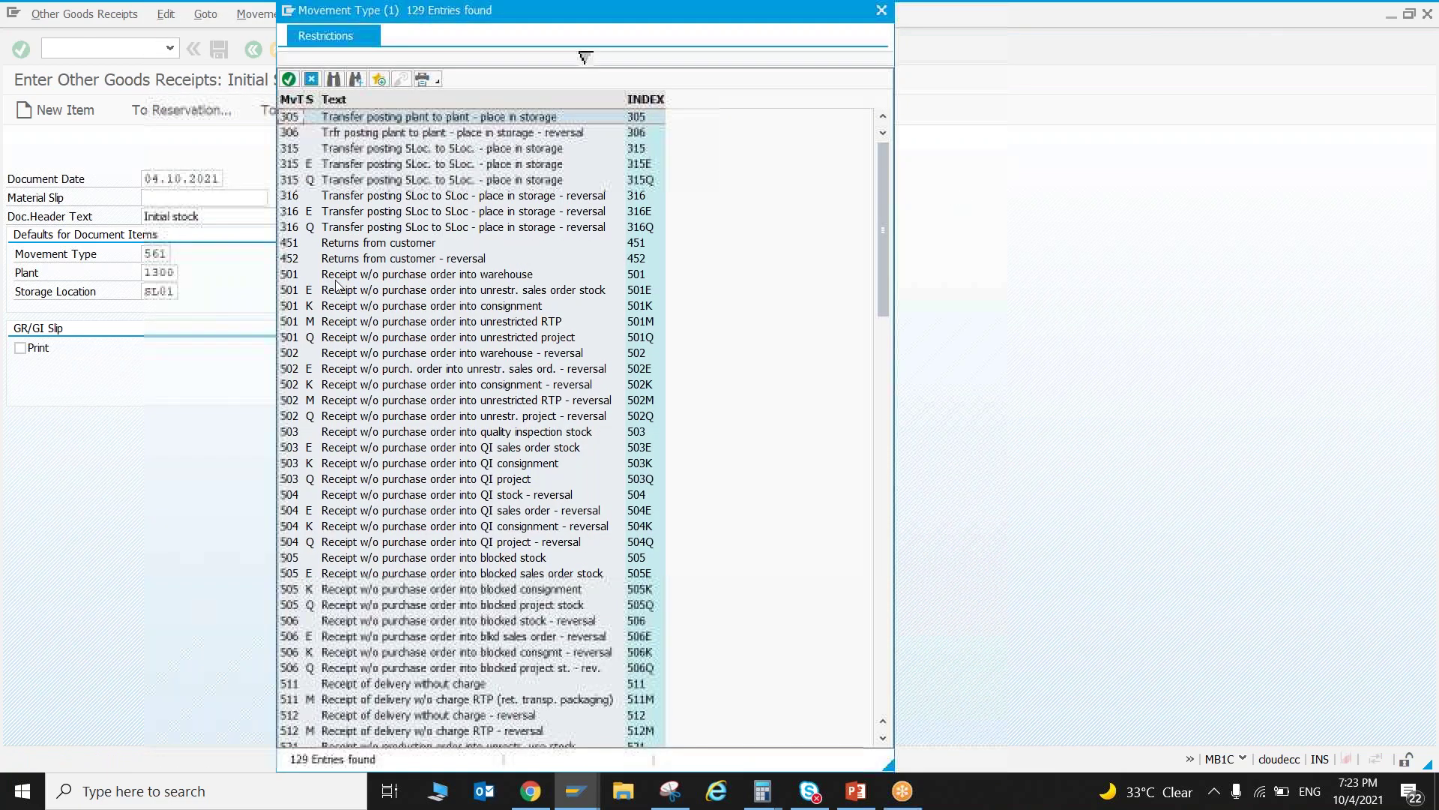
pyautogui.press('Escape')
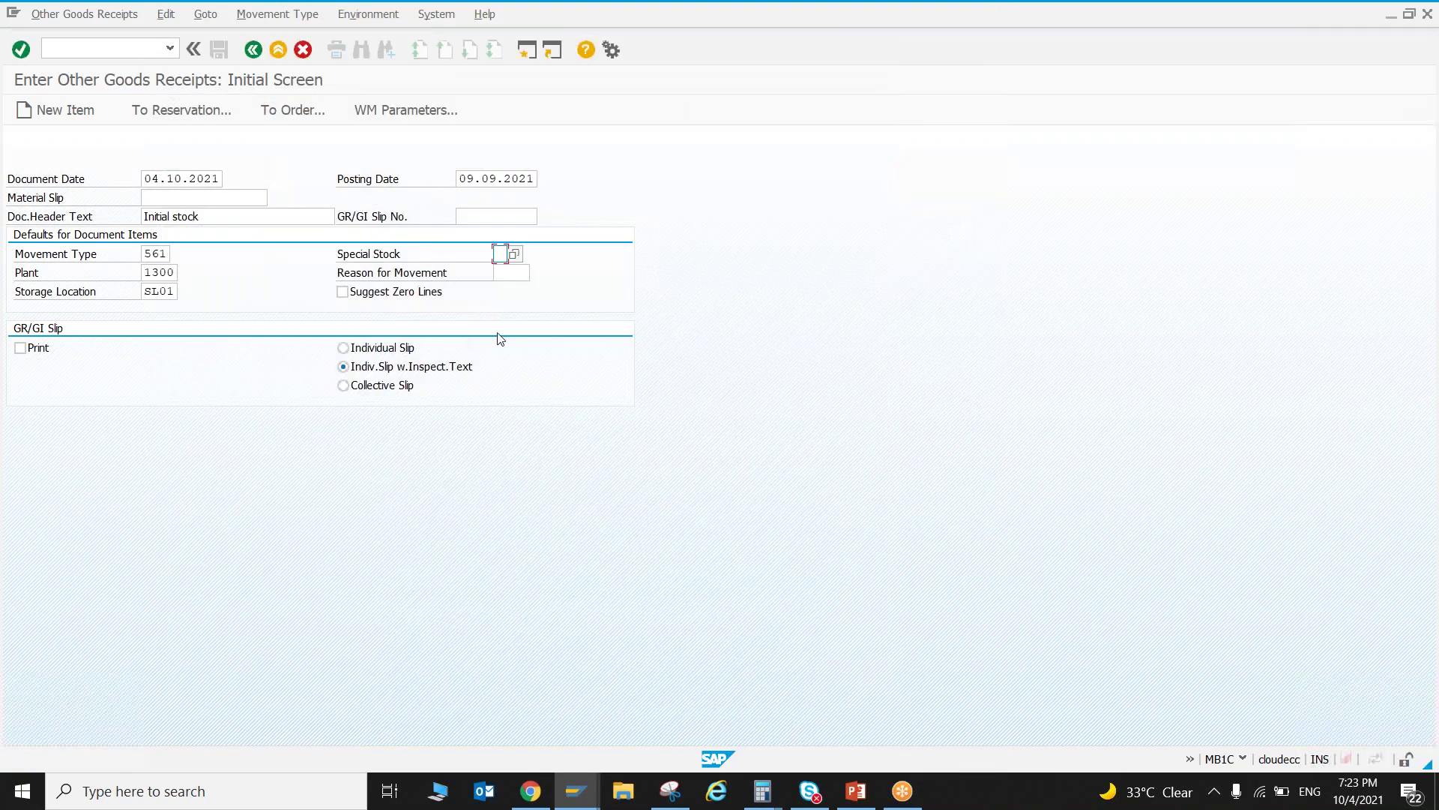
pyautogui.write('Q')
pyautogui.press('Return')
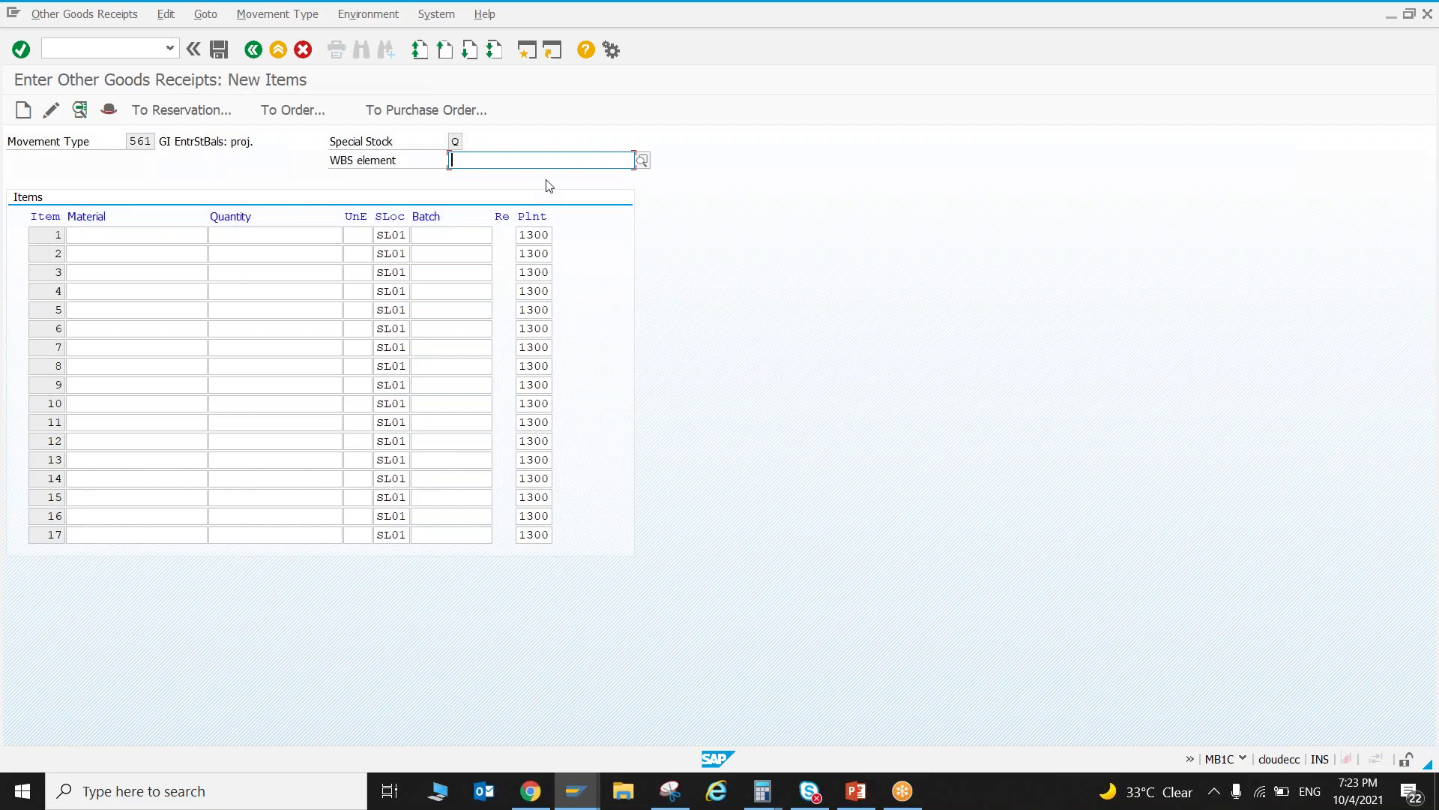
# - Start transaction CJ20N in a new session, open Plant Construction Project P-0020 and expand its Construction Project element
pyautogui.click(527, 51)
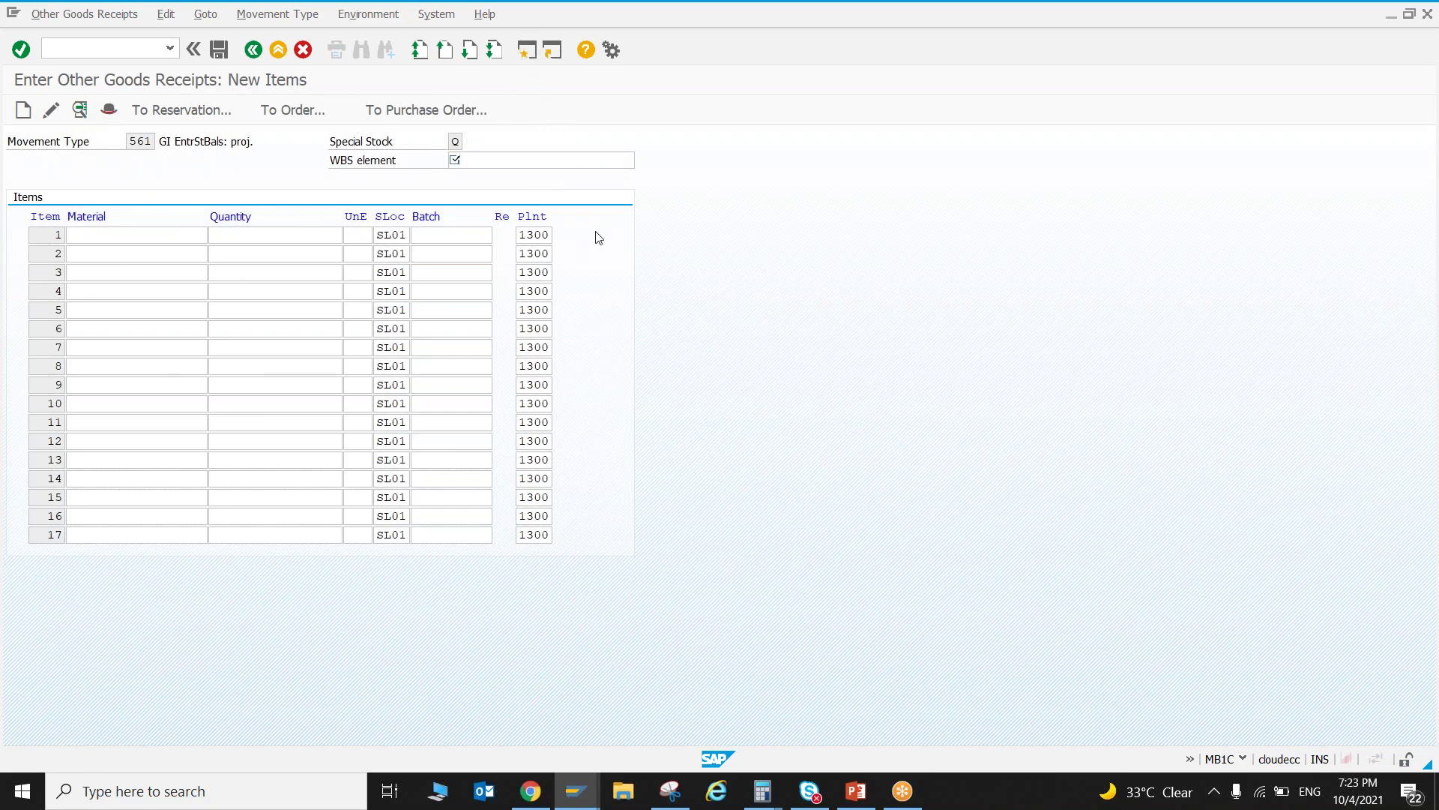
pyautogui.write('d')
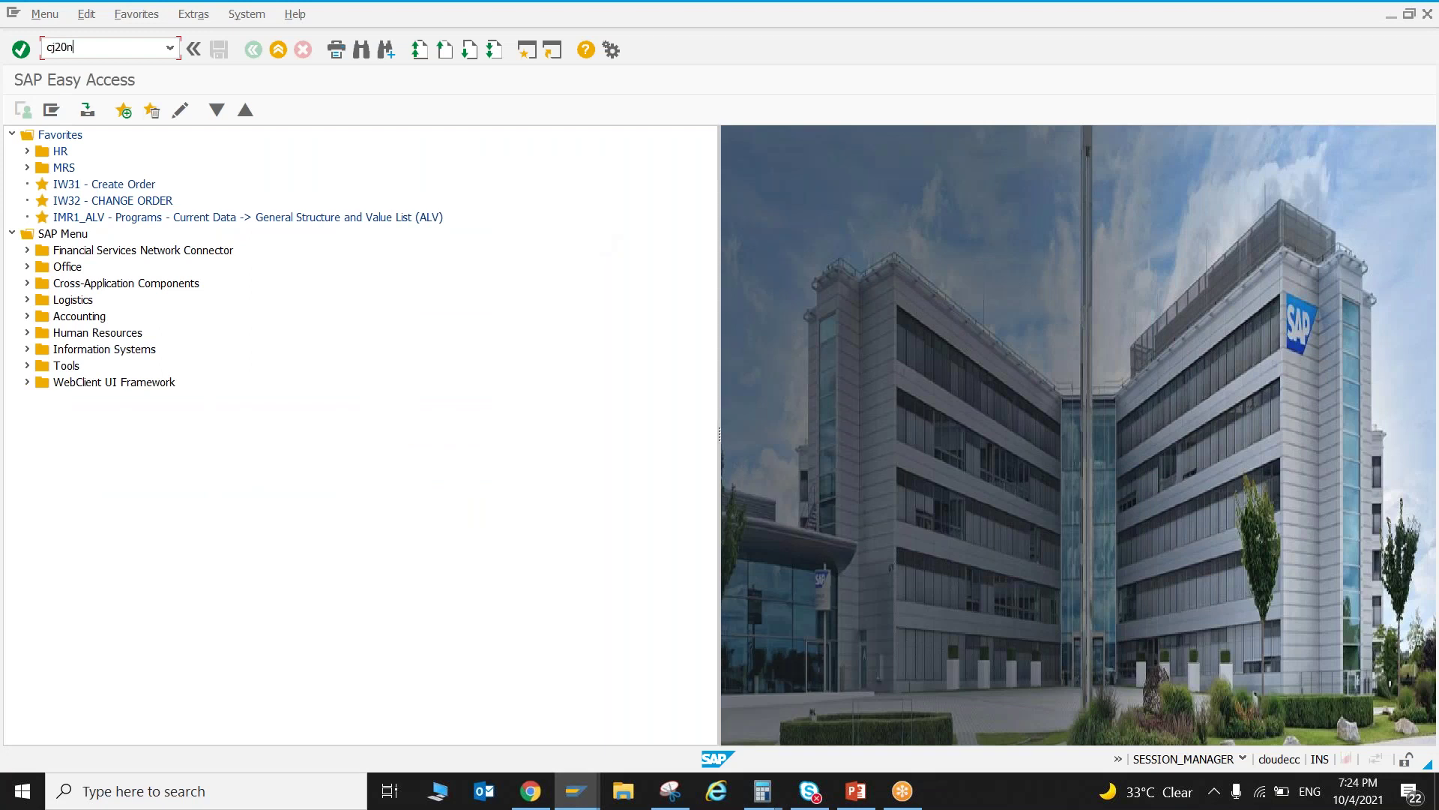
pyautogui.write('j20n')
pyautogui.press('Return')
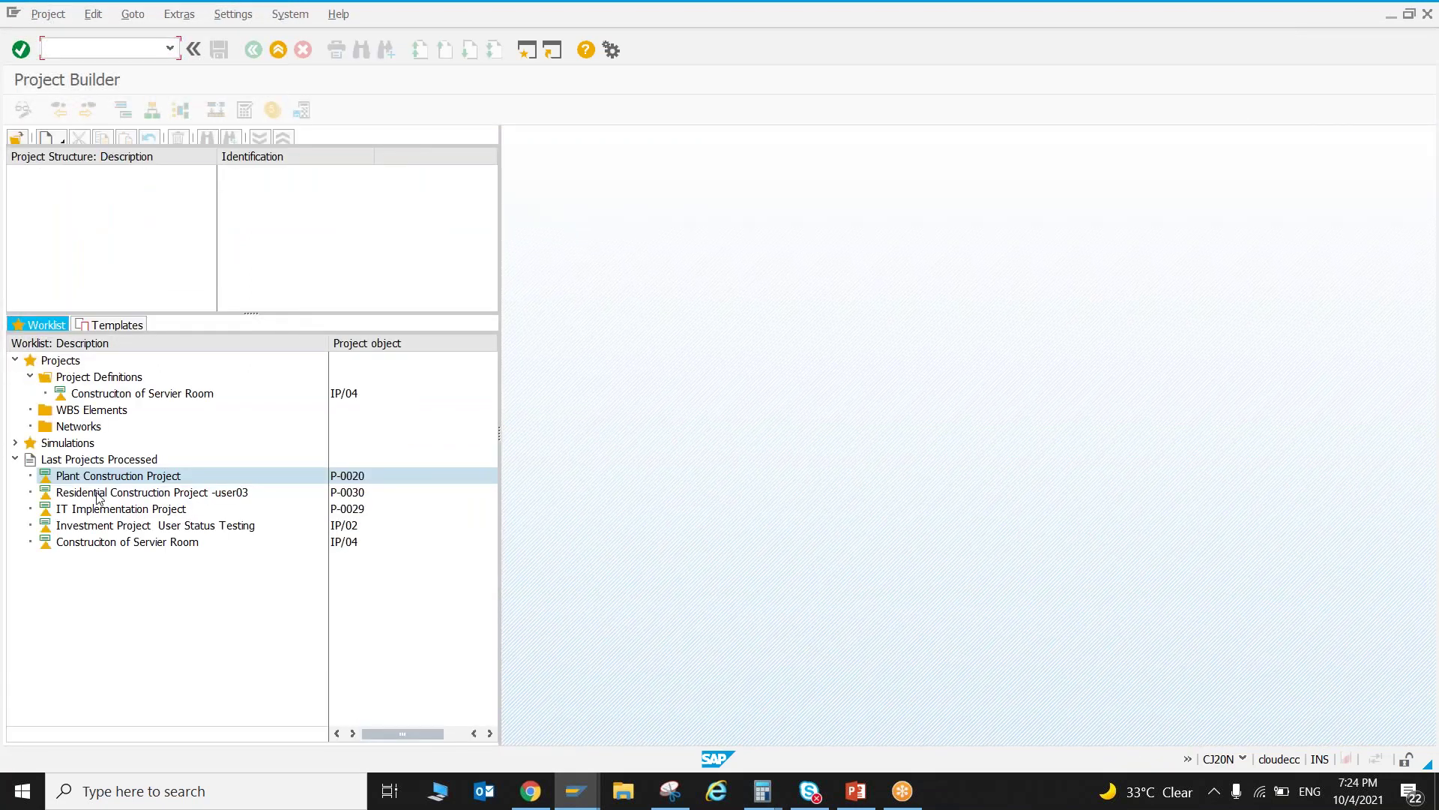
pyautogui.doubleClick(96, 477)
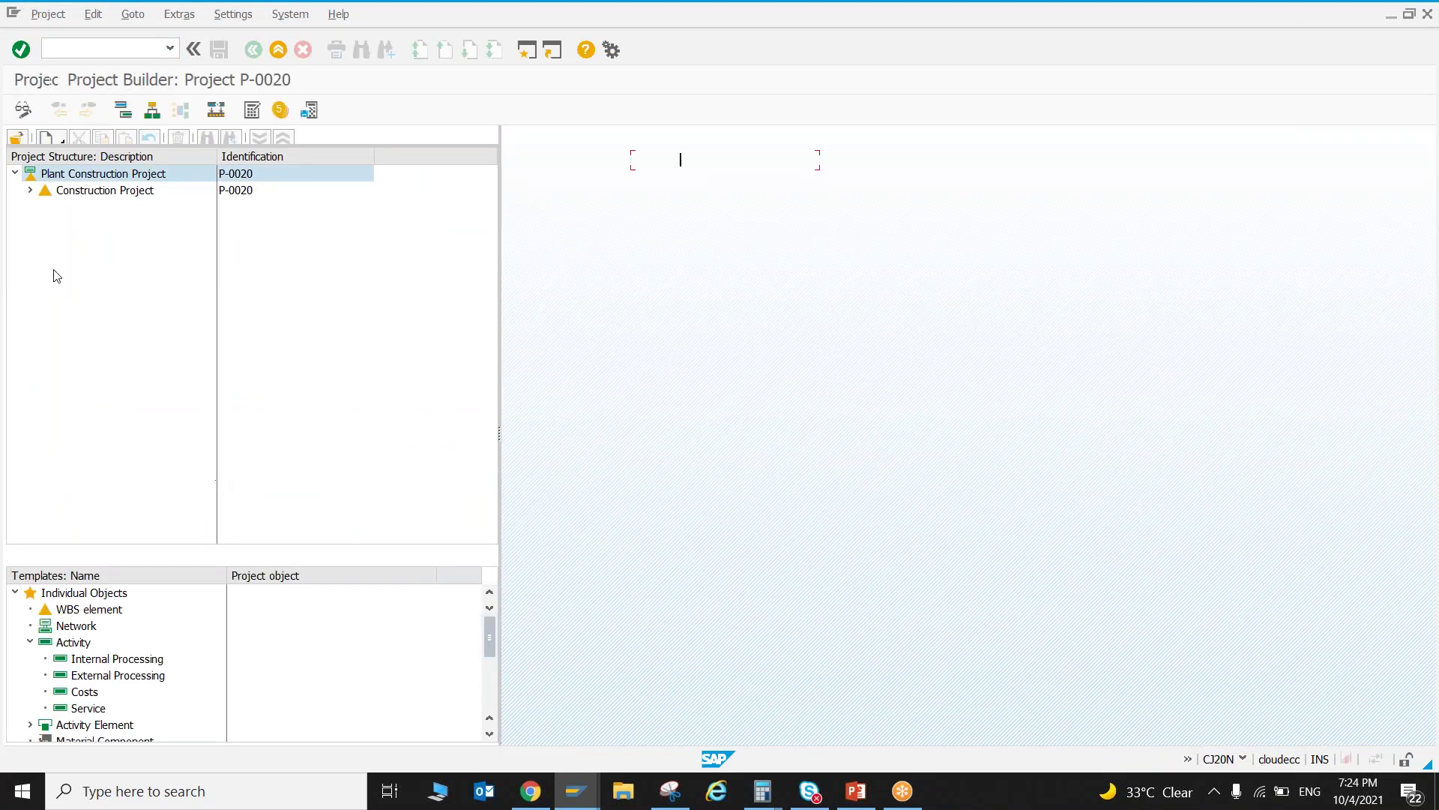
pyautogui.click(30, 189)
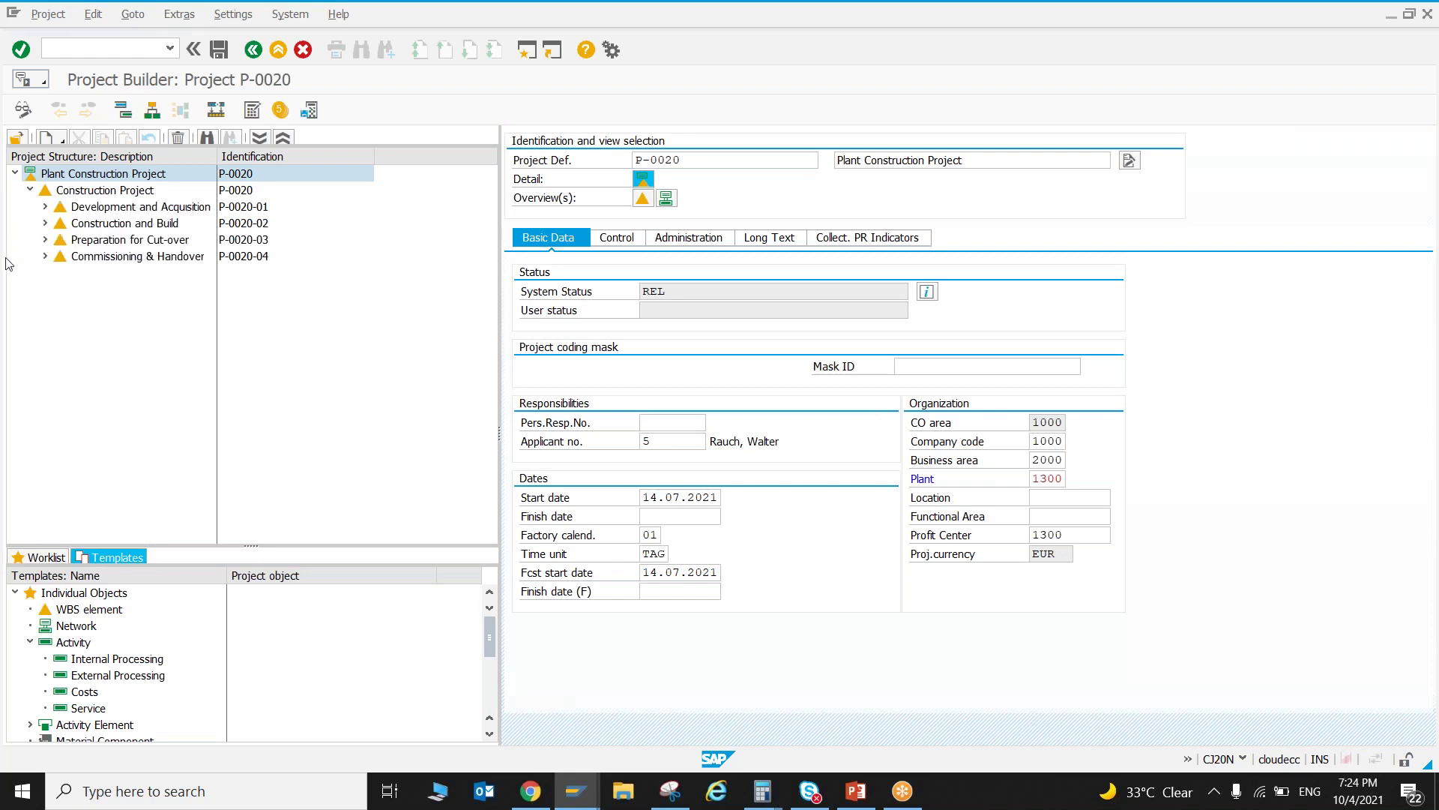
# - Create a WBS element beneath Construction Project with the description "intial Stock and procurement"
pyautogui.click(100, 191)
pyautogui.rightClick(99, 191)
pyautogui.moveTo(95, 21)
pyautogui.click(203, 13)
pyautogui.click(874, 160)
pyautogui.write('intial')
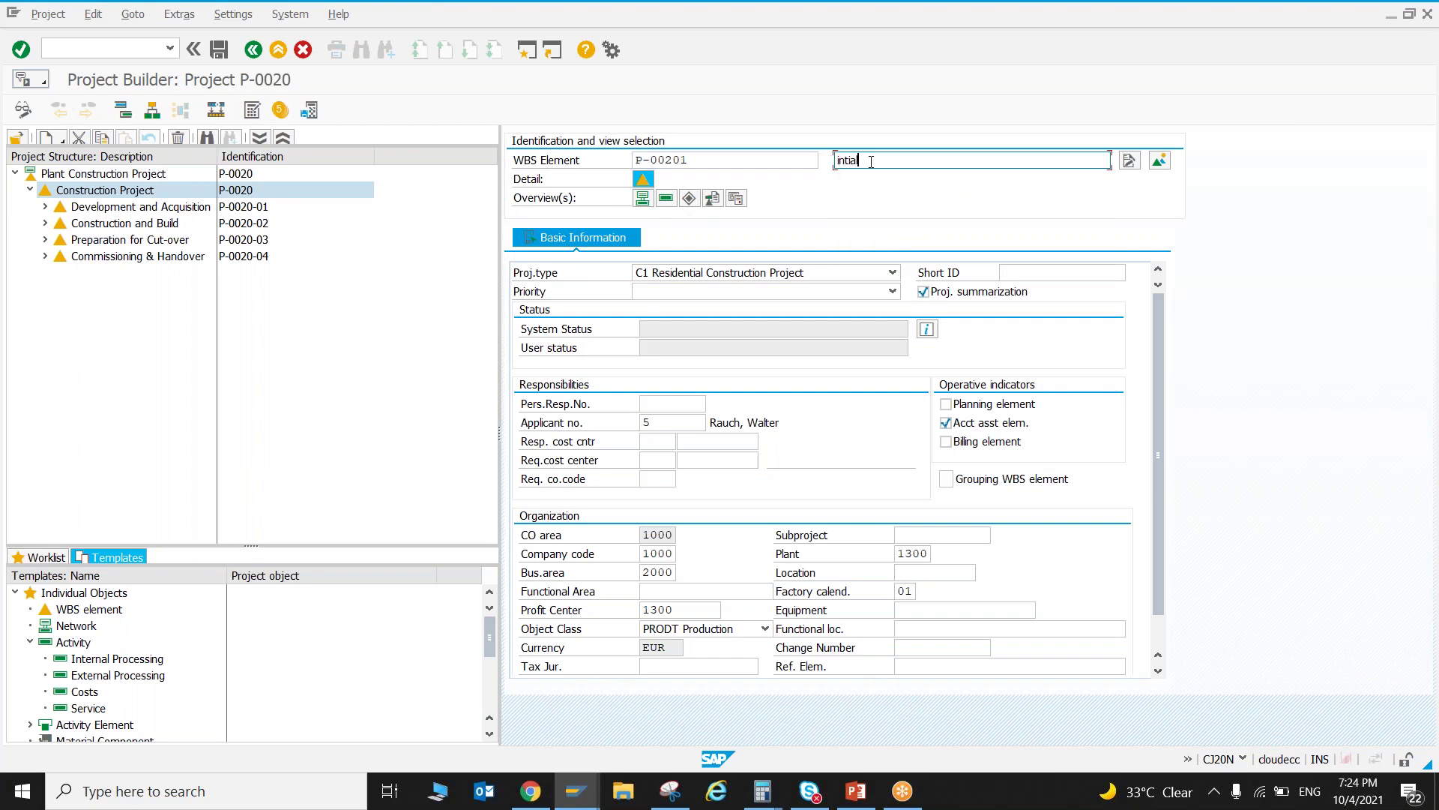
pyautogui.write(' Stock and procurement')
pyautogui.press('Return')
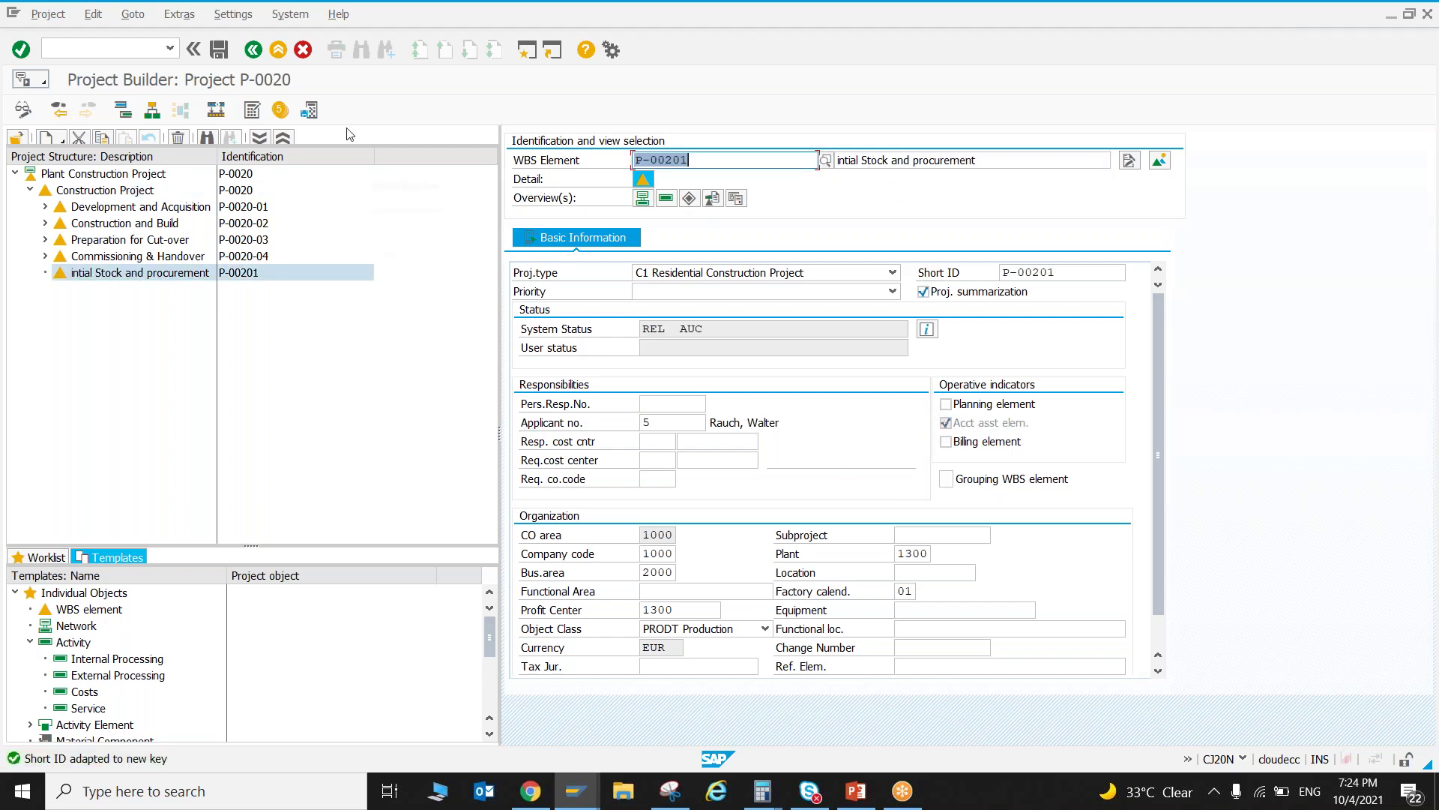
# - Change the identification of the new stock and procurement WBS element to P-0020-05
pyautogui.click(308, 110)
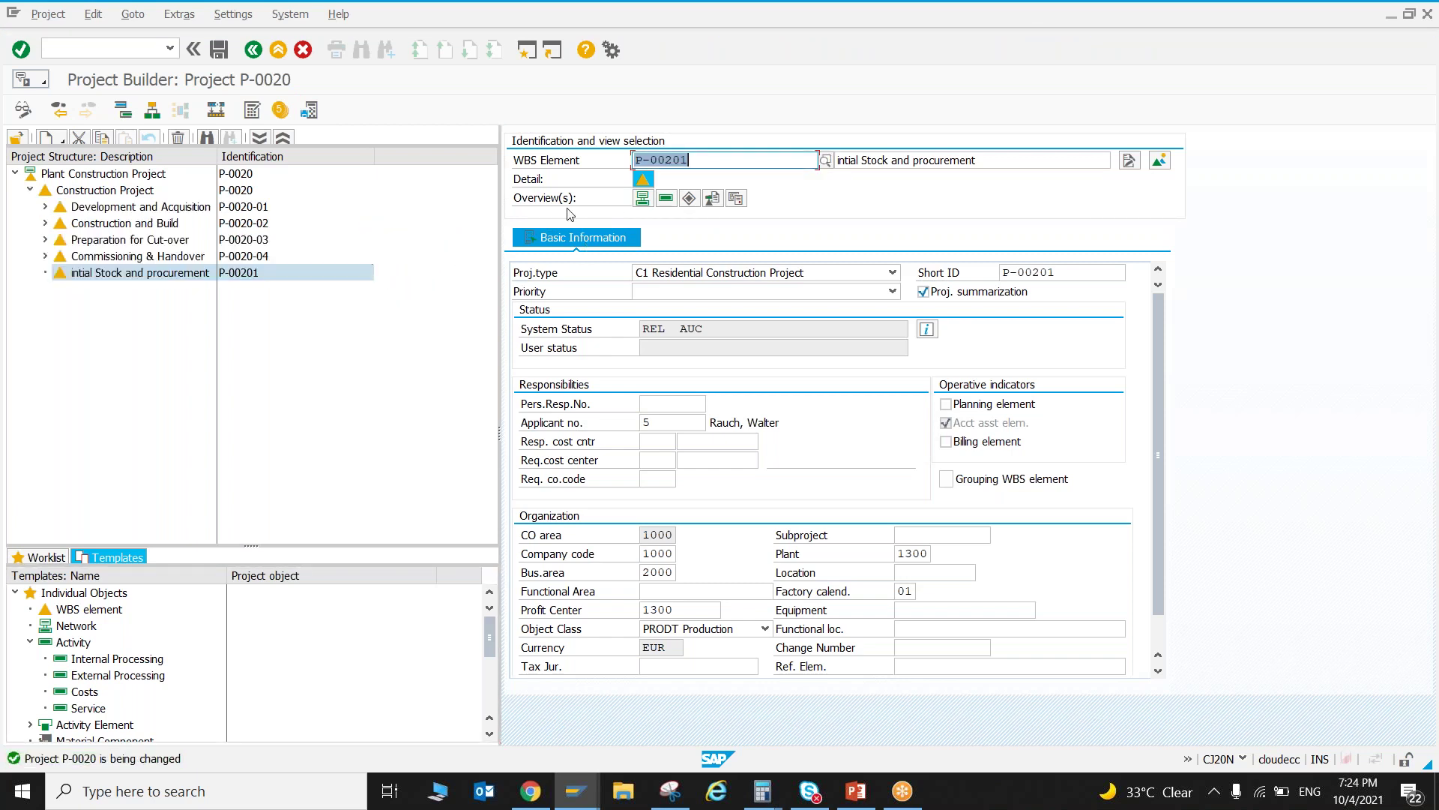
pyautogui.press('BackSpace')
pyautogui.write('-05')
pyautogui.press('Return')
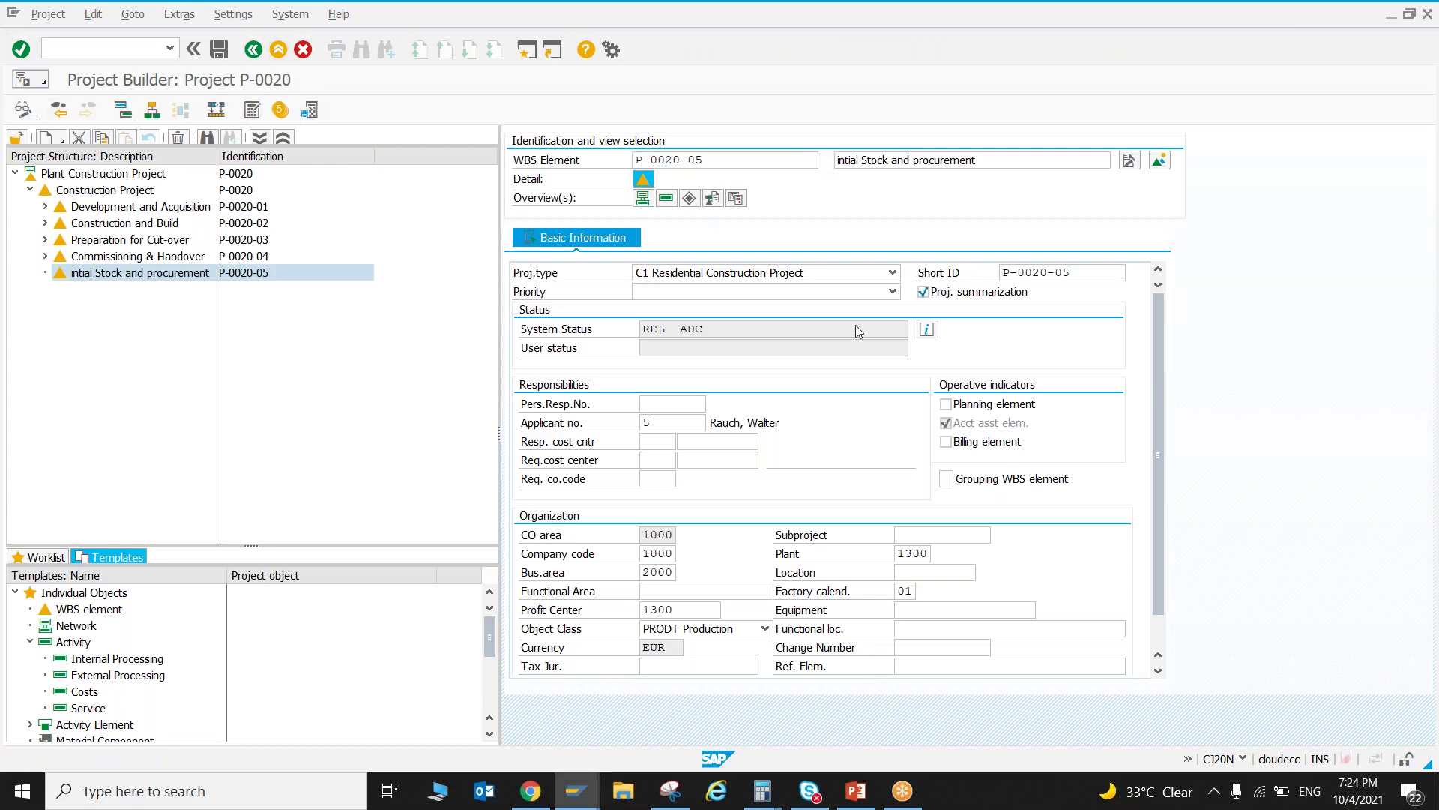
# - Return to the goods receipt session and enter WBS element P-0020-05 with material T-22700 as item 1
pyautogui.hotkey('alt', 'Tab')
pyautogui.write('P-0020-05')
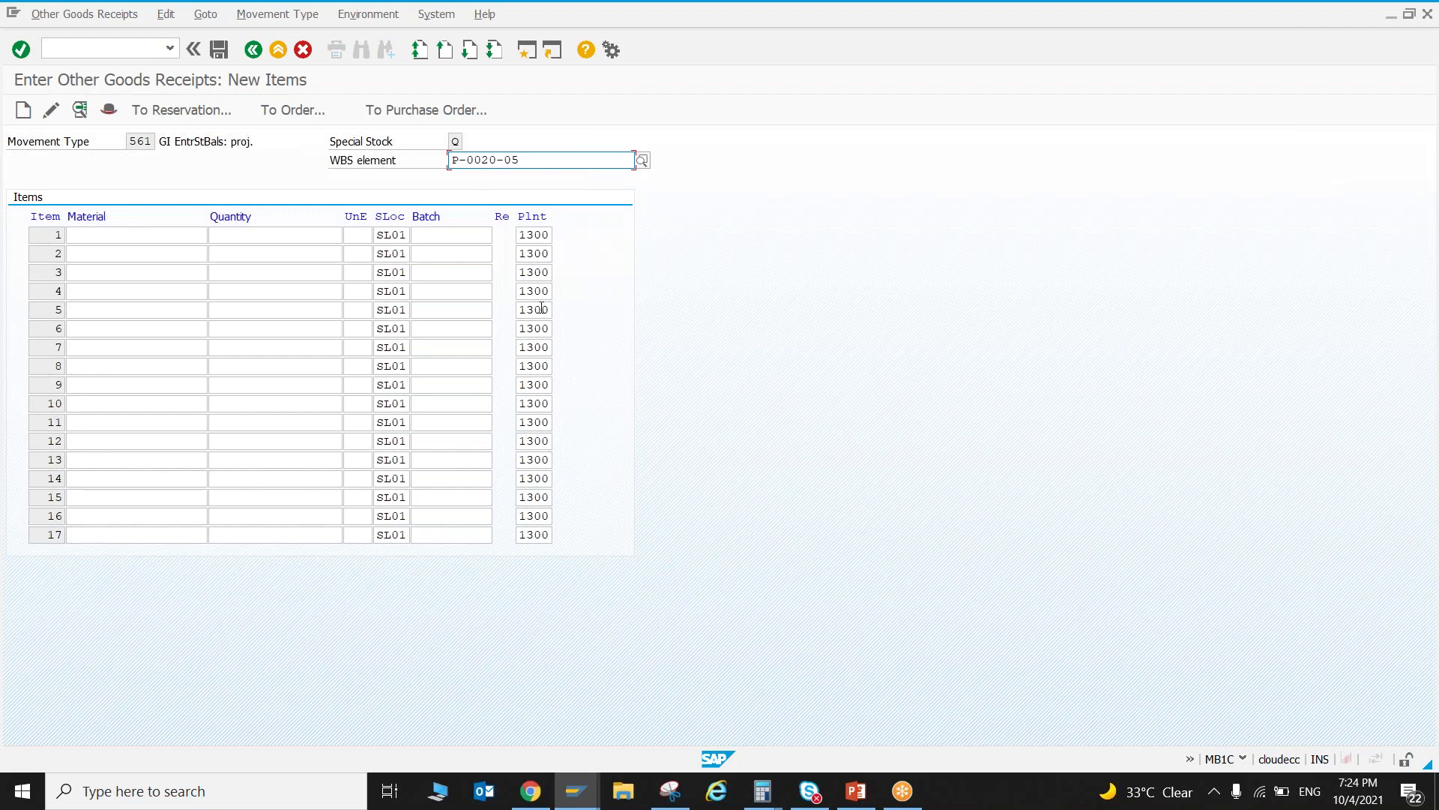
pyautogui.click(145, 239)
pyautogui.click(131, 255)
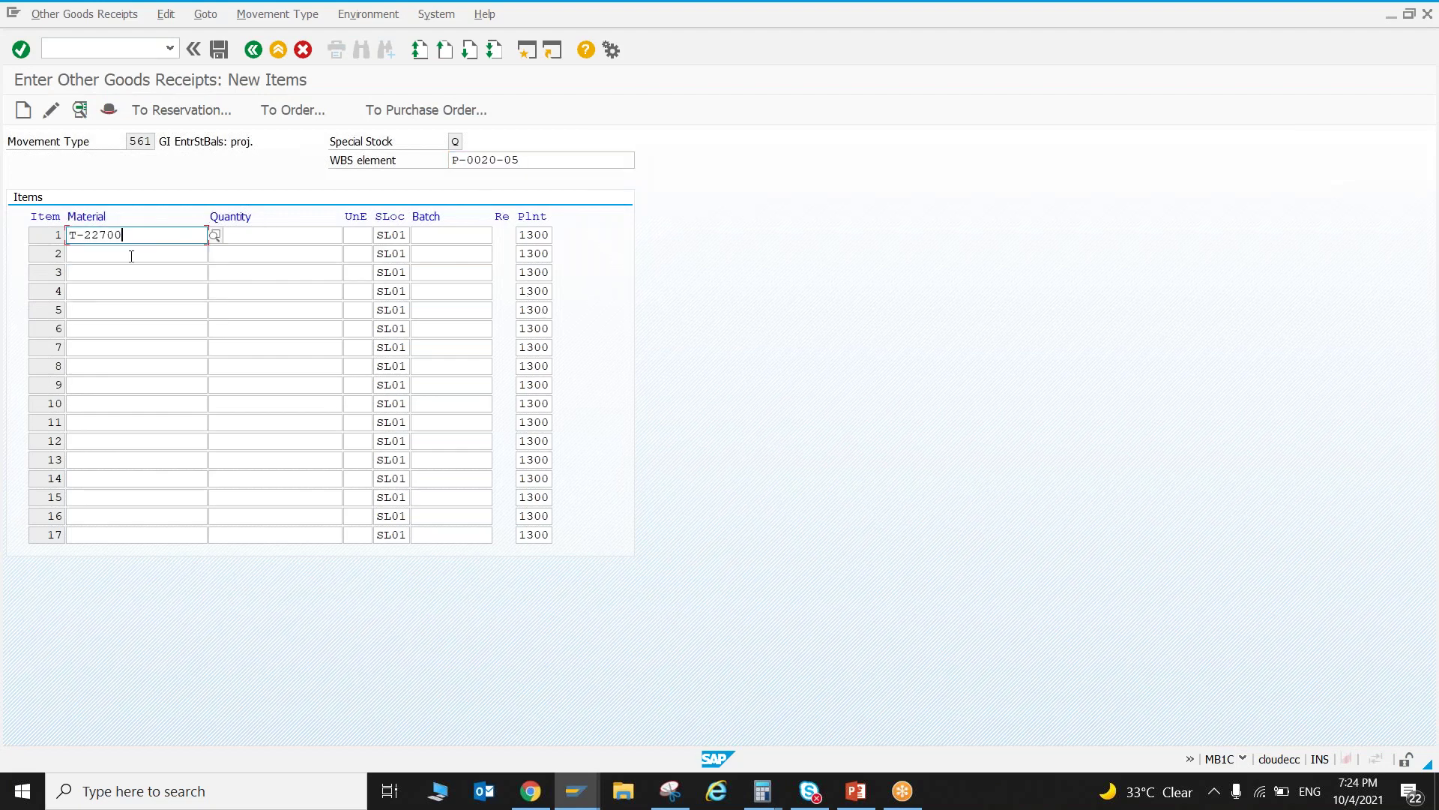
# - Set the quantity of material T-22700 to 5 and post the goods receipt
pyautogui.press('Return')
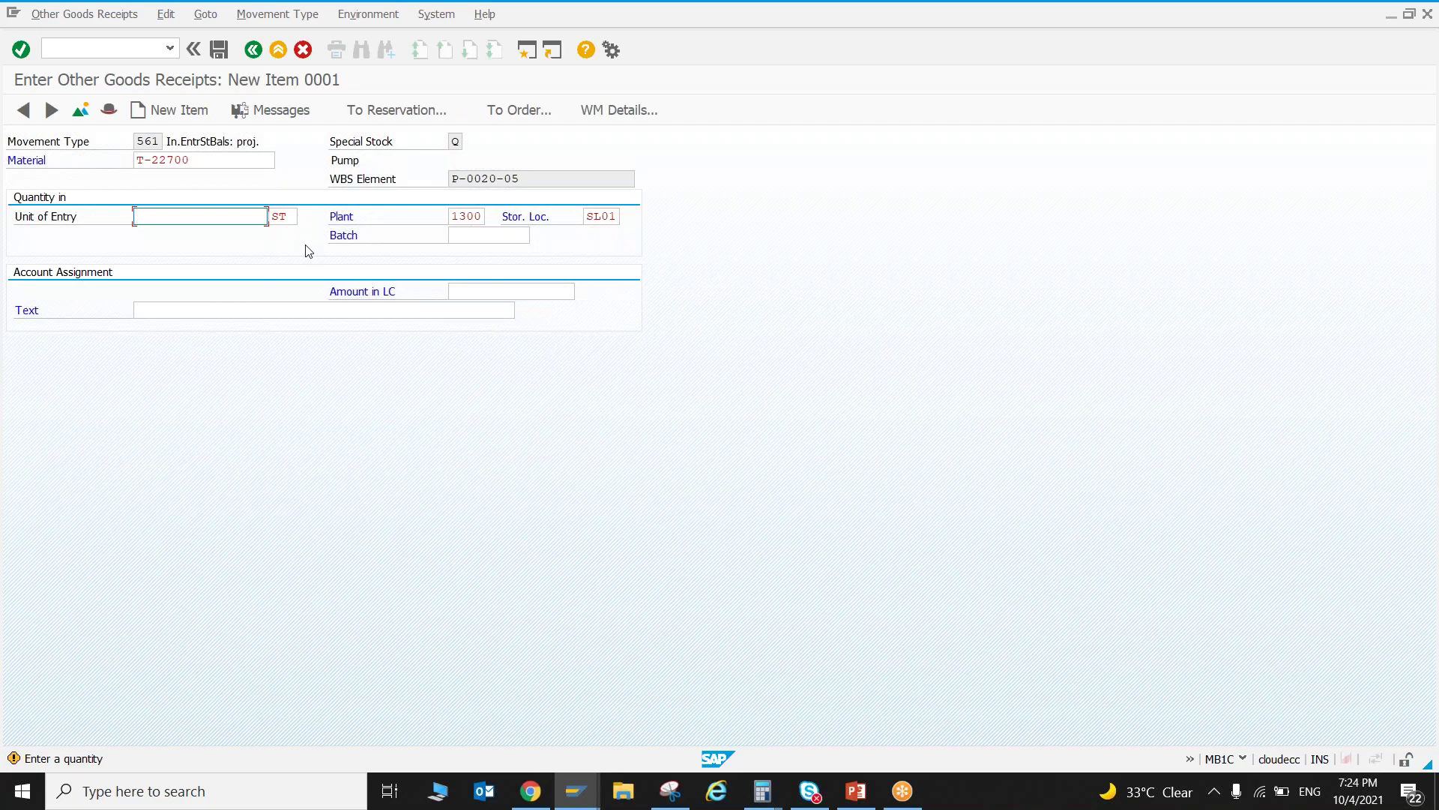
pyautogui.press('Return')
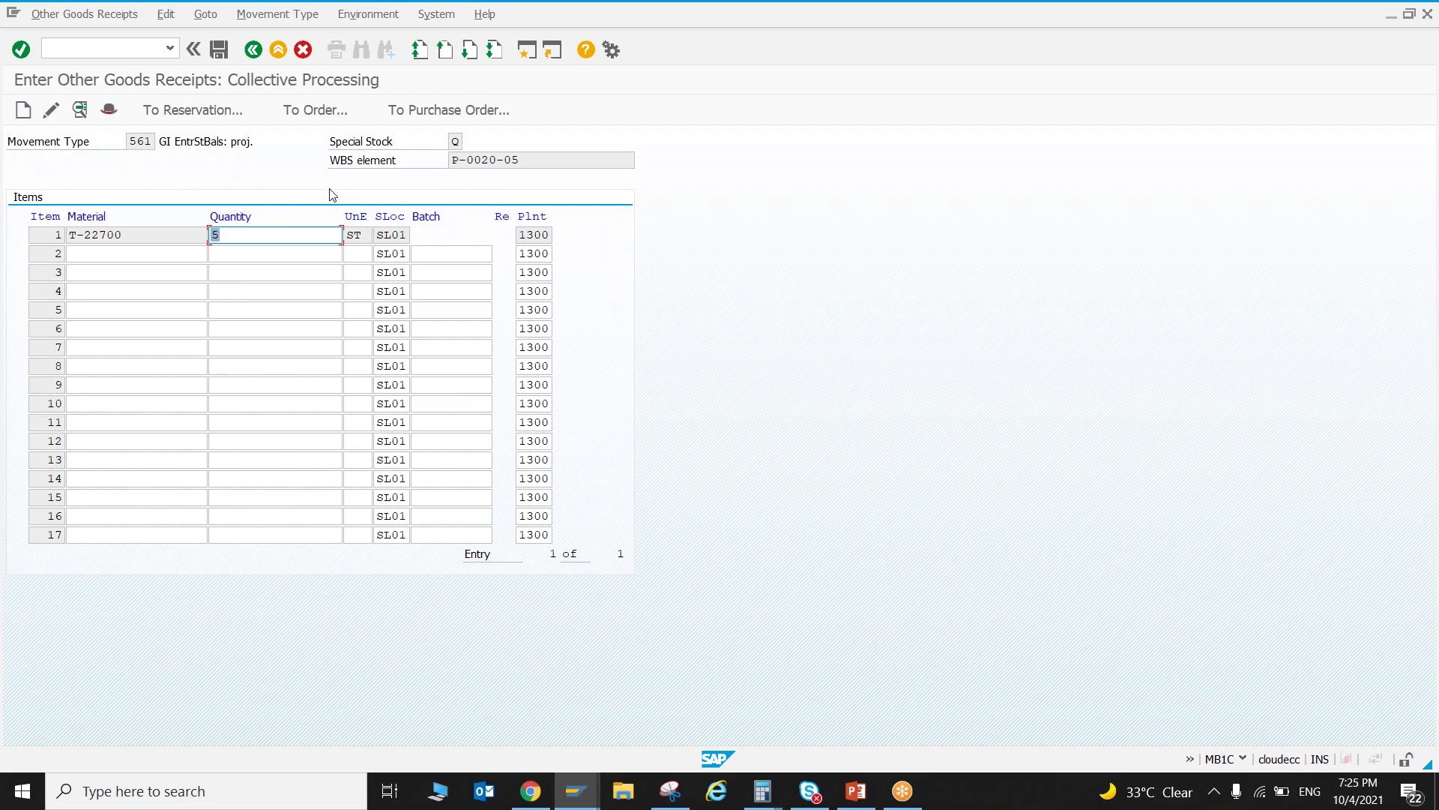
pyautogui.click(220, 50)
pyautogui.click(343, 366)
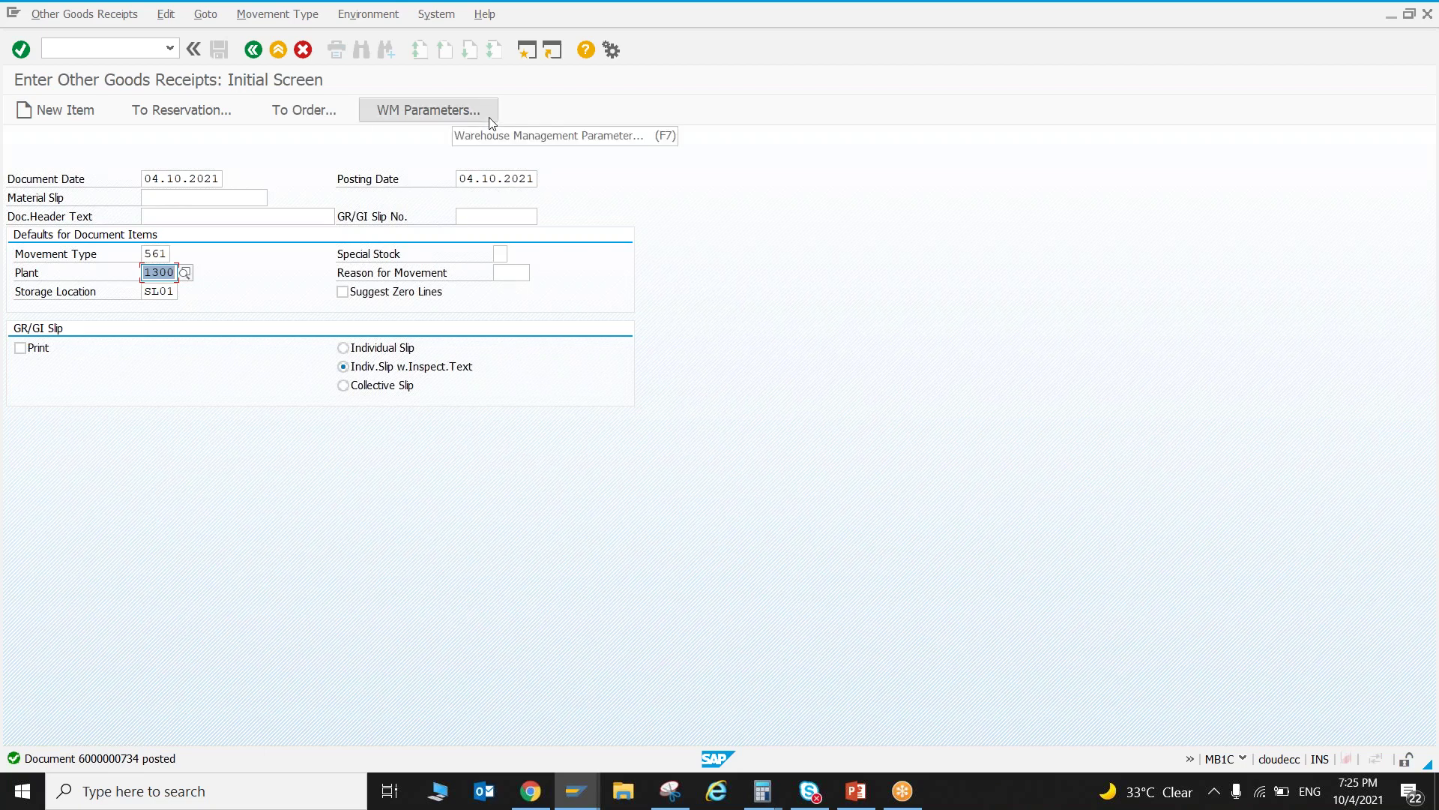
# - Check the stock/requirements list (MD04) for material I-22000 in plant 1300, and return to the SAP Easy Access screen
pyautogui.click(255, 56)
pyautogui.write('md04')
pyautogui.press('Return')
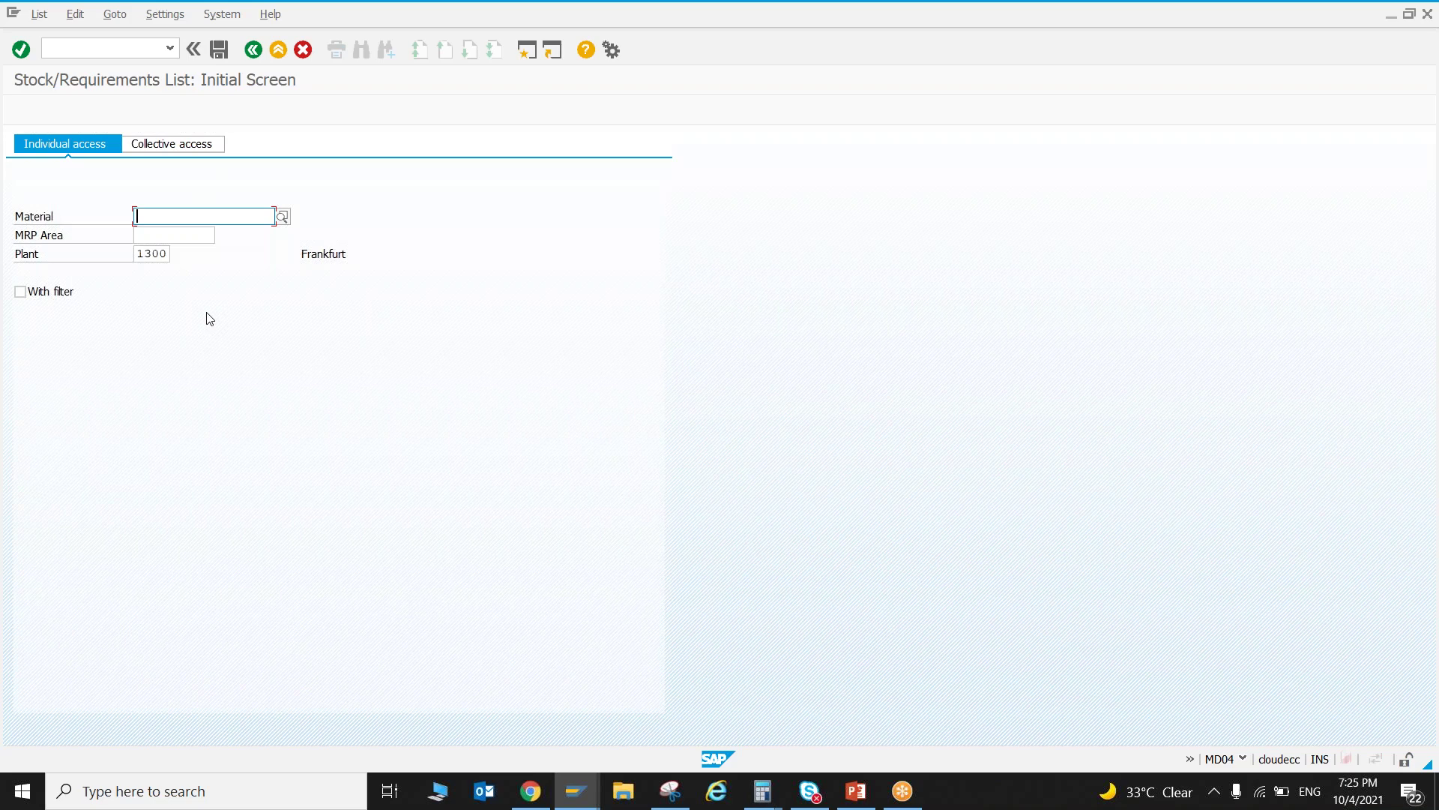
pyautogui.write('c')
pyautogui.press('BackSpace')
pyautogui.write('I')
pyautogui.click(173, 234)
pyautogui.press('Return')
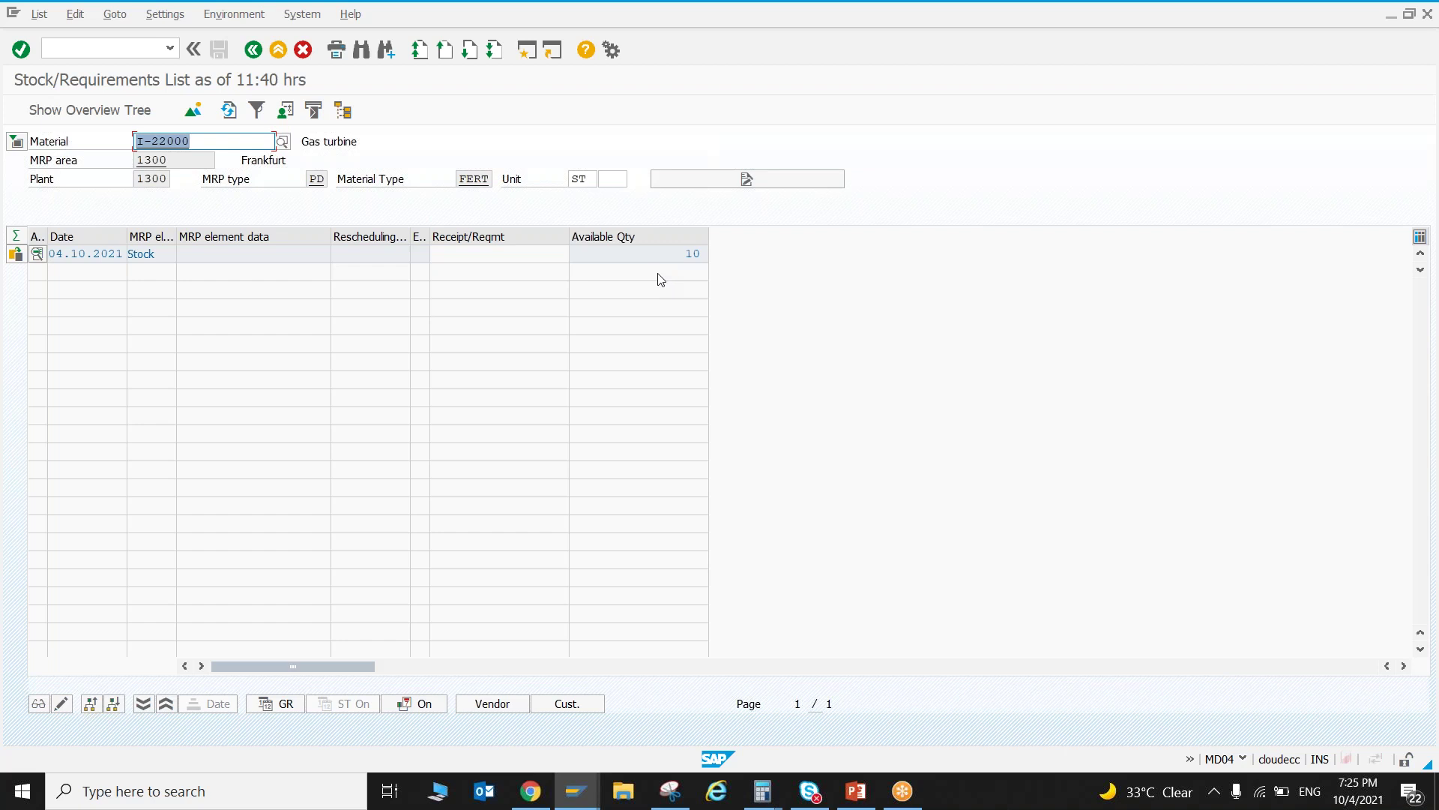
pyautogui.press('F3')
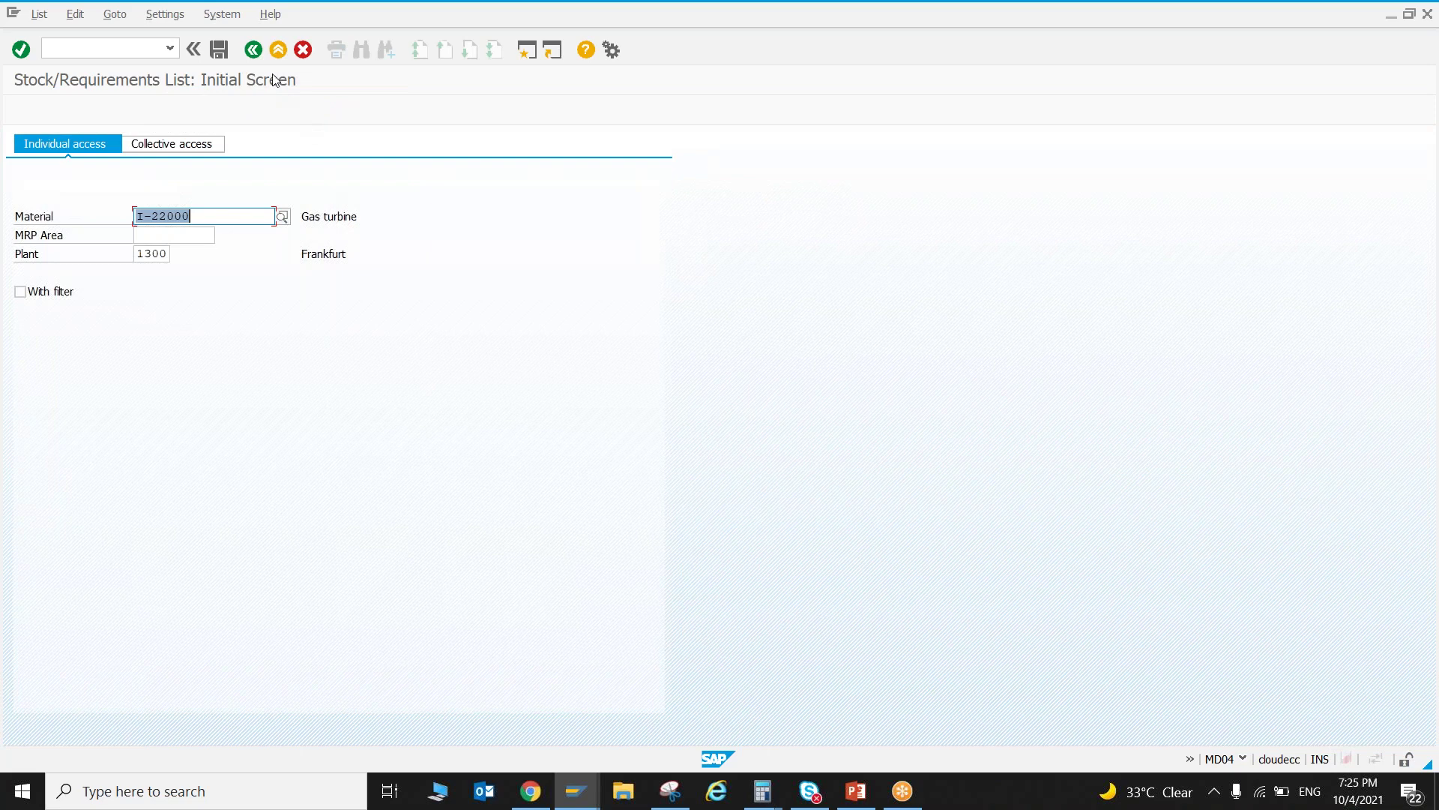
pyautogui.press('F3')
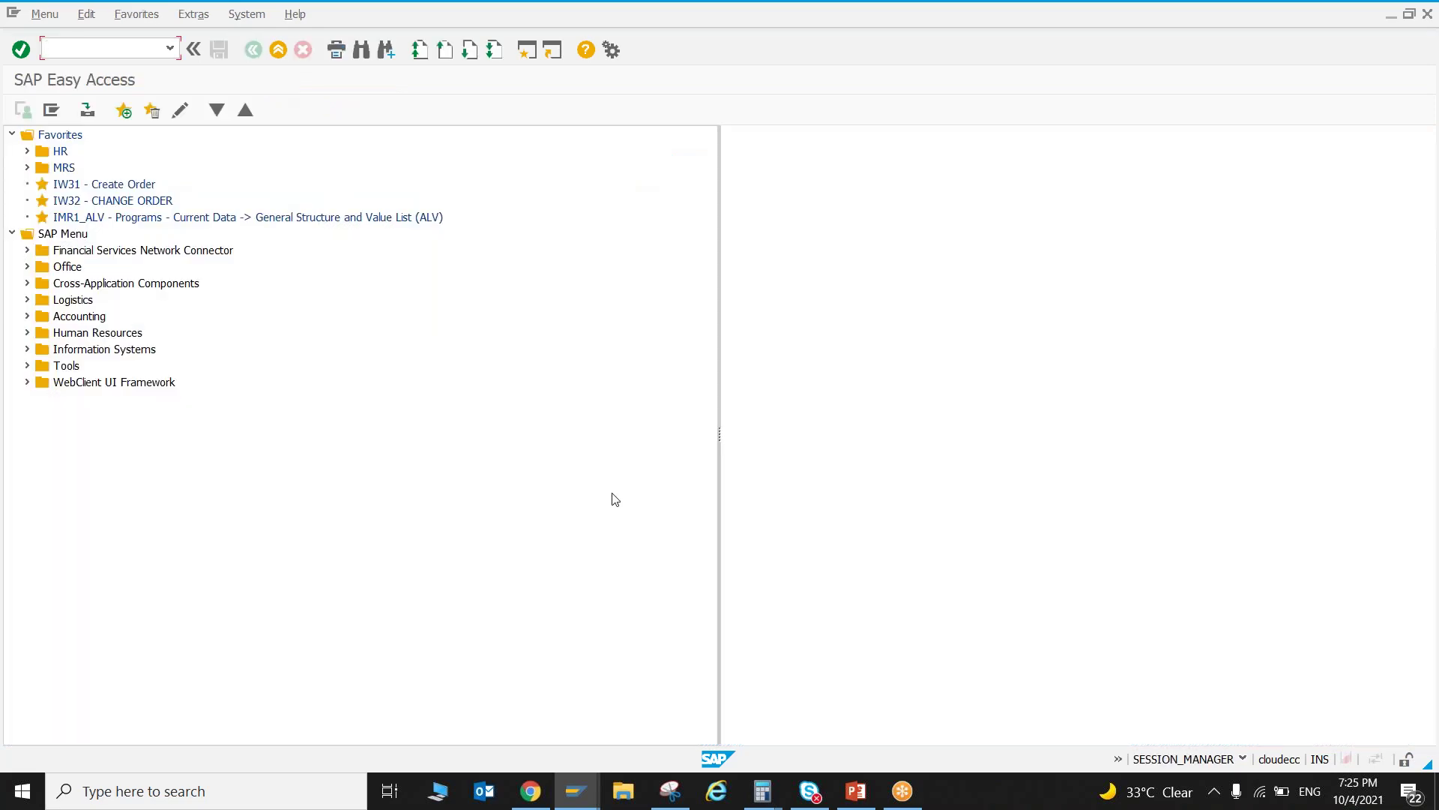
# - Switch to the Project Builder session, reopen Plant Construction Project P-0020 for editing and expand its Construction Project structure
pyautogui.click(575, 790)
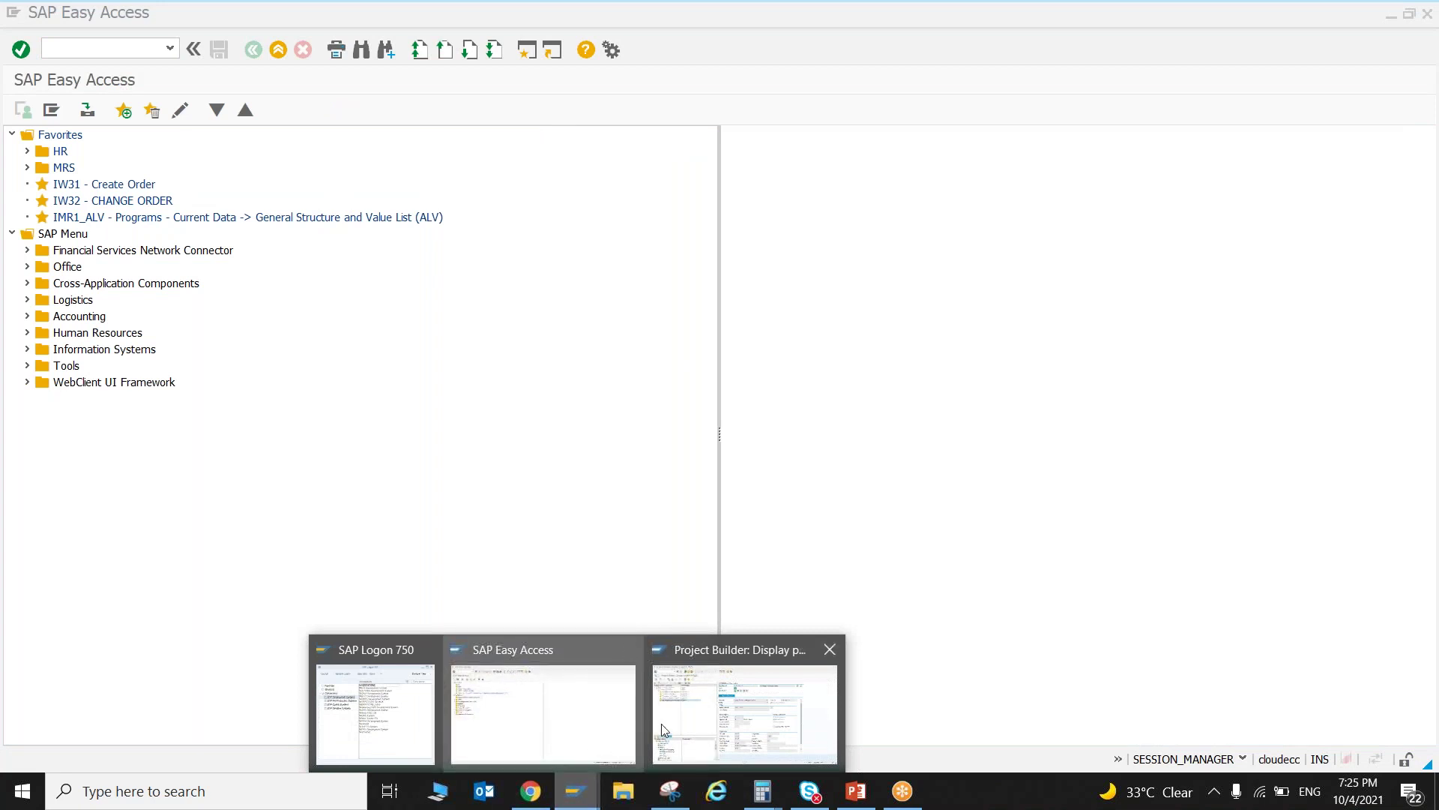
pyautogui.click(681, 699)
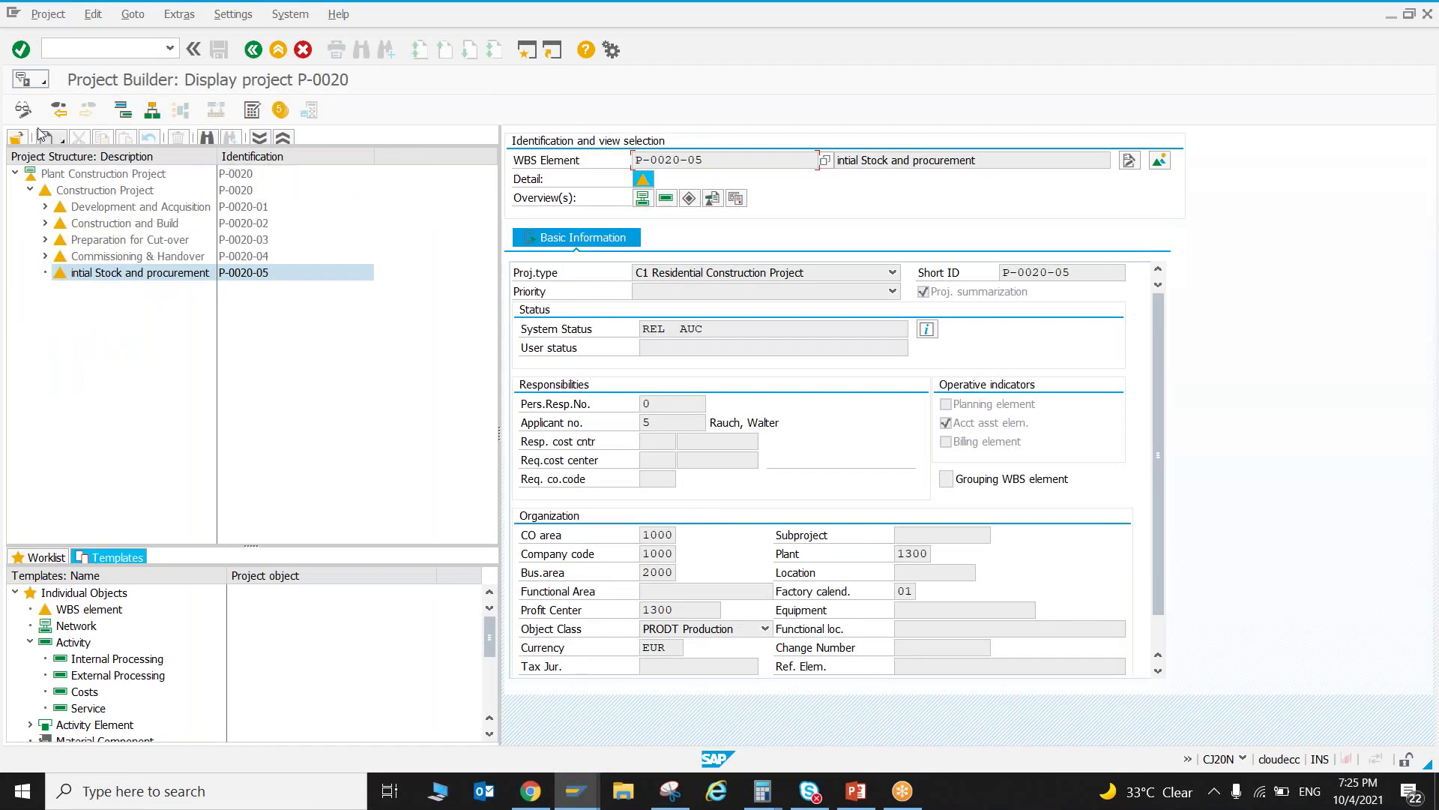
pyautogui.click(23, 110)
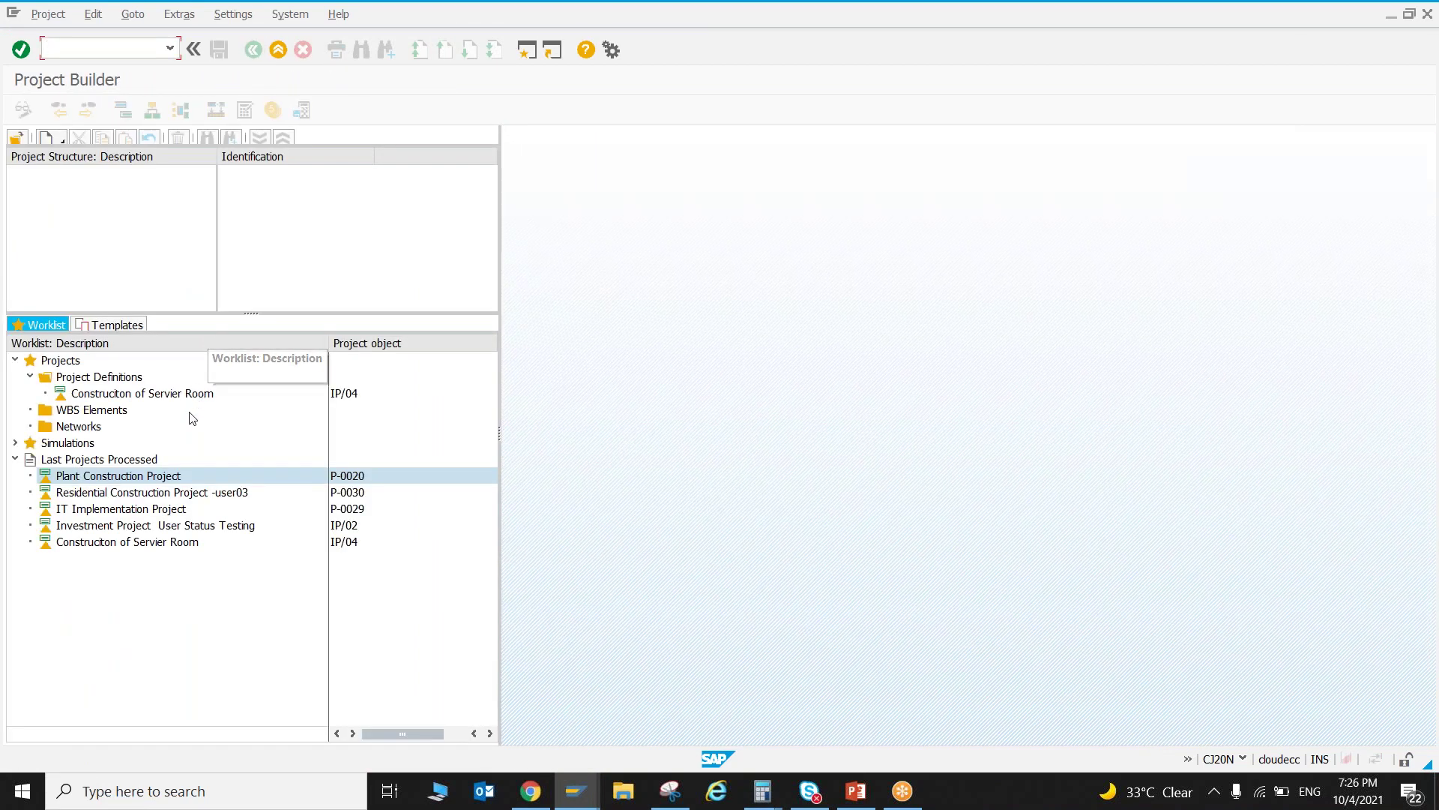
pyautogui.click(172, 475)
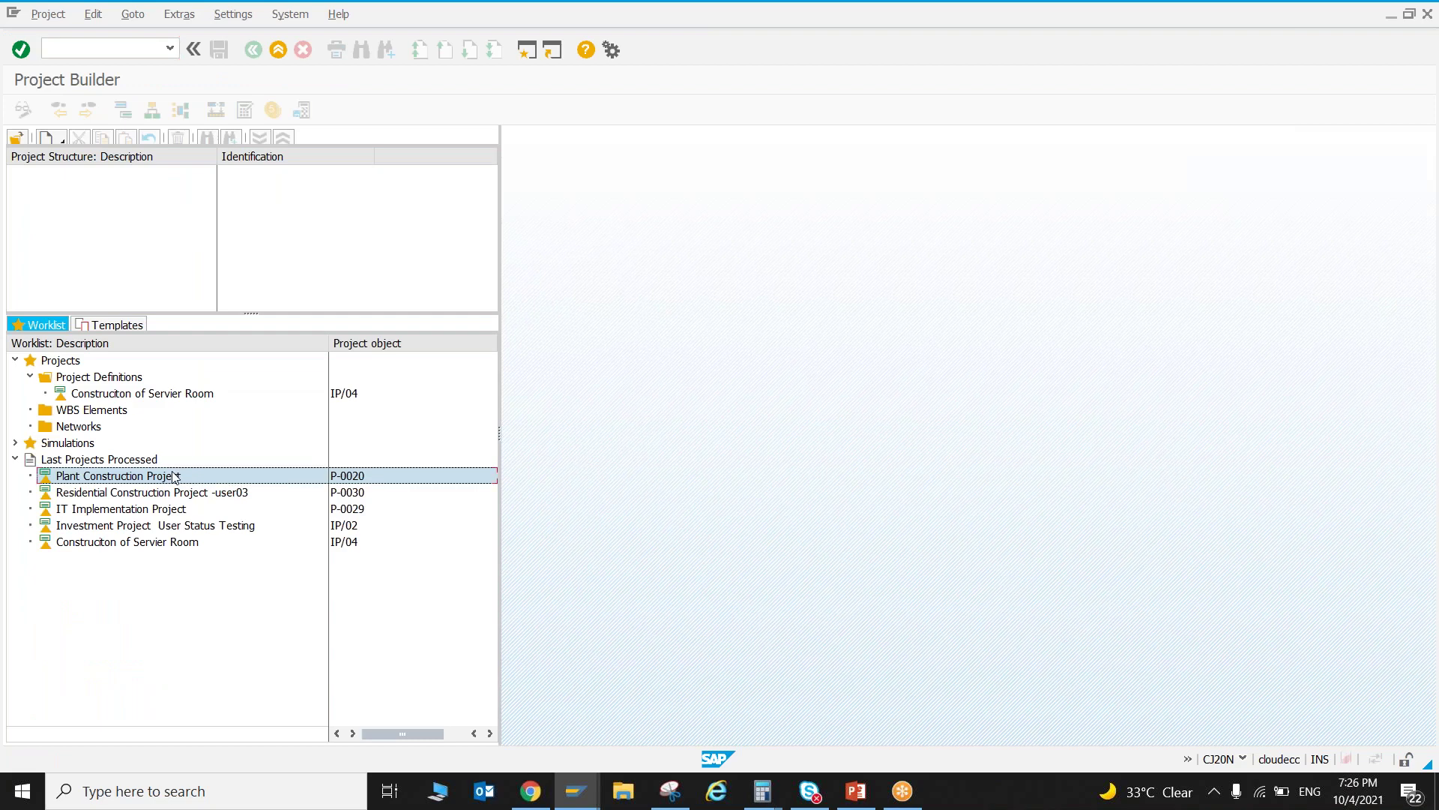
pyautogui.doubleClick(172, 475)
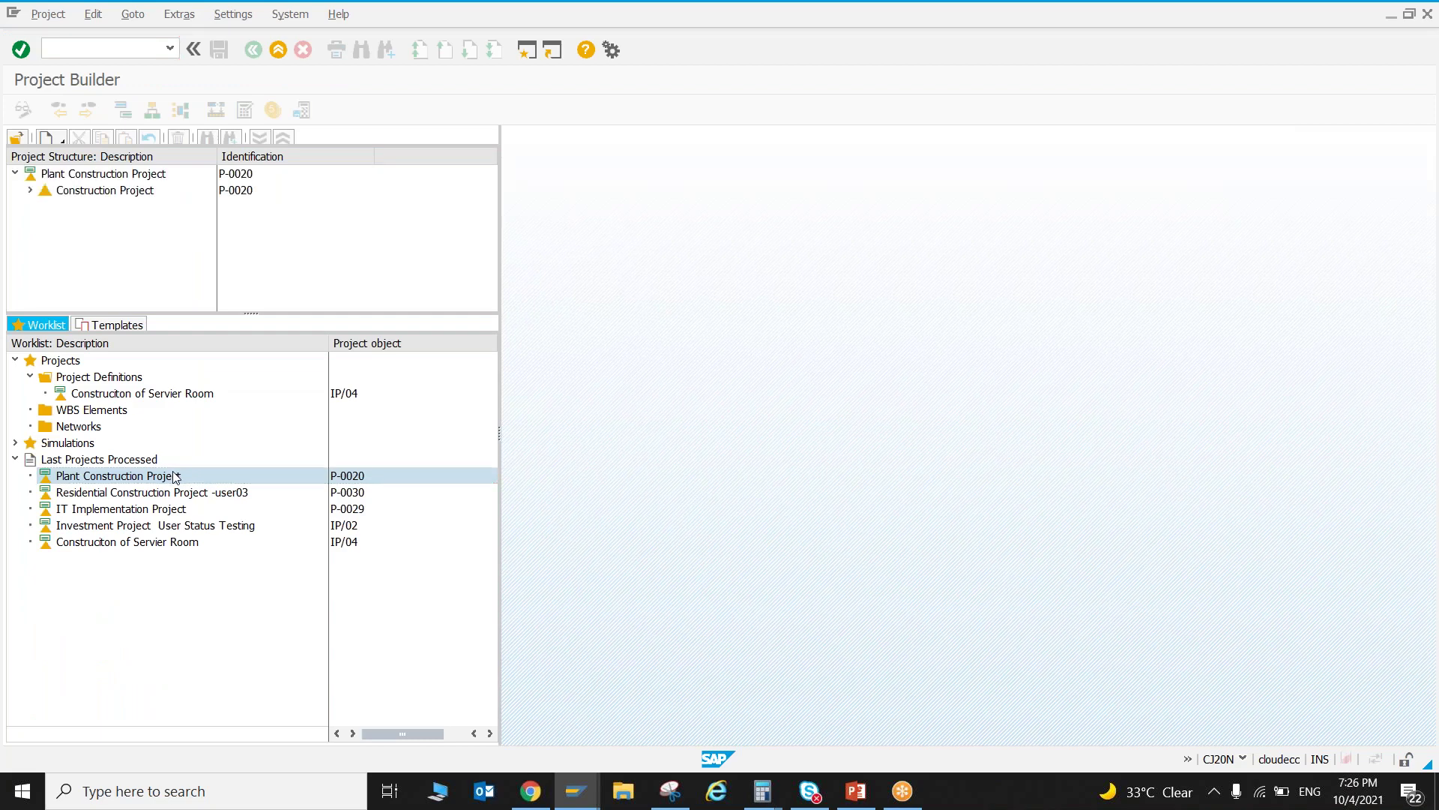
pyautogui.click(30, 190)
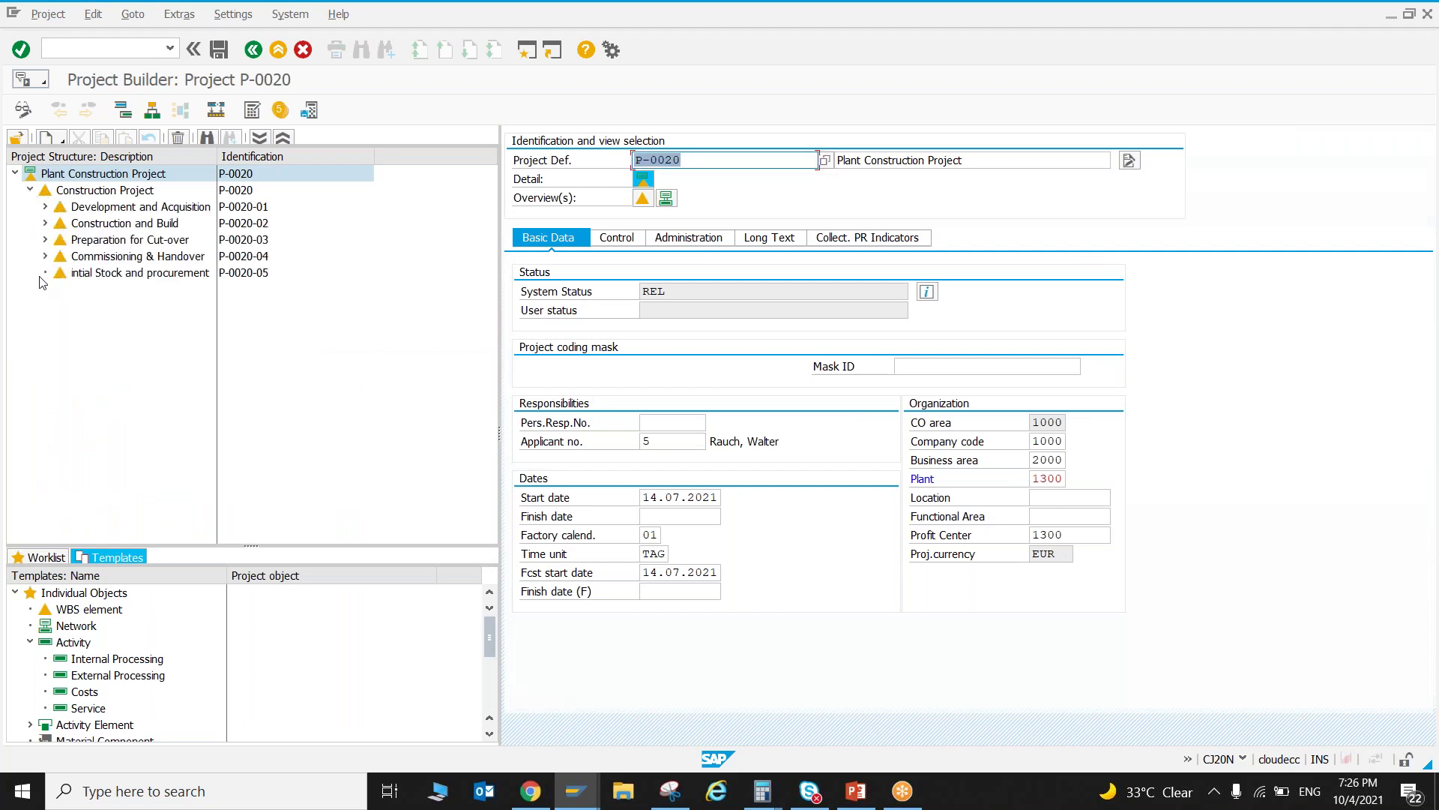
# - Create a network named Procruement under the stock and procurement WBS element P-0020-05
pyautogui.click(88, 275)
pyautogui.rightClick(90, 275)
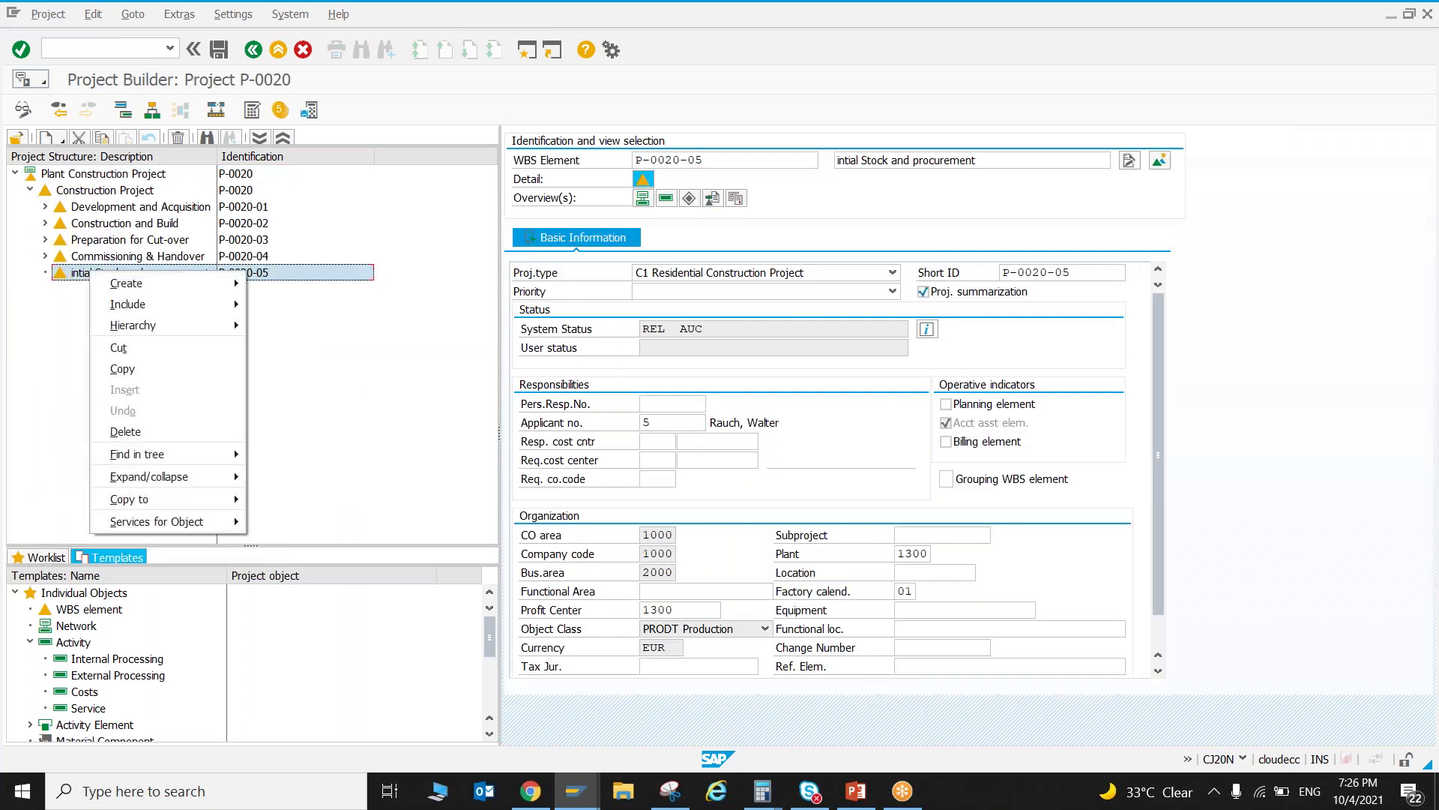
pyautogui.moveTo(108, 285)
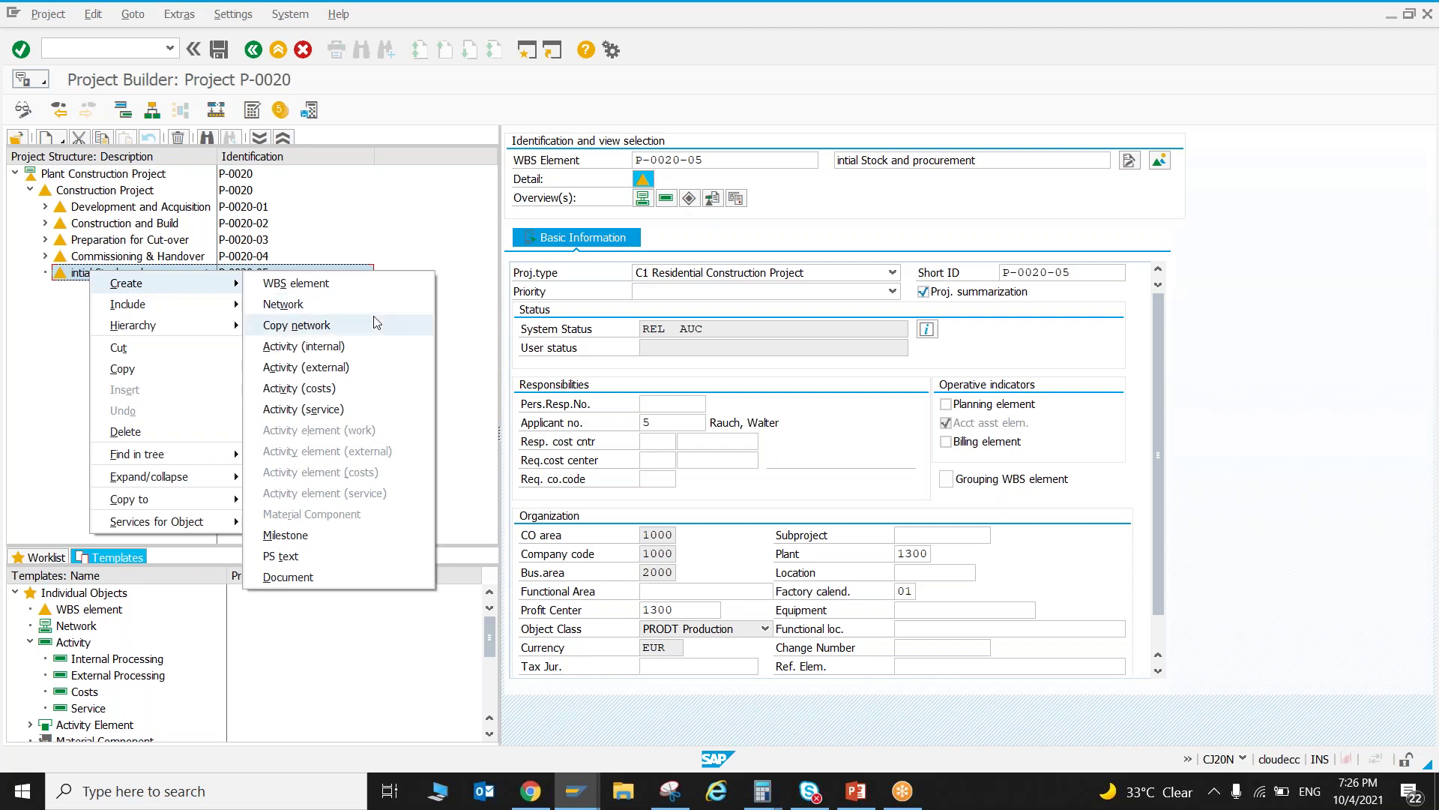
pyautogui.click(311, 304)
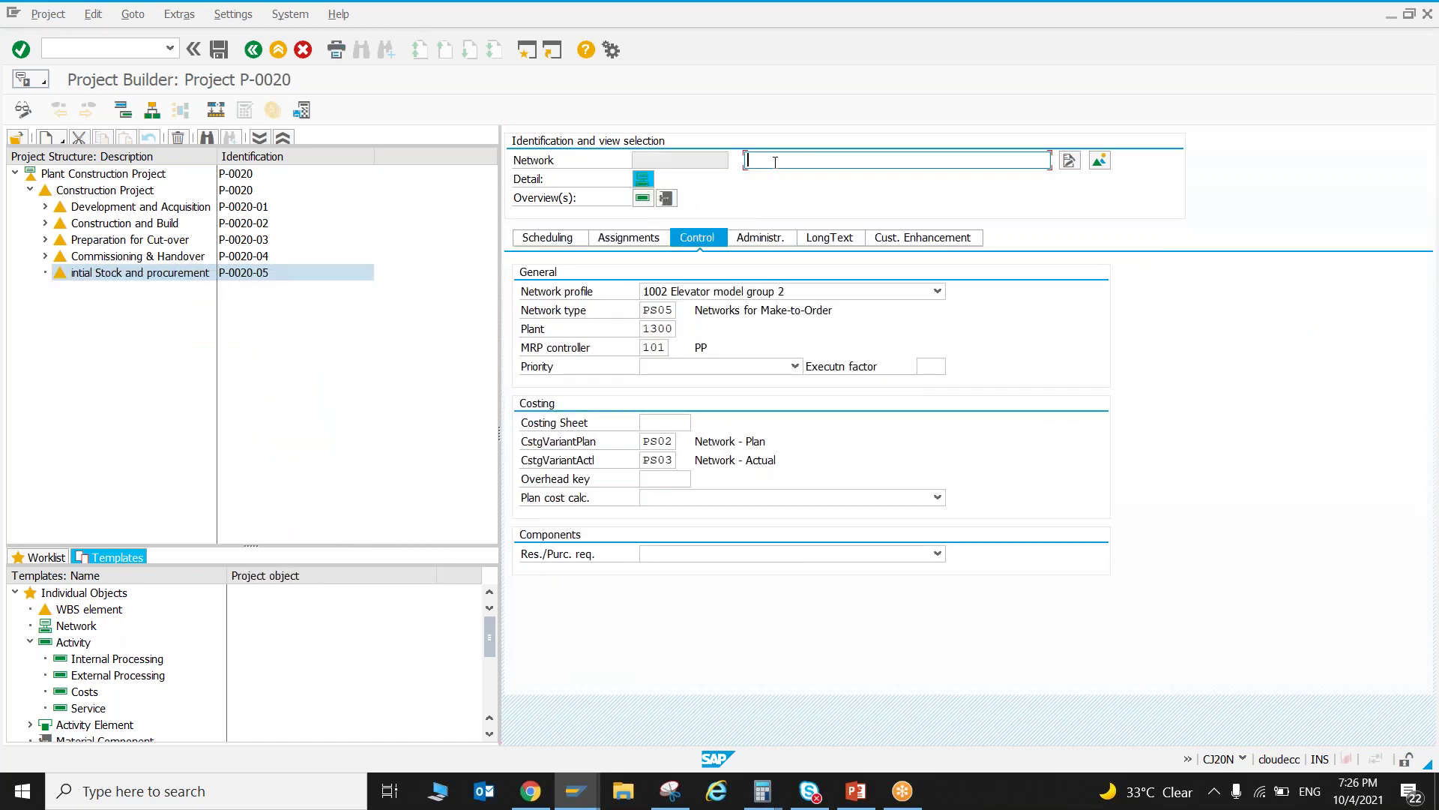
pyautogui.write('Procurement')
pyautogui.press('Return')
pyautogui.press('Return')
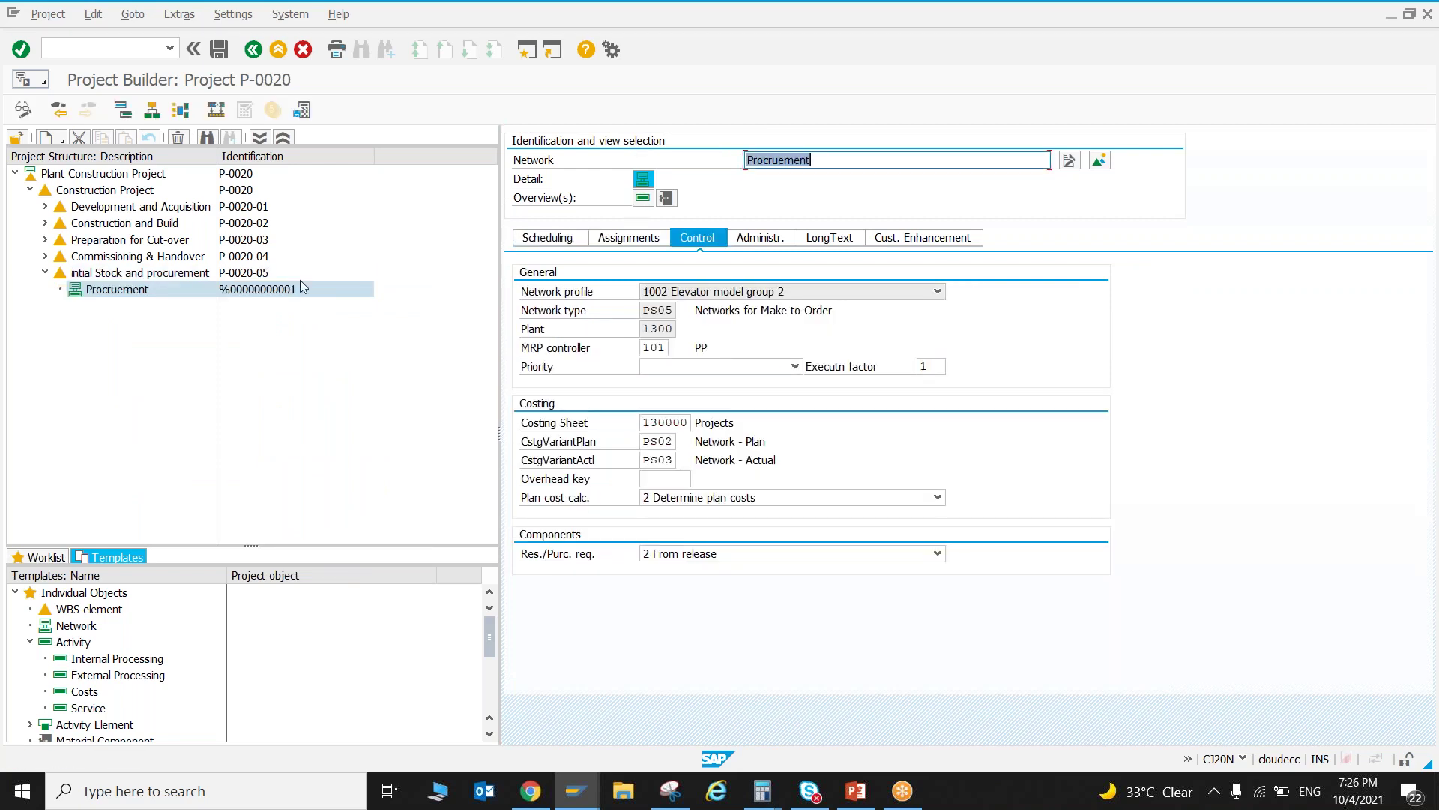
# - Create an internal activity named Initial Stock Testing under the Procruement network
pyautogui.click(183, 294)
pyautogui.rightClick(183, 296)
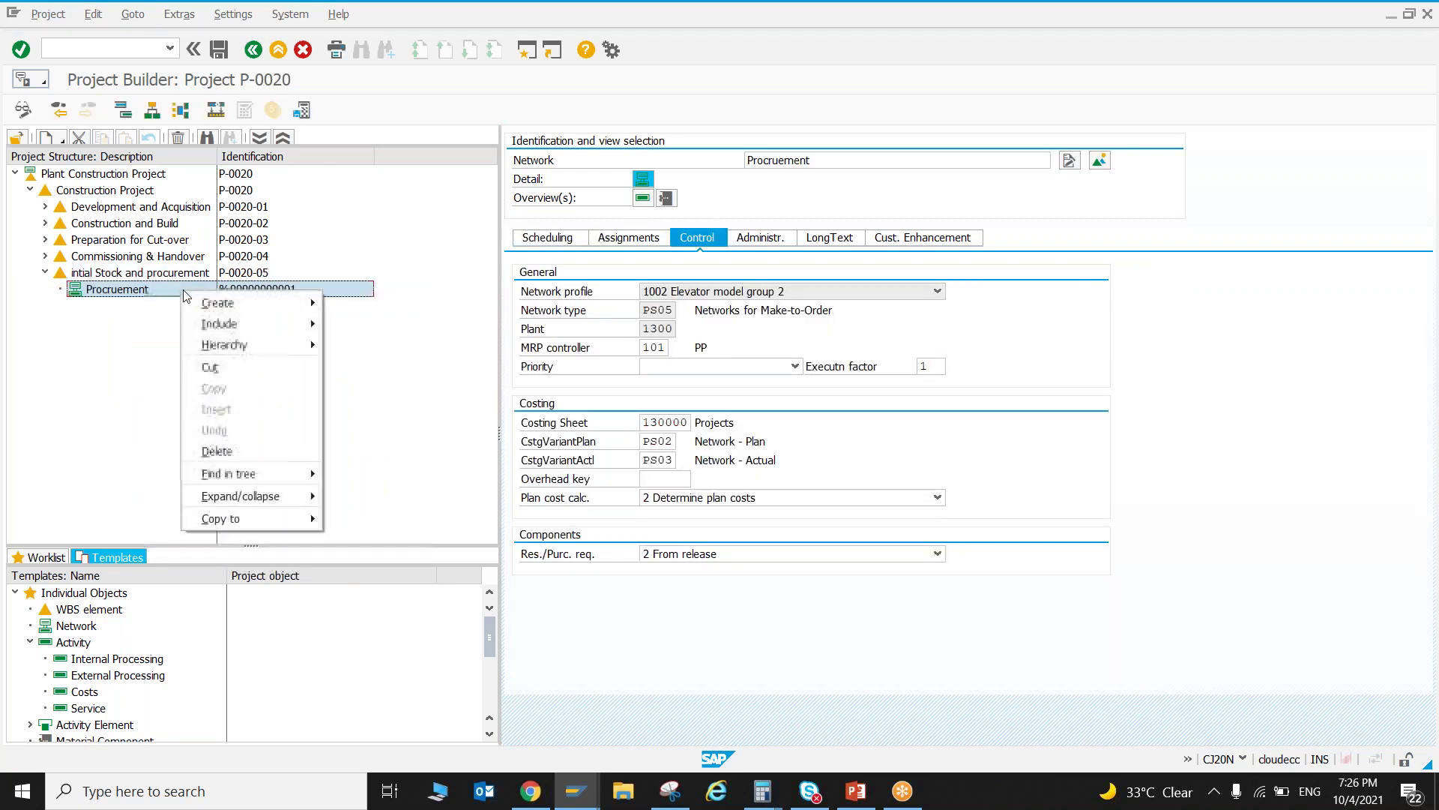
pyautogui.moveTo(203, 307)
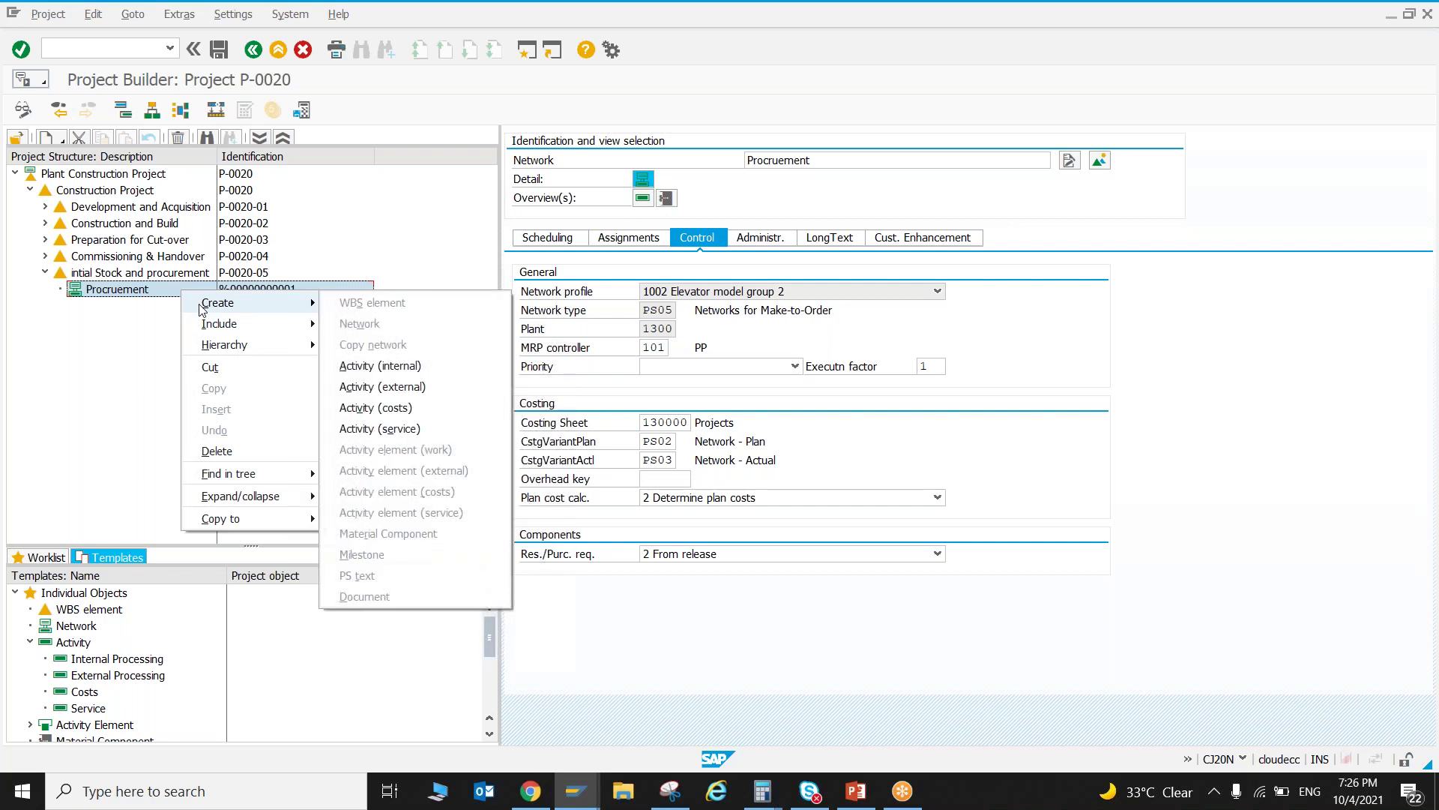
pyautogui.click(380, 365)
pyautogui.click(837, 161)
pyautogui.write('Int')
pyautogui.write('tial Sto')
pyautogui.write('Test')
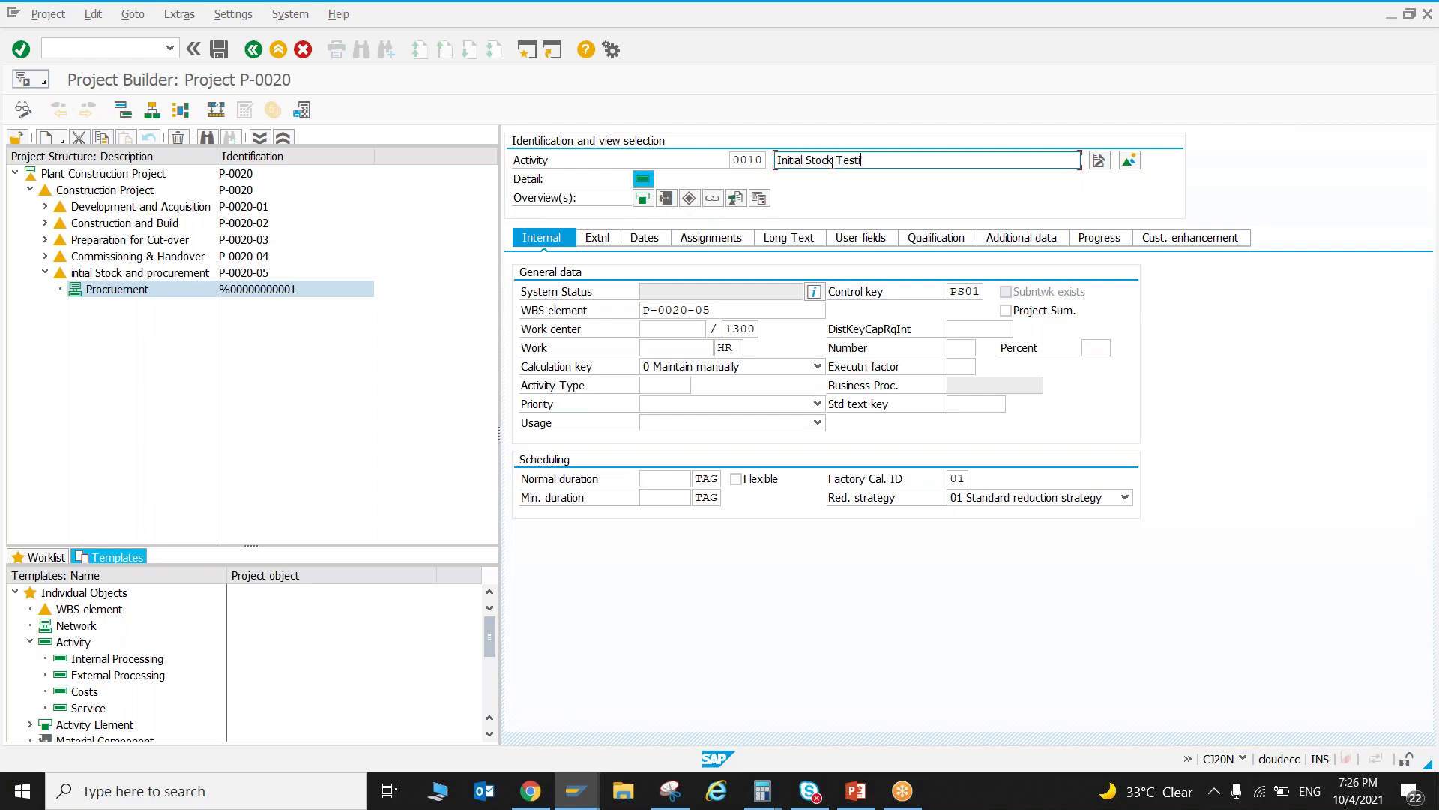
pyautogui.write('ing')
pyautogui.press('Return')
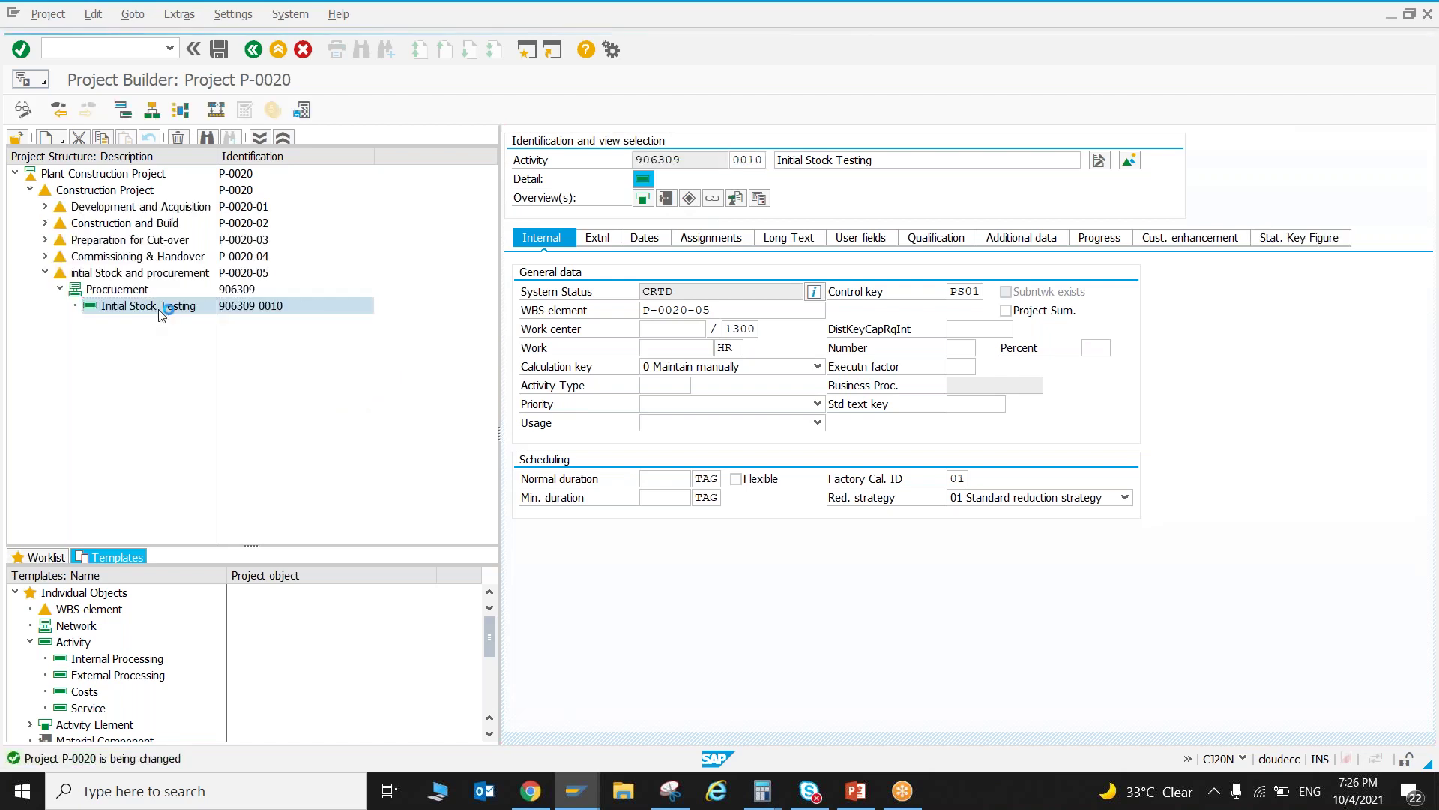
# - Add material component T-22700 with item category L (stock item) to the Initial Stock Testing activity
pyautogui.rightClick(159, 306)
pyautogui.moveTo(180, 323)
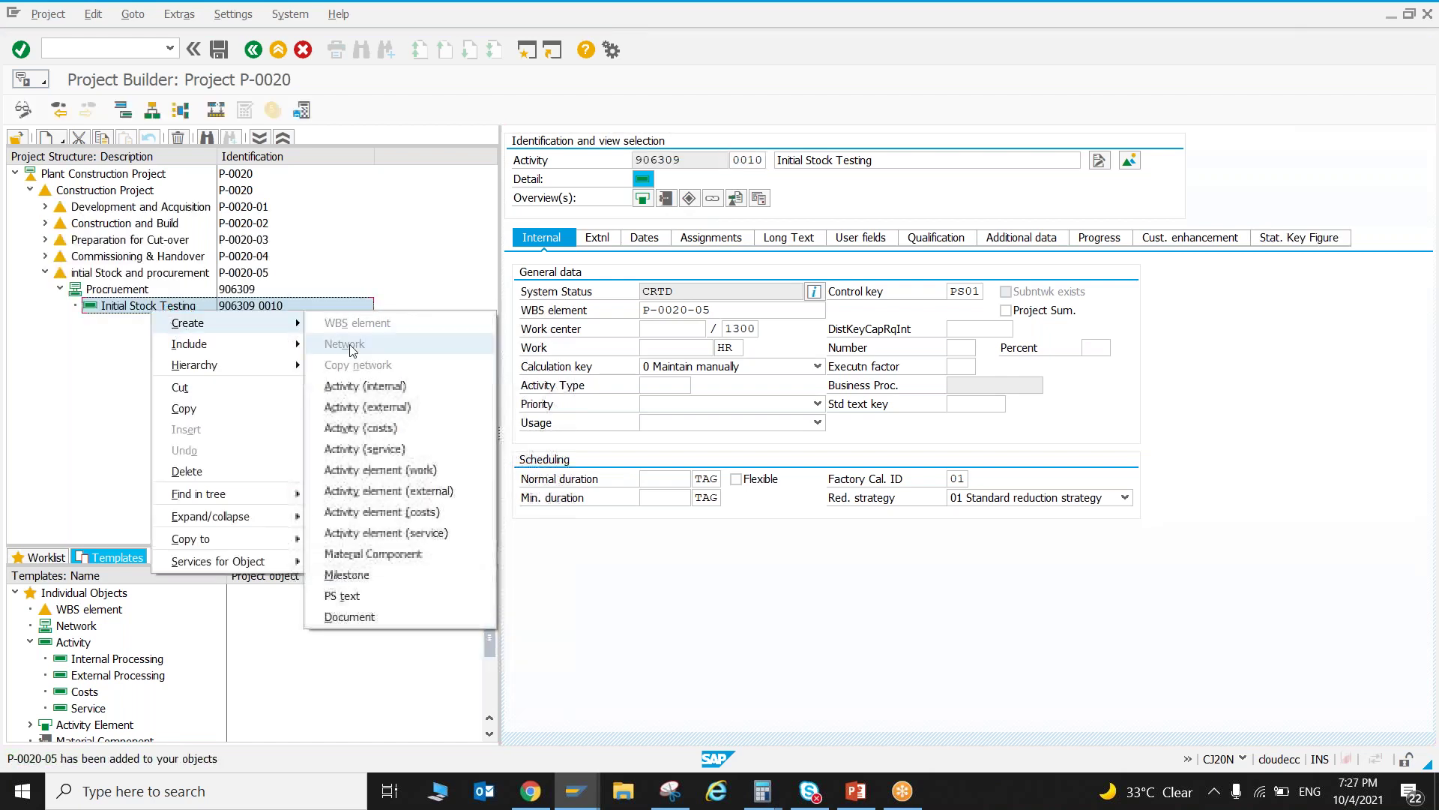
pyautogui.click(372, 553)
pyautogui.click(701, 160)
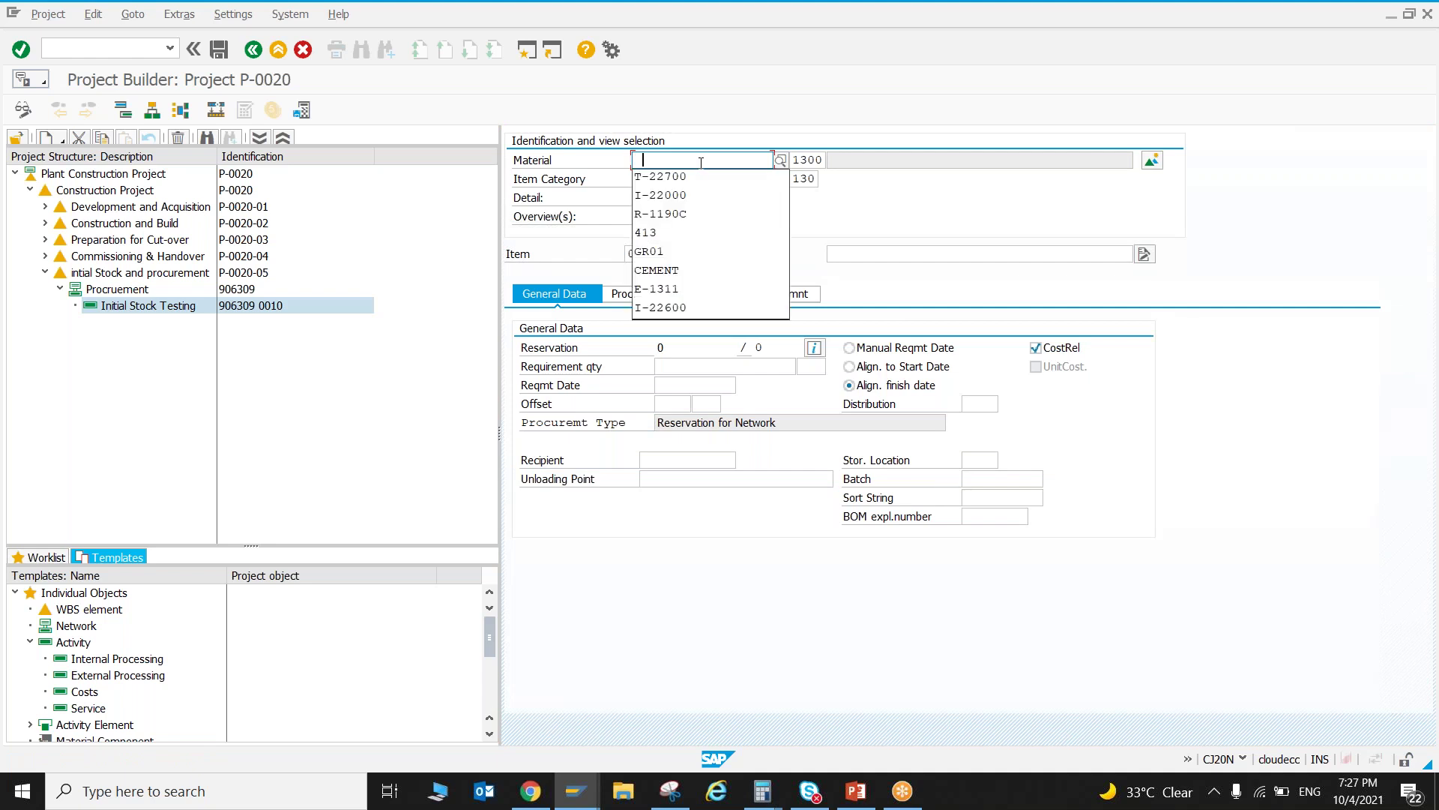
pyautogui.click(699, 177)
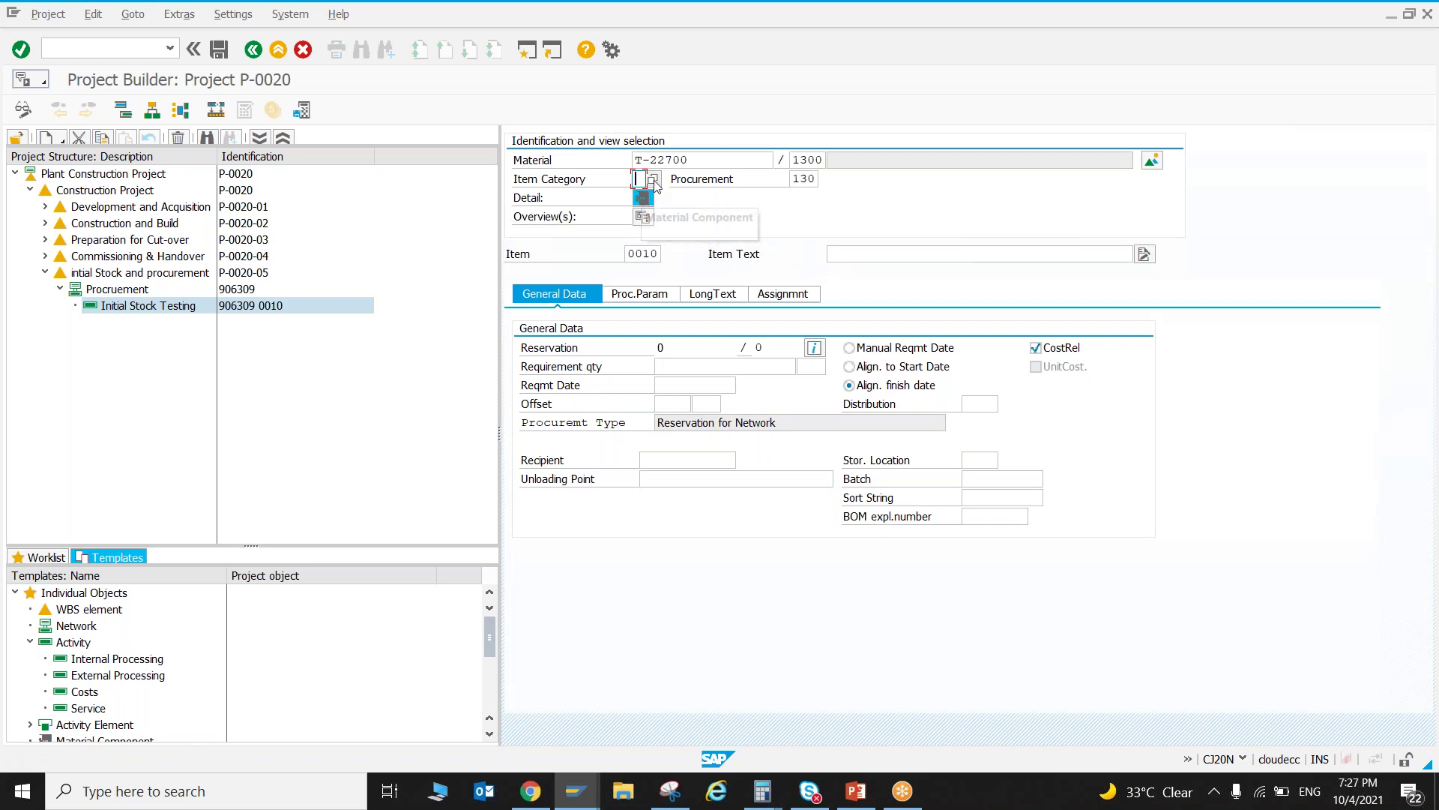
pyautogui.click(652, 178)
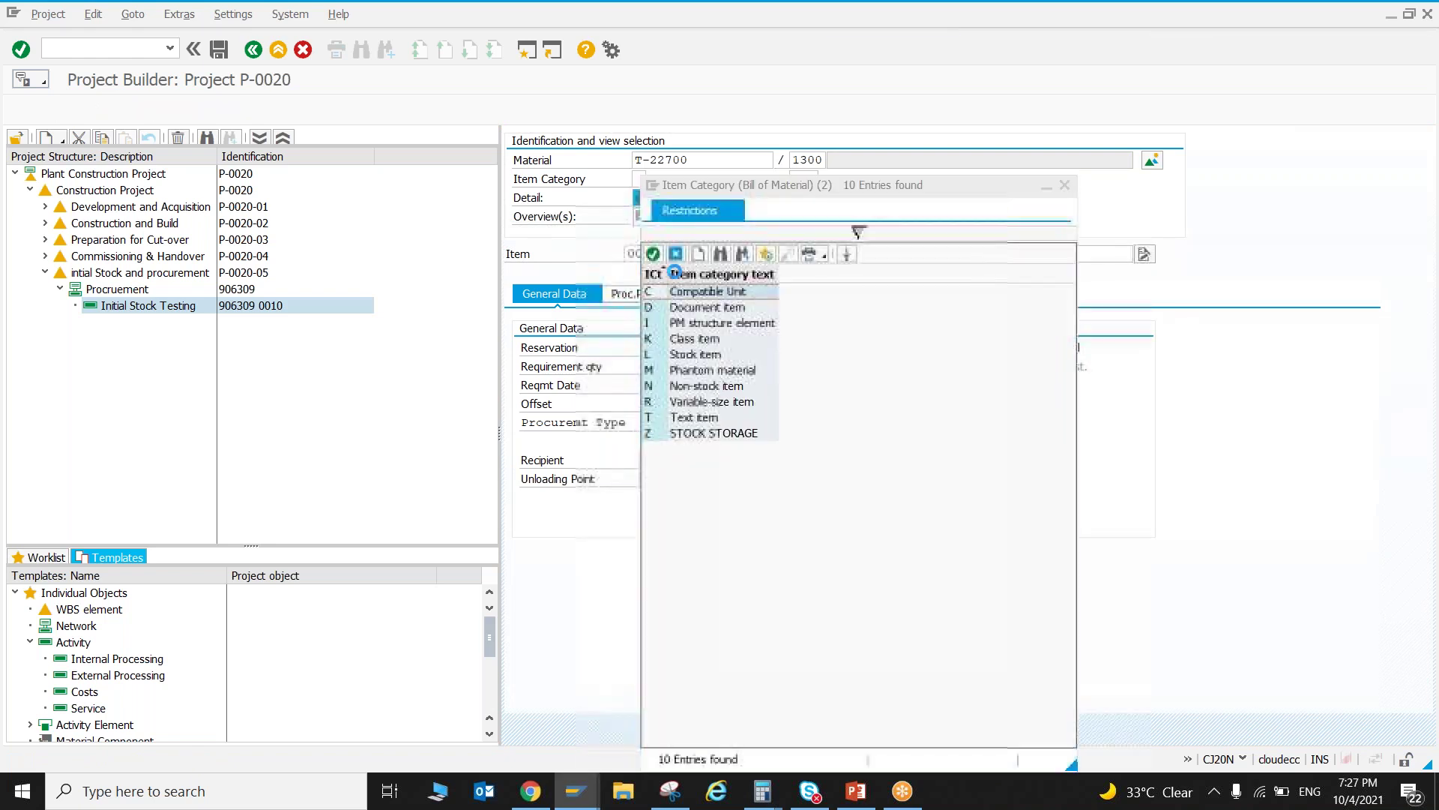
pyautogui.doubleClick(673, 358)
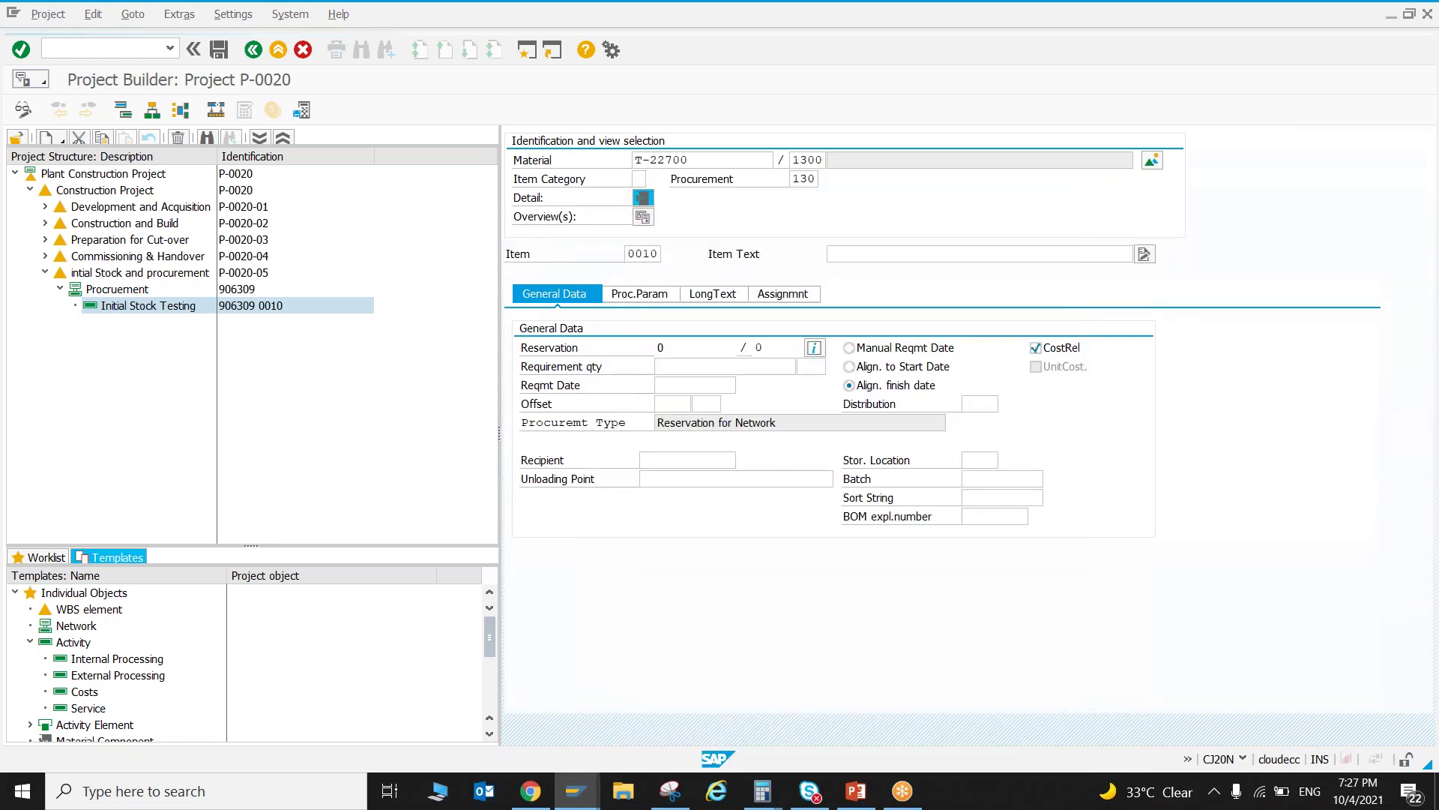
pyautogui.press('Return')
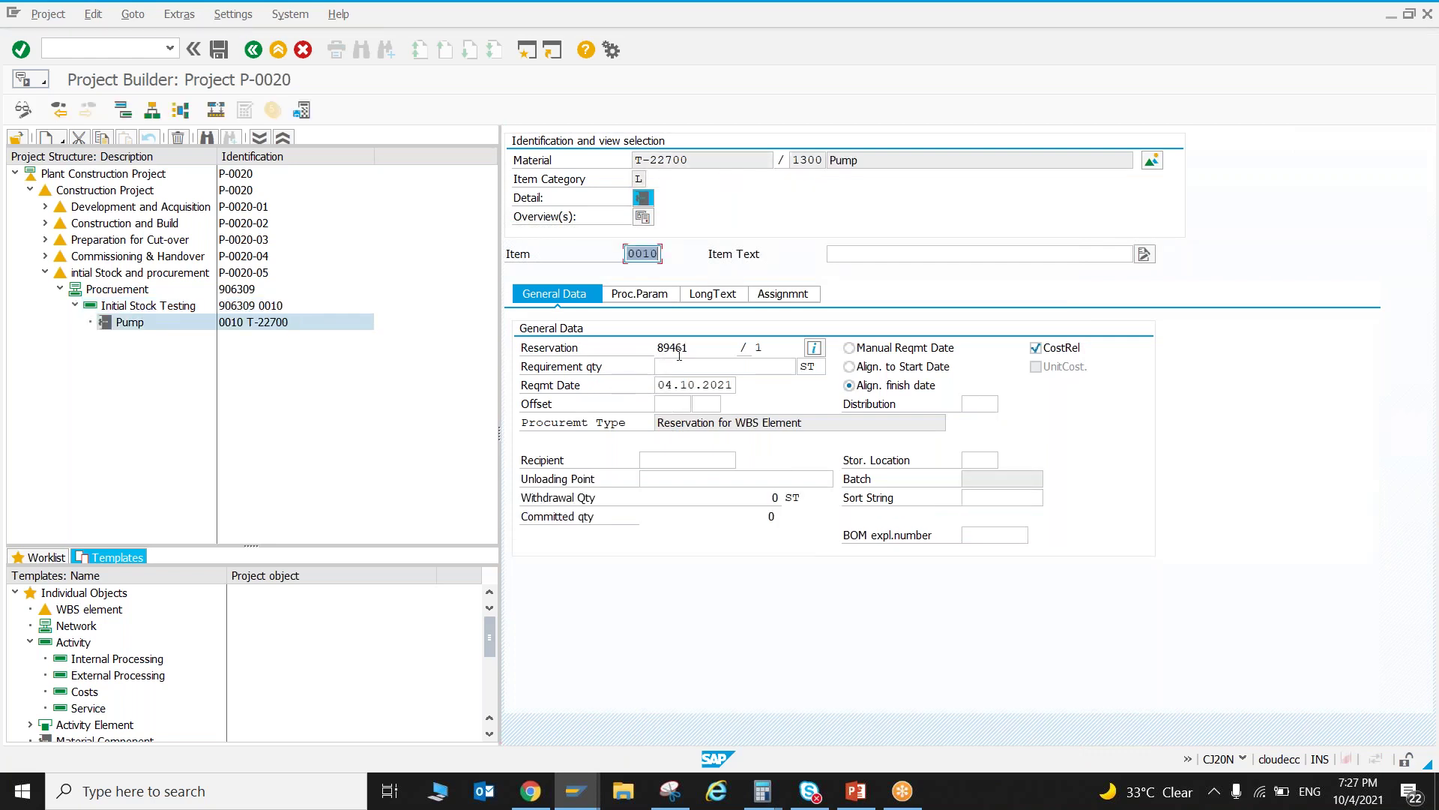
# - Set the requirement quantity of the T-22700 pump component to 5
pyautogui.moveTo(686, 350); pyautogui.dragTo(639, 359)
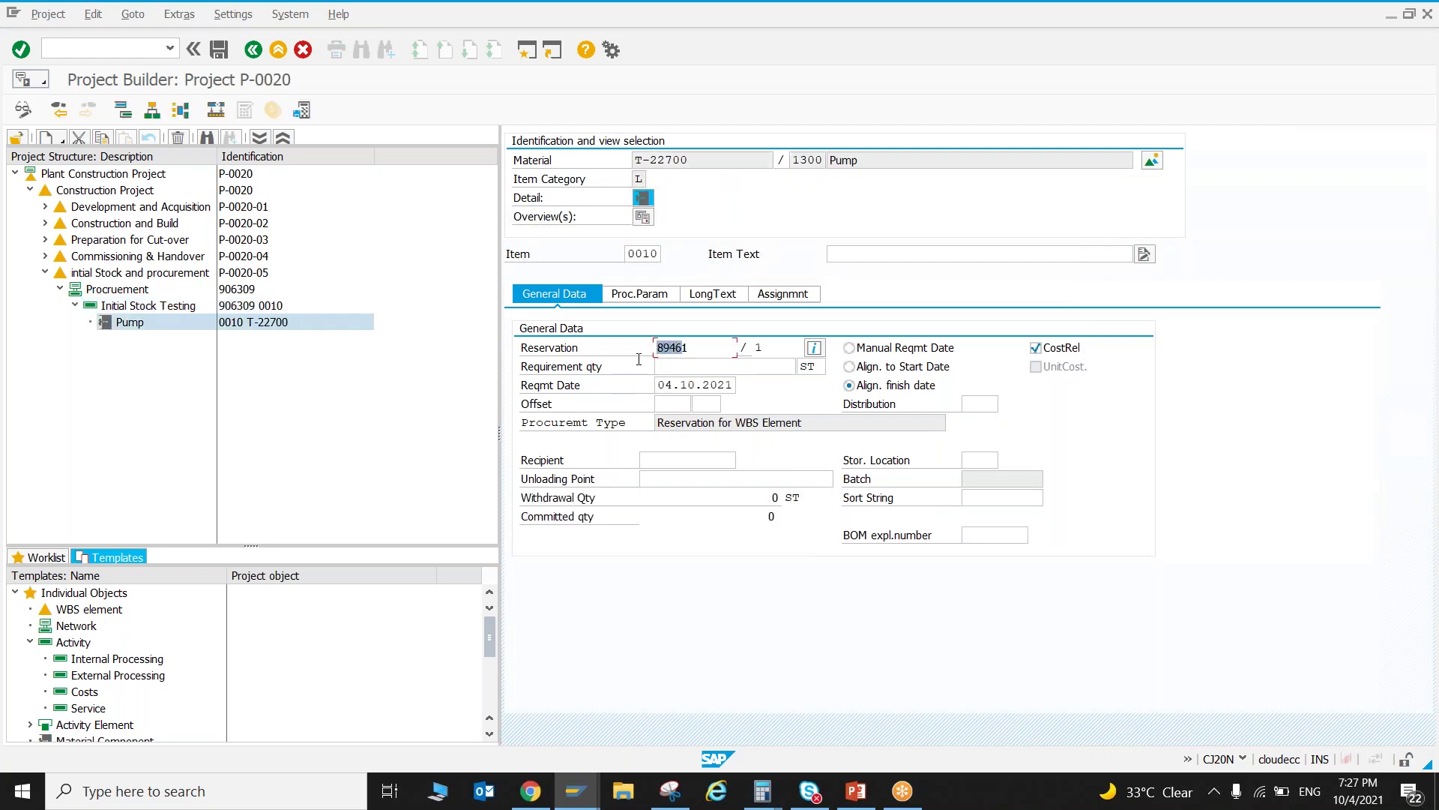
pyautogui.click(722, 366)
pyautogui.press('Return')
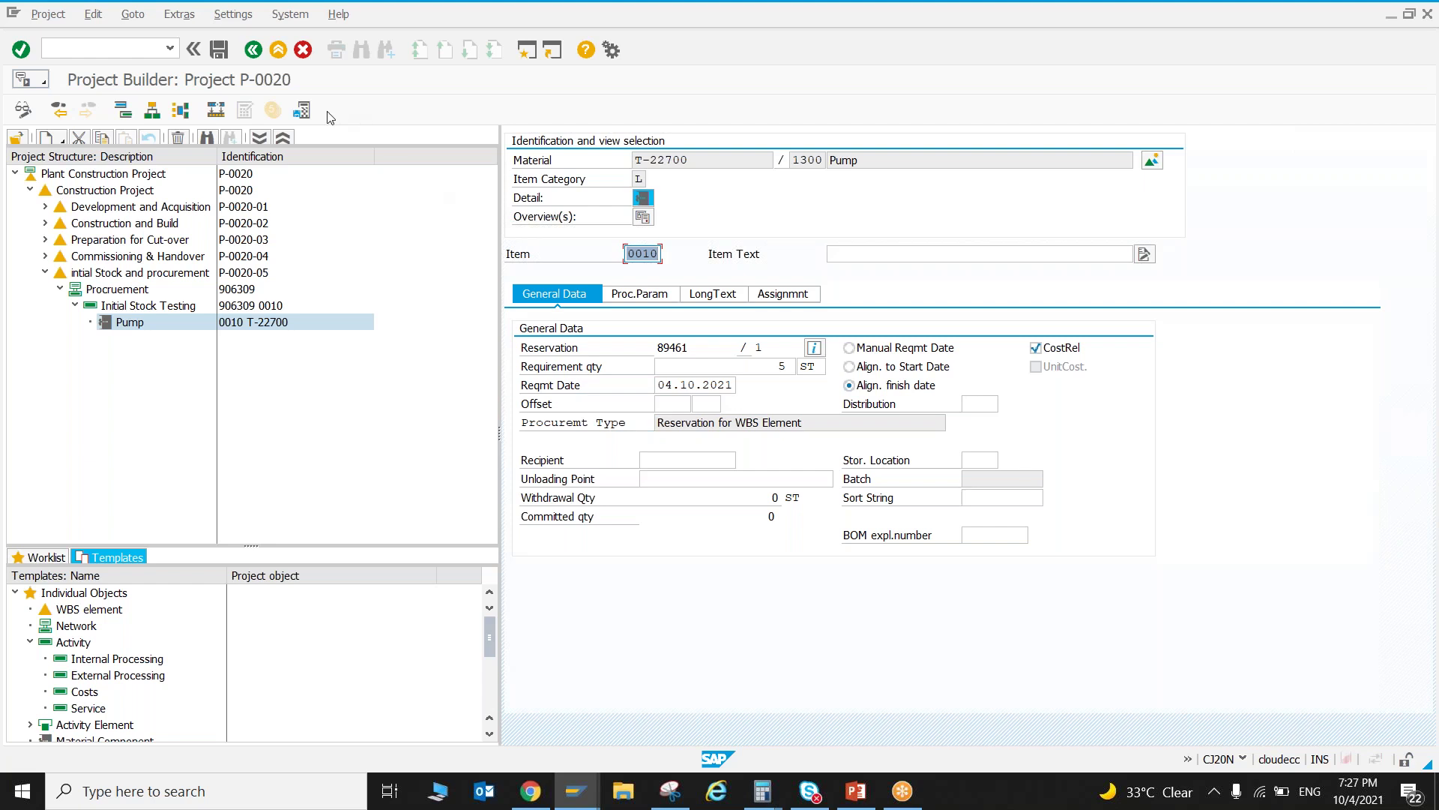
pyautogui.click(302, 110)
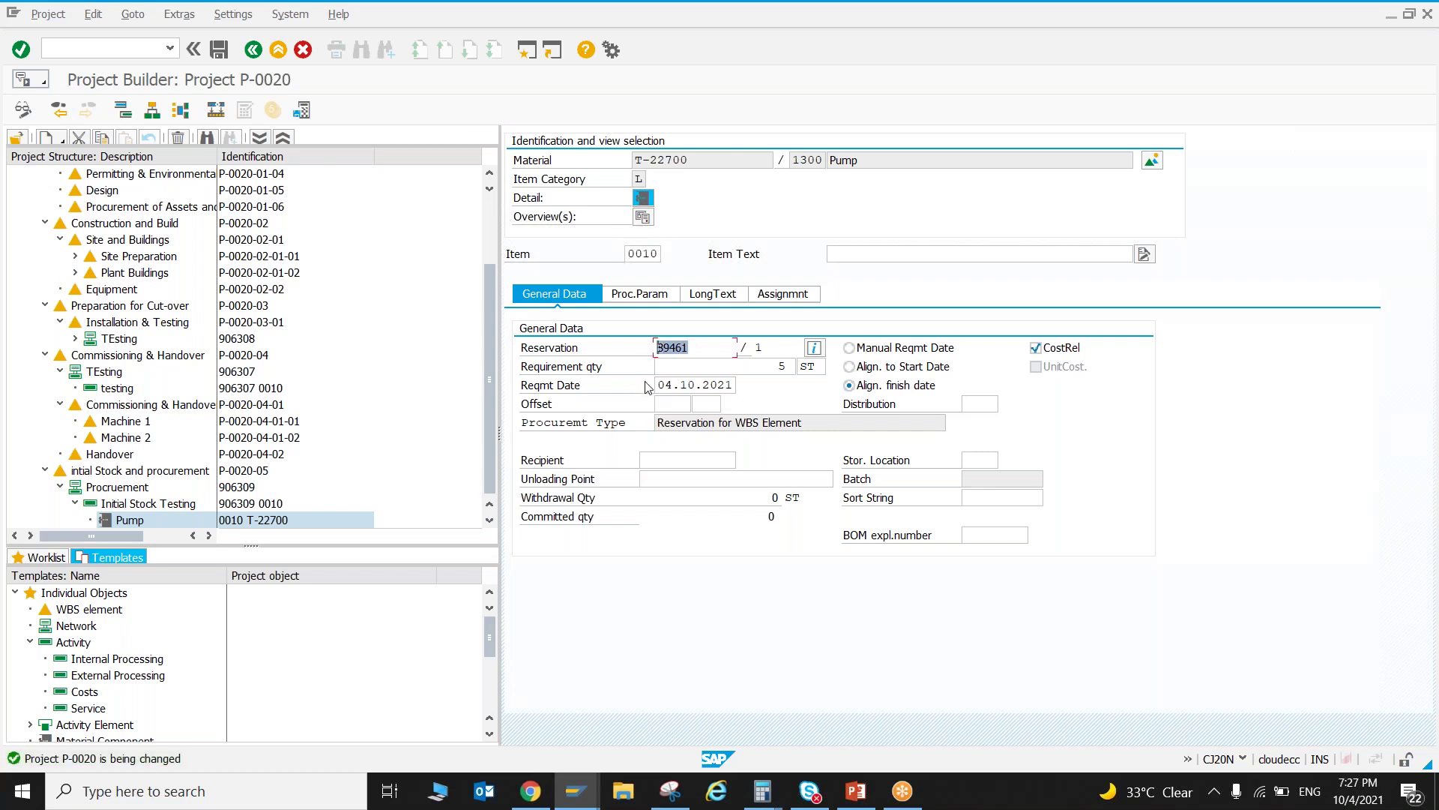
# - Display reservation 89461 in transaction MB23 to examine its movement type, network and pump item
pyautogui.click(159, 50)
pyautogui.press('Return')
pyautogui.write('89461')
pyautogui.press('Return')
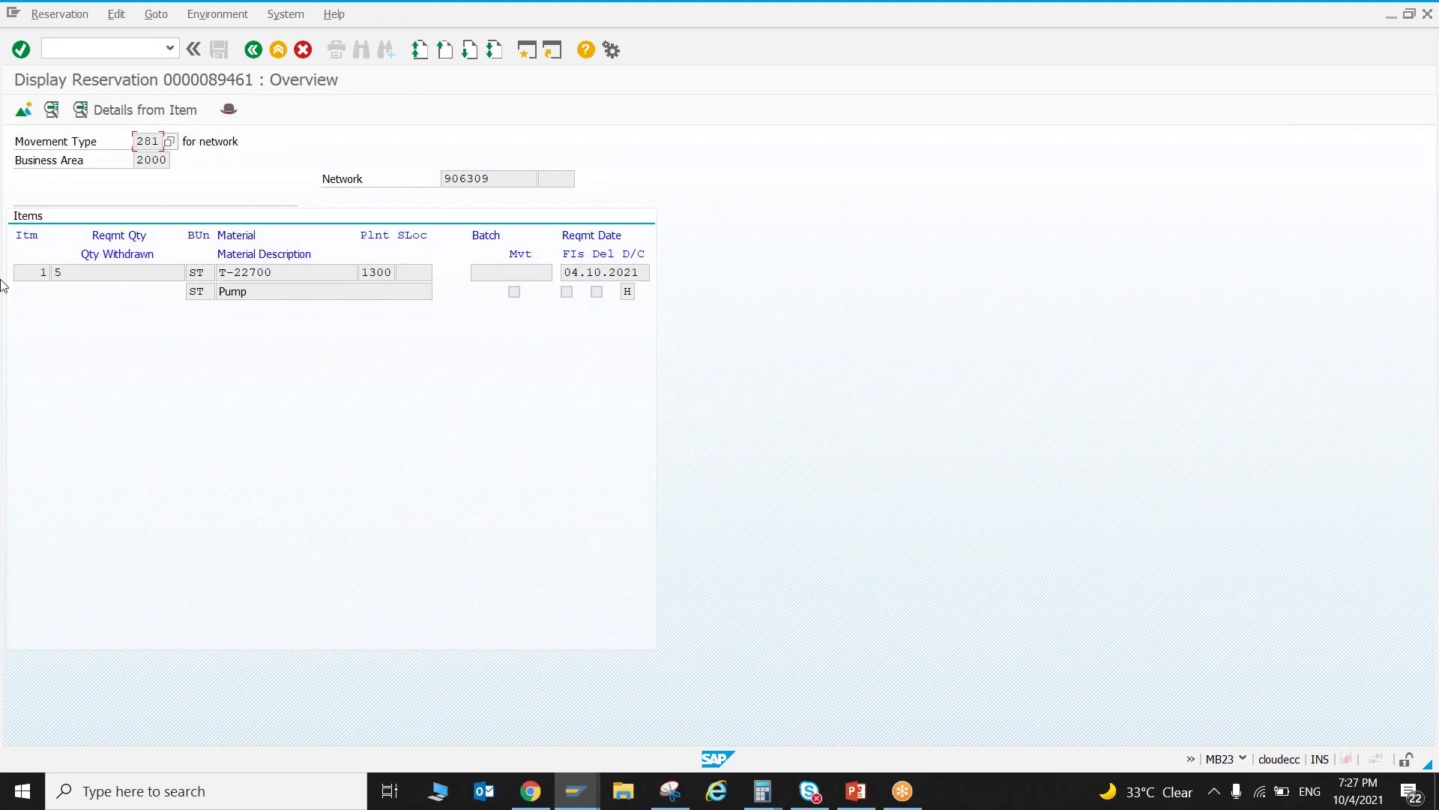
pyautogui.click(118, 20)
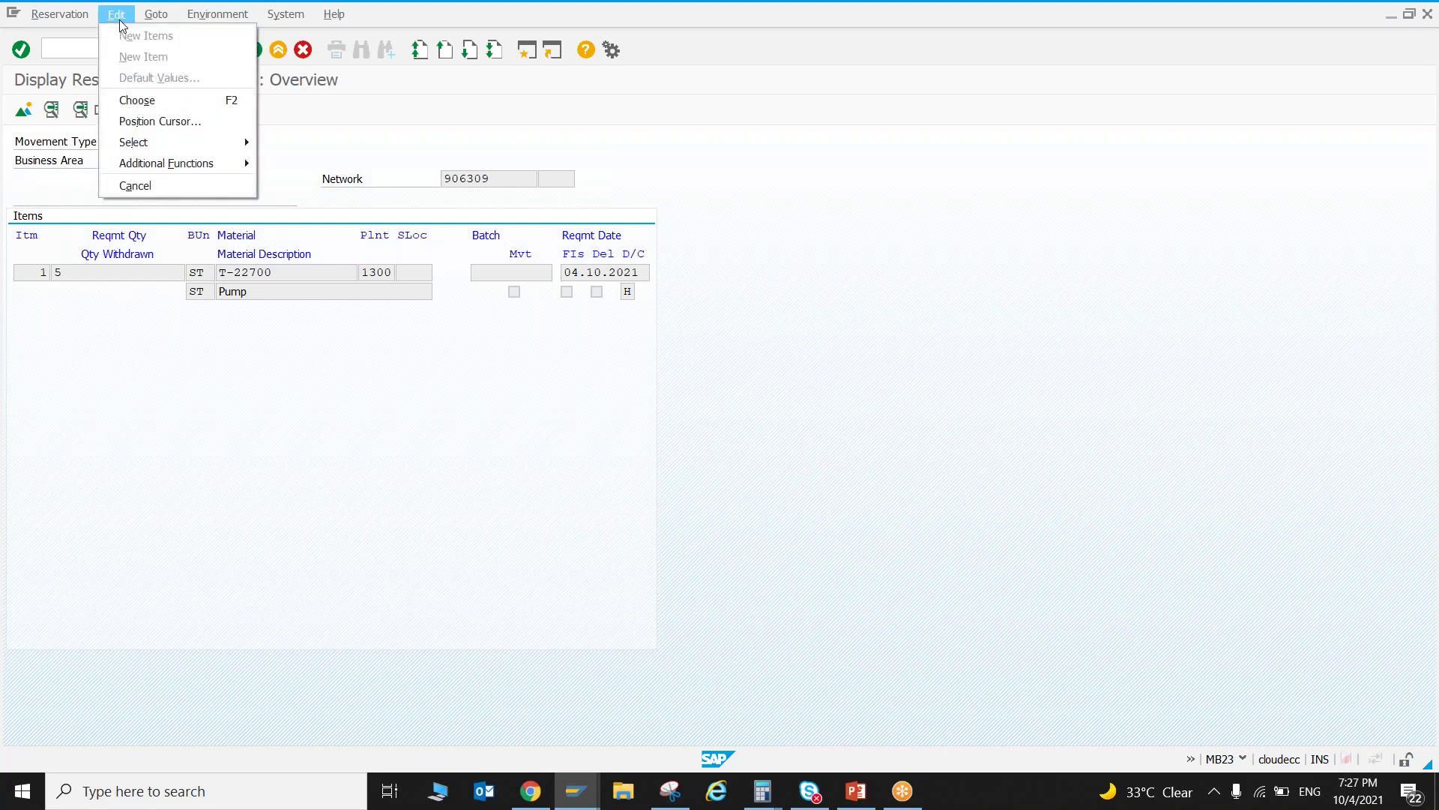
pyautogui.moveTo(157, 23)
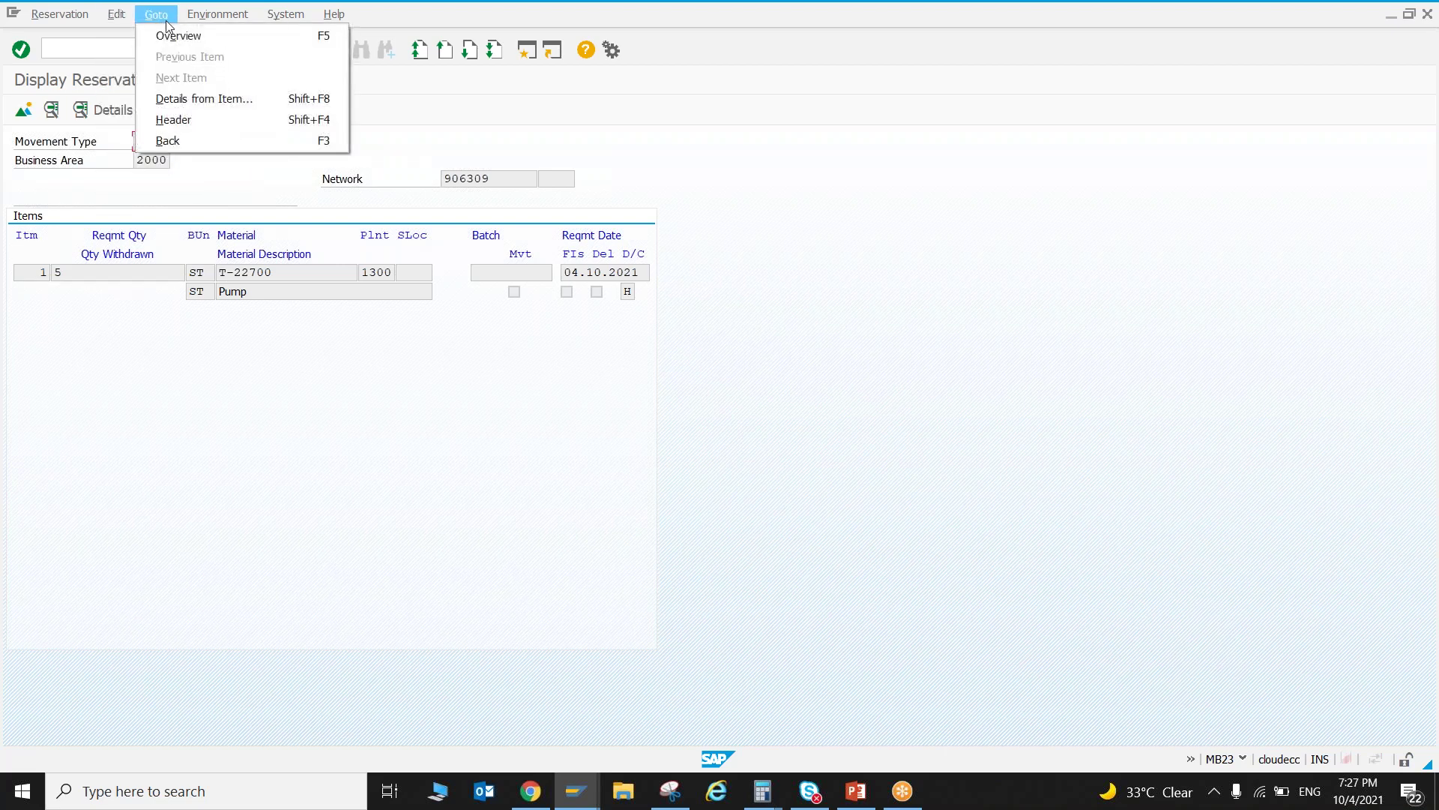
pyautogui.moveTo(204, 23)
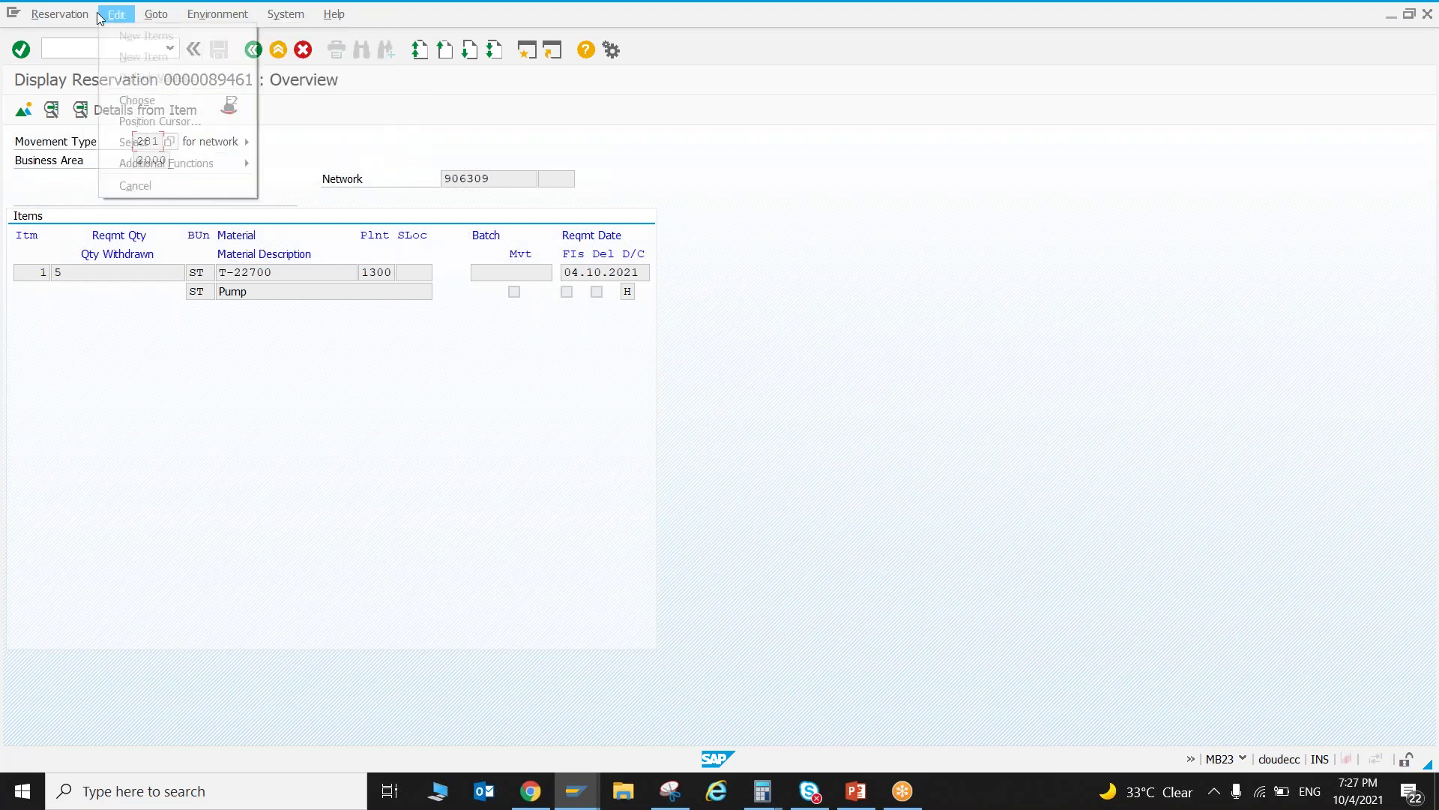
pyautogui.moveTo(87, 15)
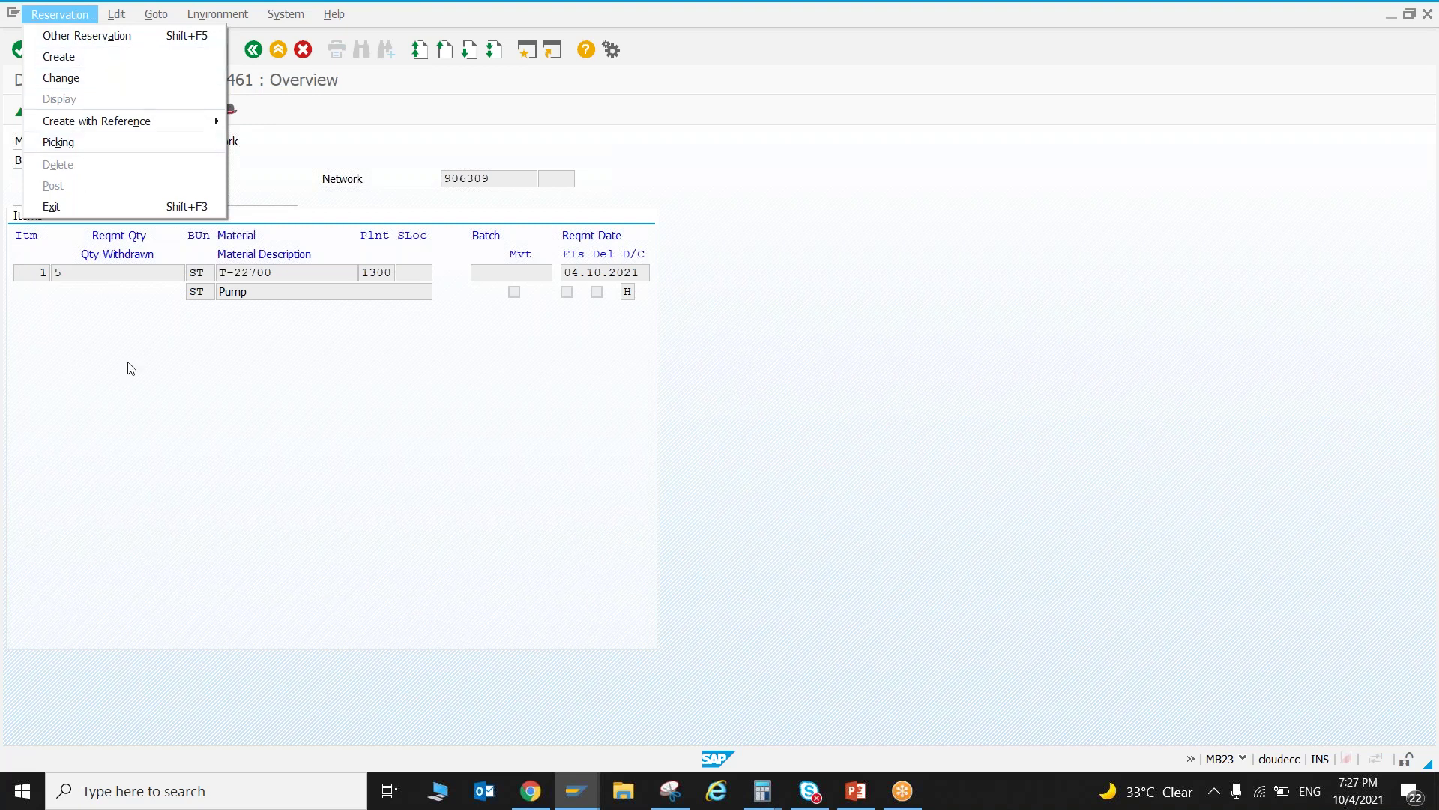
pyautogui.click(138, 394)
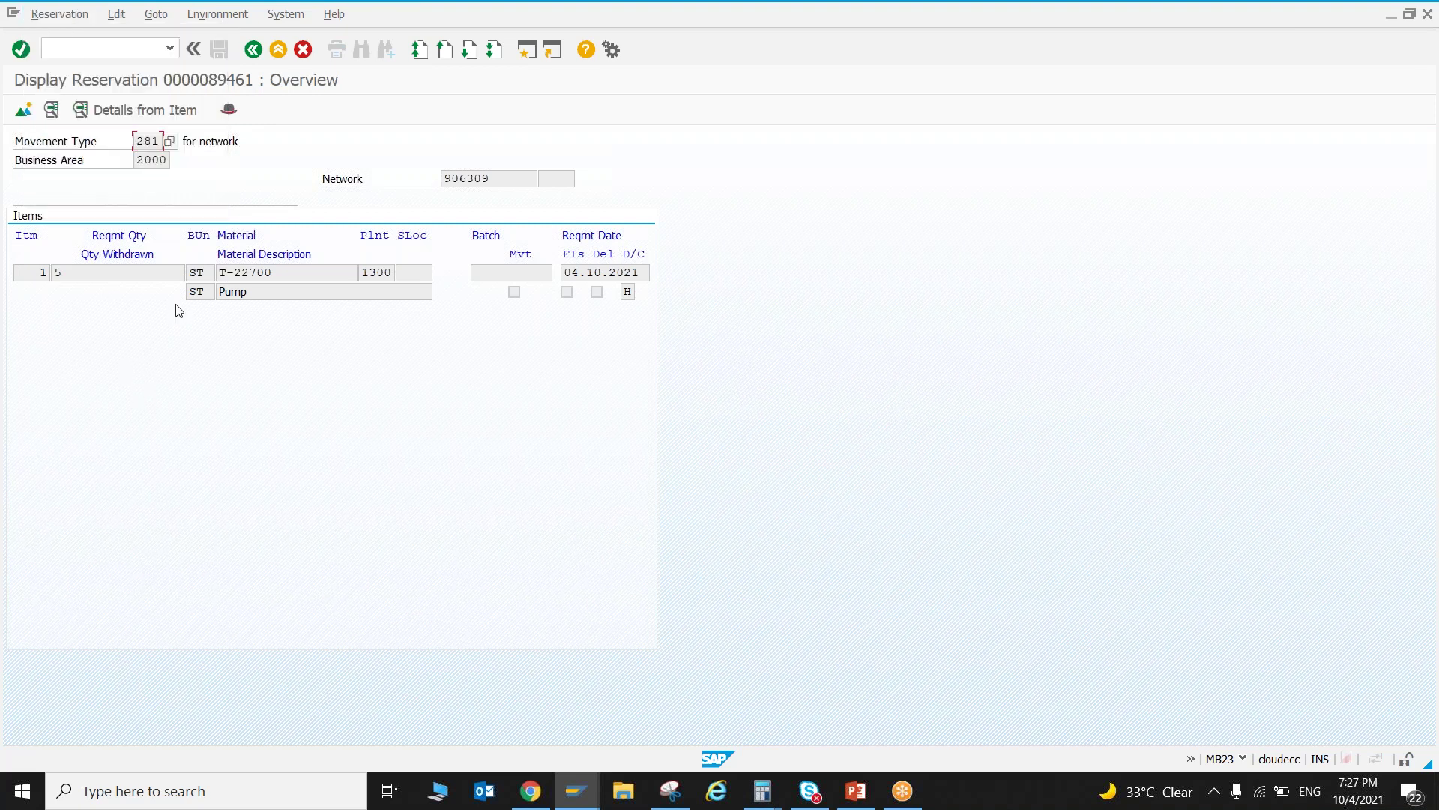
# - Leave the reservation display and try to load reservation 89461 in MIGO as an A07 Goods Issue against R09 Reservation
pyautogui.click(252, 50)
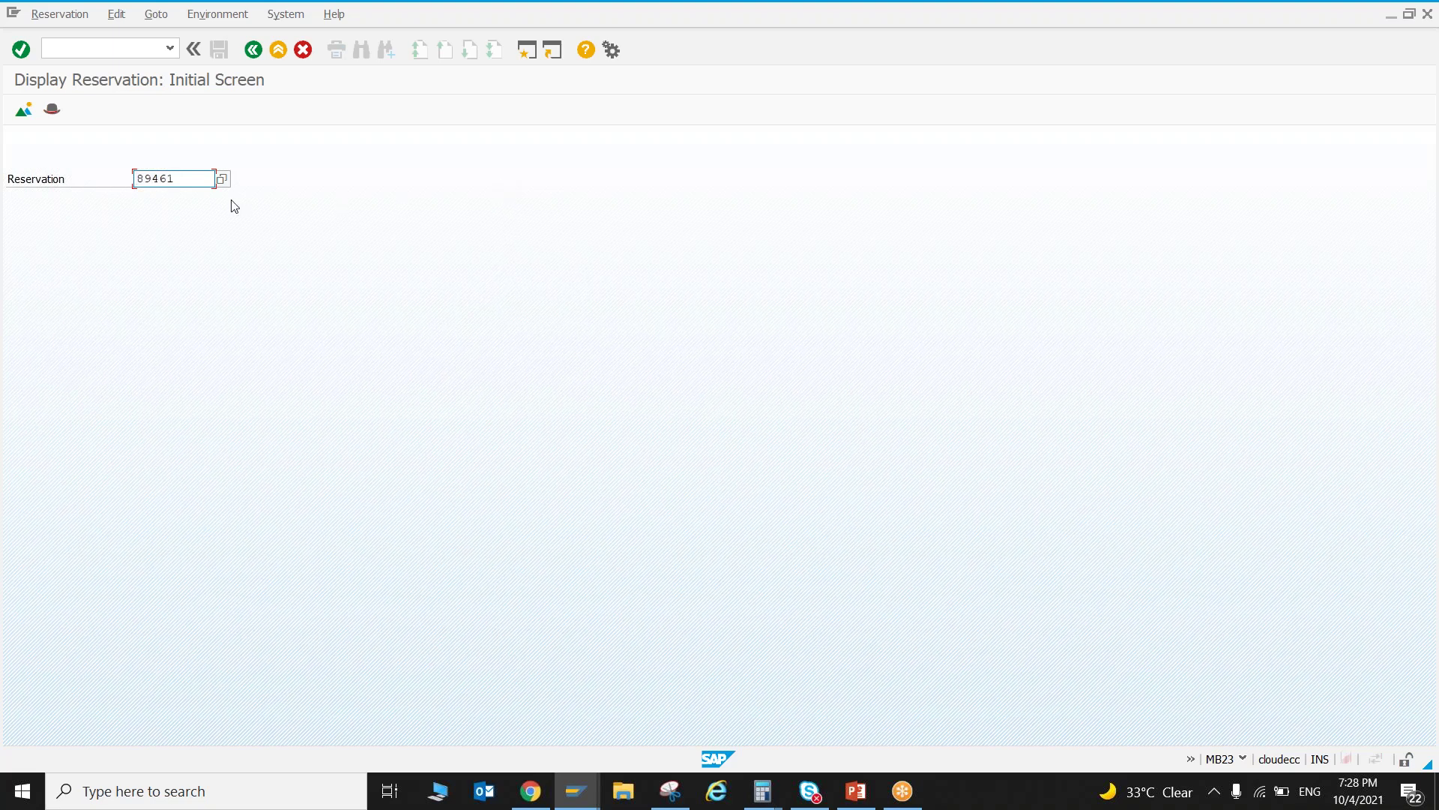
pyautogui.press('F3')
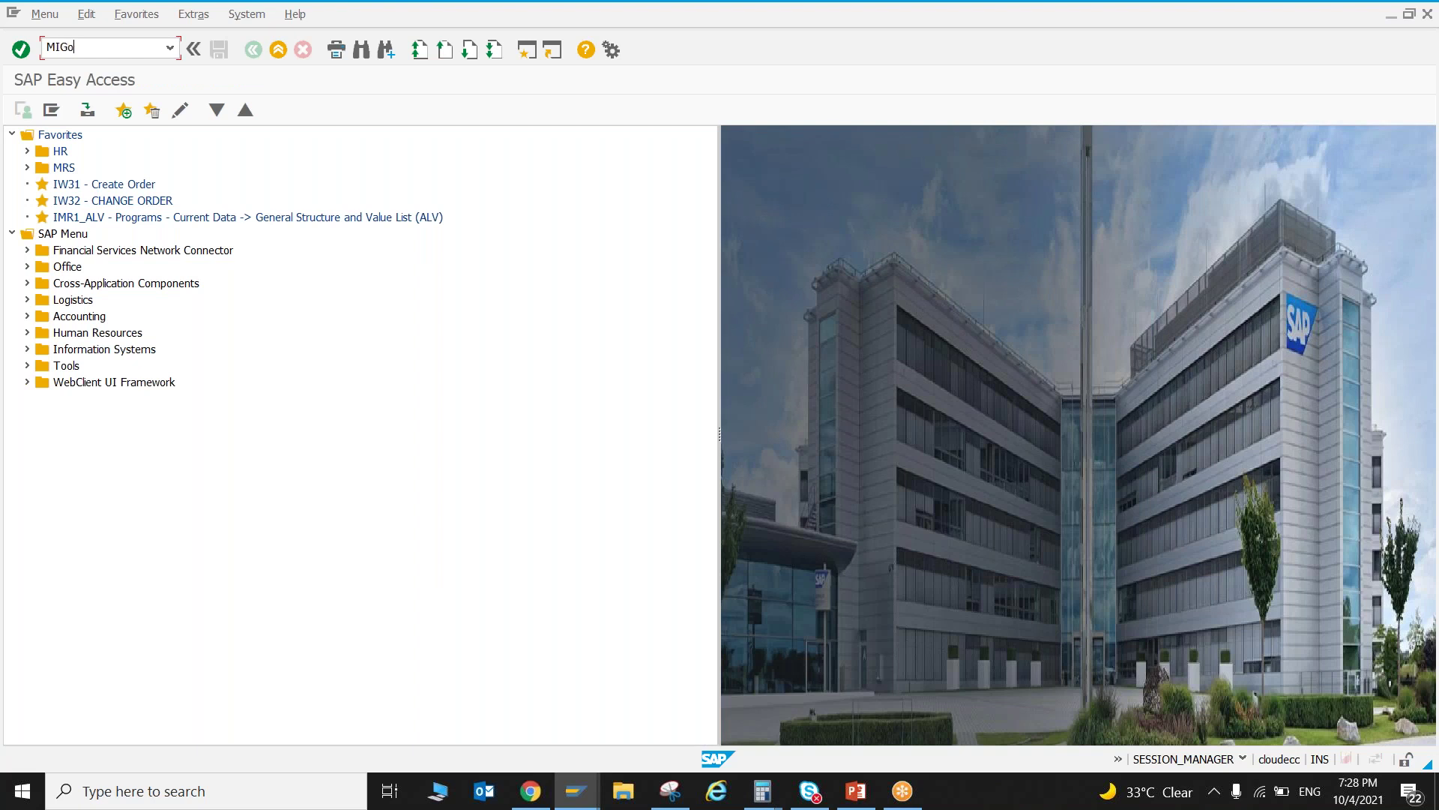
pyautogui.press('Return')
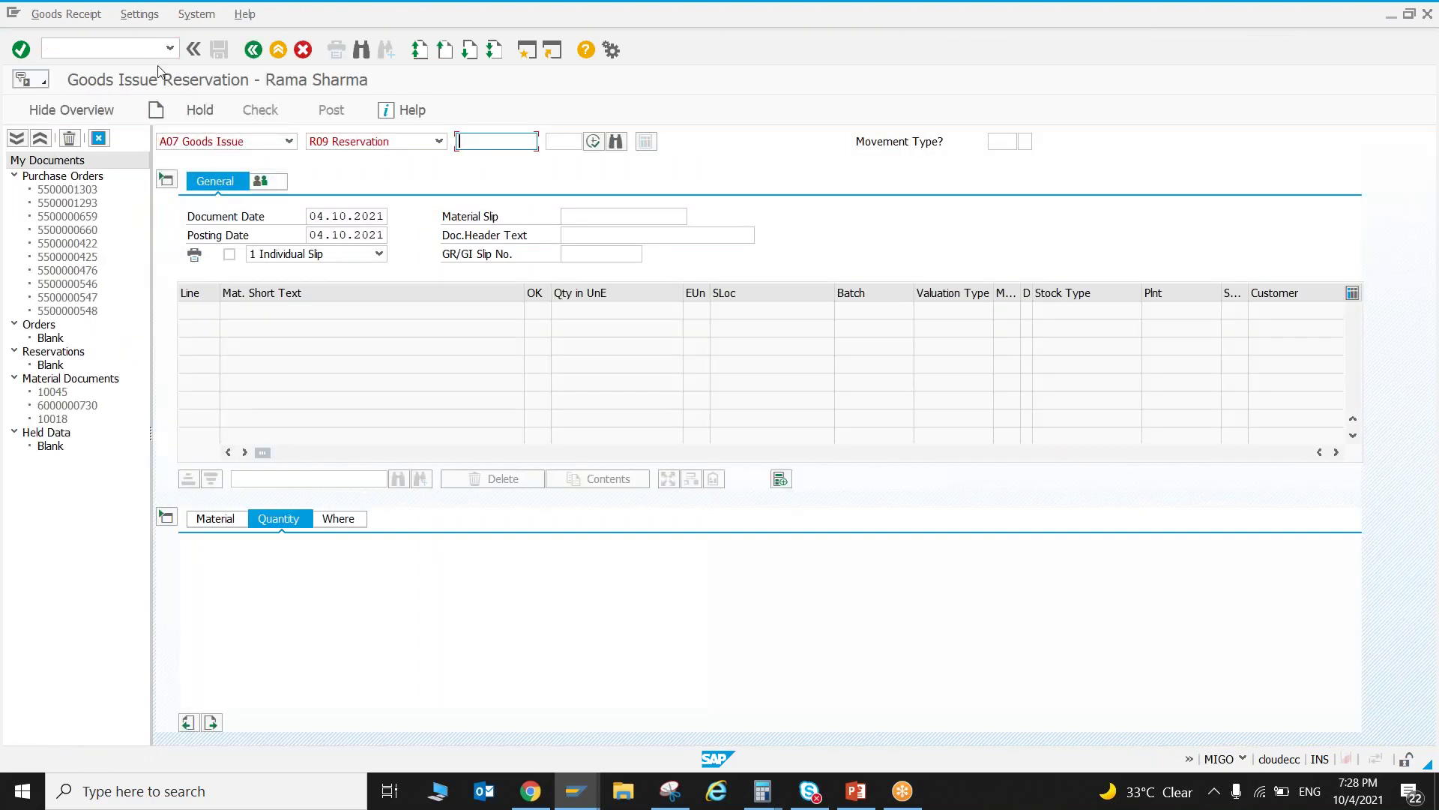
pyautogui.click(225, 142)
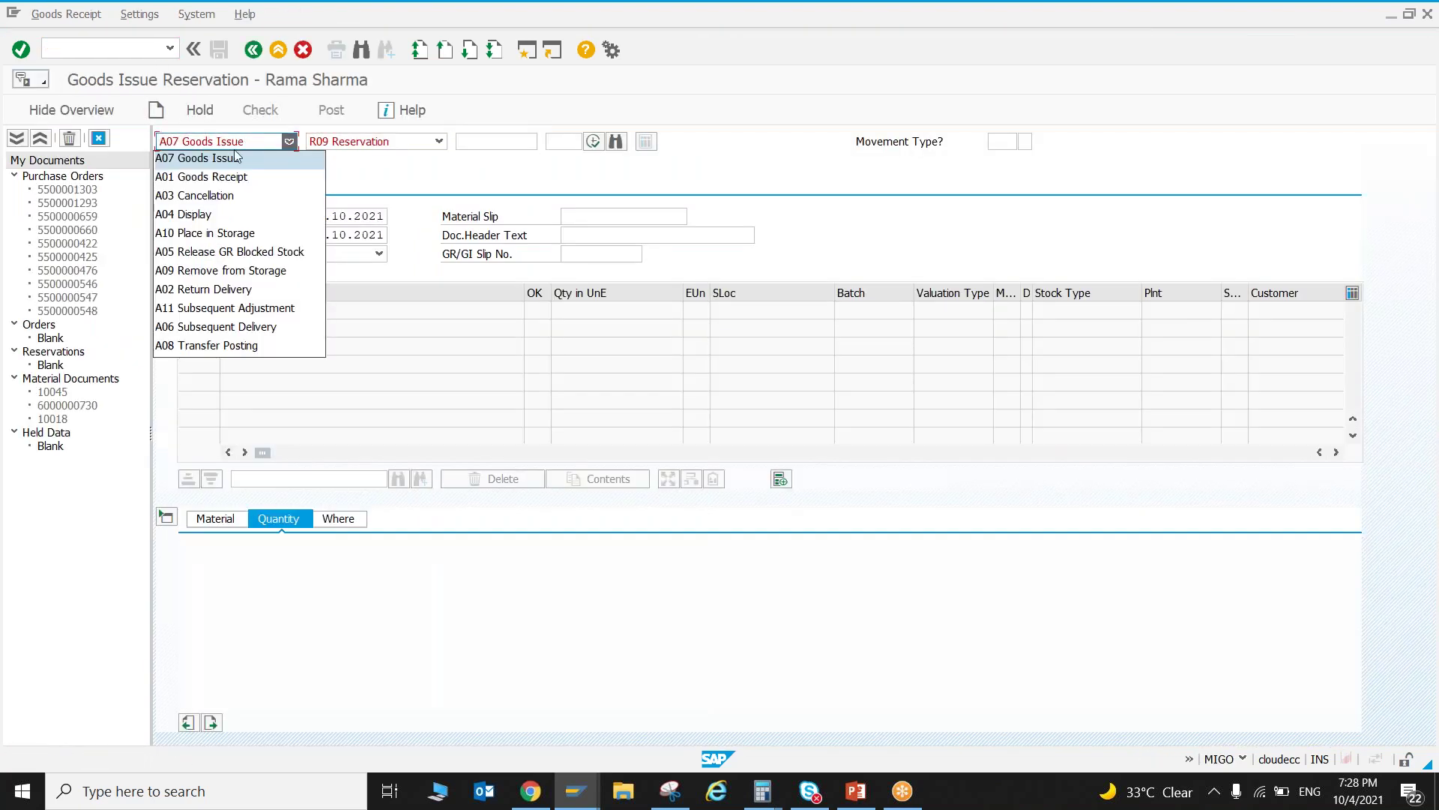
pyautogui.click(357, 164)
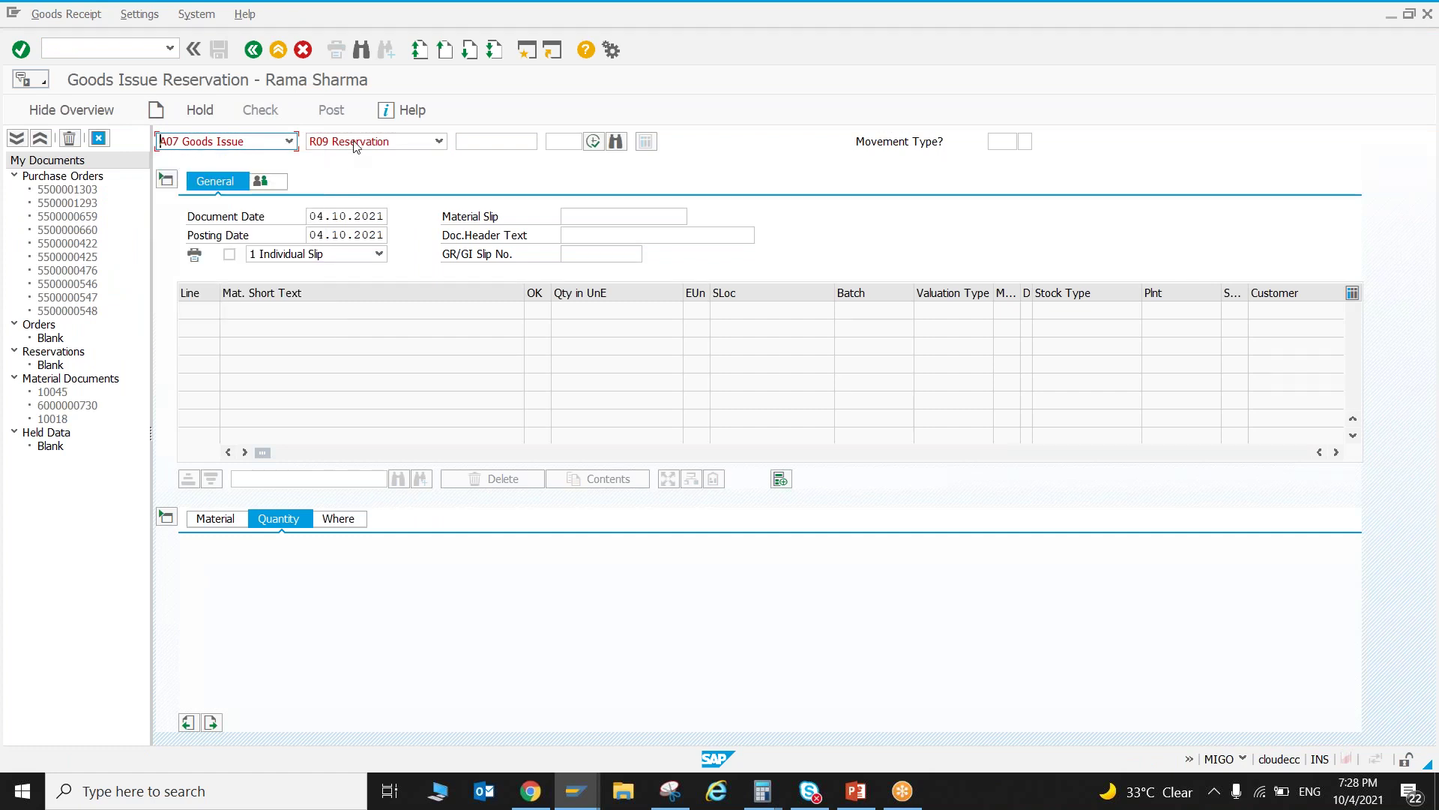
pyautogui.click(357, 143)
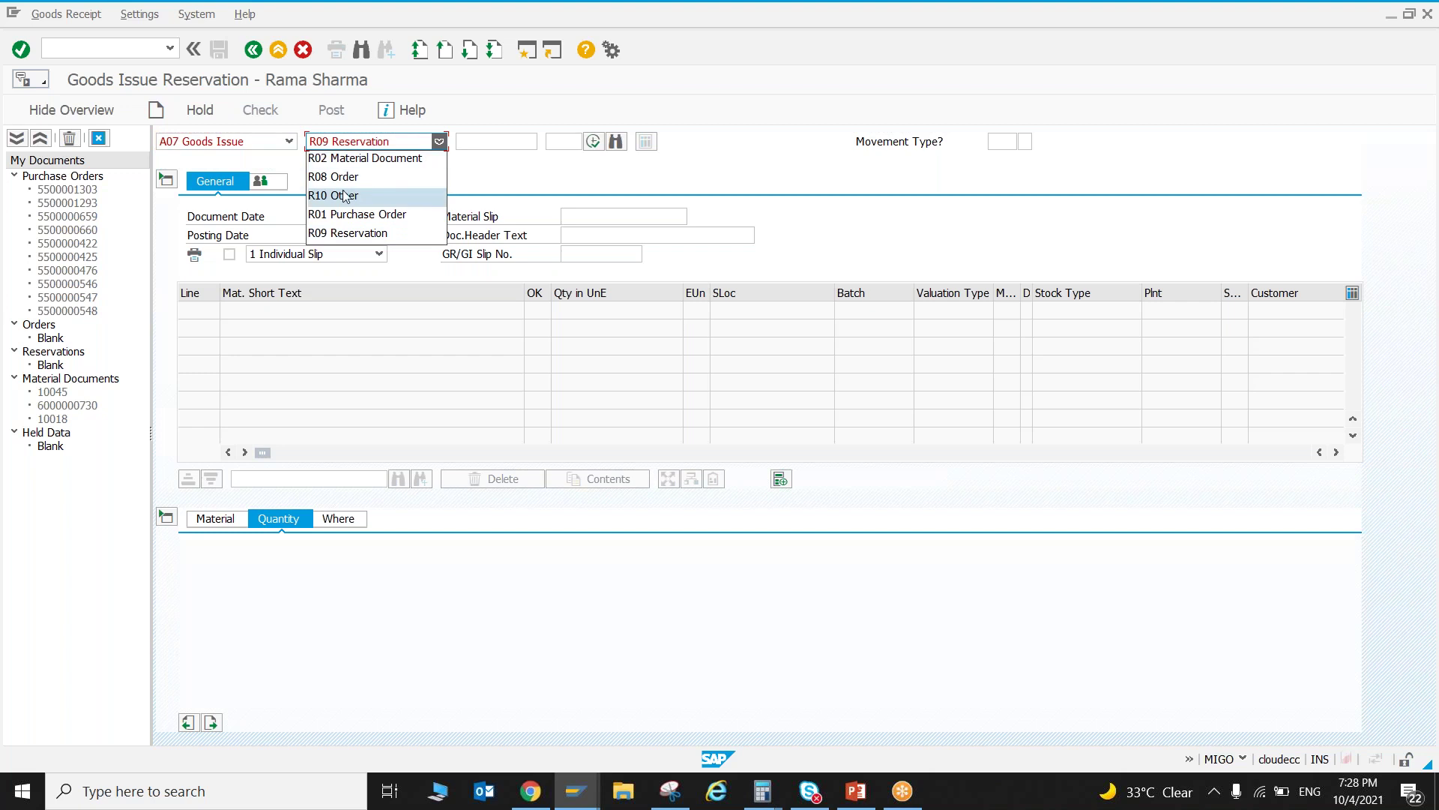
pyautogui.click(348, 229)
pyautogui.click(485, 142)
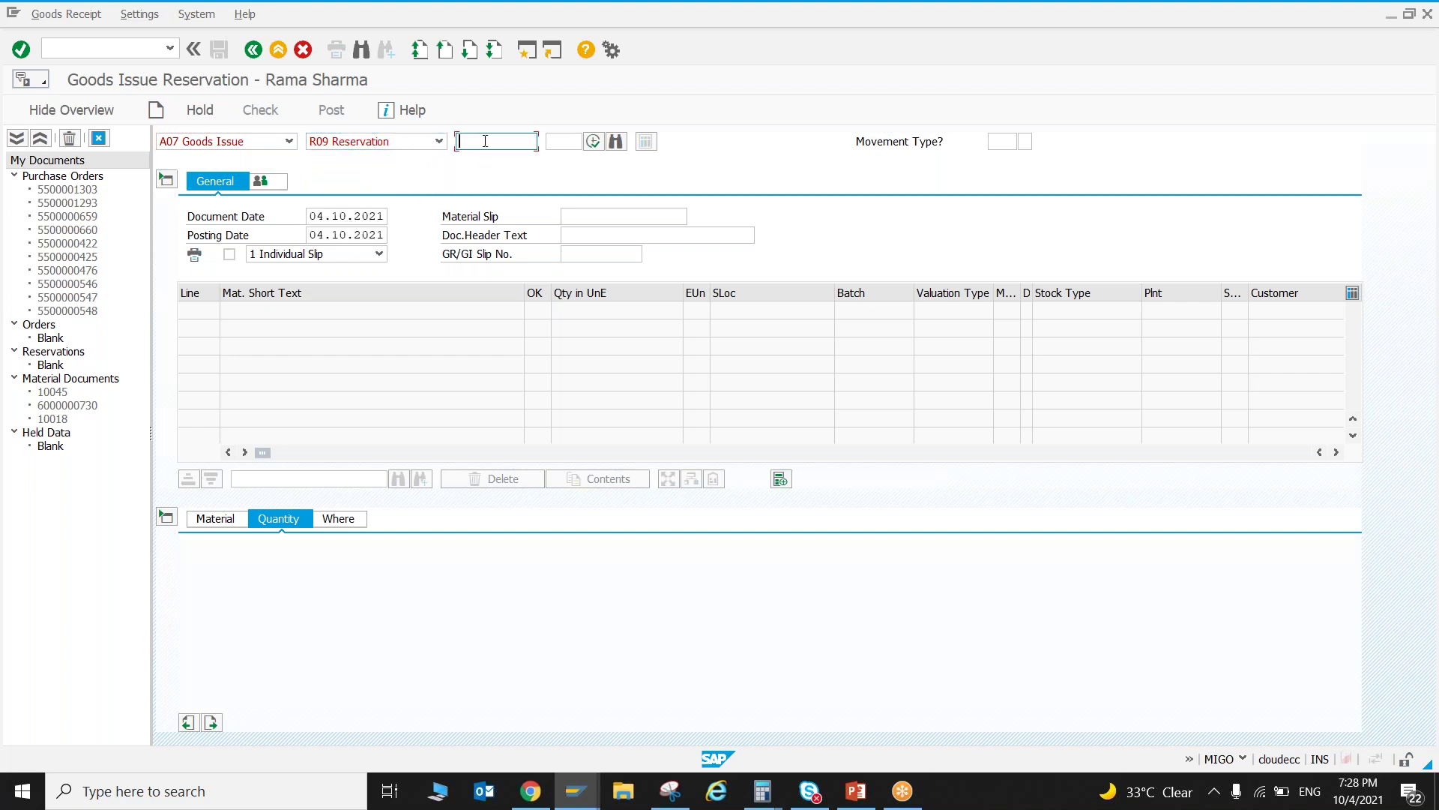
pyautogui.write('89461')
pyautogui.press('Return')
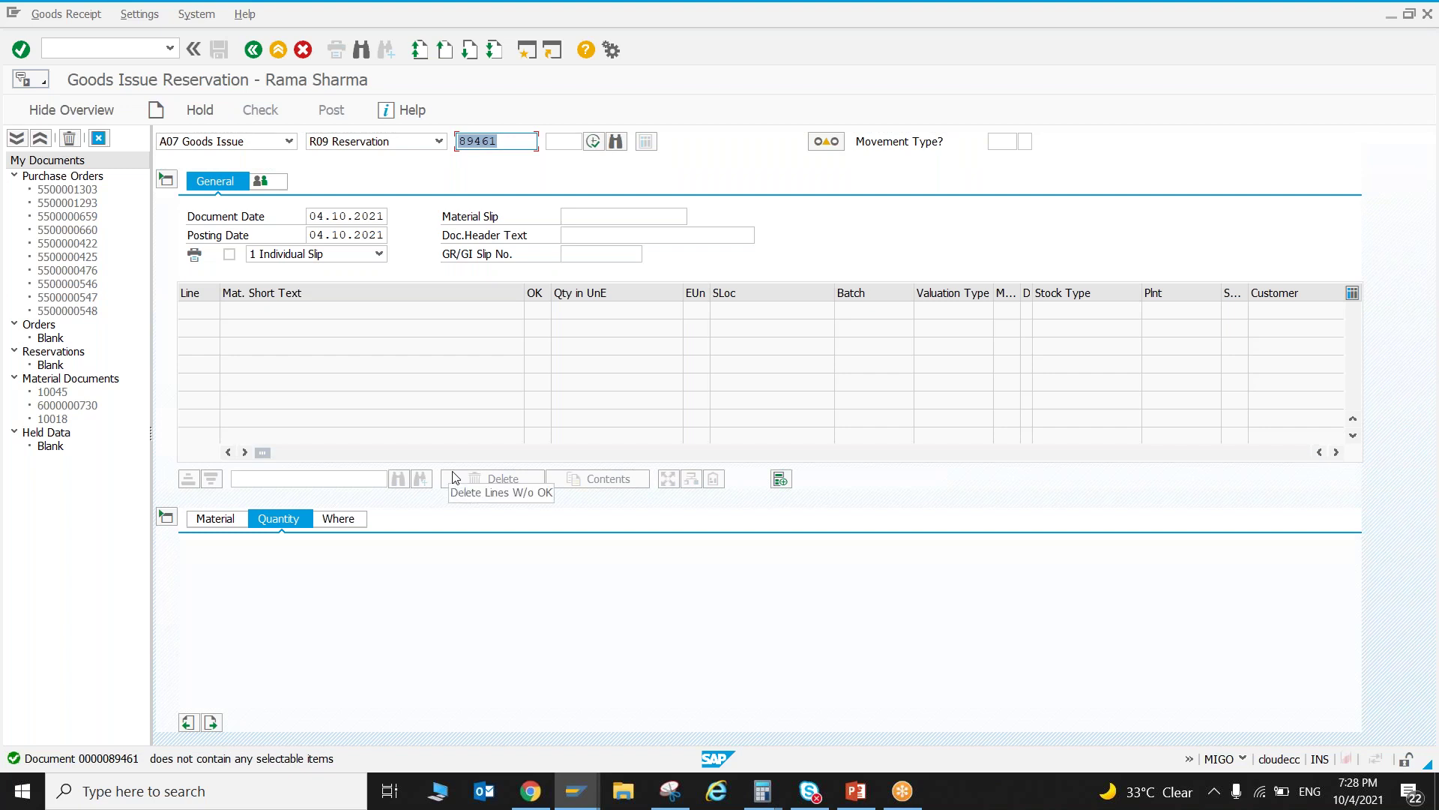
# - Switch to the PowerPoint presentation to review the Business Case-1 Create Reservation slide, and return to the SAP goods issue session
pyautogui.press('F3')
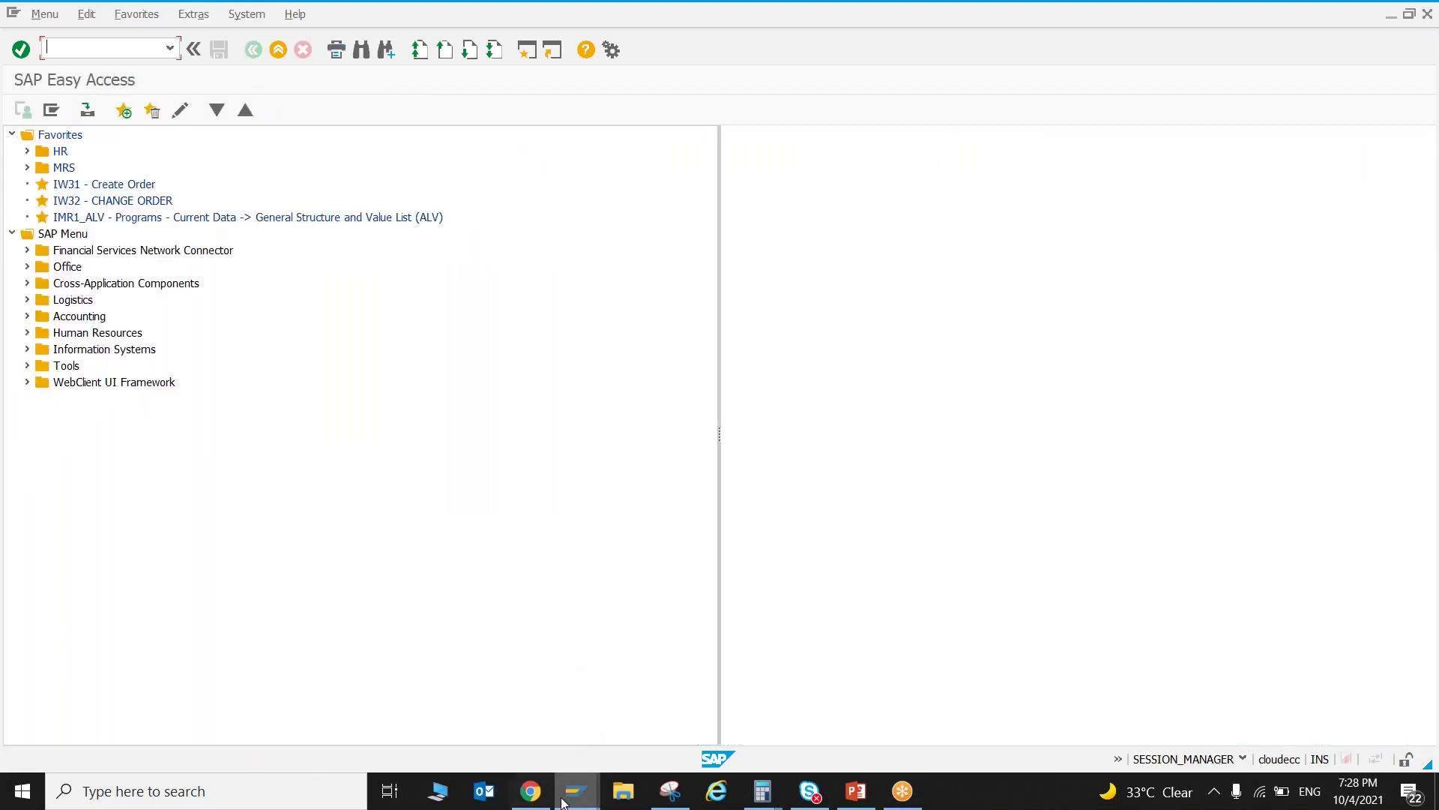
pyautogui.moveTo(566, 804)
pyautogui.click(745, 703)
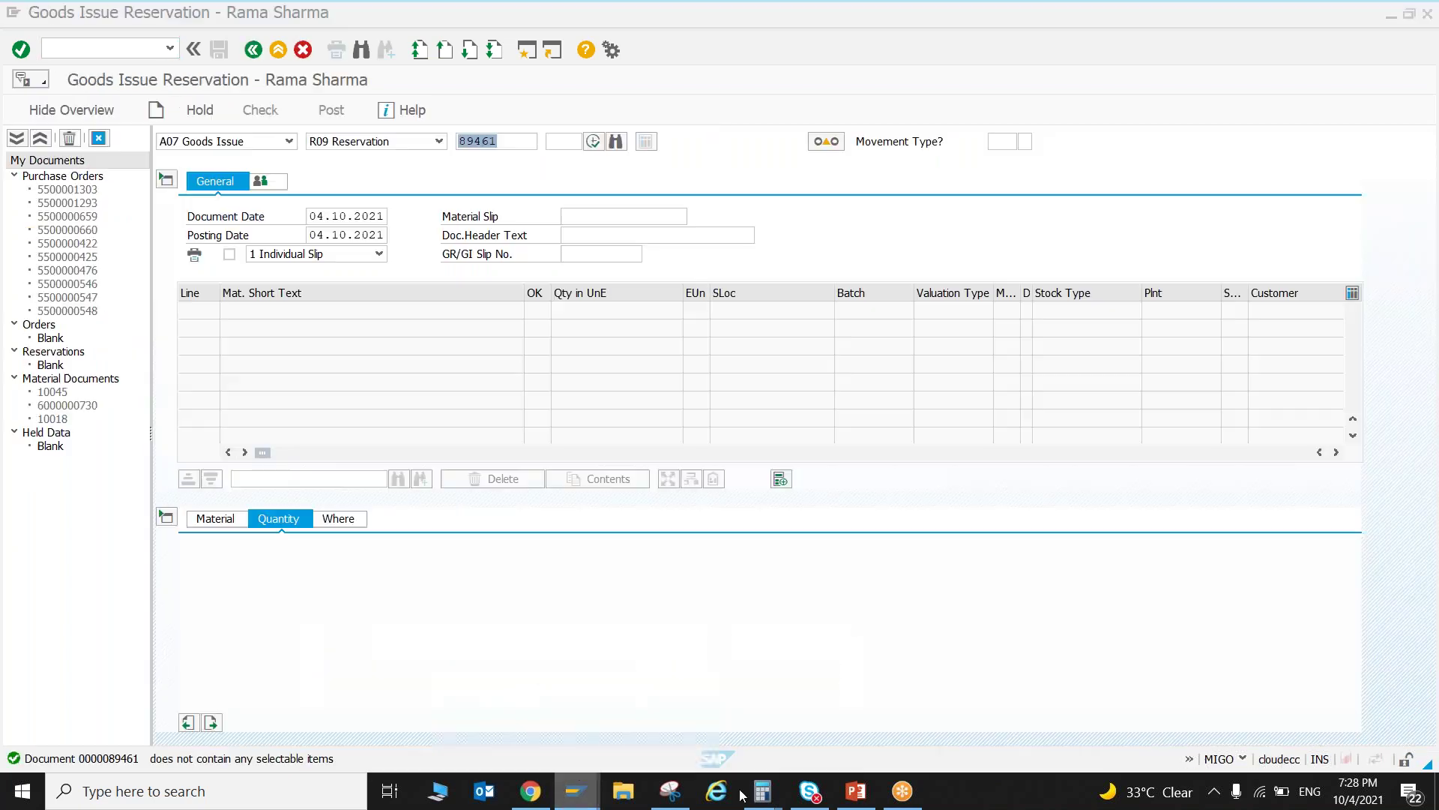
pyautogui.click(858, 793)
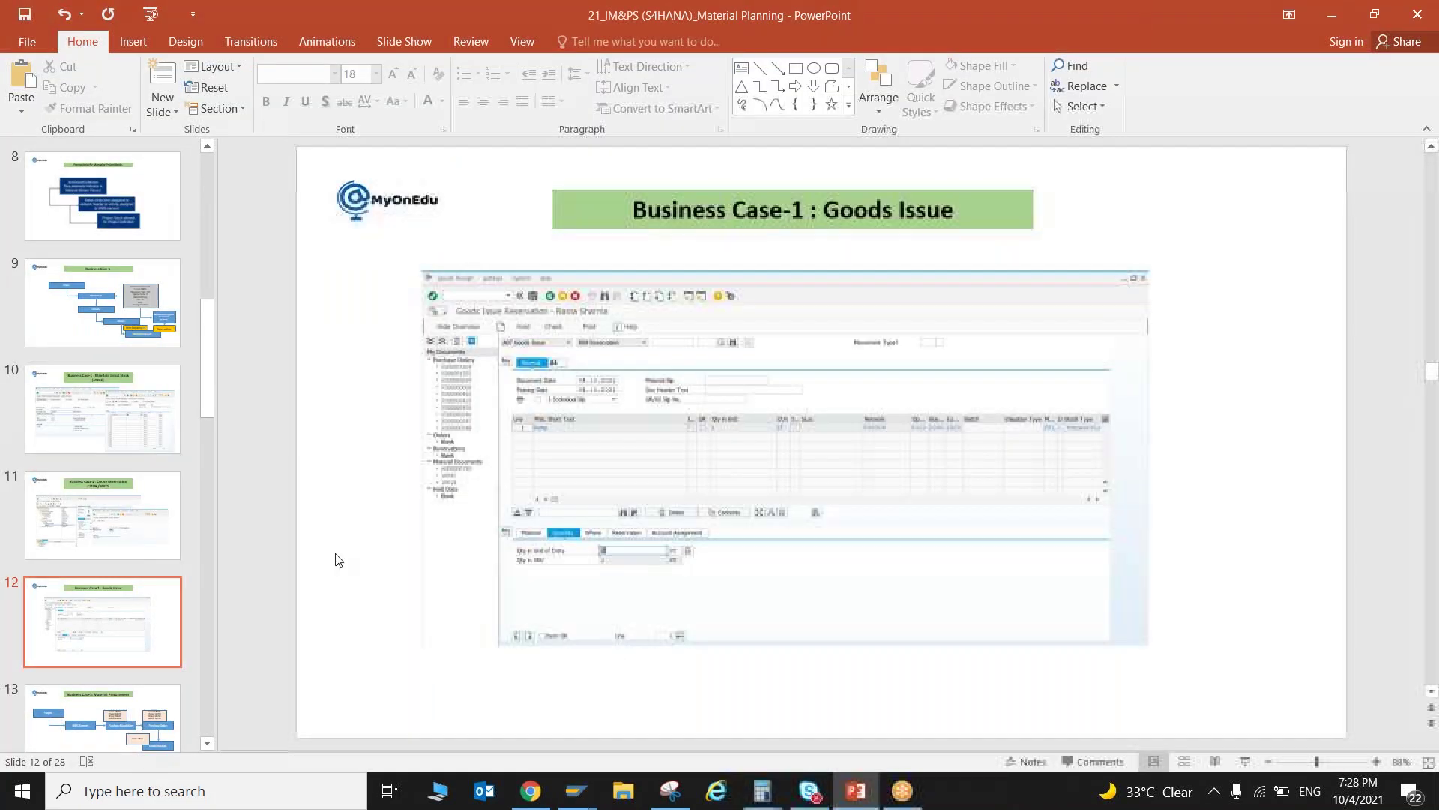
pyautogui.click(142, 419)
pyautogui.click(137, 506)
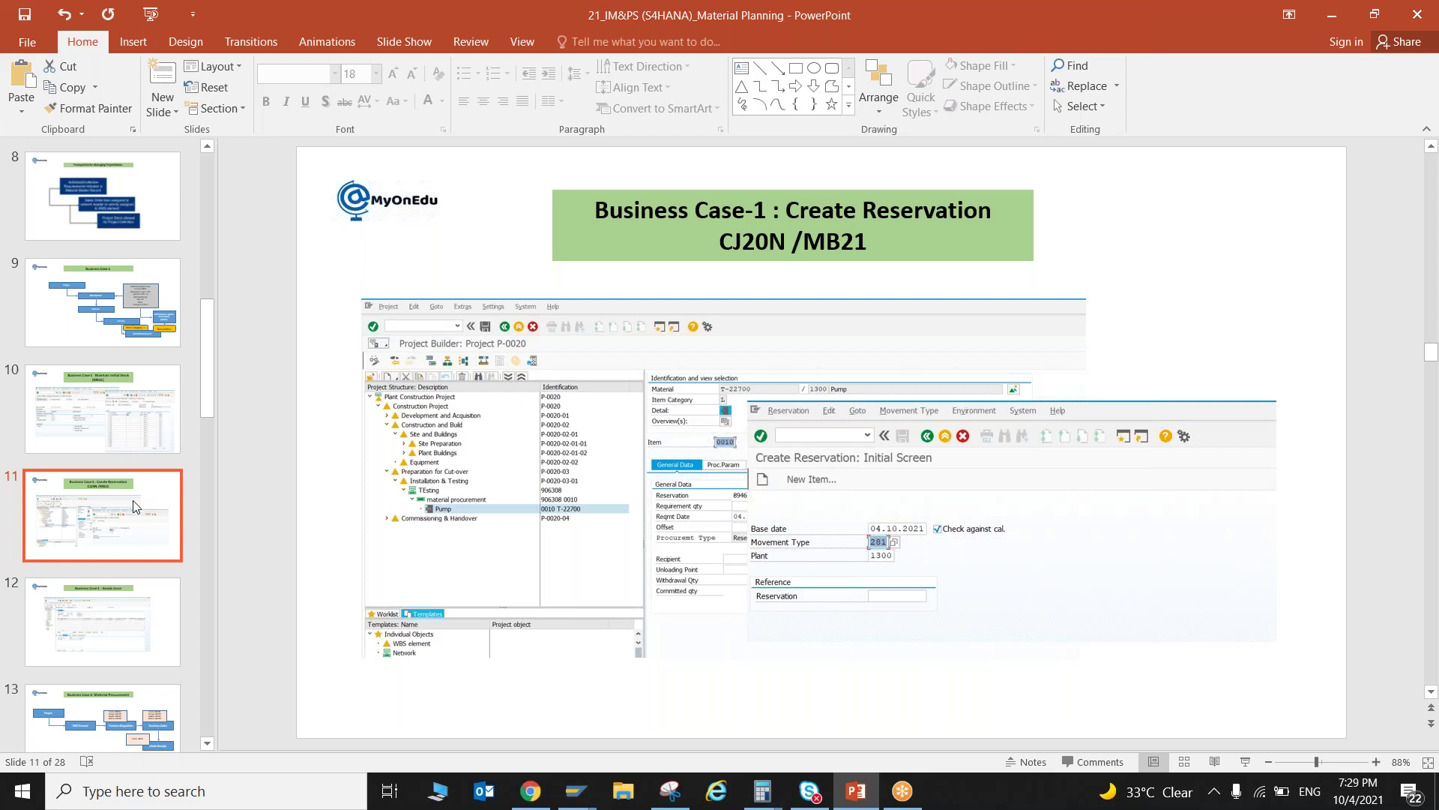
pyautogui.hotkey('alt', 'Tab')
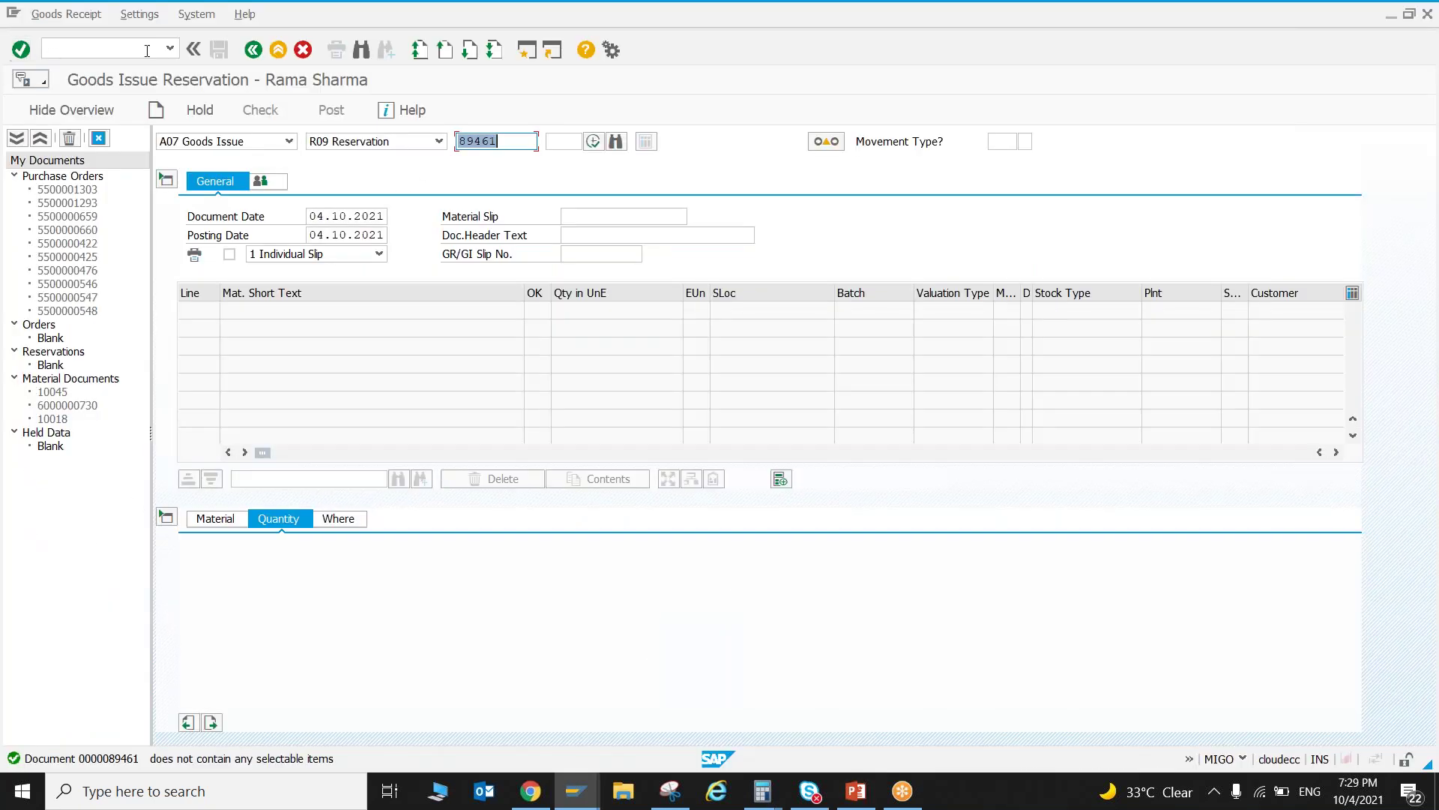
# - Leave the goods issue and open Plant Construction Project P-0020 in the Project Builder (CJ20N) in the other SAP session
pyautogui.click(252, 49)
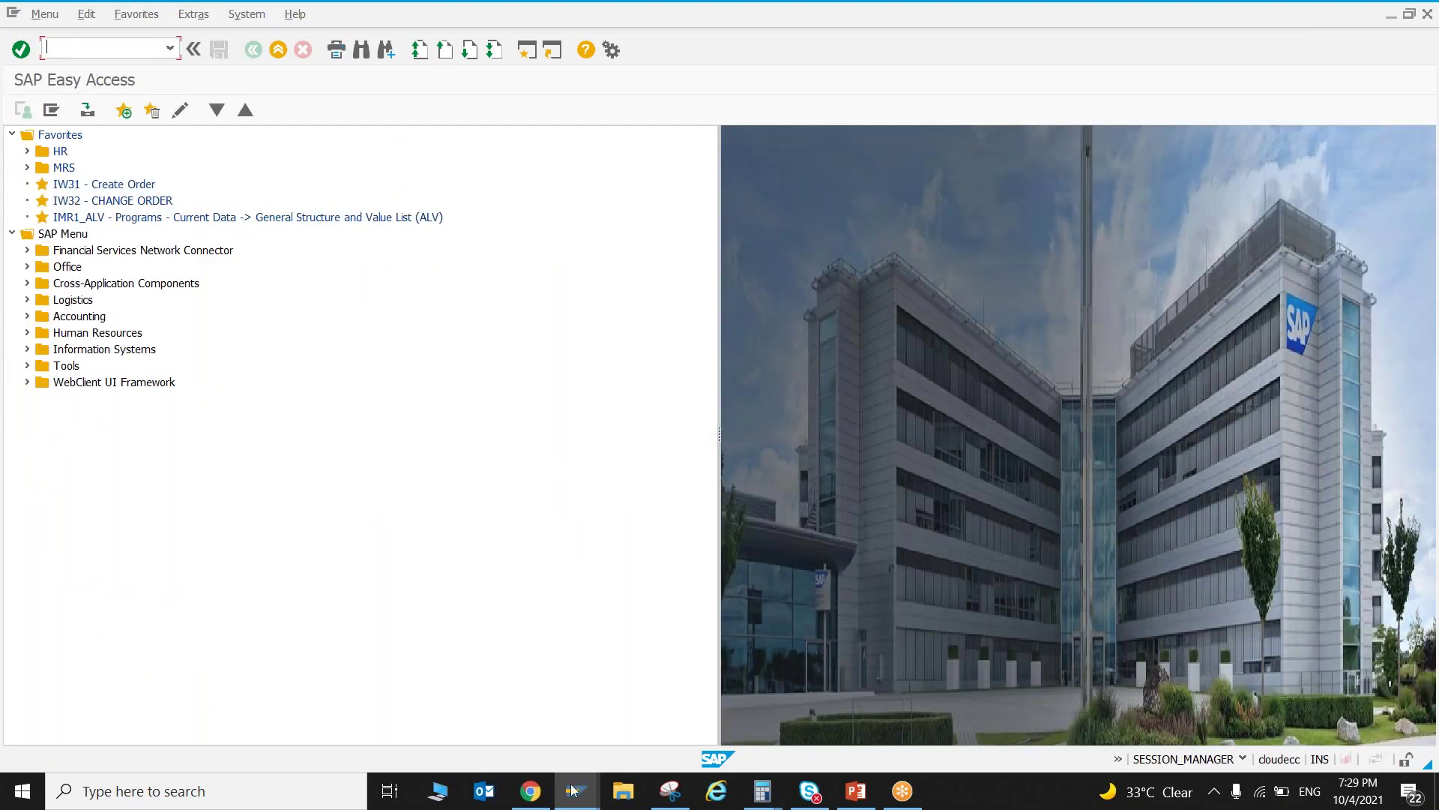
pyautogui.moveTo(574, 787)
pyautogui.click(575, 726)
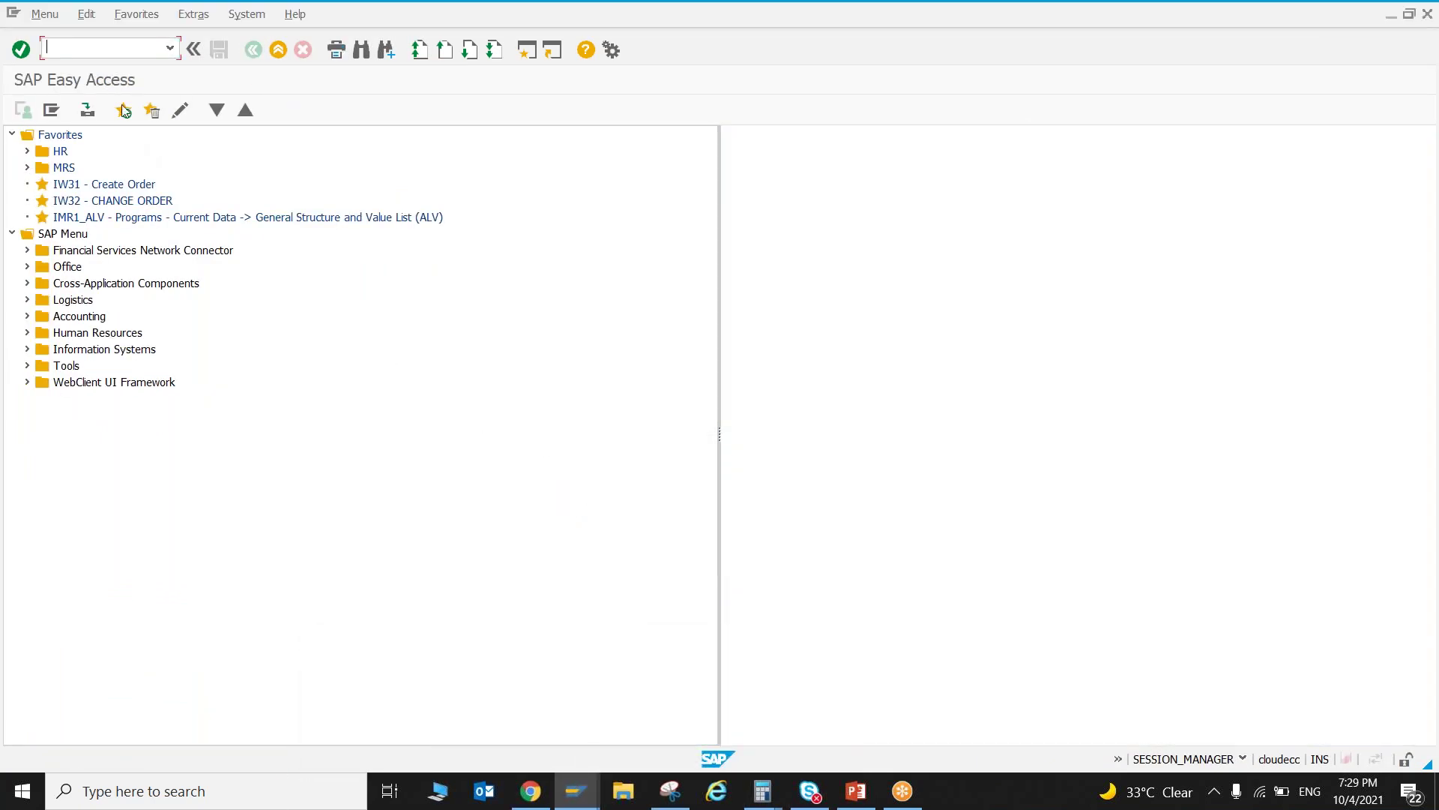
pyautogui.write('cj20n')
pyautogui.press('Return')
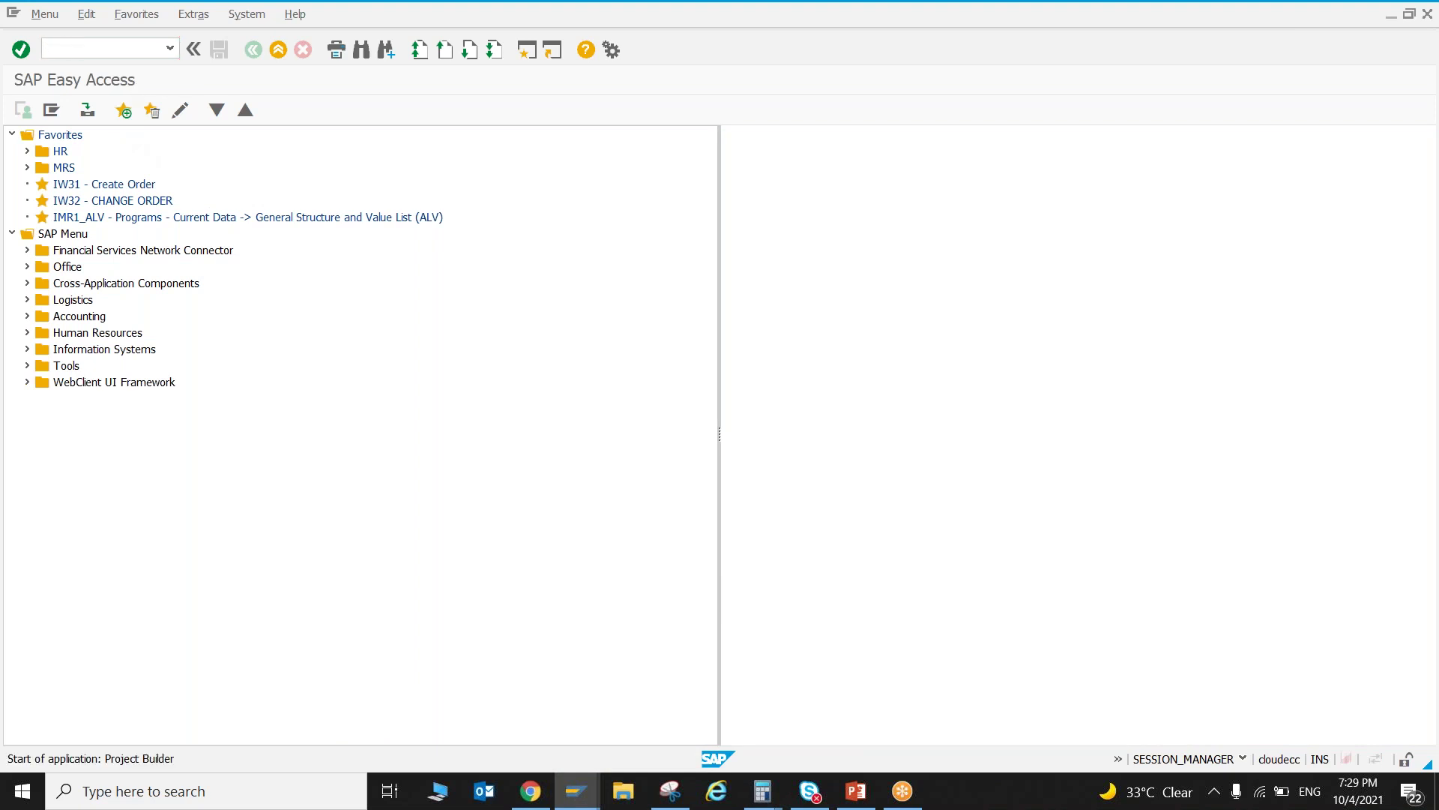
pyautogui.click(186, 476)
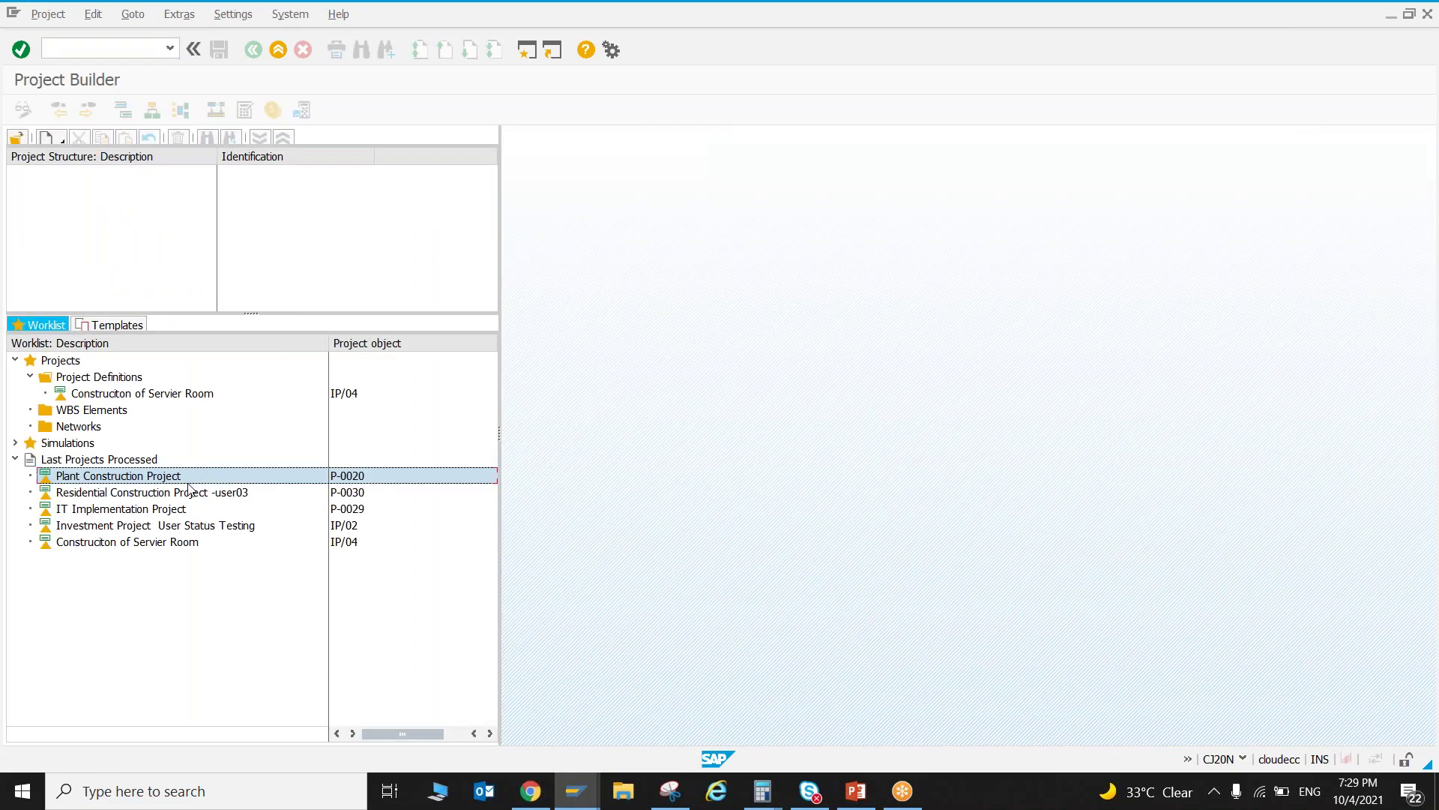
pyautogui.doubleClick(109, 477)
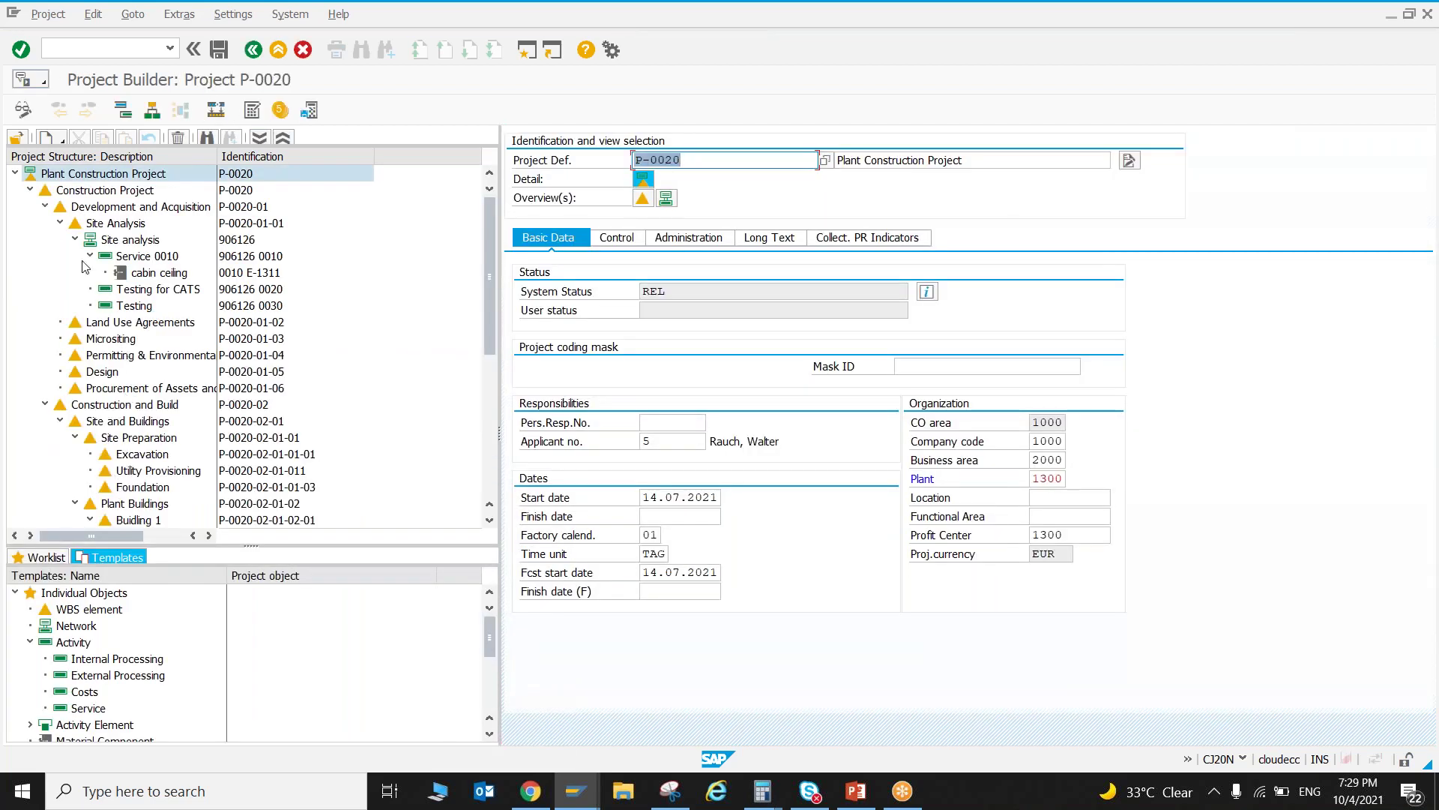
# - Collapse WBS branches P-0020-01 to P-0020-04 and check the system status of the Procruement network and WBS element P-0020-05
pyautogui.click(45, 207)
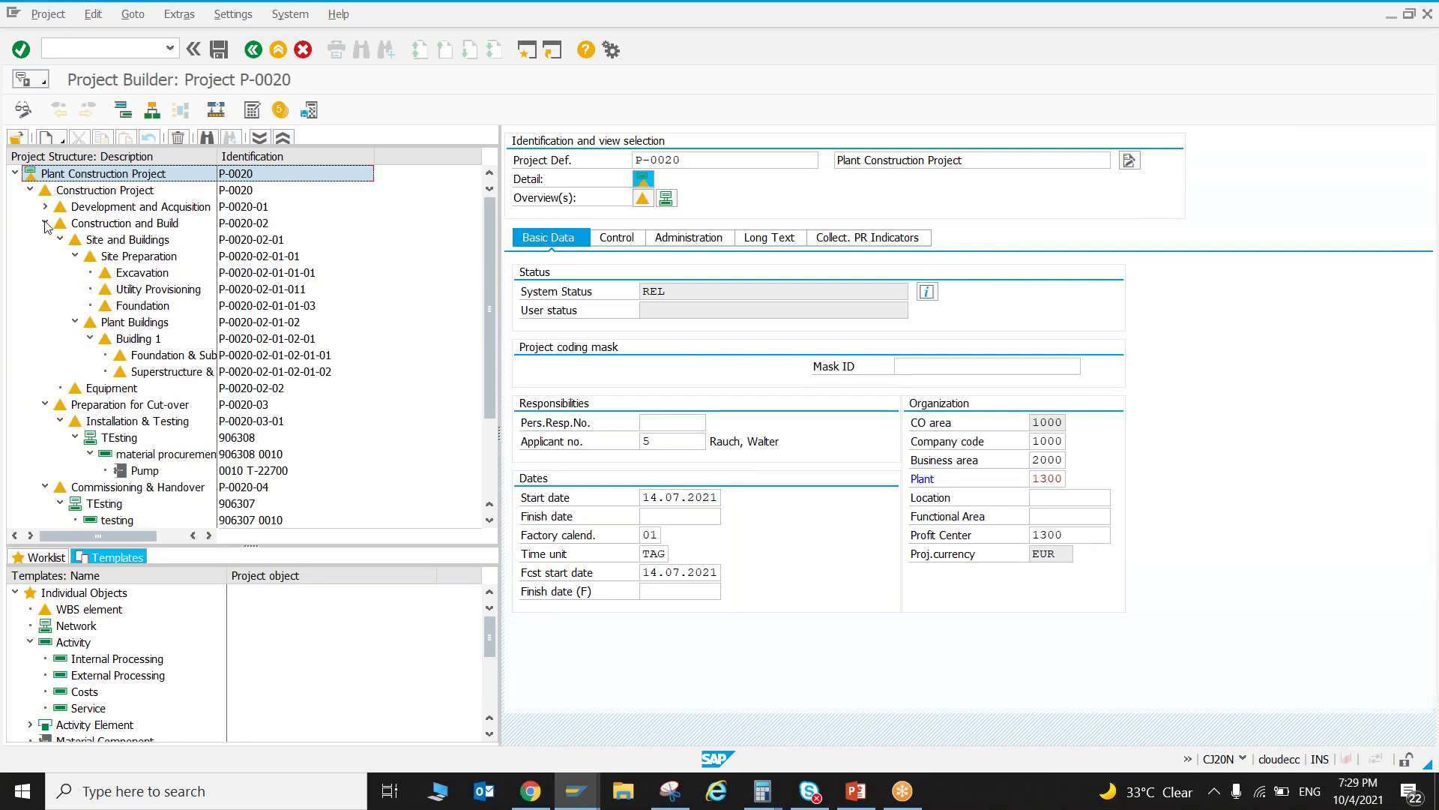
pyautogui.click(45, 223)
pyautogui.click(45, 240)
pyautogui.click(45, 256)
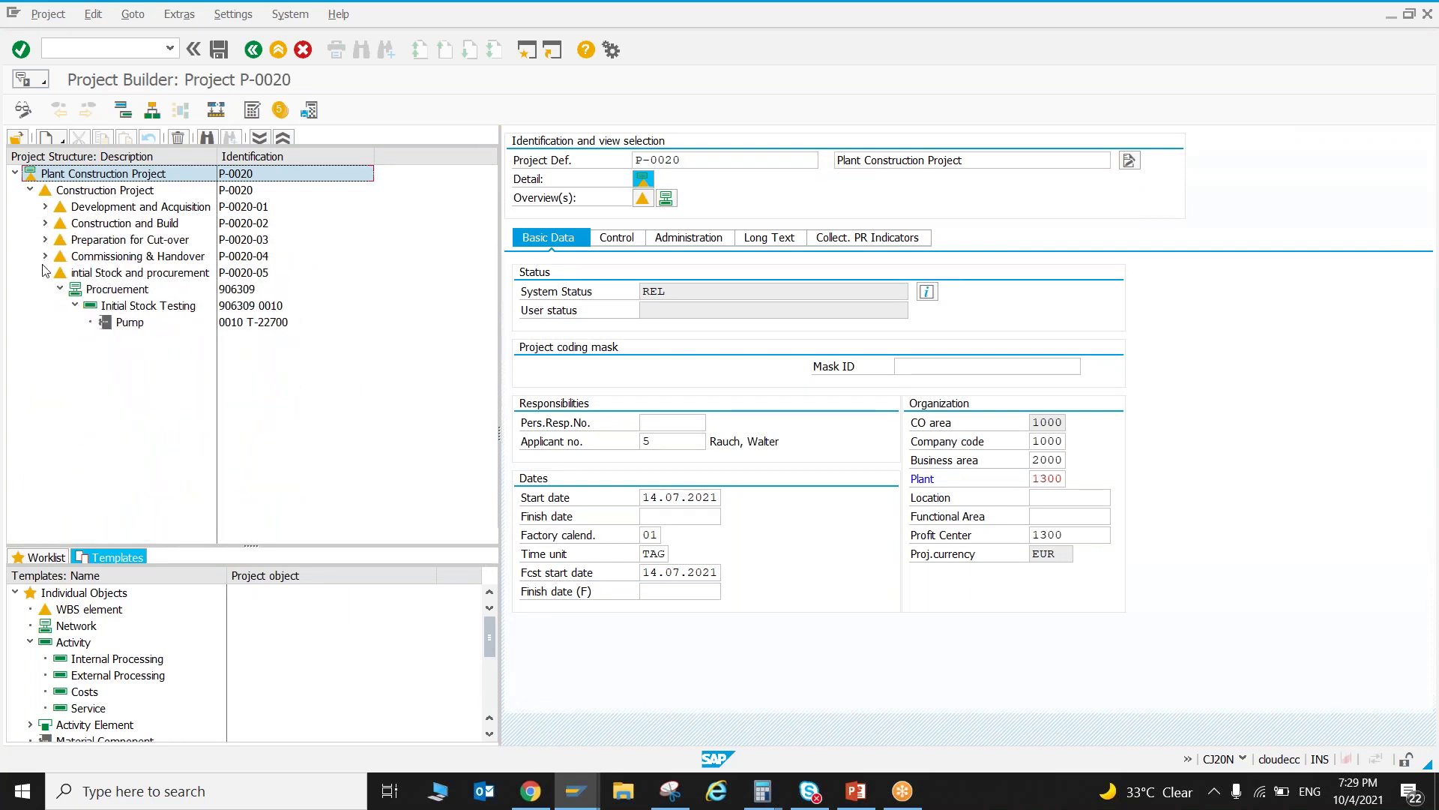
pyautogui.click(97, 274)
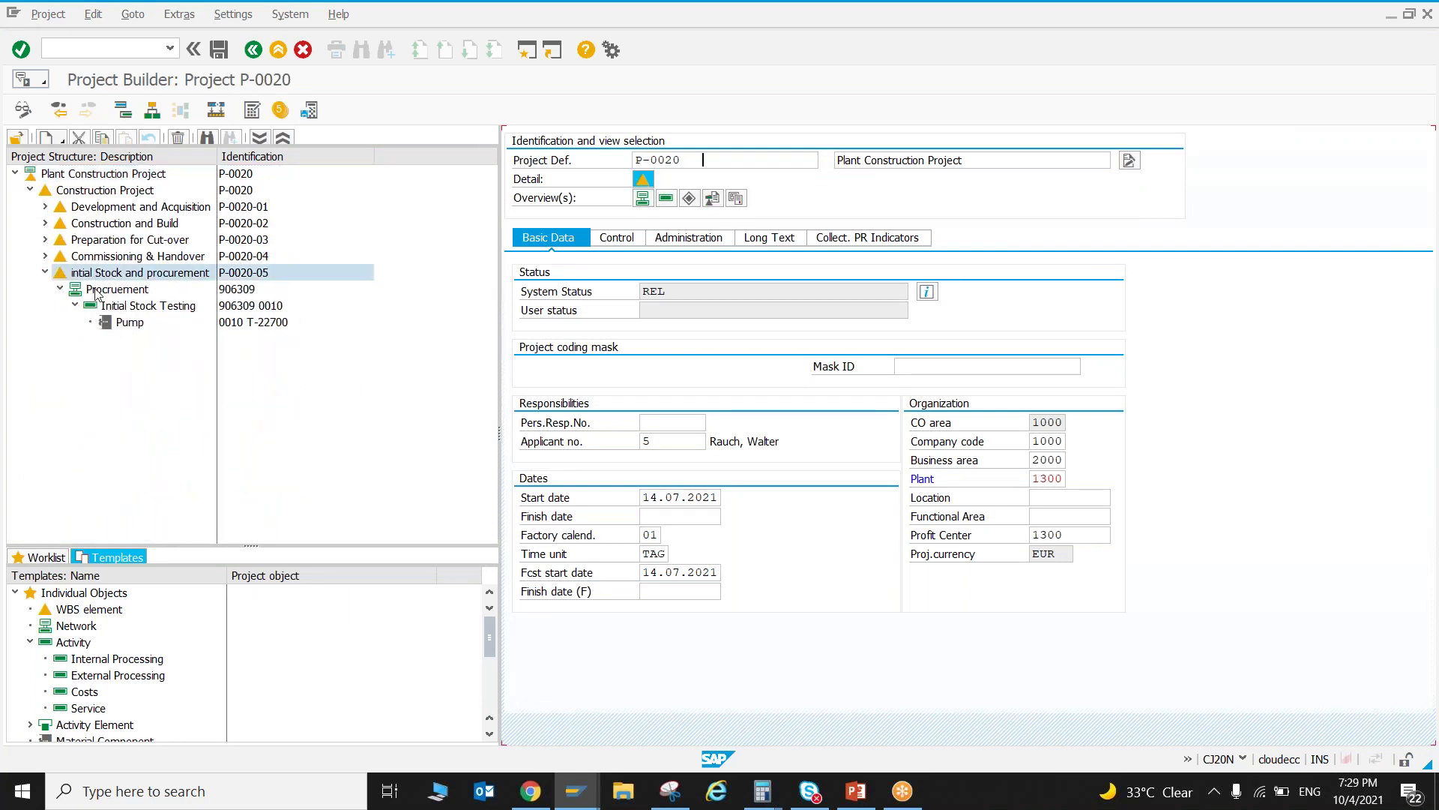
pyautogui.click(99, 289)
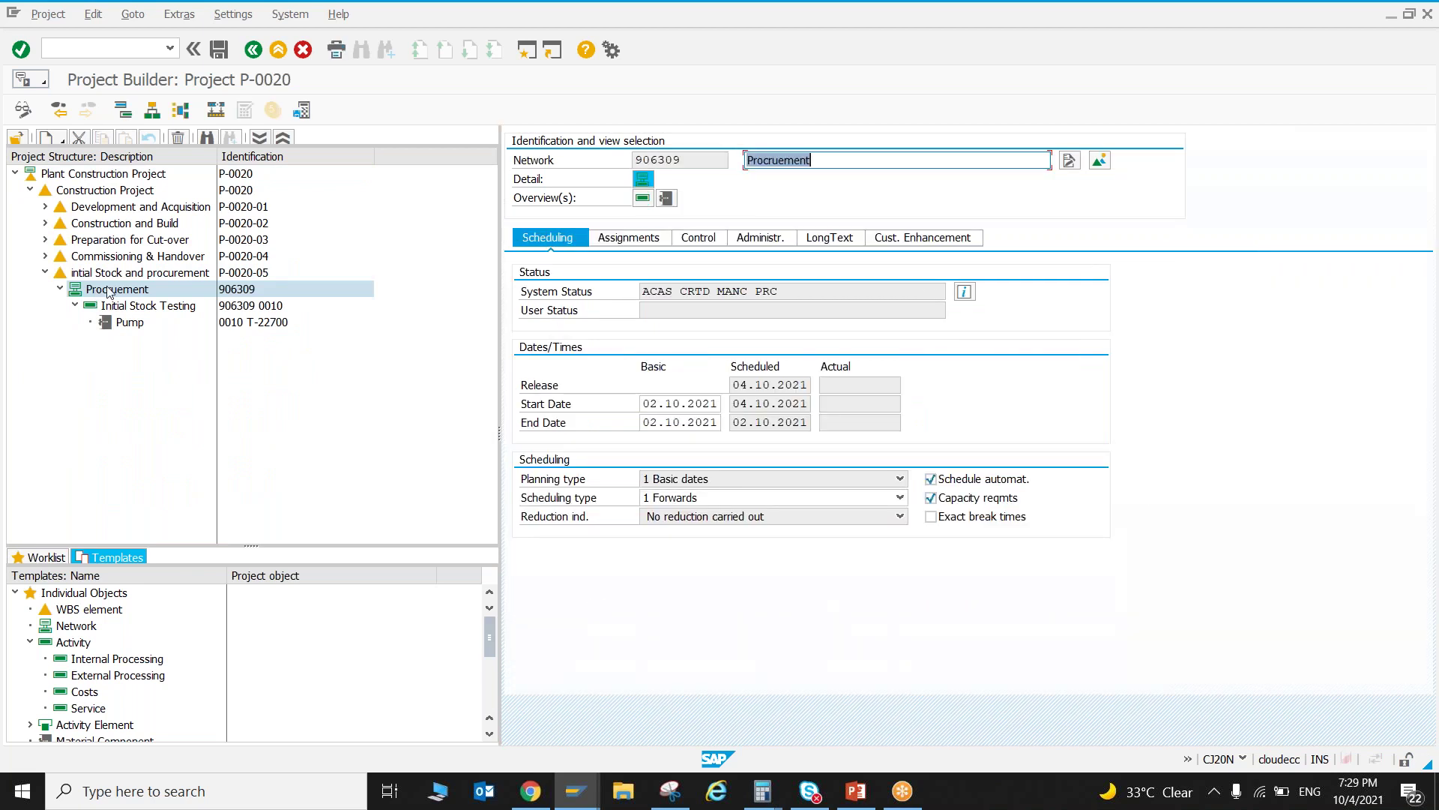
pyautogui.click(113, 273)
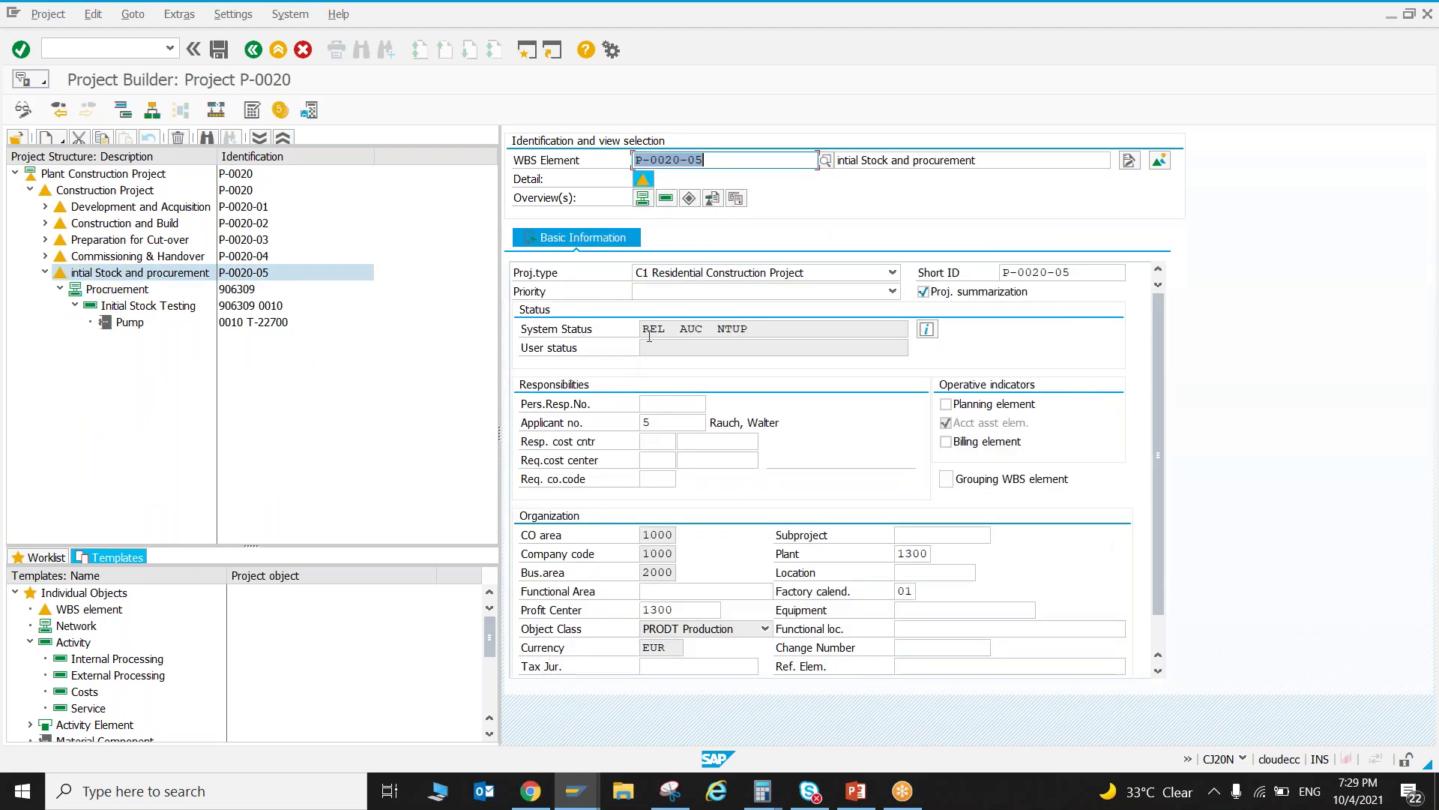
pyautogui.doubleClick(654, 328)
# - Release the Procruement network under WBS element P-0020-05 and save the project
pyautogui.click(158, 293)
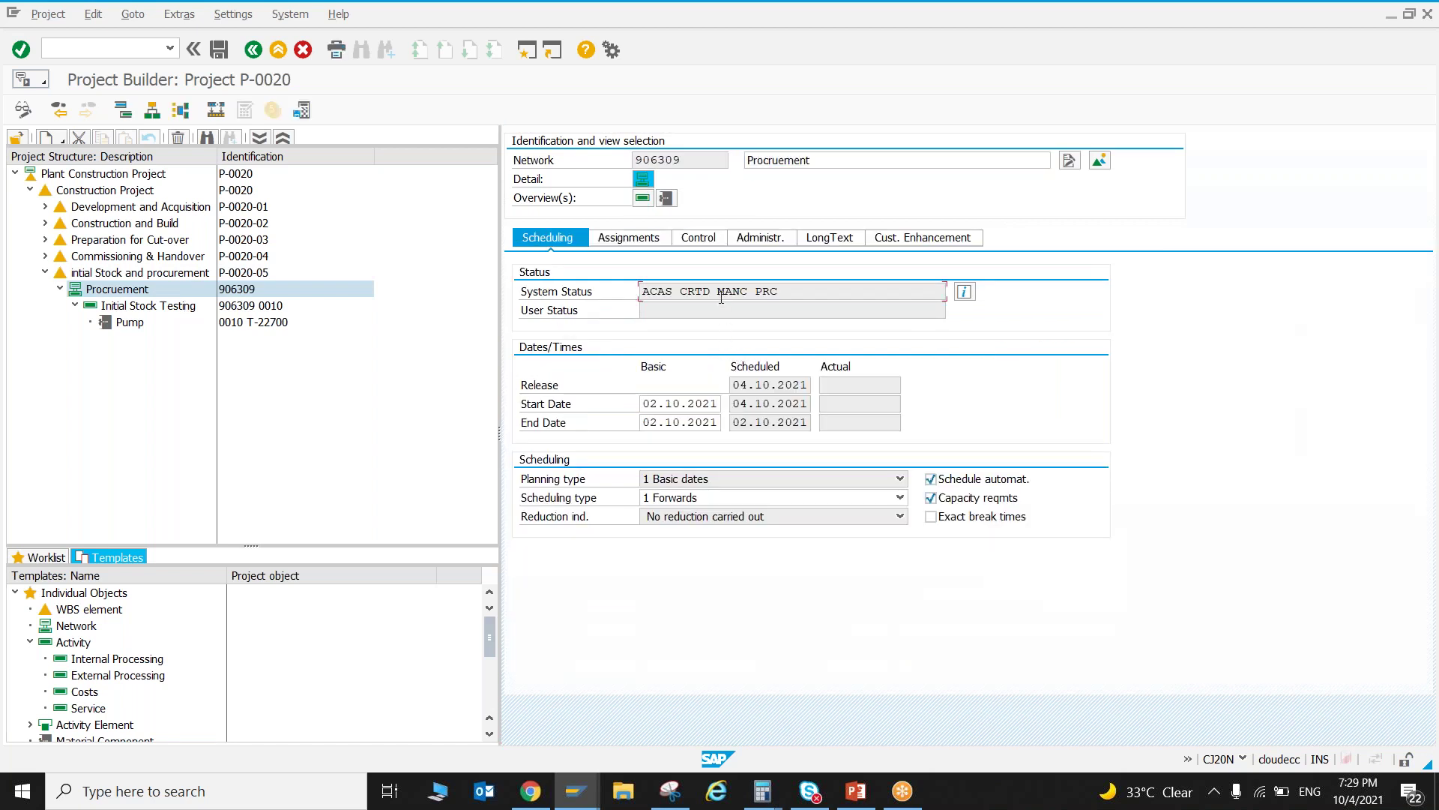
pyautogui.click(93, 17)
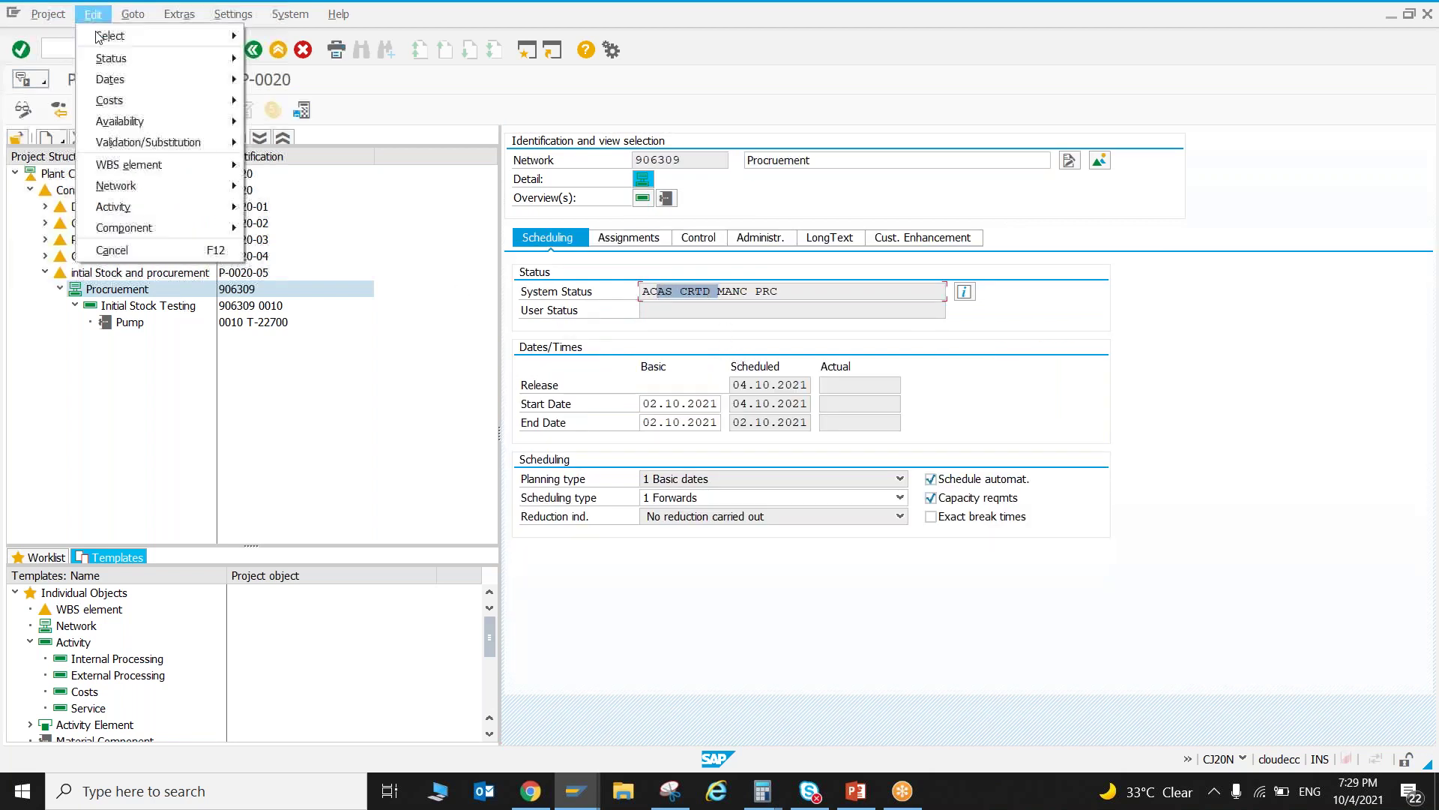
pyautogui.moveTo(111, 60)
pyautogui.click(290, 59)
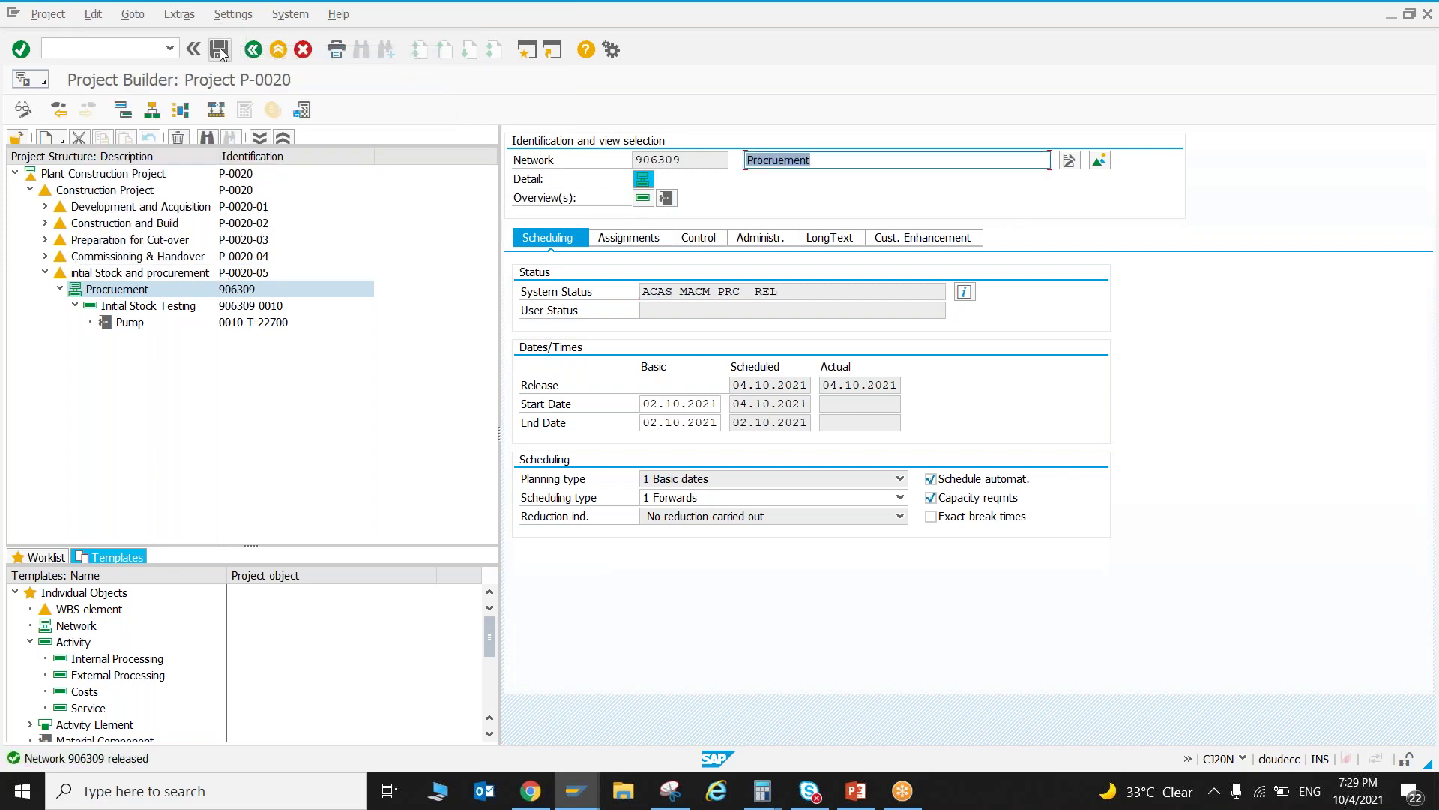
pyautogui.click(214, 111)
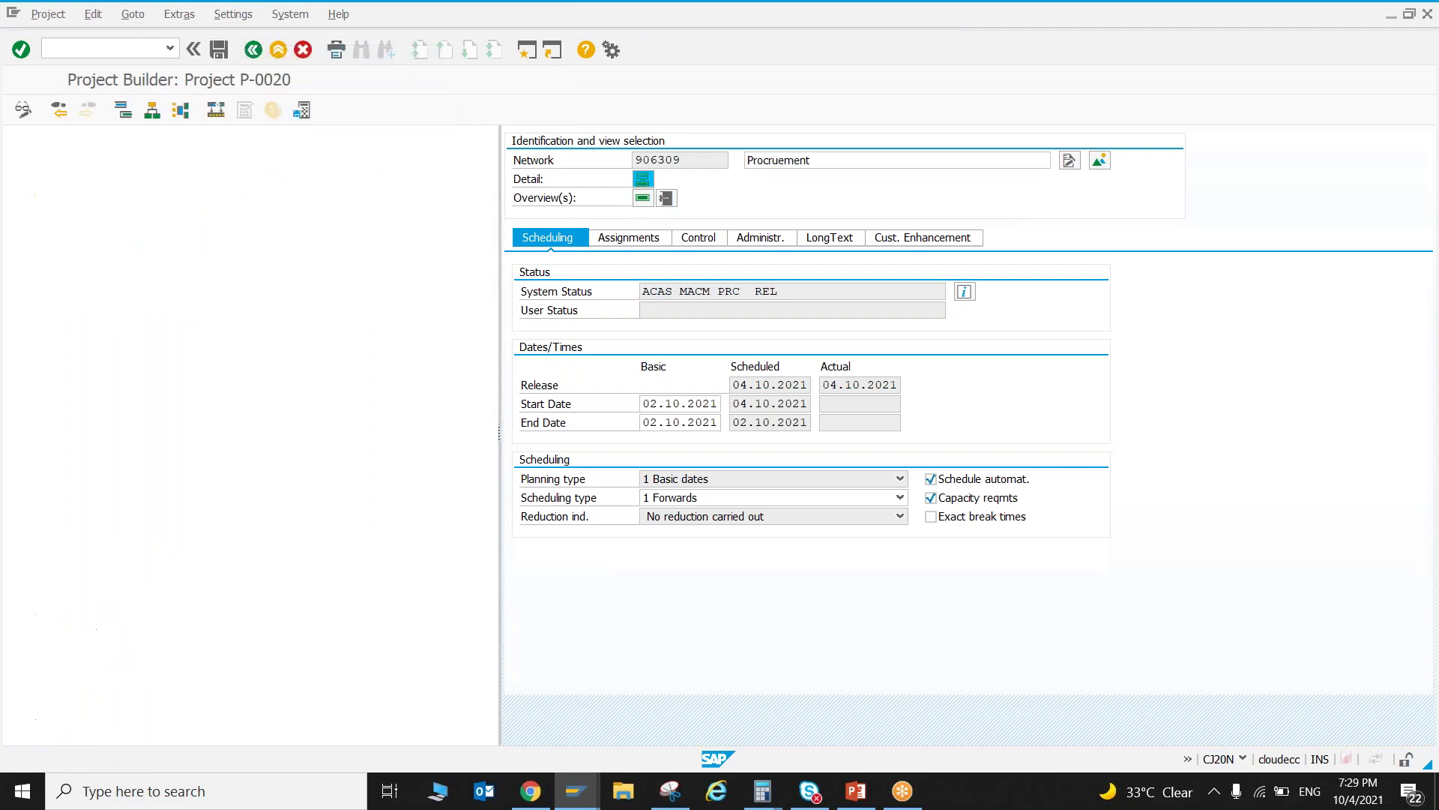
# - Start MIGO in the other SAP session and load reservation 89461 for goods issue
pyautogui.moveTo(588, 796)
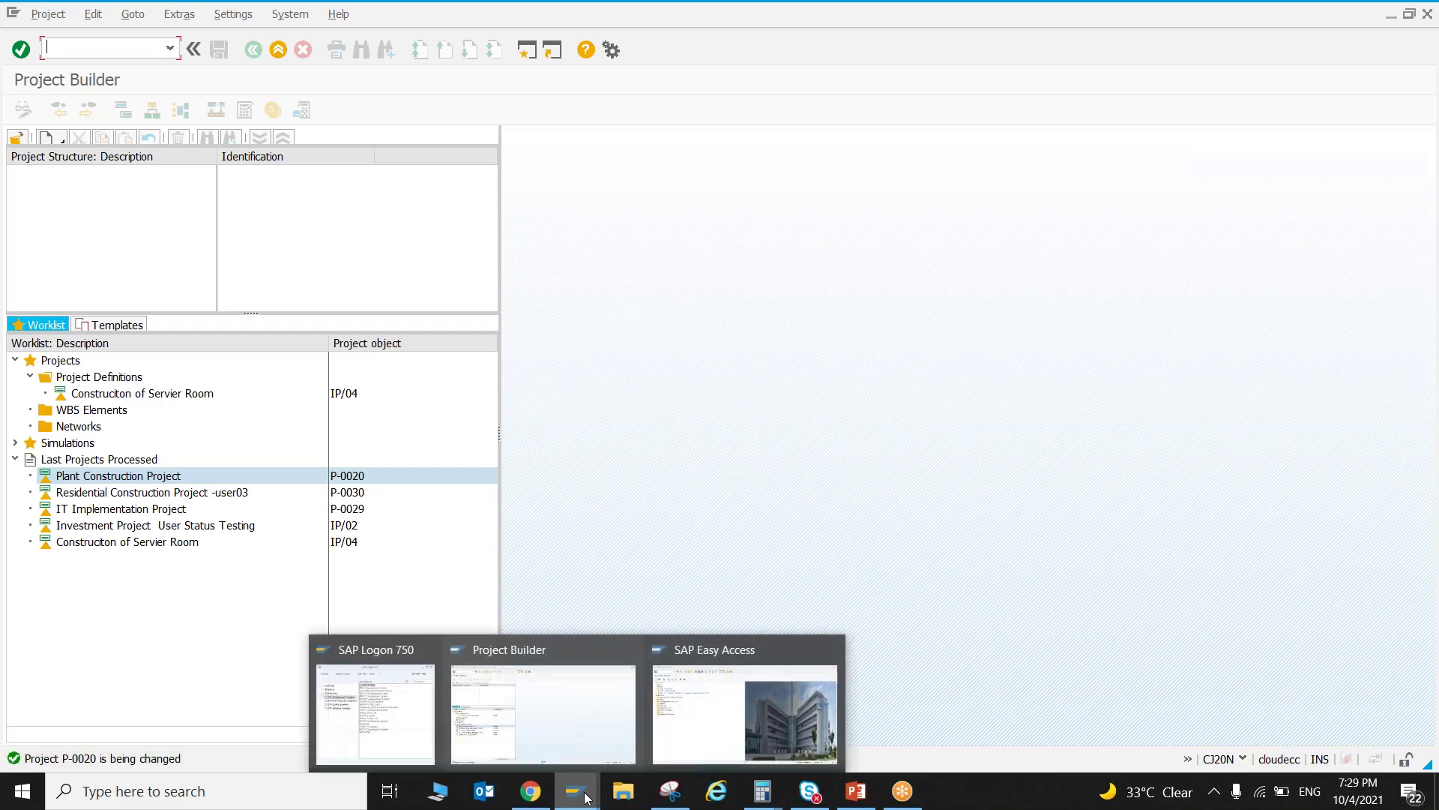
pyautogui.click(809, 679)
pyautogui.write('migo')
pyautogui.press('Return')
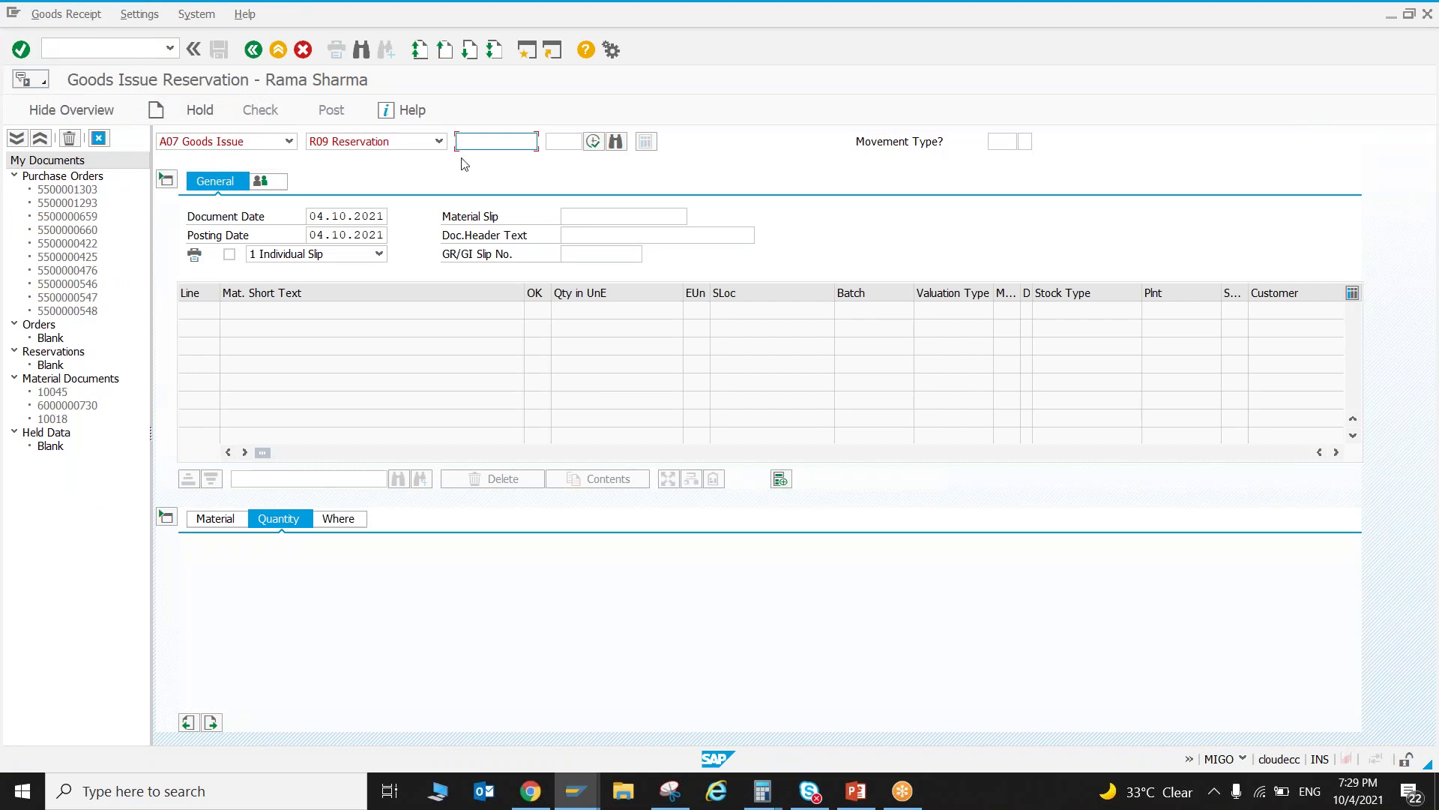
pyautogui.click(468, 144)
pyautogui.click(484, 158)
pyautogui.press('Return')
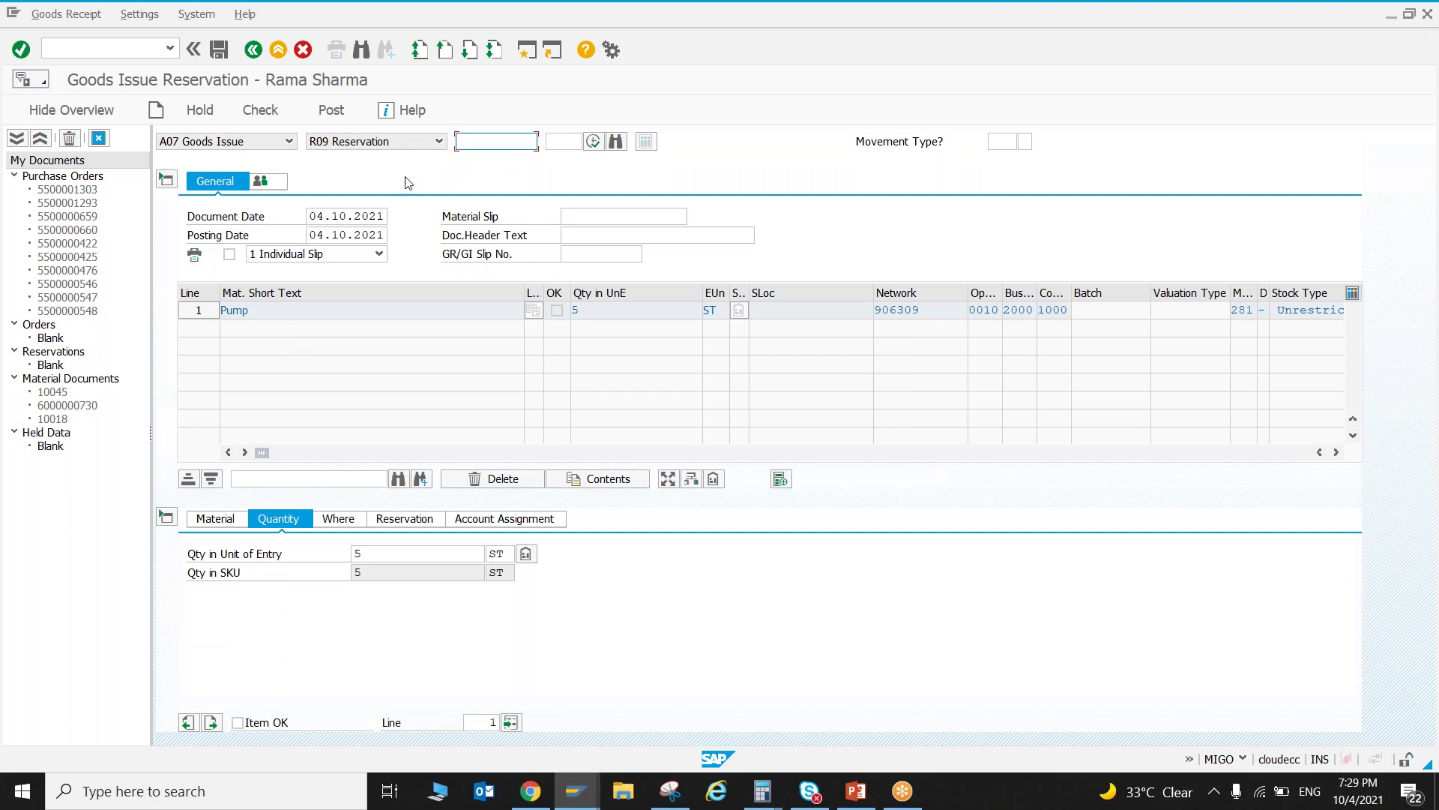
# - Check the pump item and its quantity, and enter XYZ as the material slip of the goods issue
pyautogui.moveTo(259, 311); pyautogui.dragTo(214, 316)
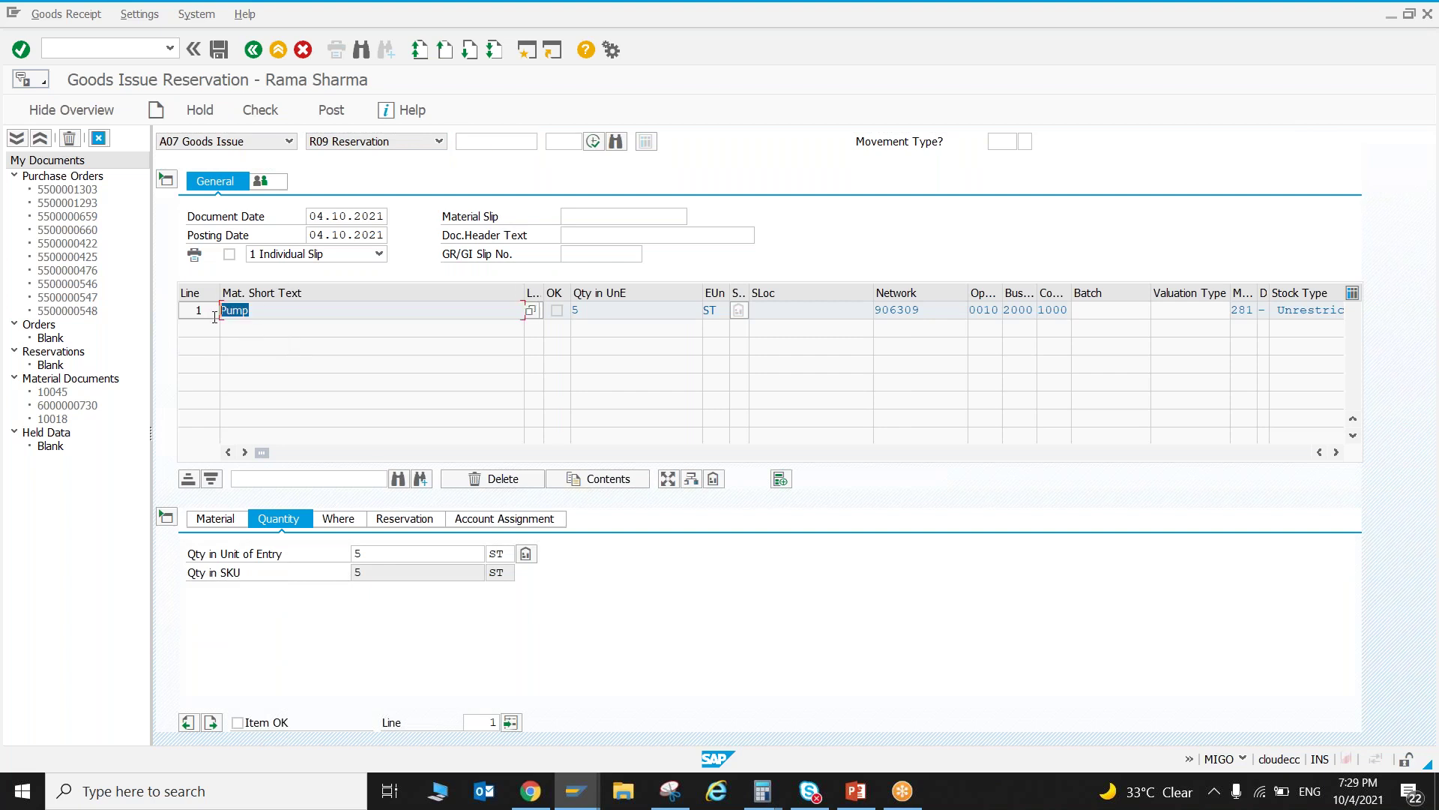
pyautogui.moveTo(371, 559); pyautogui.dragTo(346, 559)
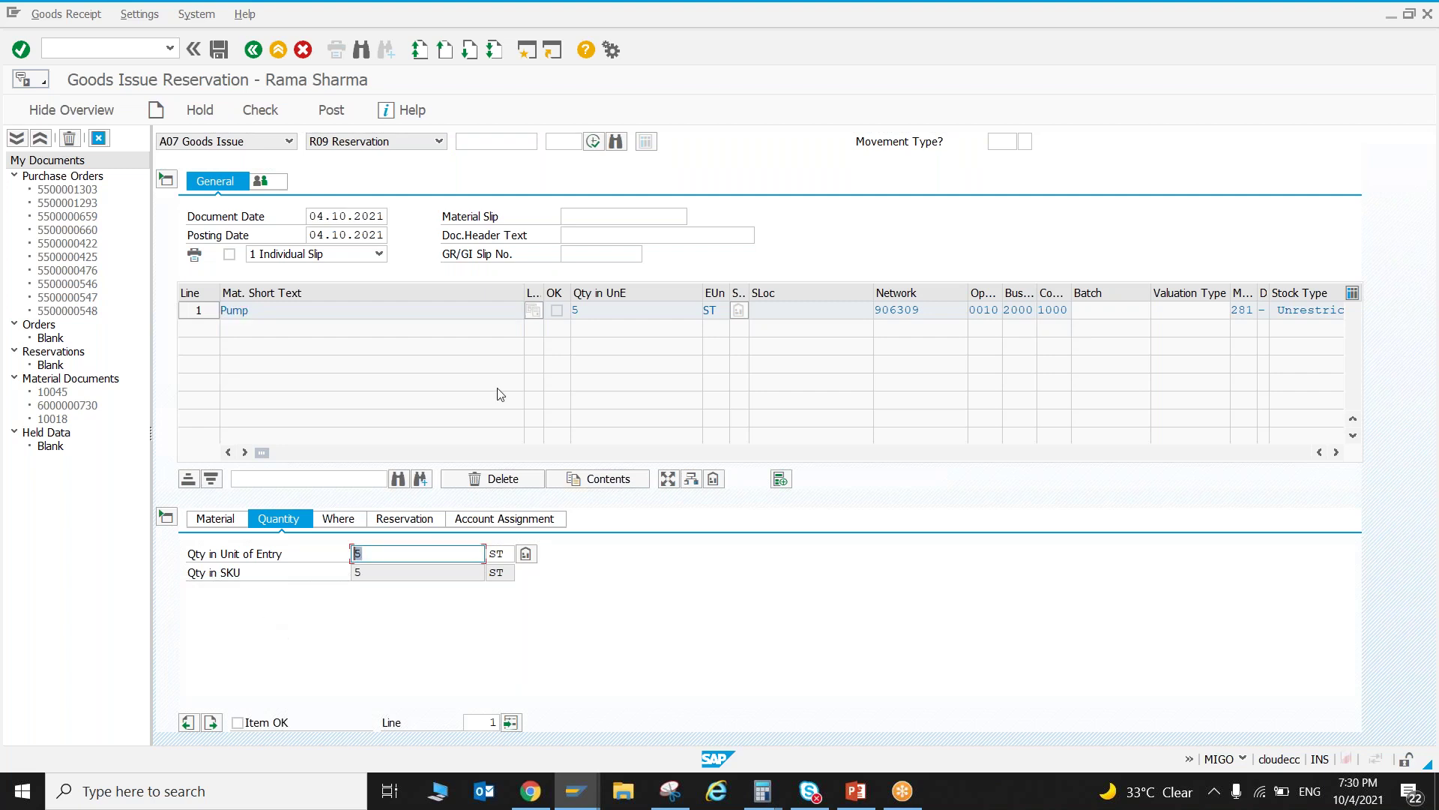
pyautogui.click(596, 222)
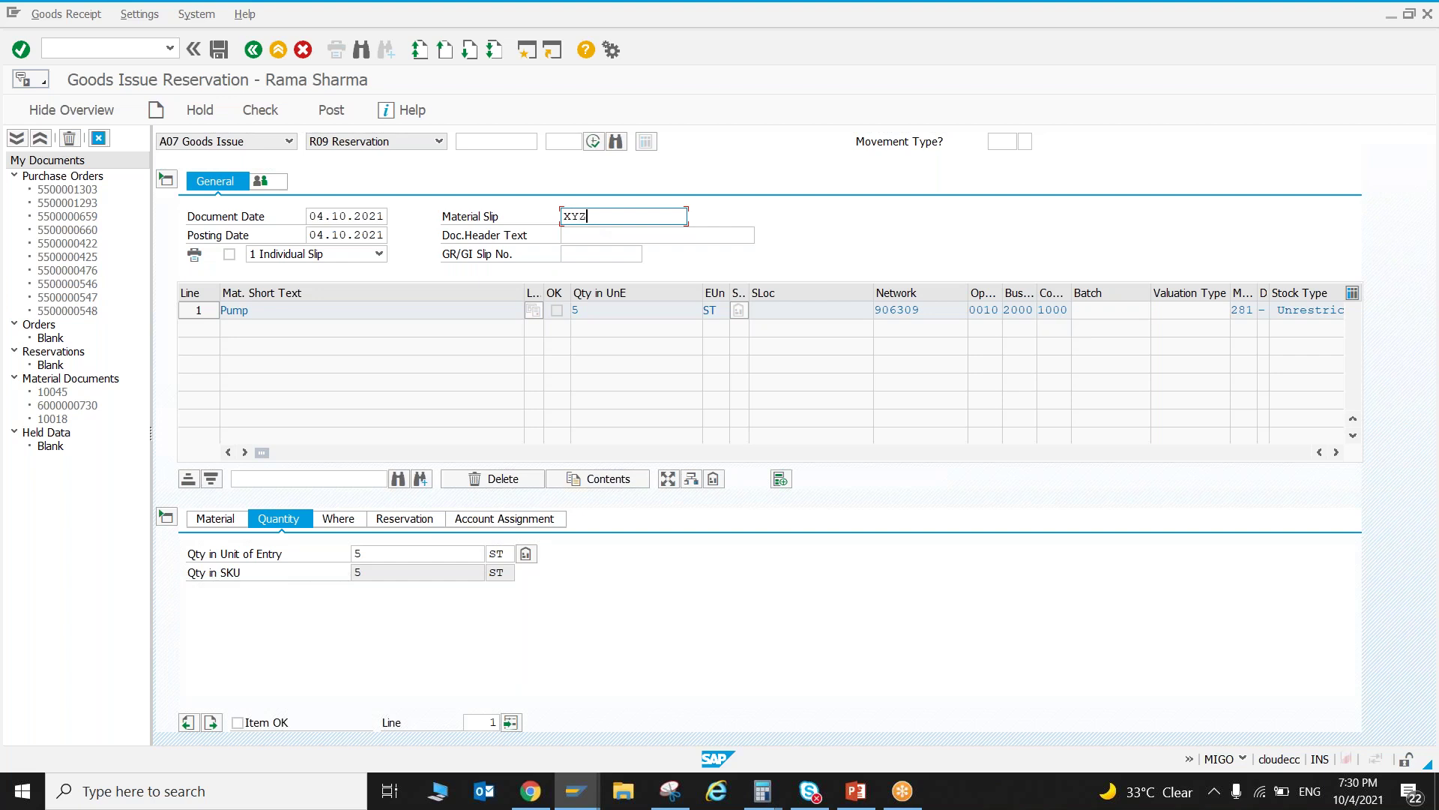
pyautogui.click(346, 234)
pyautogui.click(689, 234)
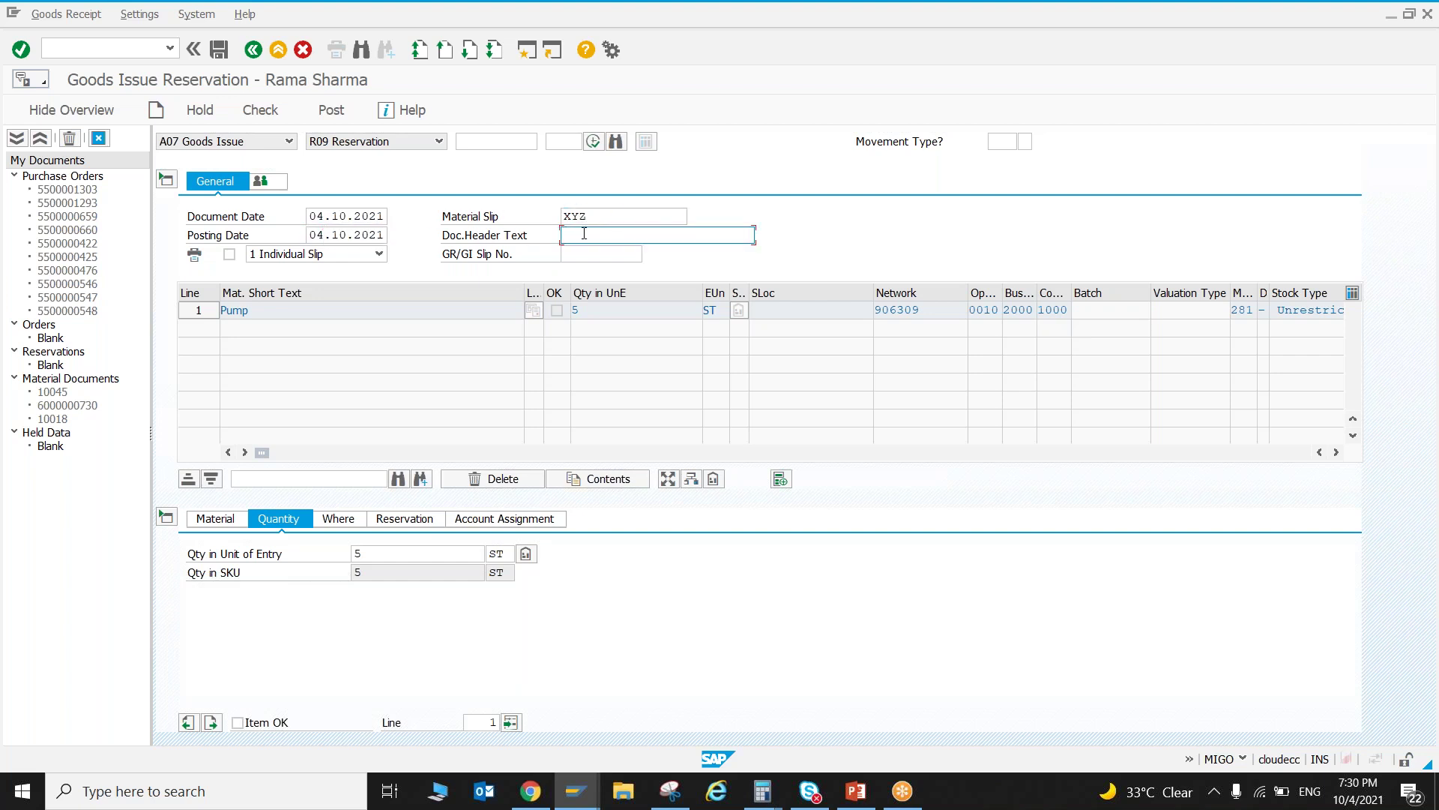
# - Set the posting date of the goods issue to 04.09.2021
pyautogui.click(347, 234)
pyautogui.press('BackSpace')
pyautogui.press('Down')
pyautogui.press('Return')
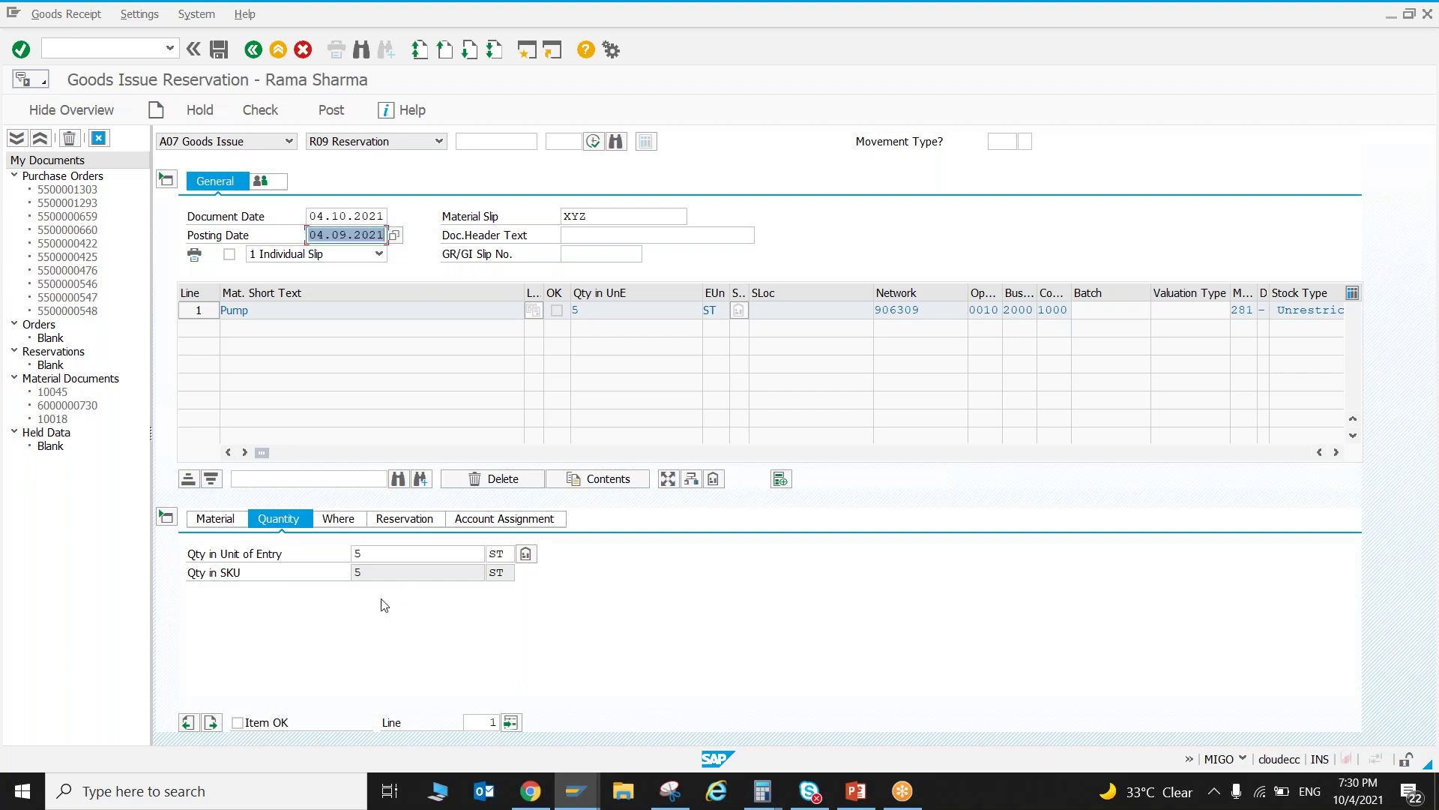
# - Set the pump item's quantity in unit of entry to 2
pyautogui.click(375, 554)
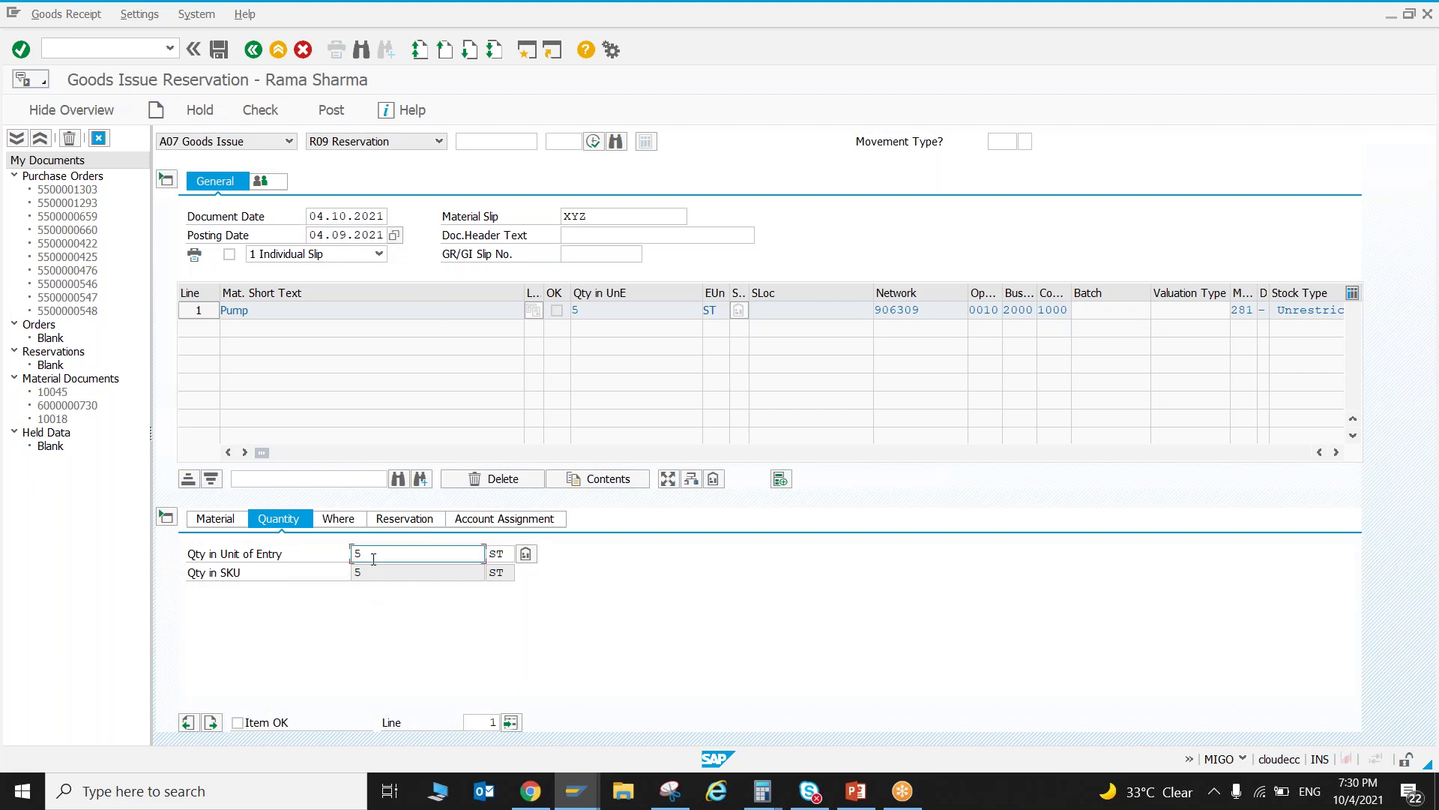
pyautogui.press('BackSpace')
pyautogui.write('2')
pyautogui.press('Return')
# - Assign storage location SL01 (Storage Loc. 1) to the pump item
pyautogui.click(337, 520)
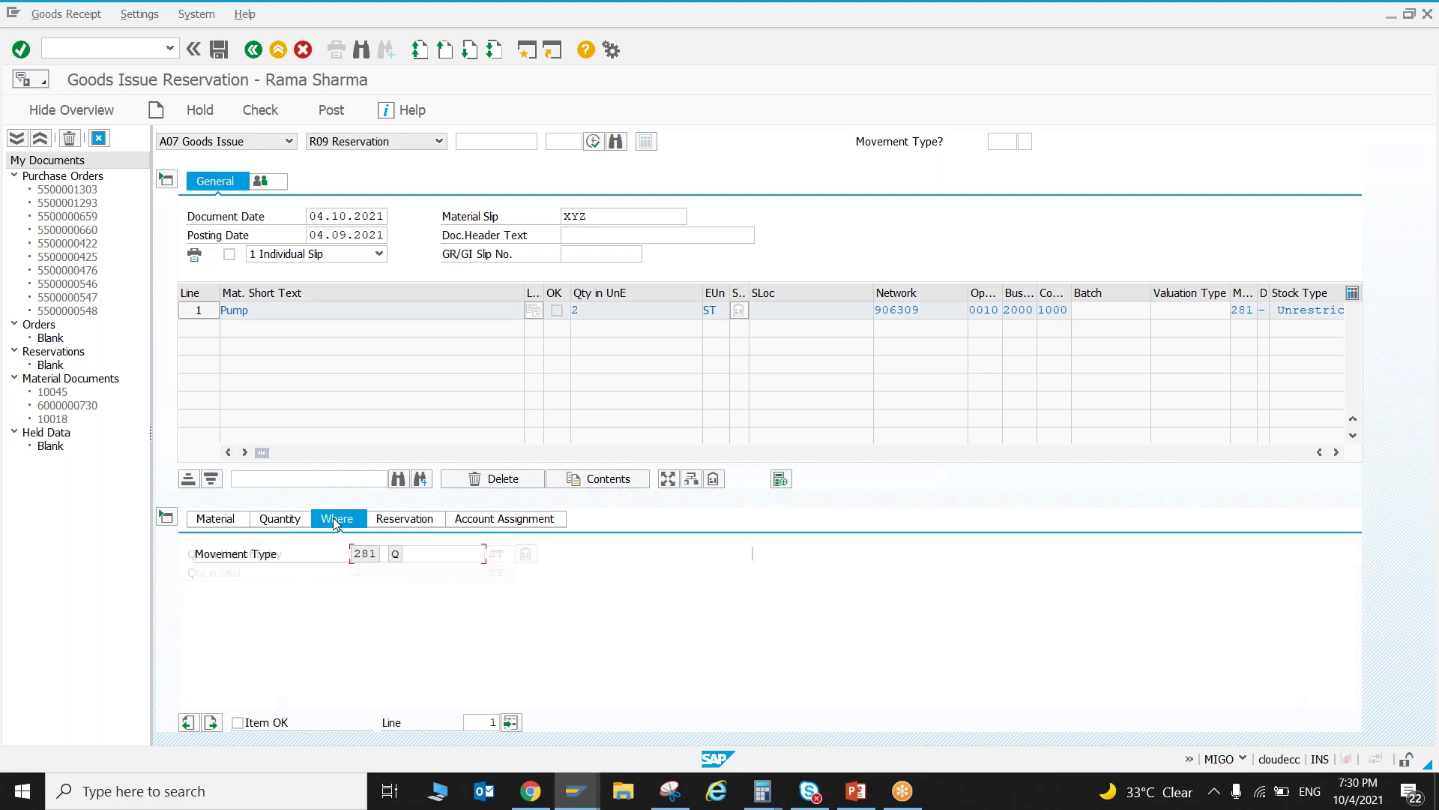
pyautogui.click(375, 613)
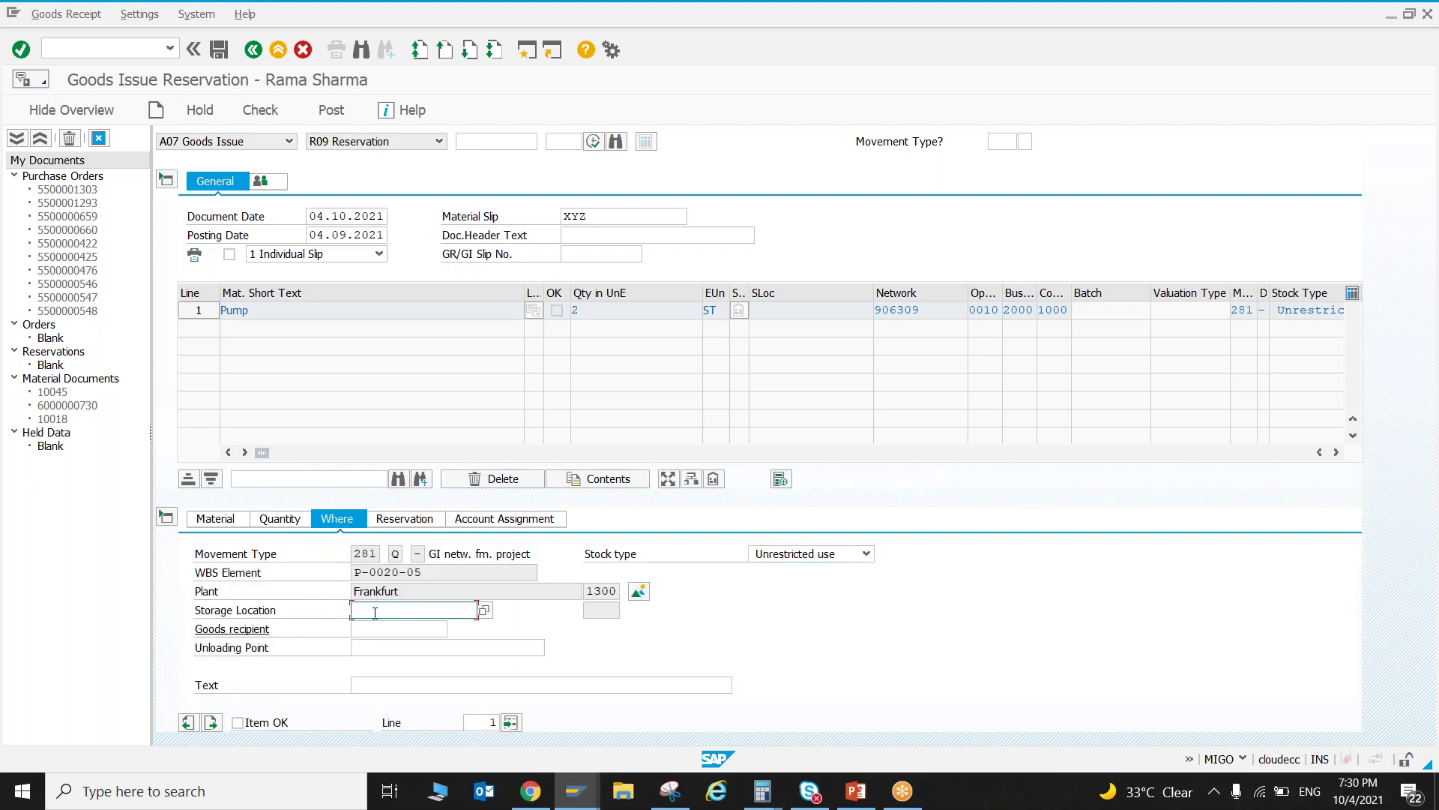
pyautogui.click(484, 610)
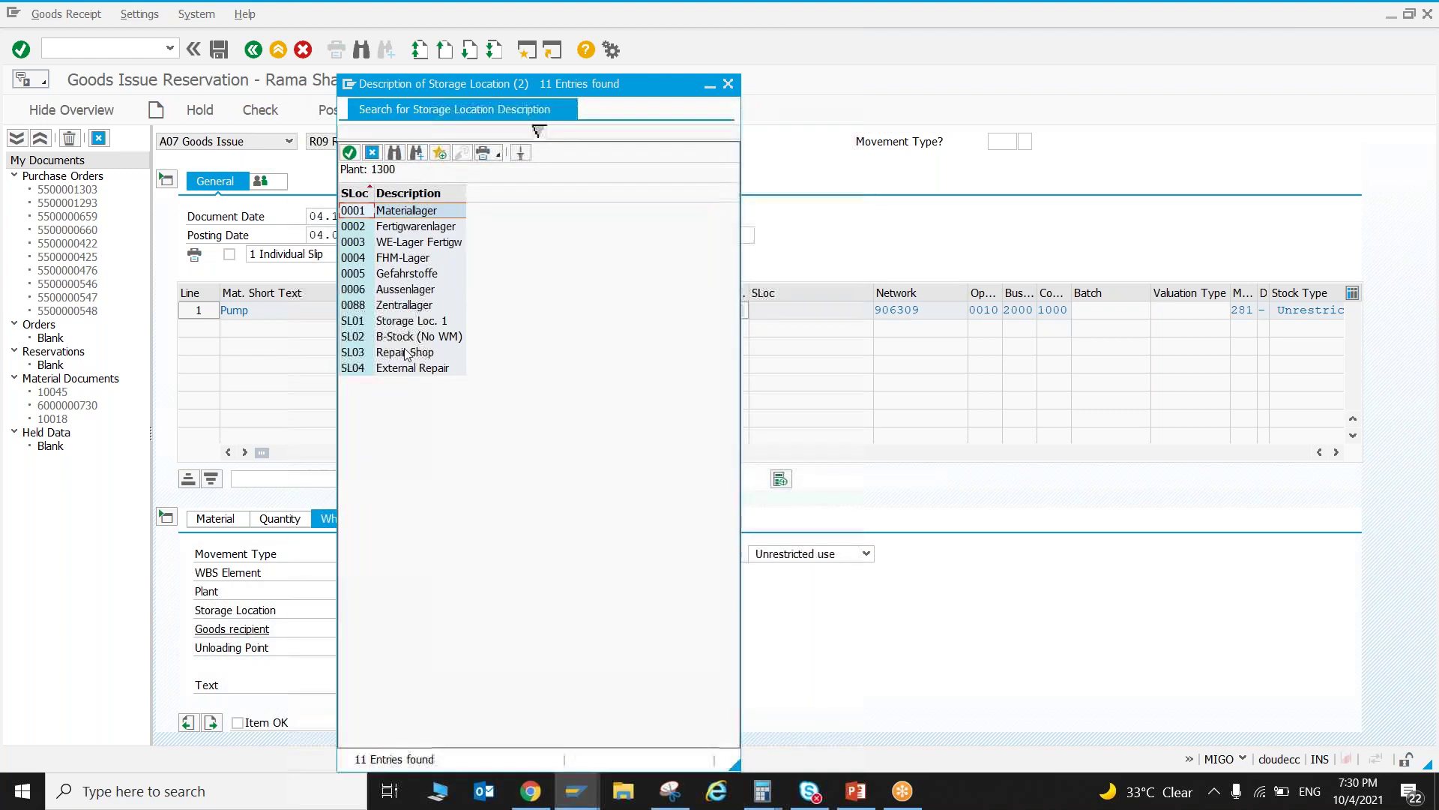
pyautogui.doubleClick(397, 320)
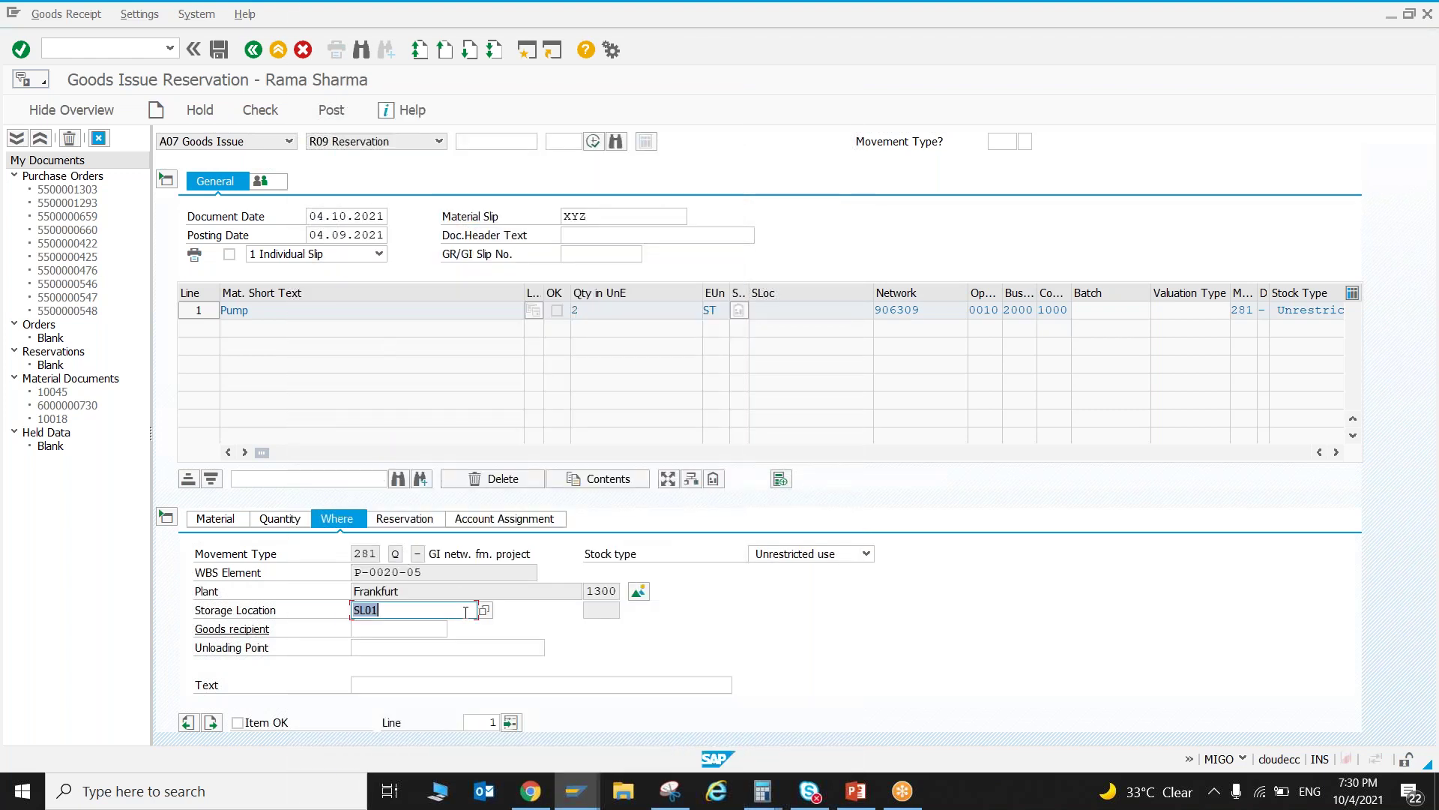
pyautogui.press('Return')
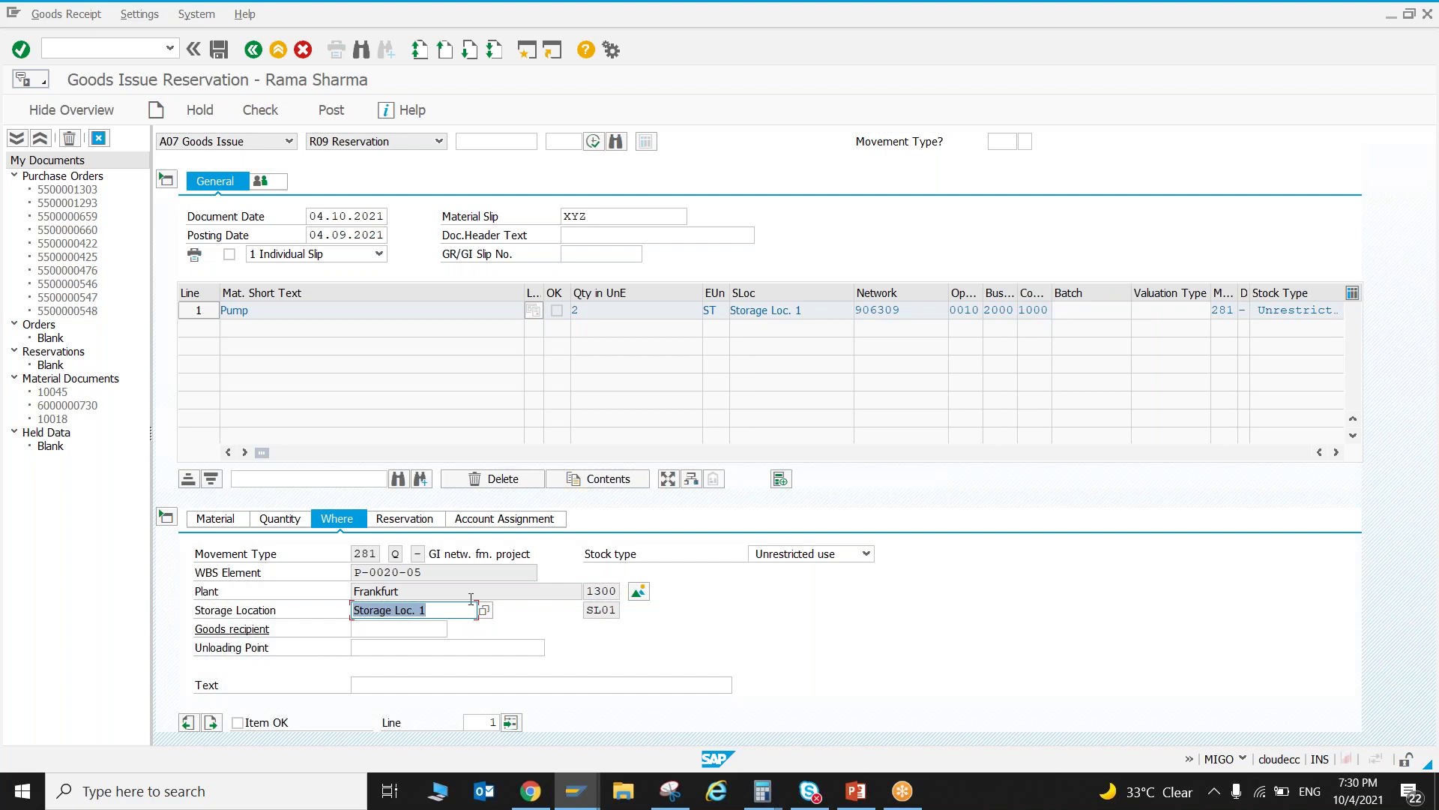
# - Review the pump item's reservation data, including requirement date and quantity, and its network account assignment
pyautogui.click(424, 521)
pyautogui.doubleClick(359, 553)
pyautogui.click(329, 572)
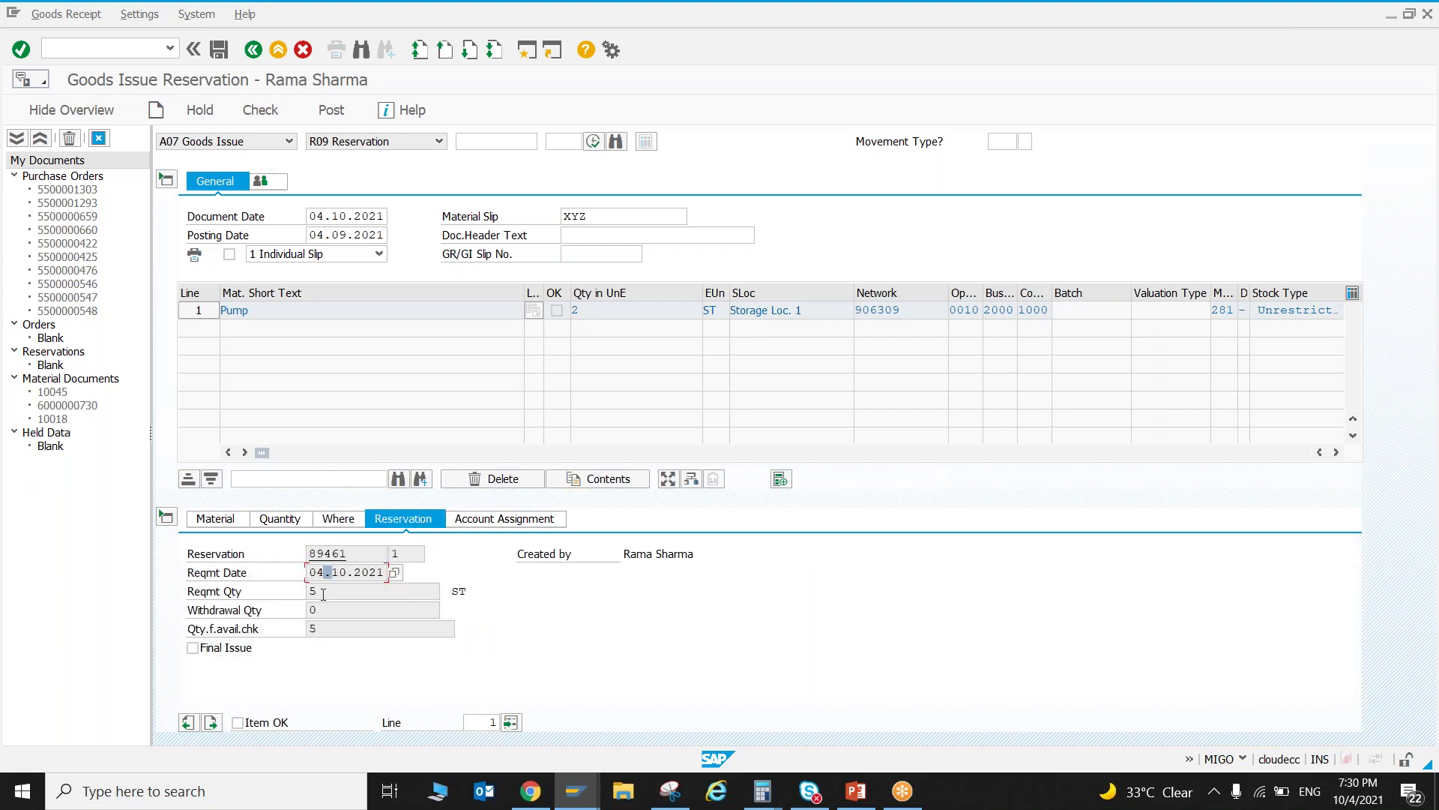
pyautogui.click(337, 590)
pyautogui.click(502, 517)
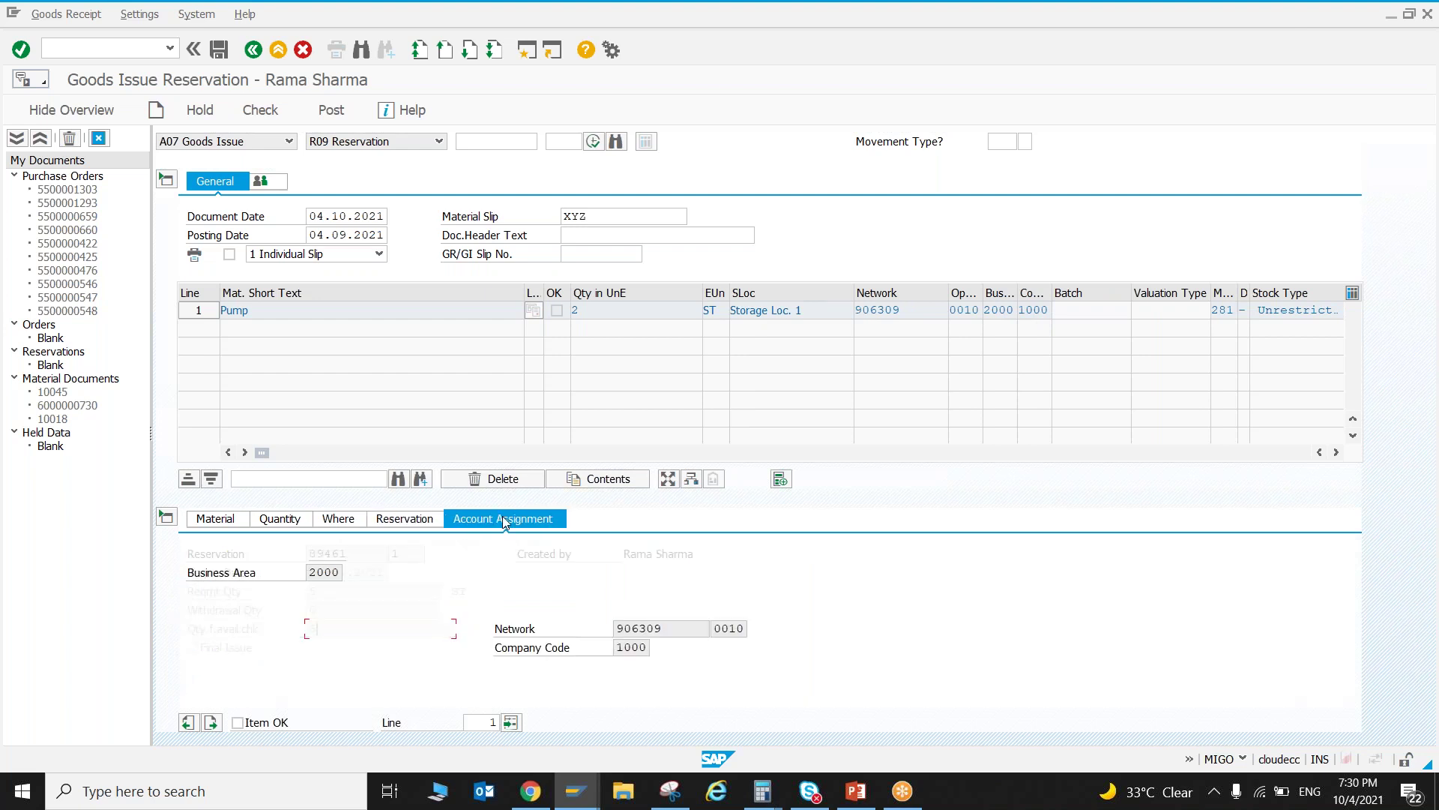
pyautogui.click(632, 630)
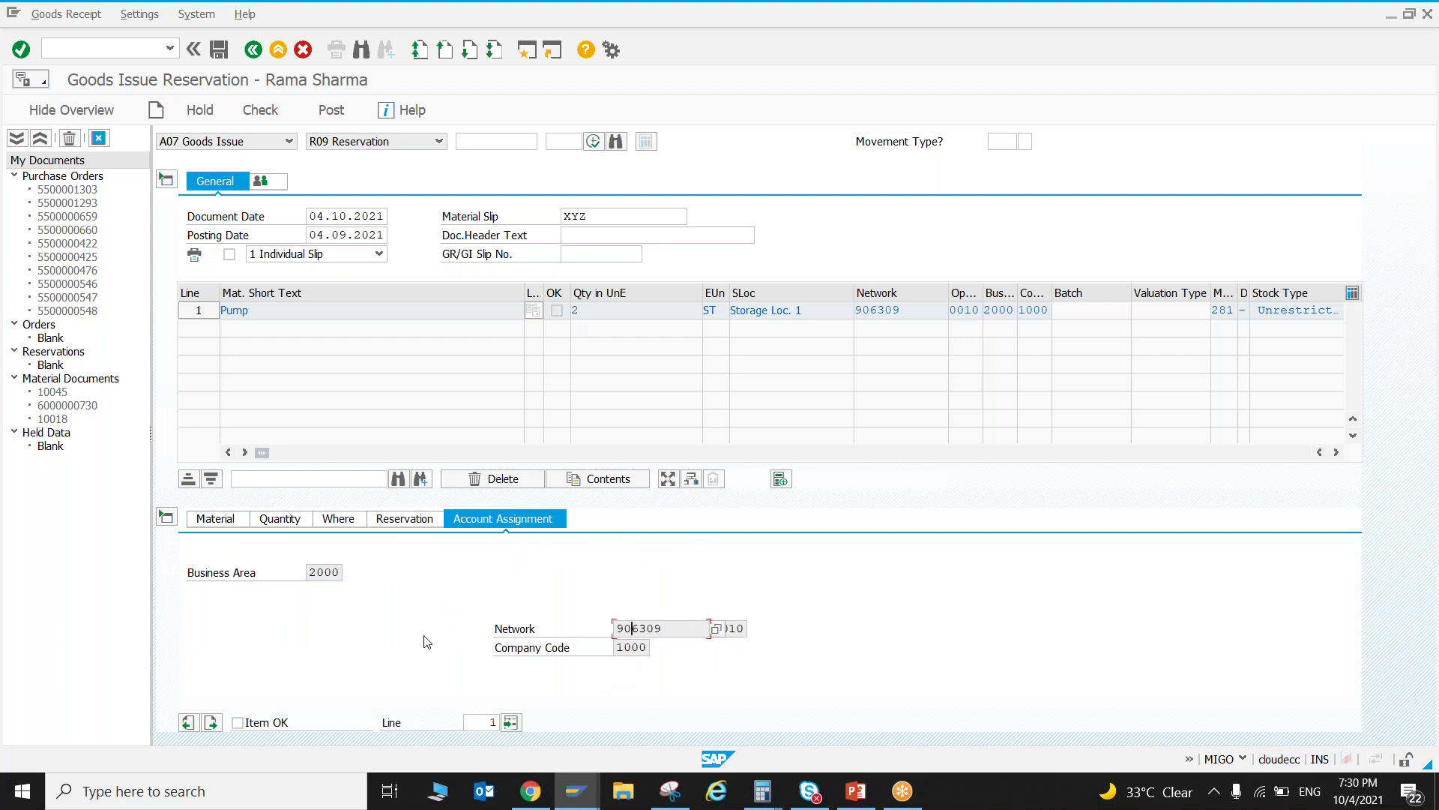
# - Mark the pump item as OK, check the goods issue document and post it
pyautogui.click(237, 723)
pyautogui.click(260, 112)
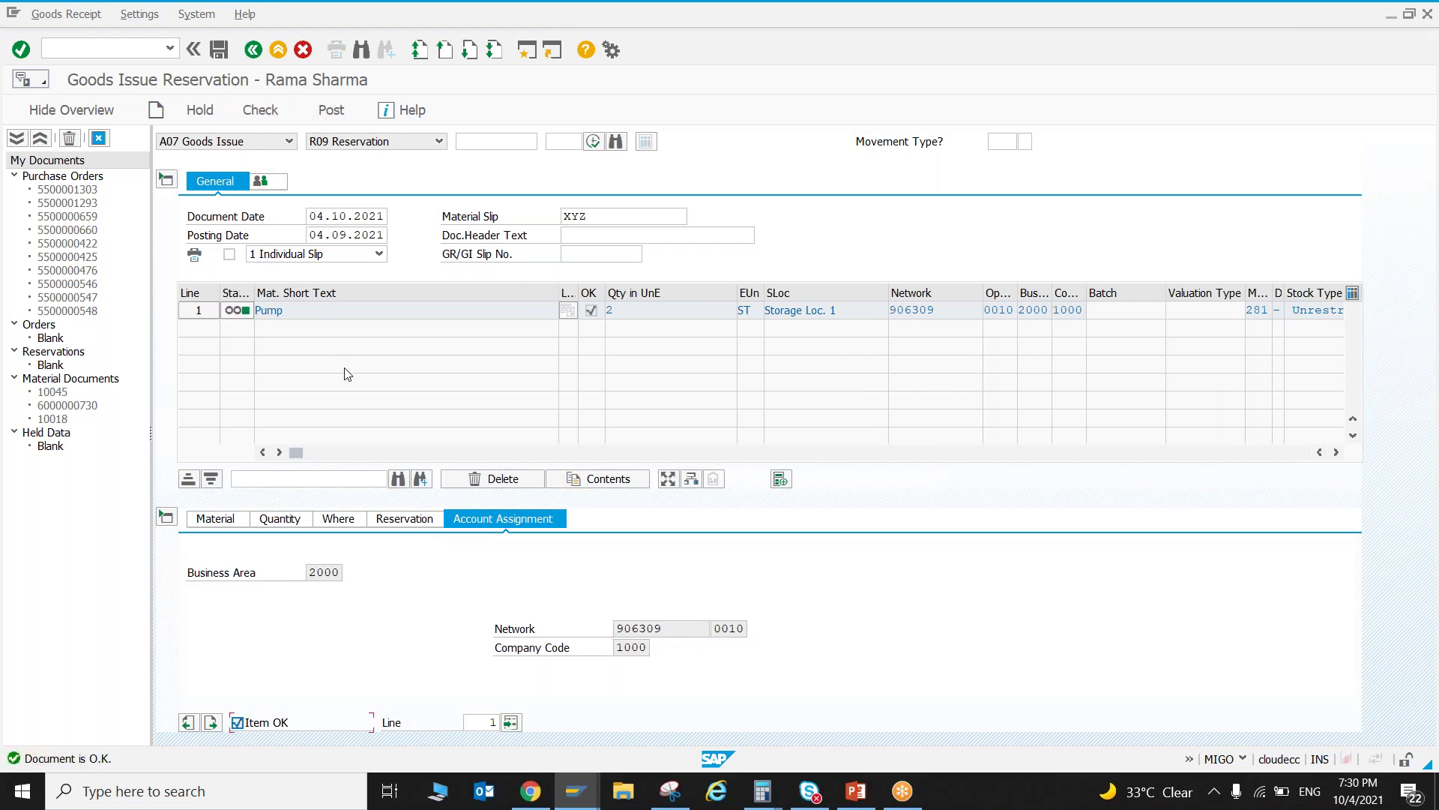
pyautogui.click(331, 110)
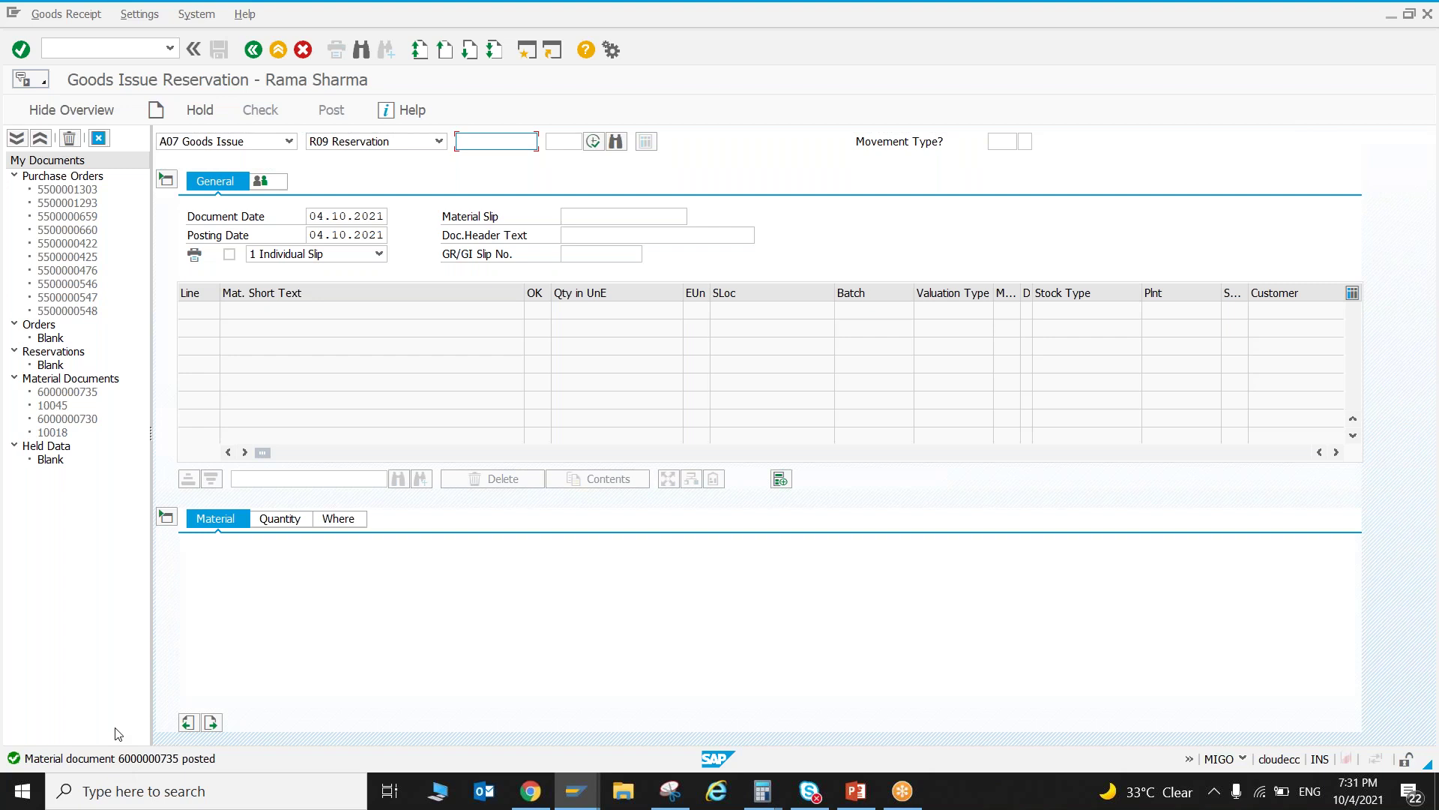
# - Leave MIGO and open the hierarchical, plan-based Project System cost report S_ALR_87013533 - Plan/Actual/Commitment/Rem.Plan/Assigned
pyautogui.click(254, 50)
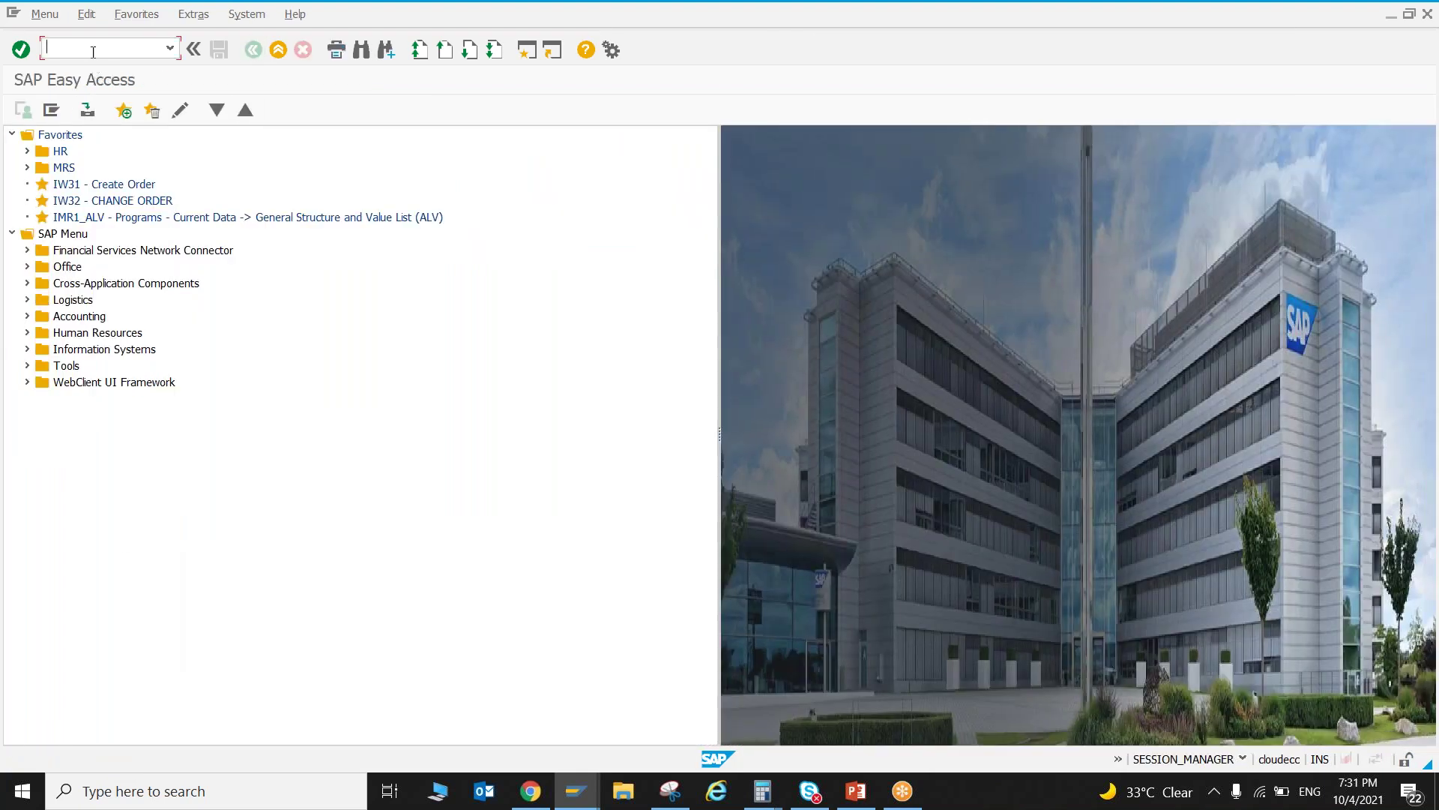
pyautogui.click(27, 316)
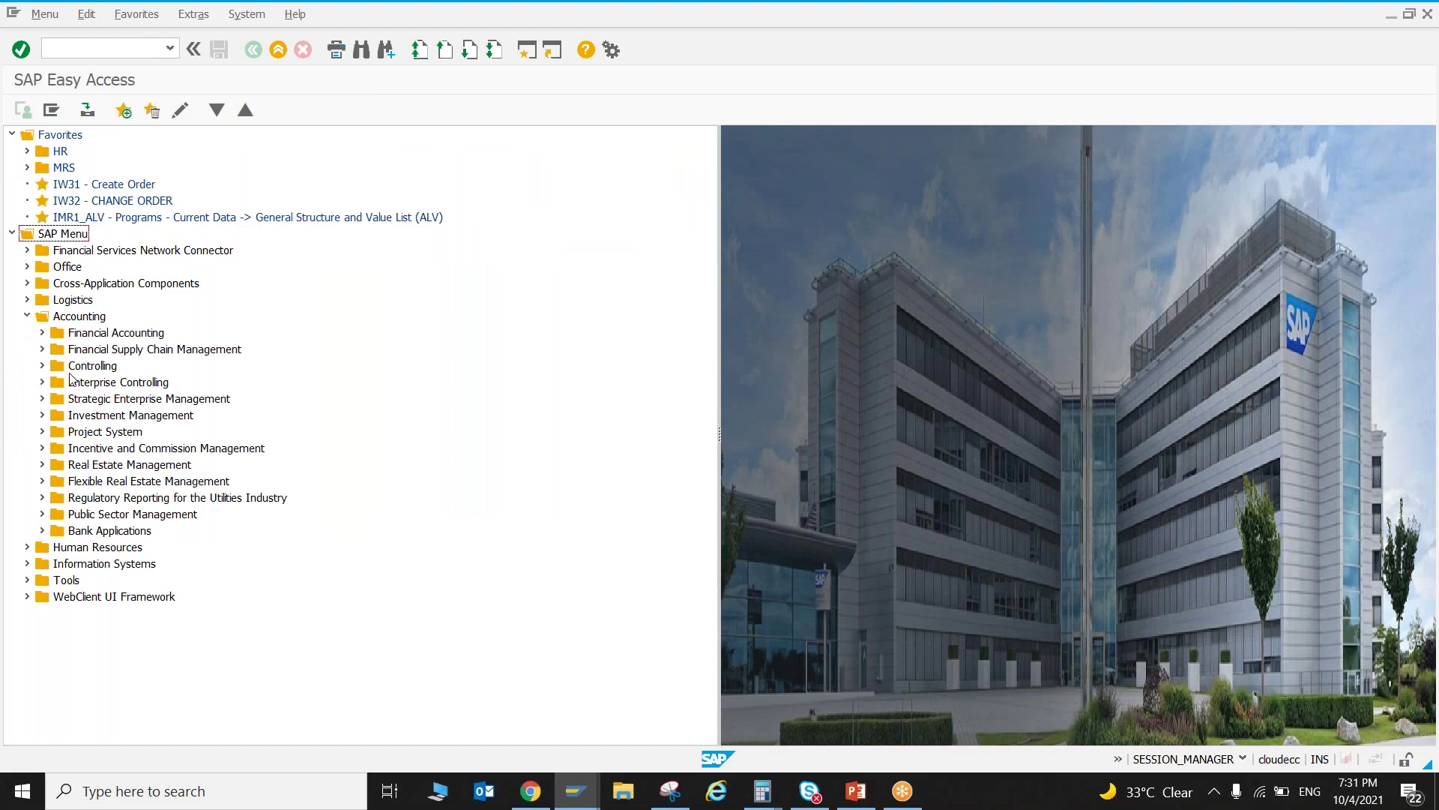
pyautogui.click(43, 431)
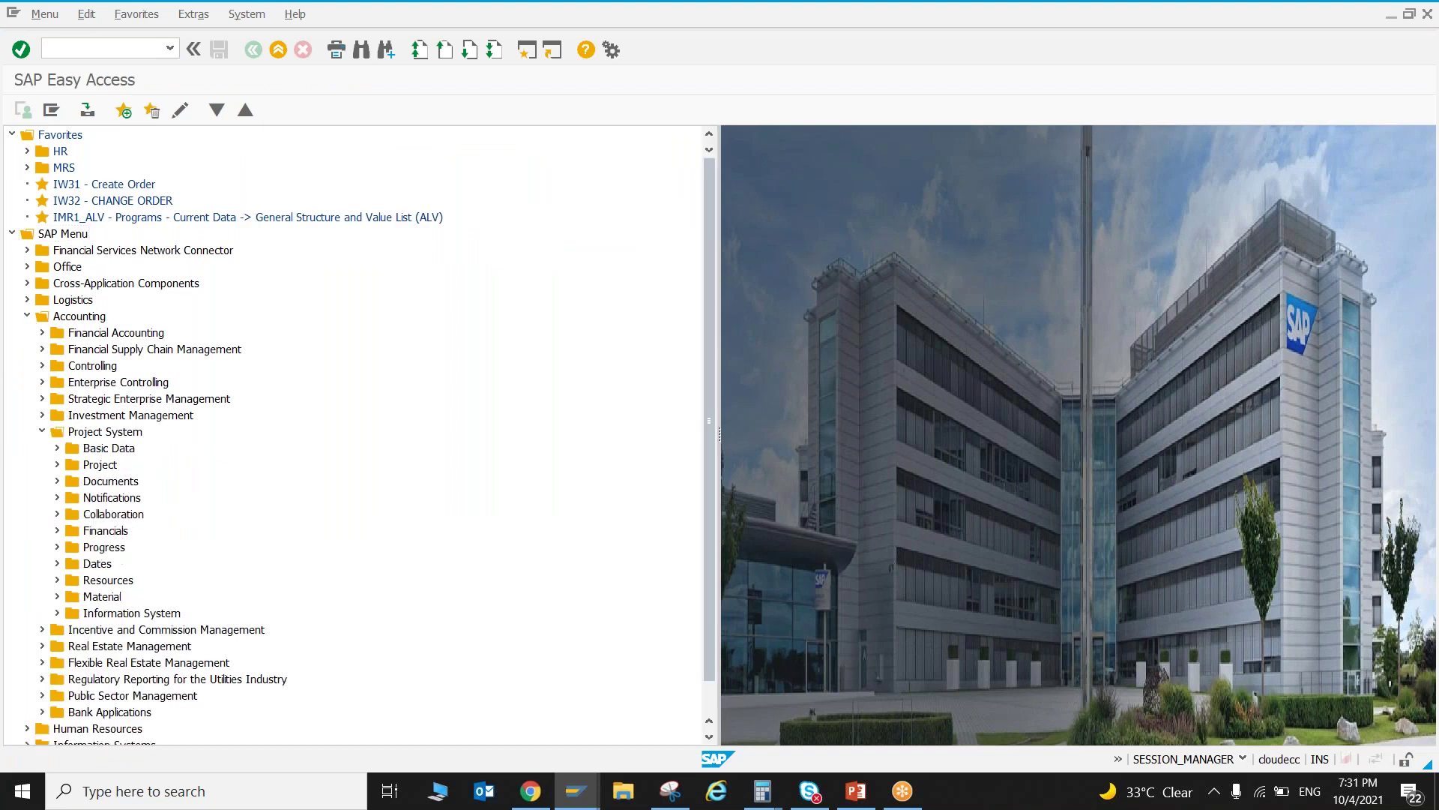
pyautogui.click(57, 612)
pyautogui.scroll(-3, 64, 600)
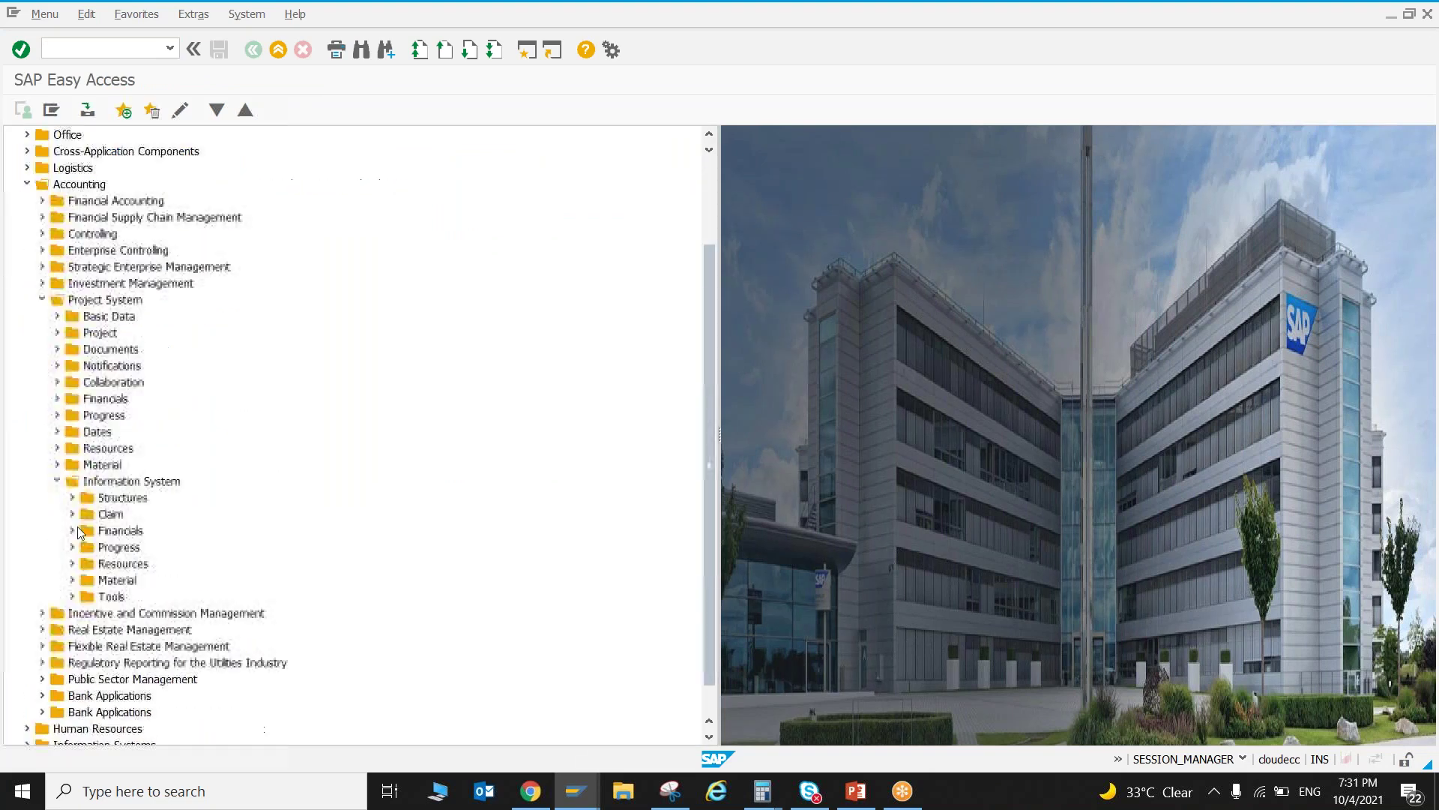
pyautogui.click(73, 531)
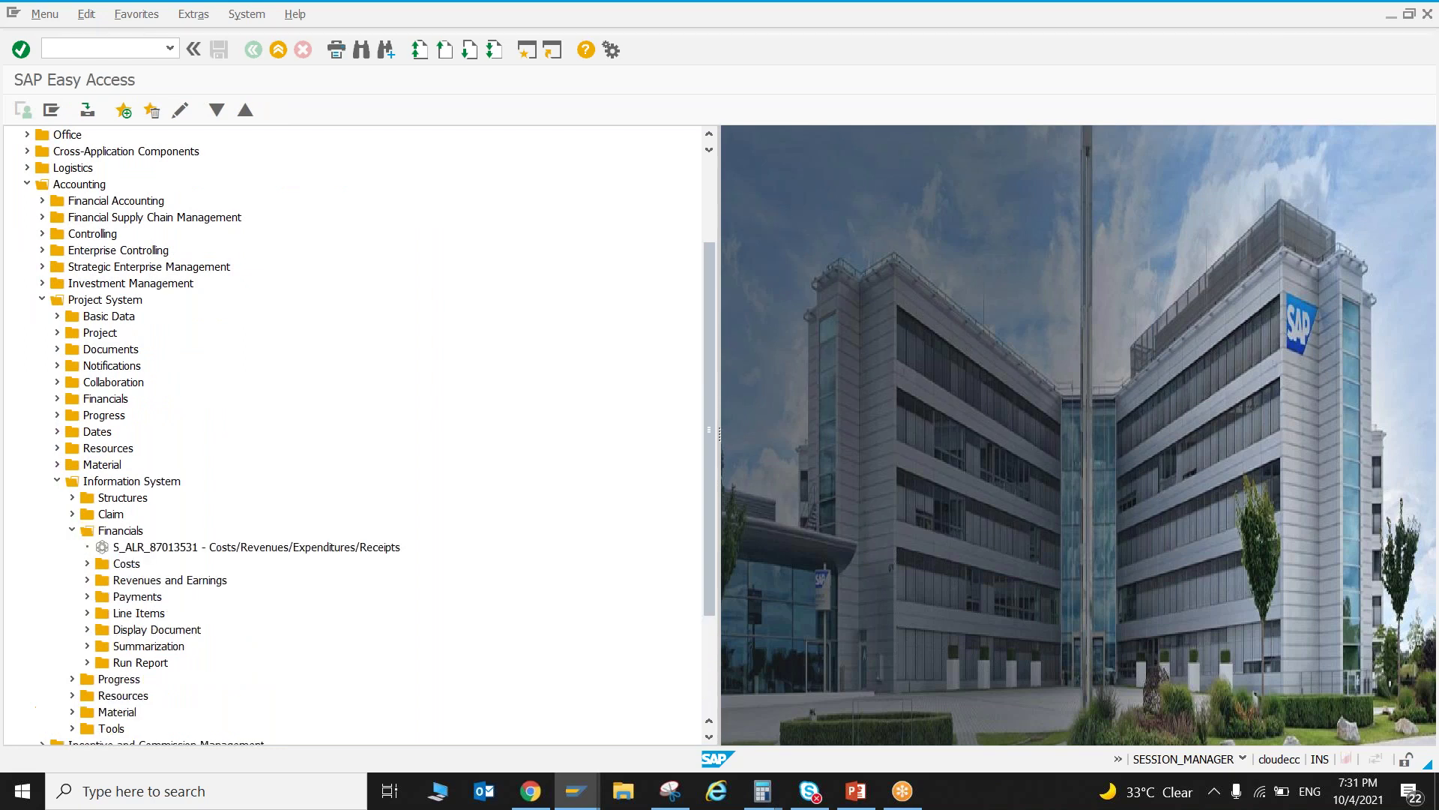
pyautogui.scroll(-1, 74, 540)
pyautogui.click(88, 515)
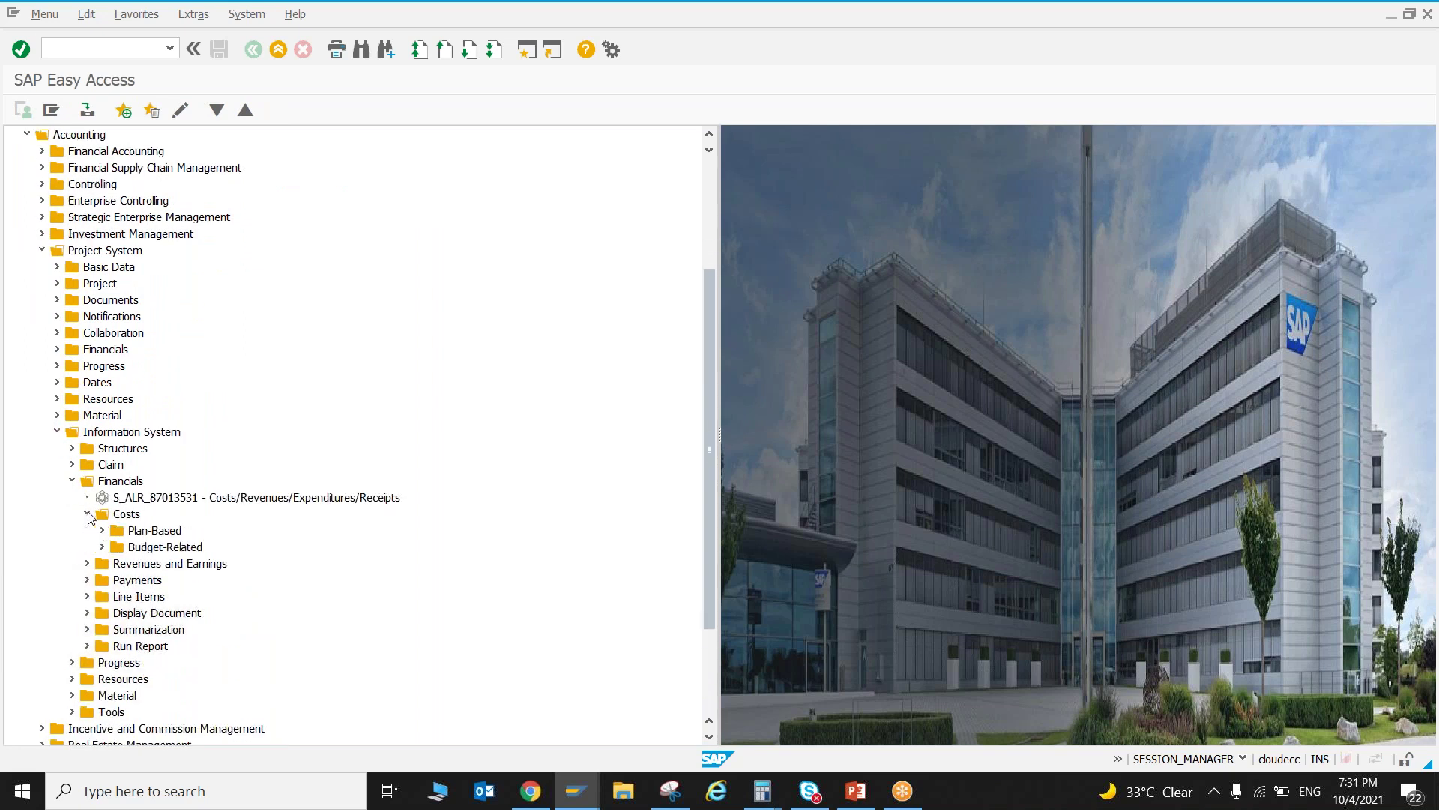
pyautogui.scroll(-1, 88, 515)
pyautogui.click(102, 480)
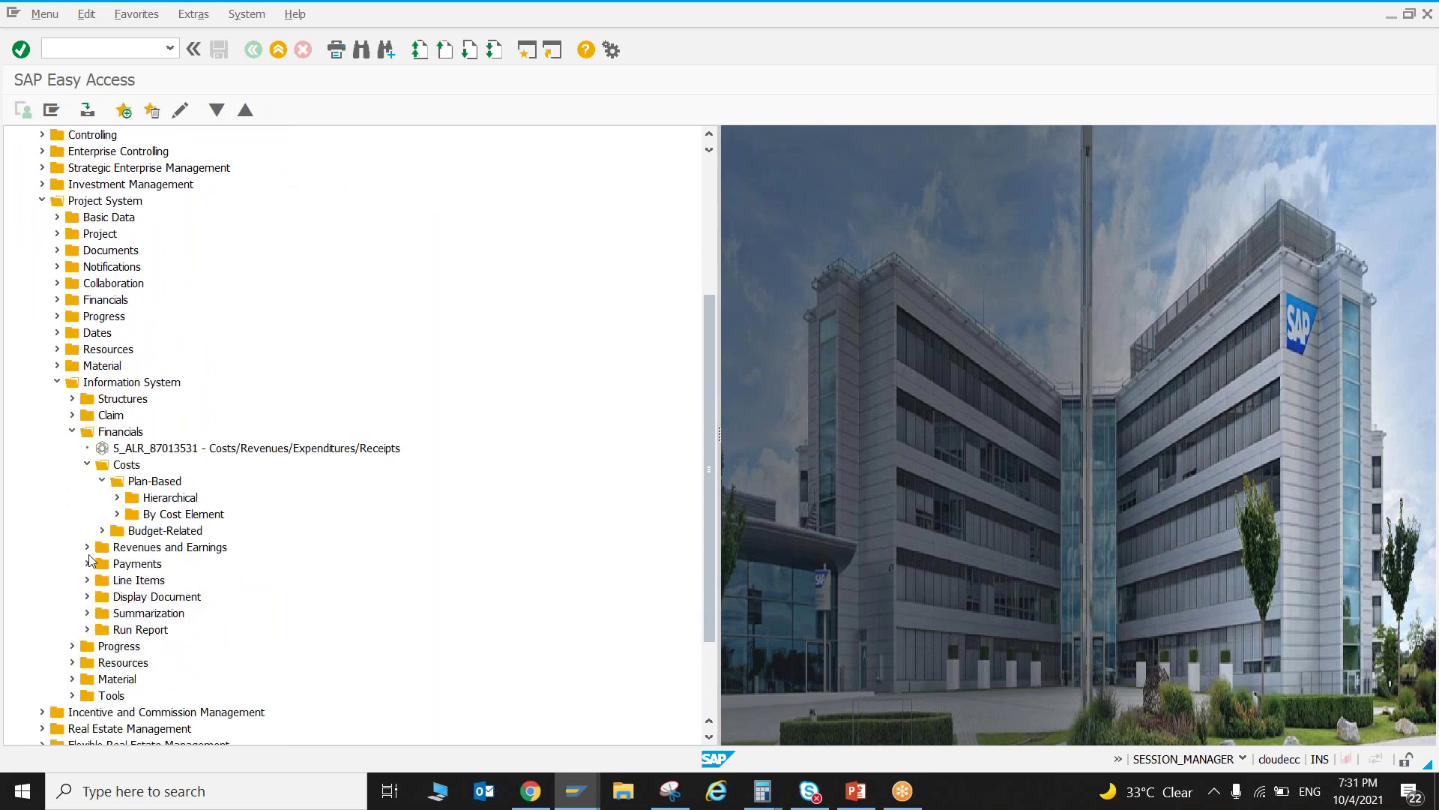
pyautogui.click(118, 498)
pyautogui.click(226, 501)
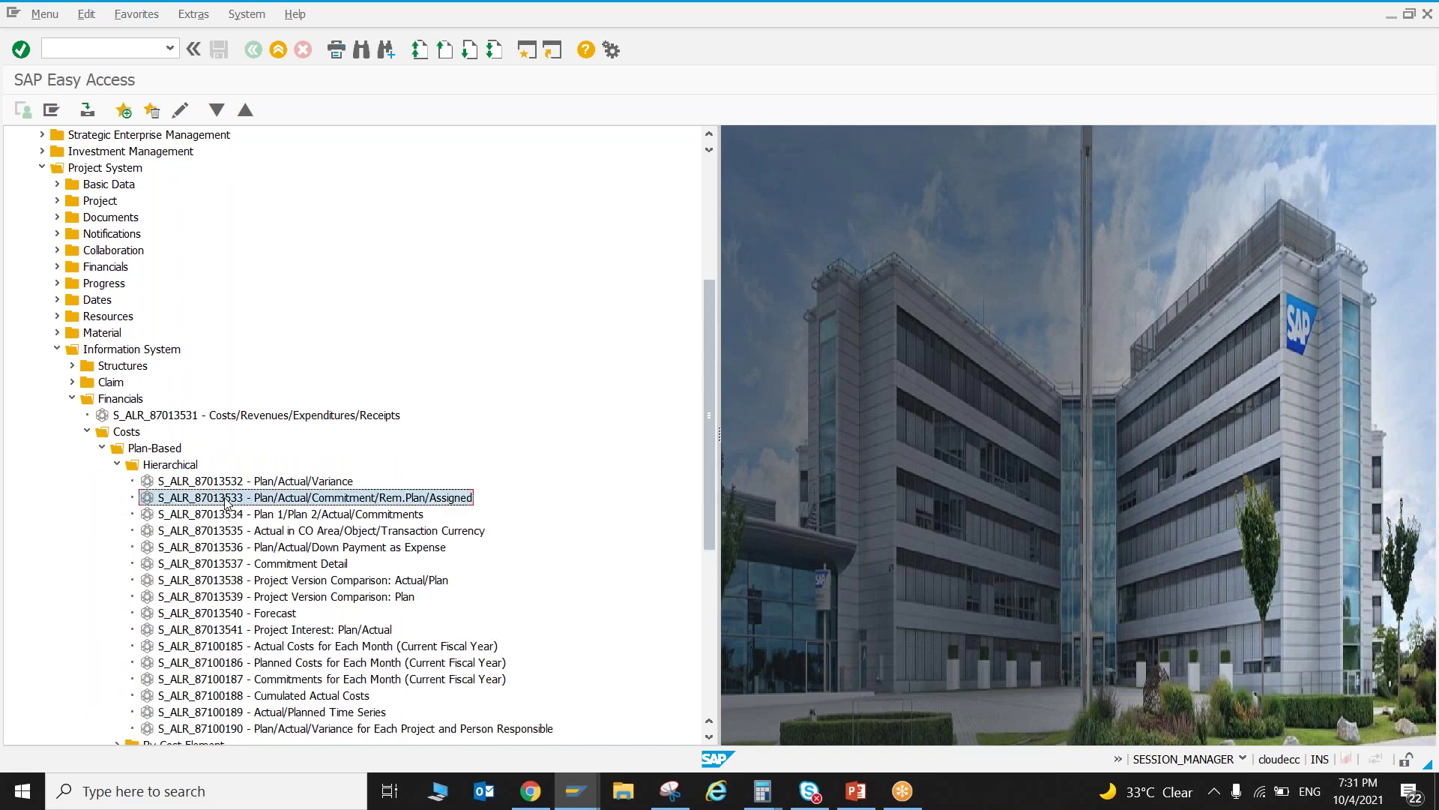
pyautogui.doubleClick(226, 501)
# - Run the cost report for project P-0020 as a classic drilldown report with the materials in network selection cleared
pyautogui.click(78, 423)
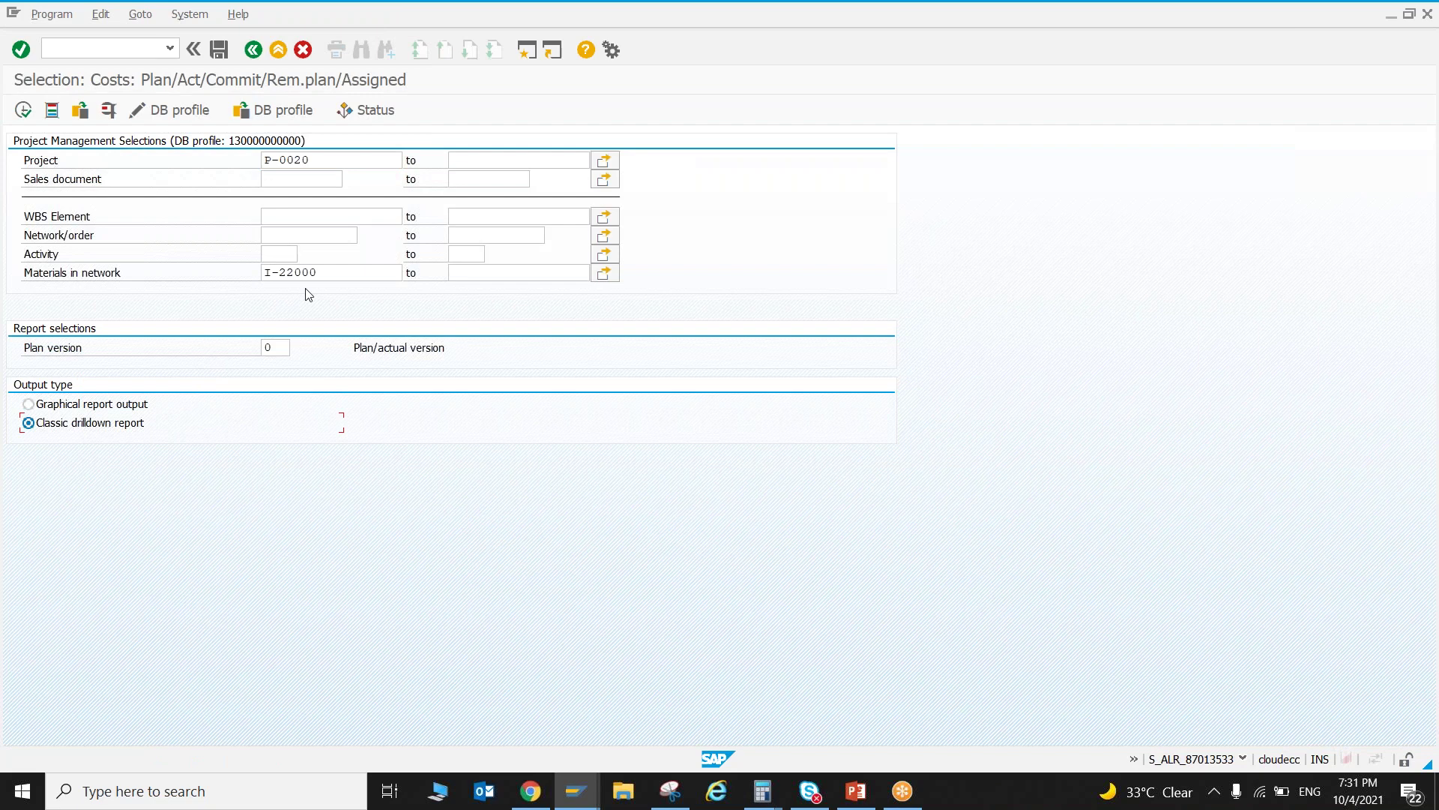
pyautogui.moveTo(323, 273); pyautogui.dragTo(232, 293)
pyautogui.press('BackSpace')
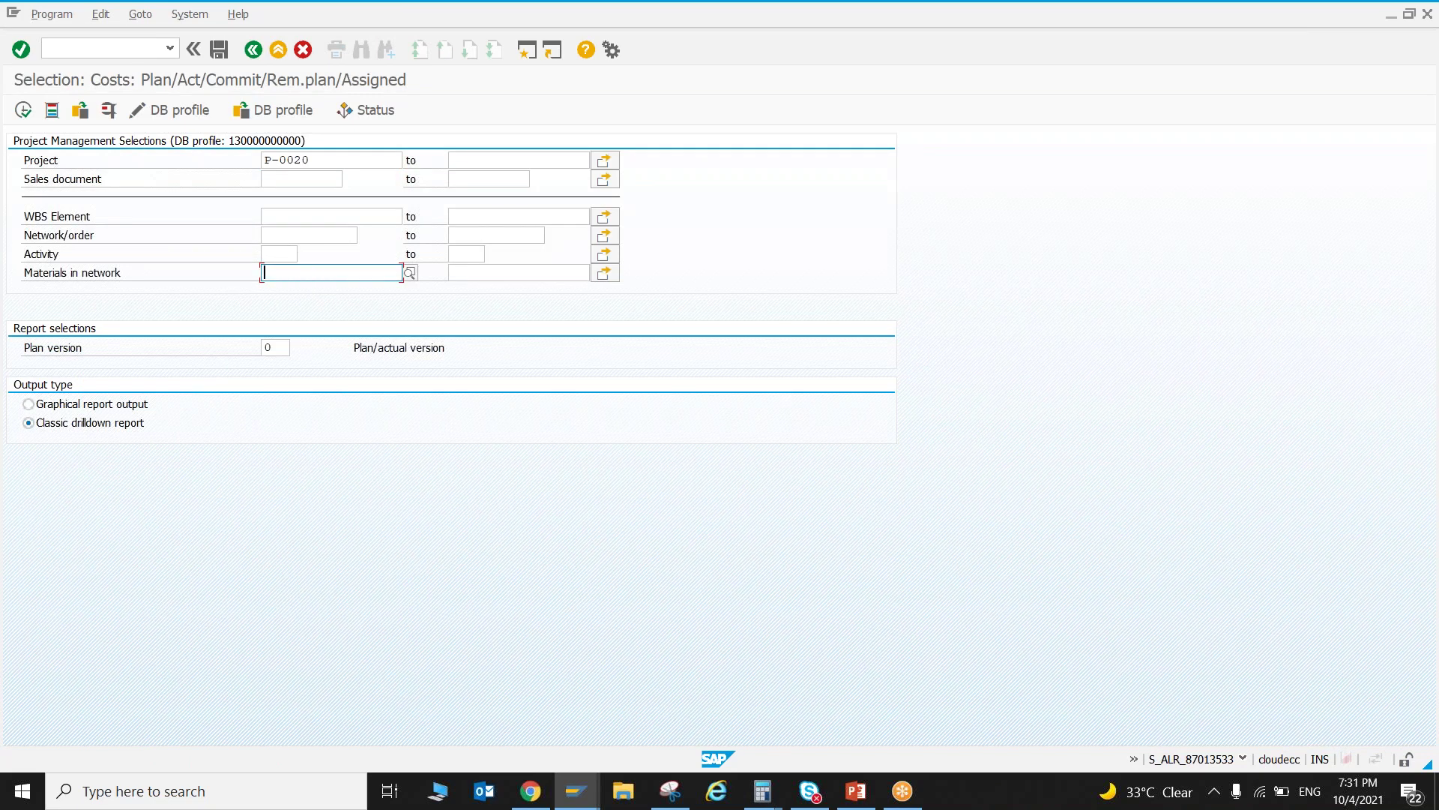
pyautogui.click(24, 111)
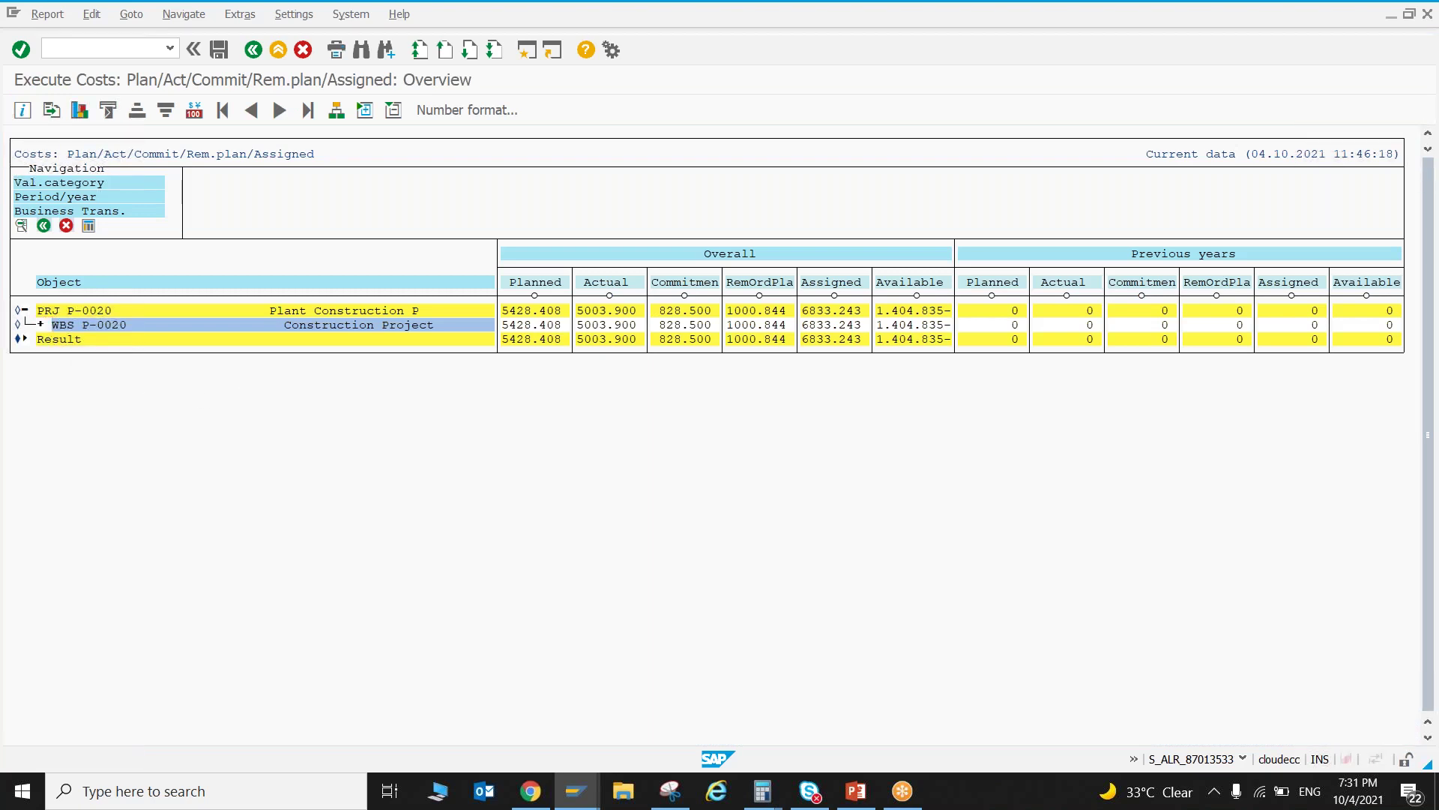
pyautogui.click(43, 323)
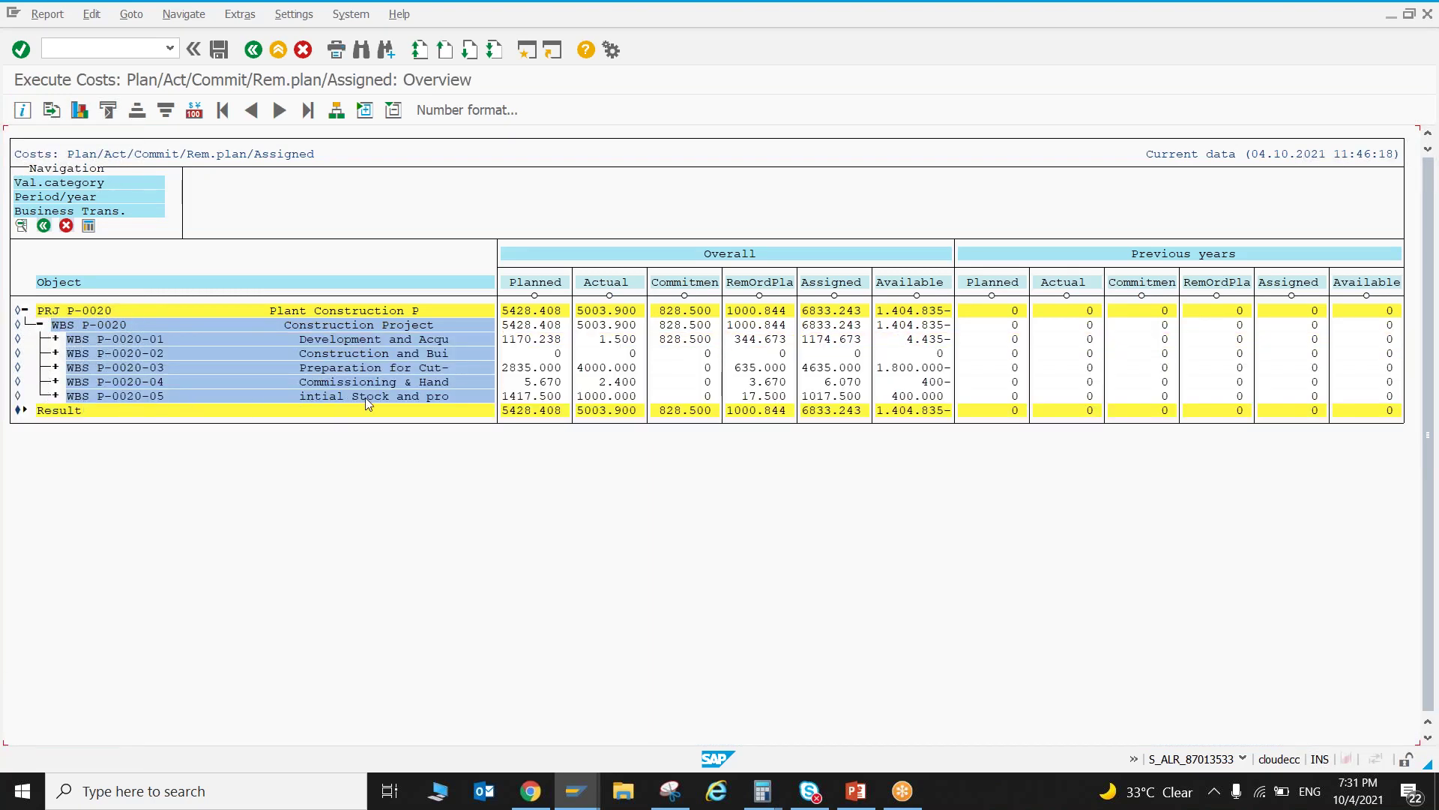
pyautogui.click(56, 396)
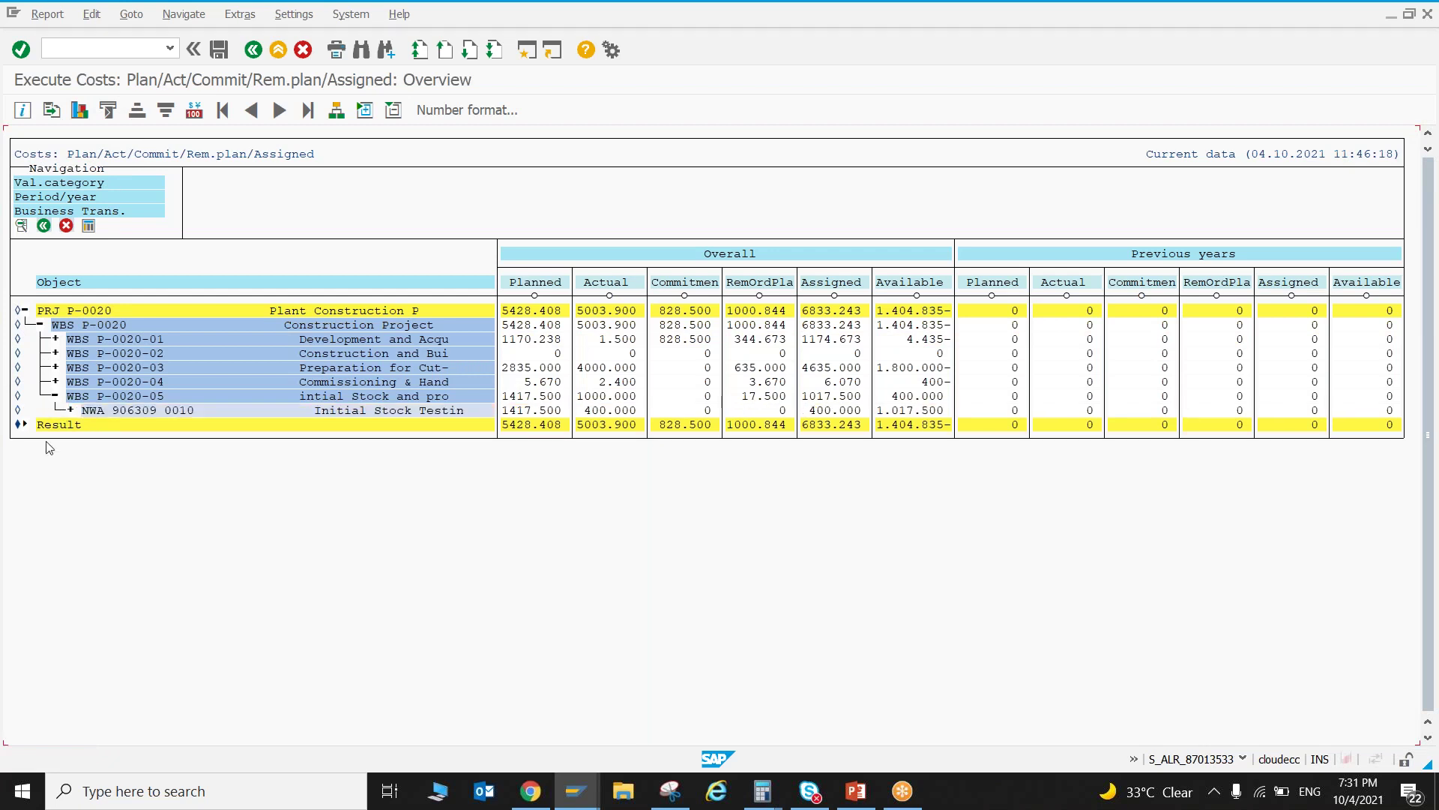
pyautogui.click(70, 410)
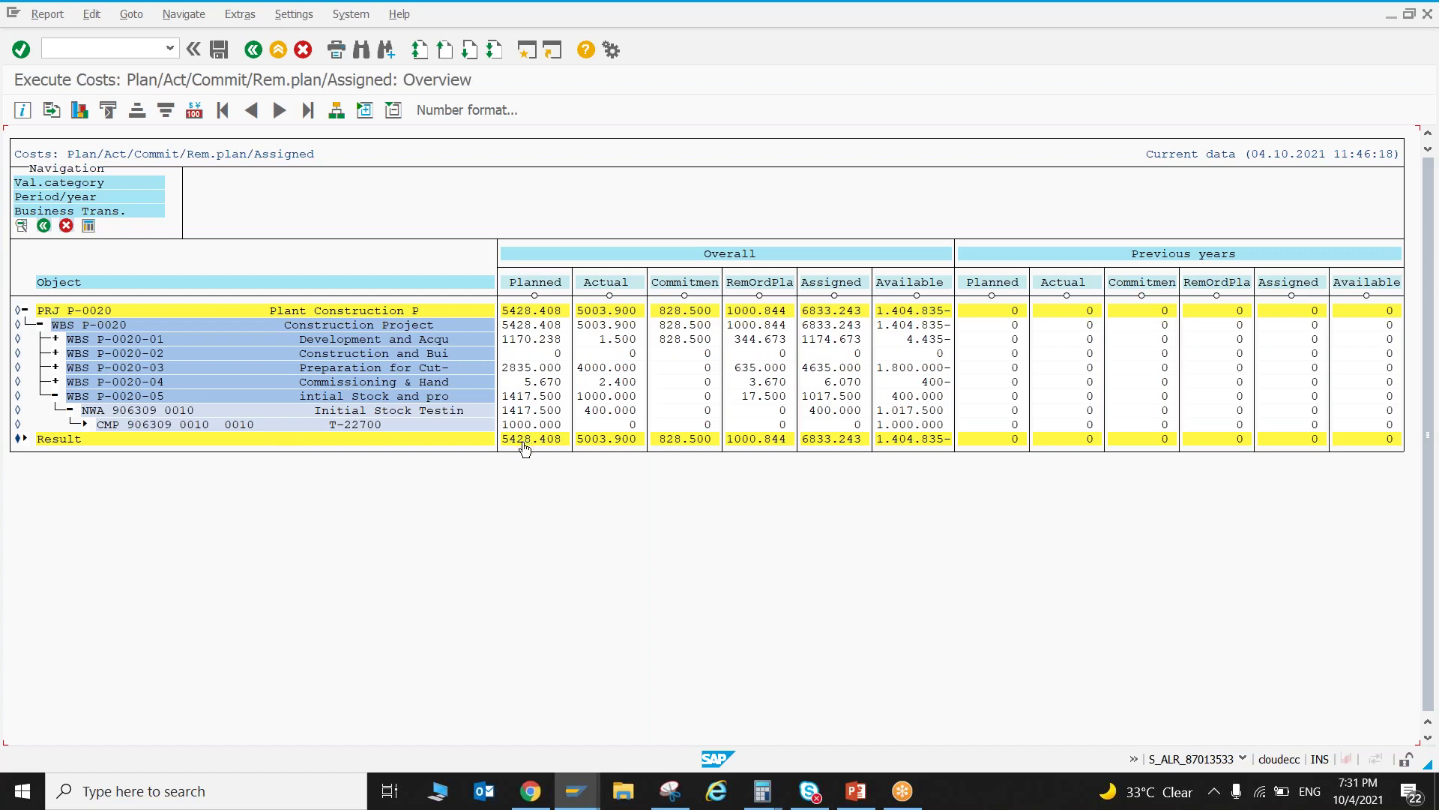
pyautogui.doubleClick(609, 410)
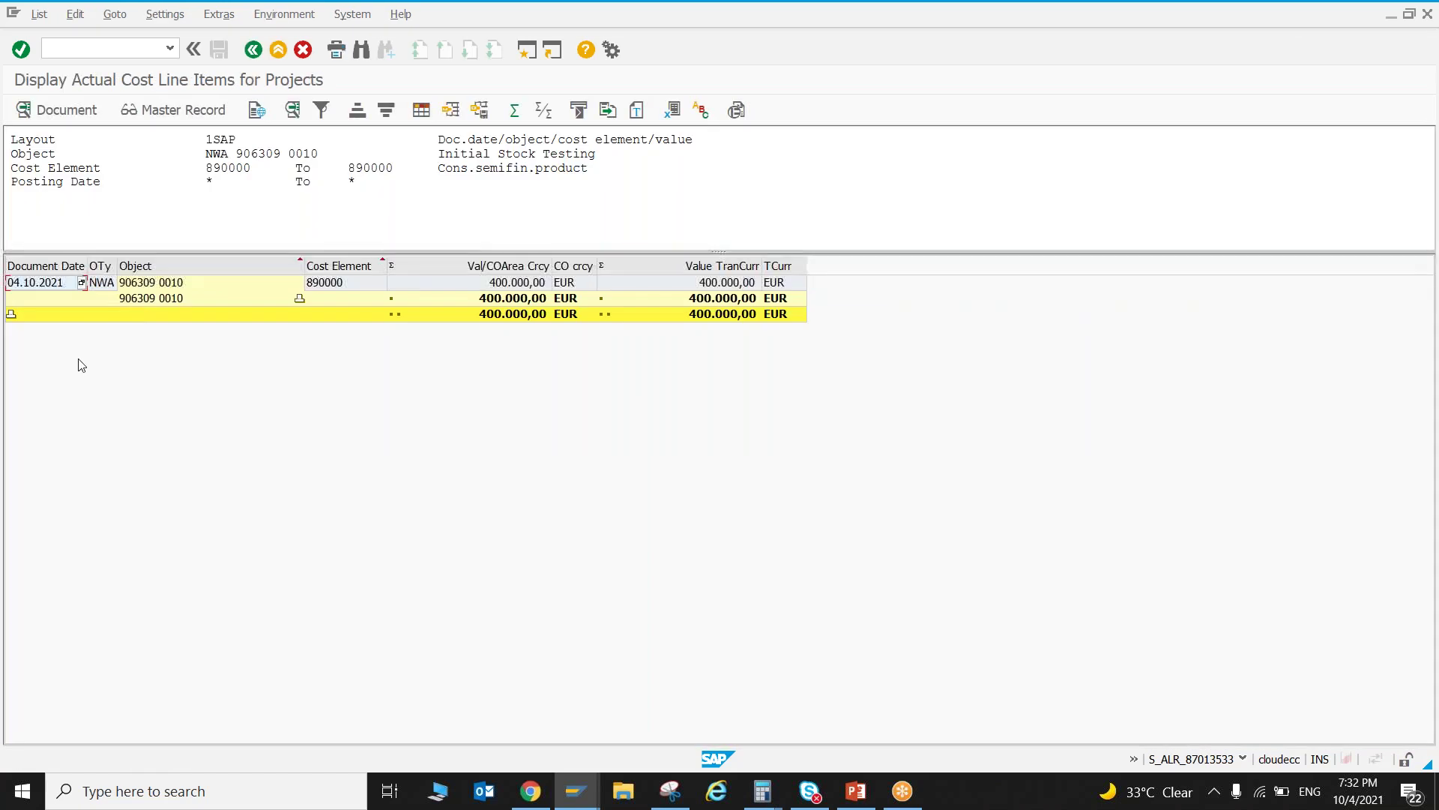
pyautogui.doubleClick(116, 266)
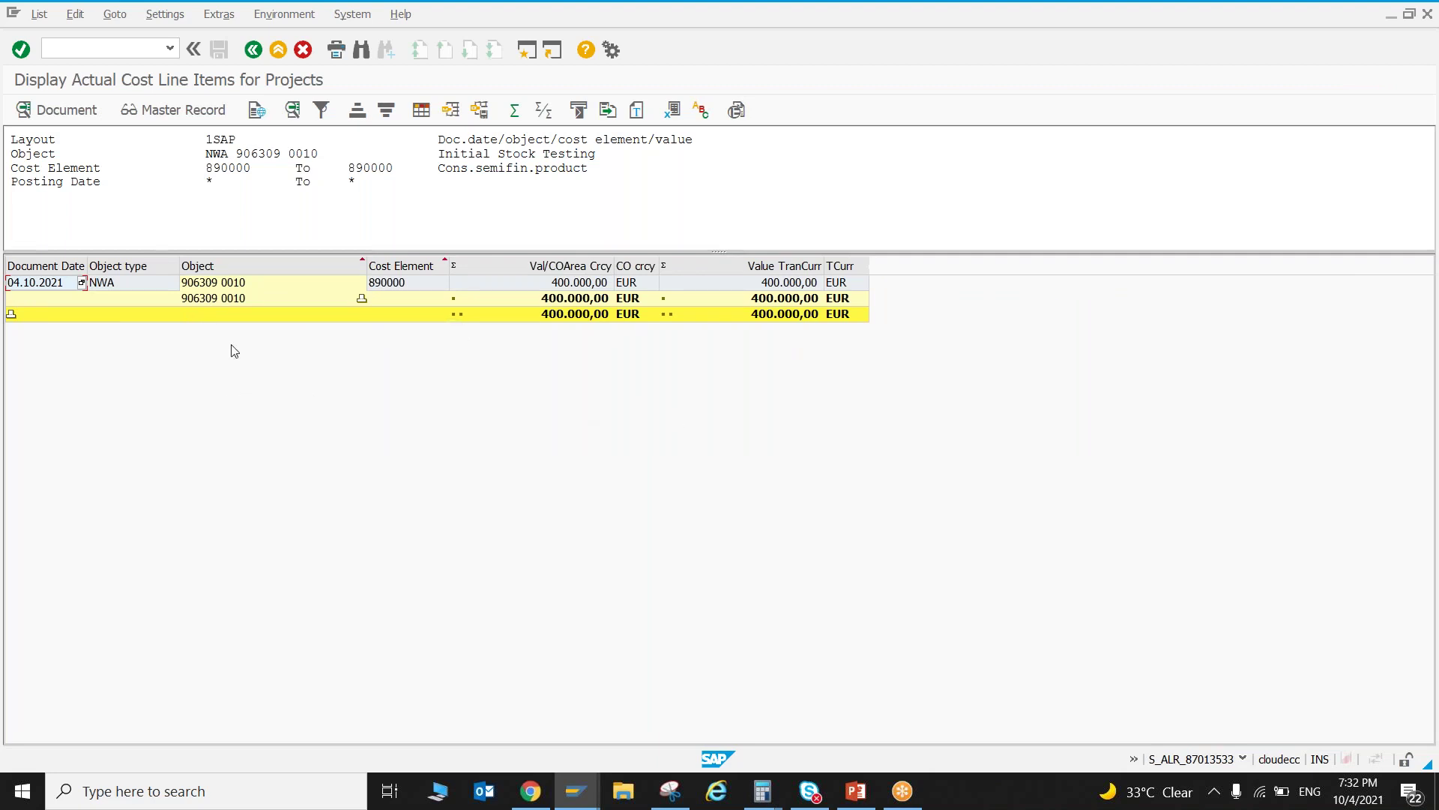
pyautogui.click(252, 50)
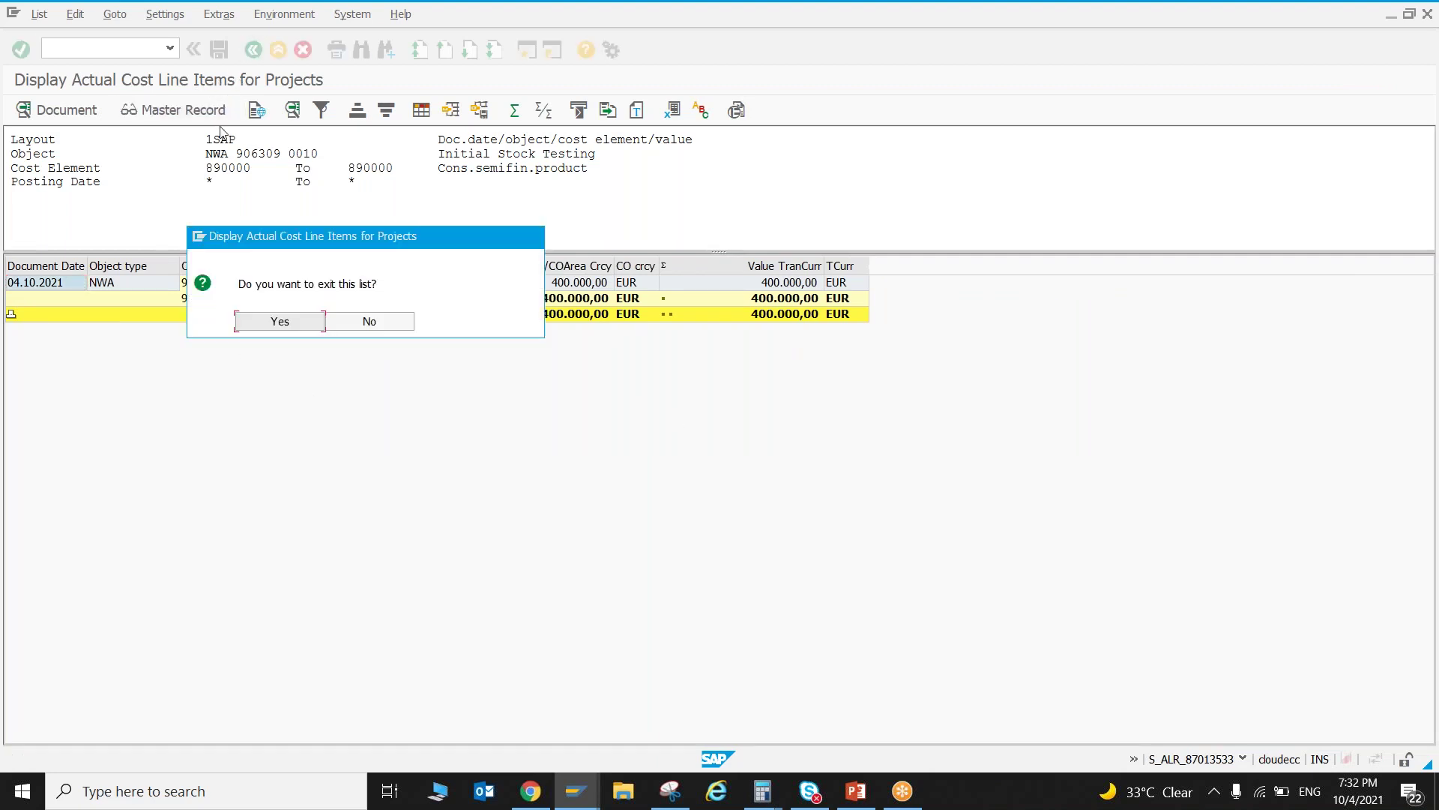
pyautogui.click(264, 324)
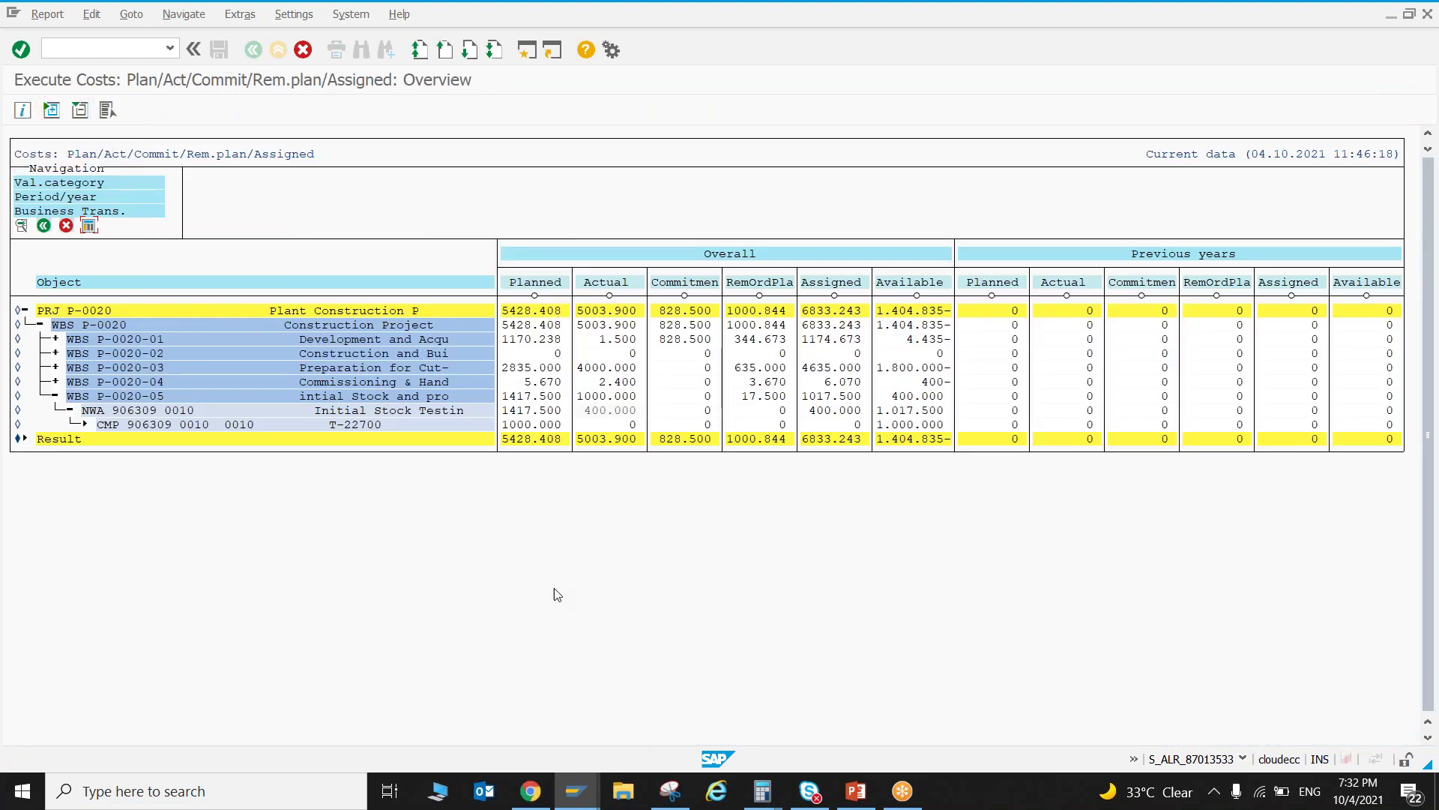
# - Switch to the PowerPoint presentation and go past the Goods Issue slide to slide 13, Business Case-2: Material Procurement
pyautogui.click(859, 791)
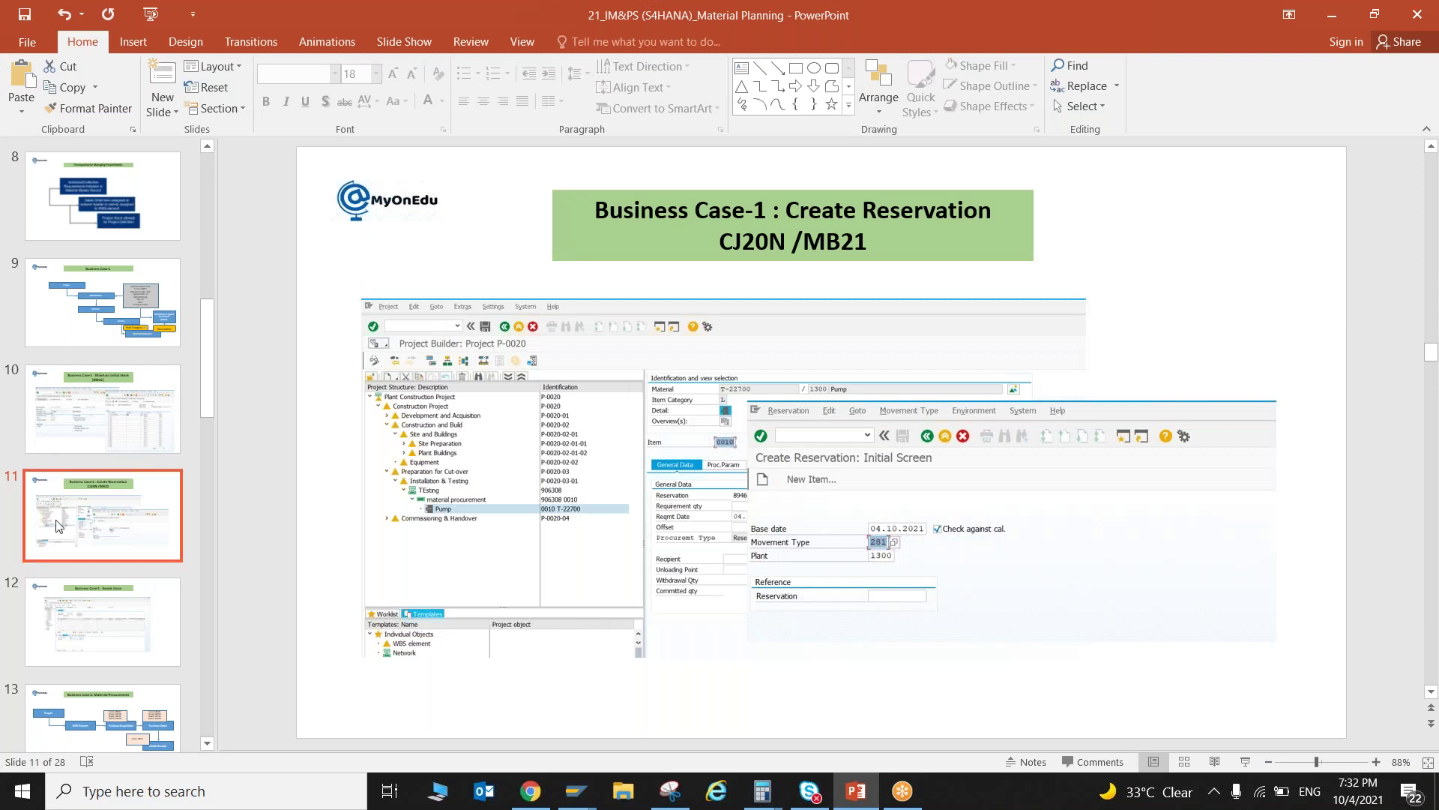
pyautogui.click(75, 623)
pyautogui.scroll(-3, 79, 447)
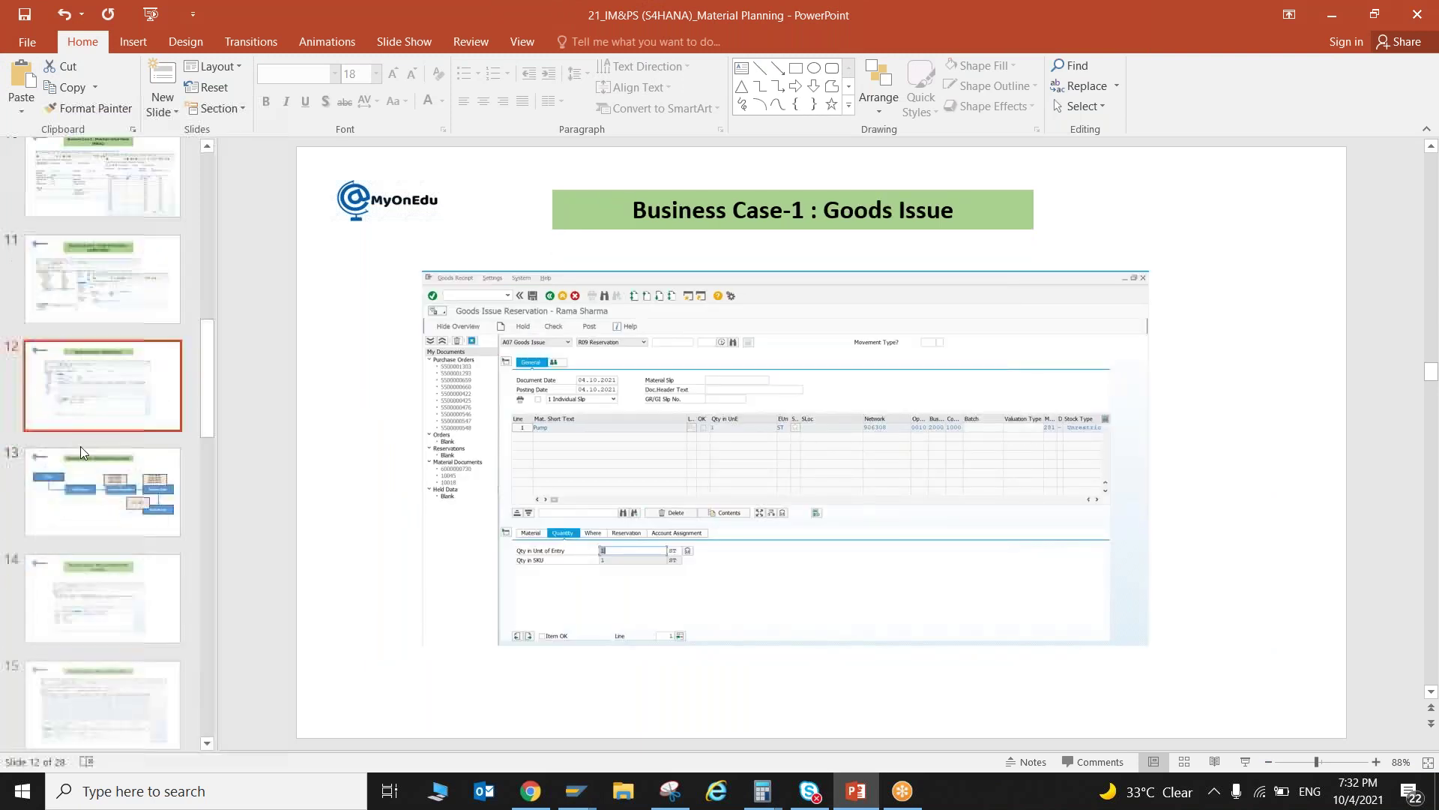
pyautogui.click(82, 453)
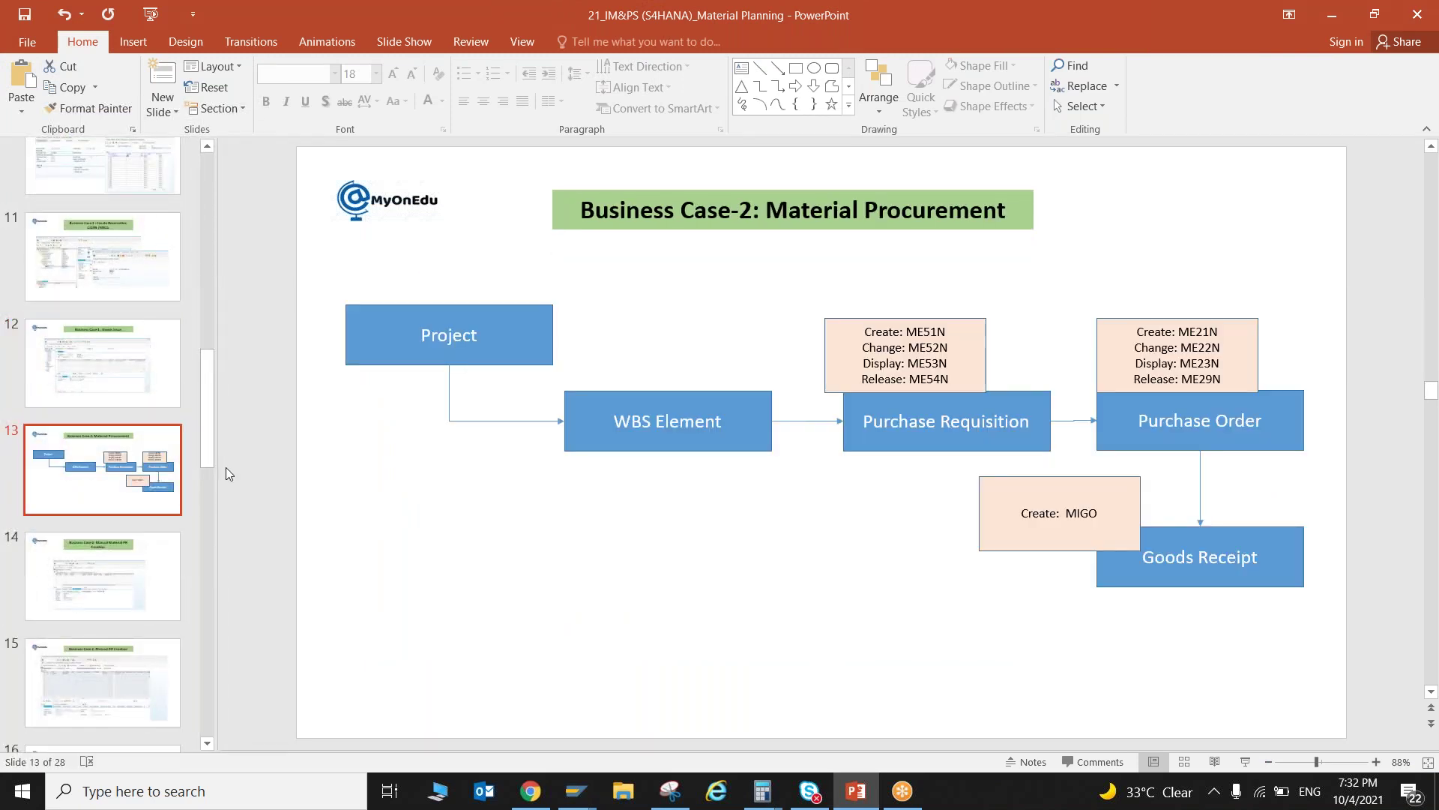
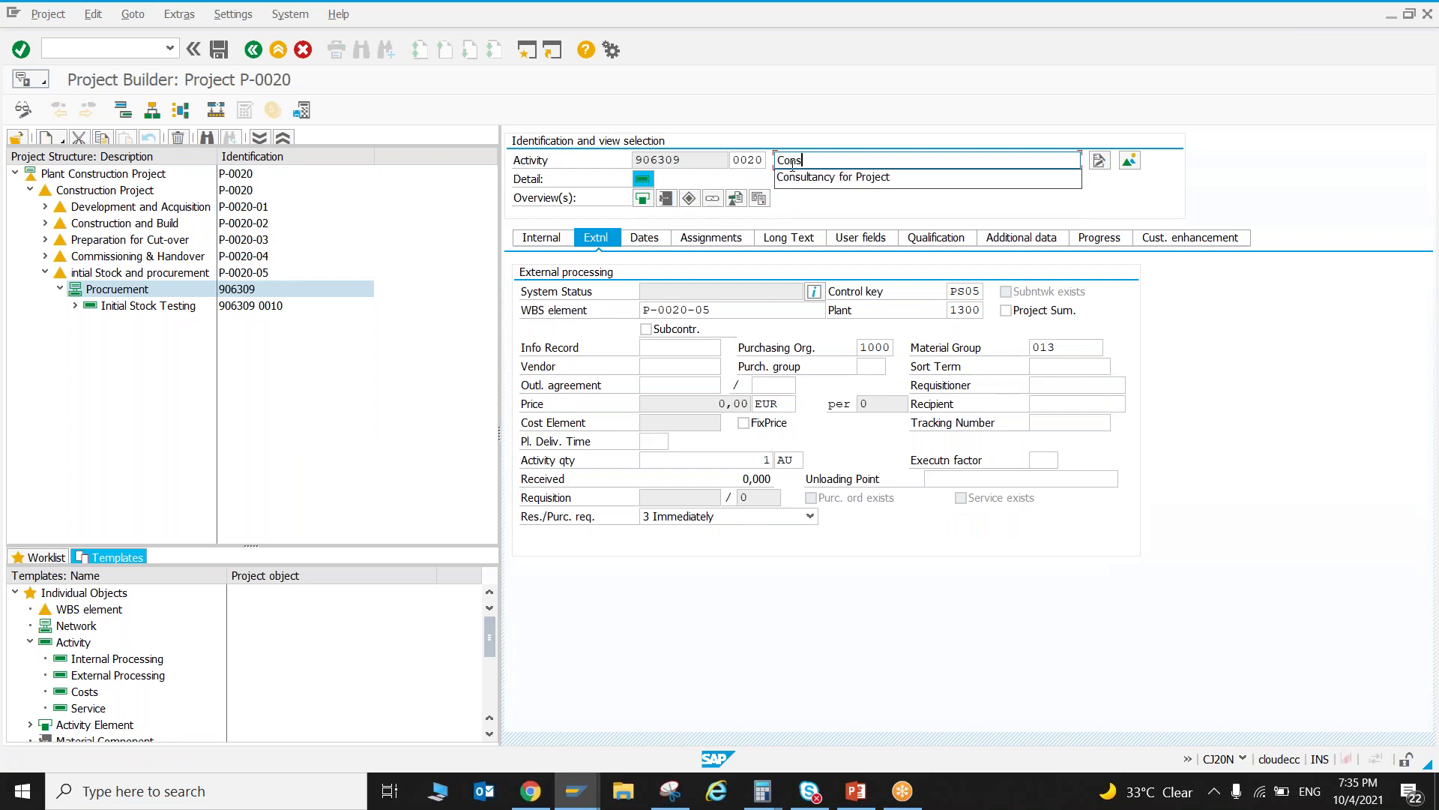
# - Name activity 0020 "Consultancy for Project" and keep its reservation/purchase requisition setting at 3 Immediately
pyautogui.press('Down')
pyautogui.press('Return')
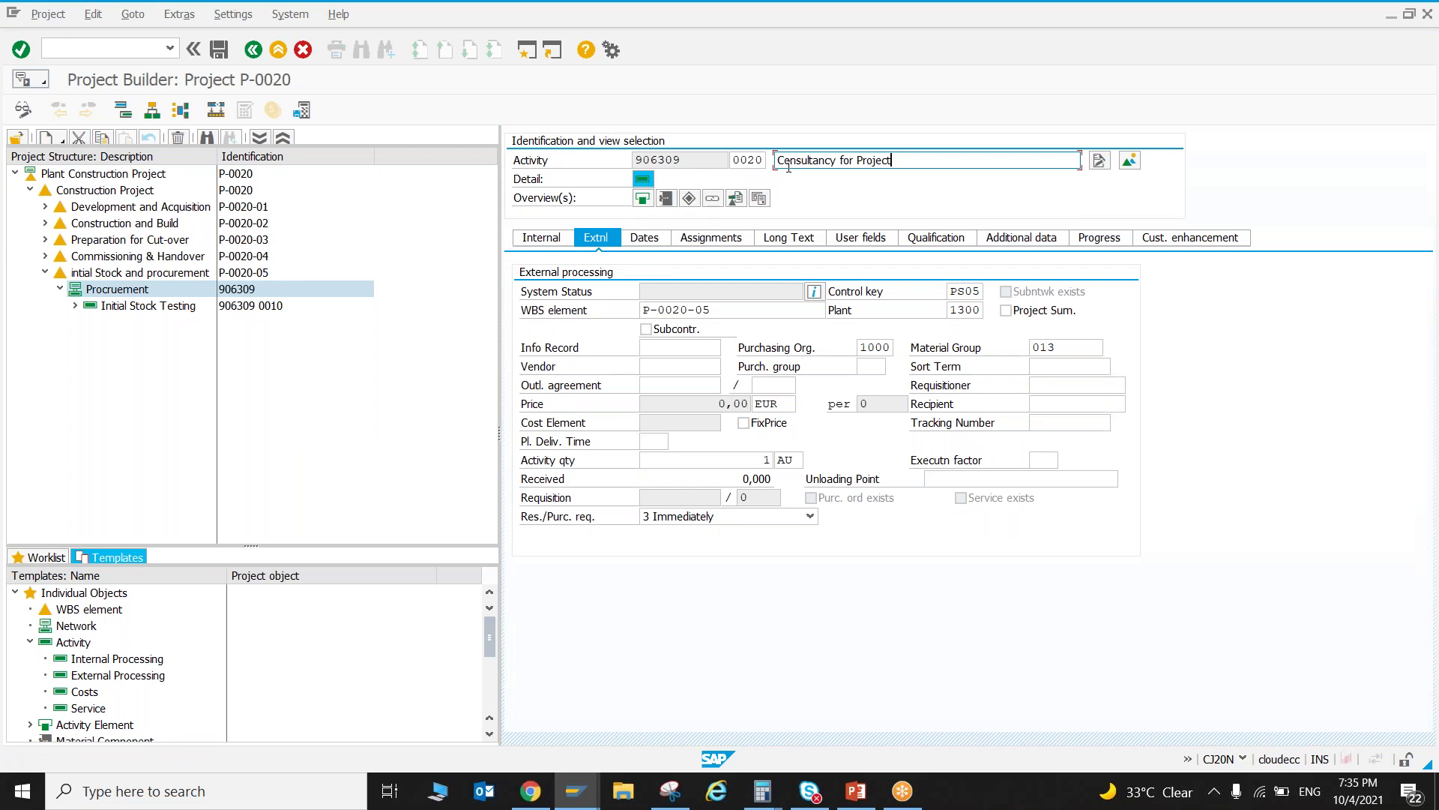
pyautogui.click(656, 519)
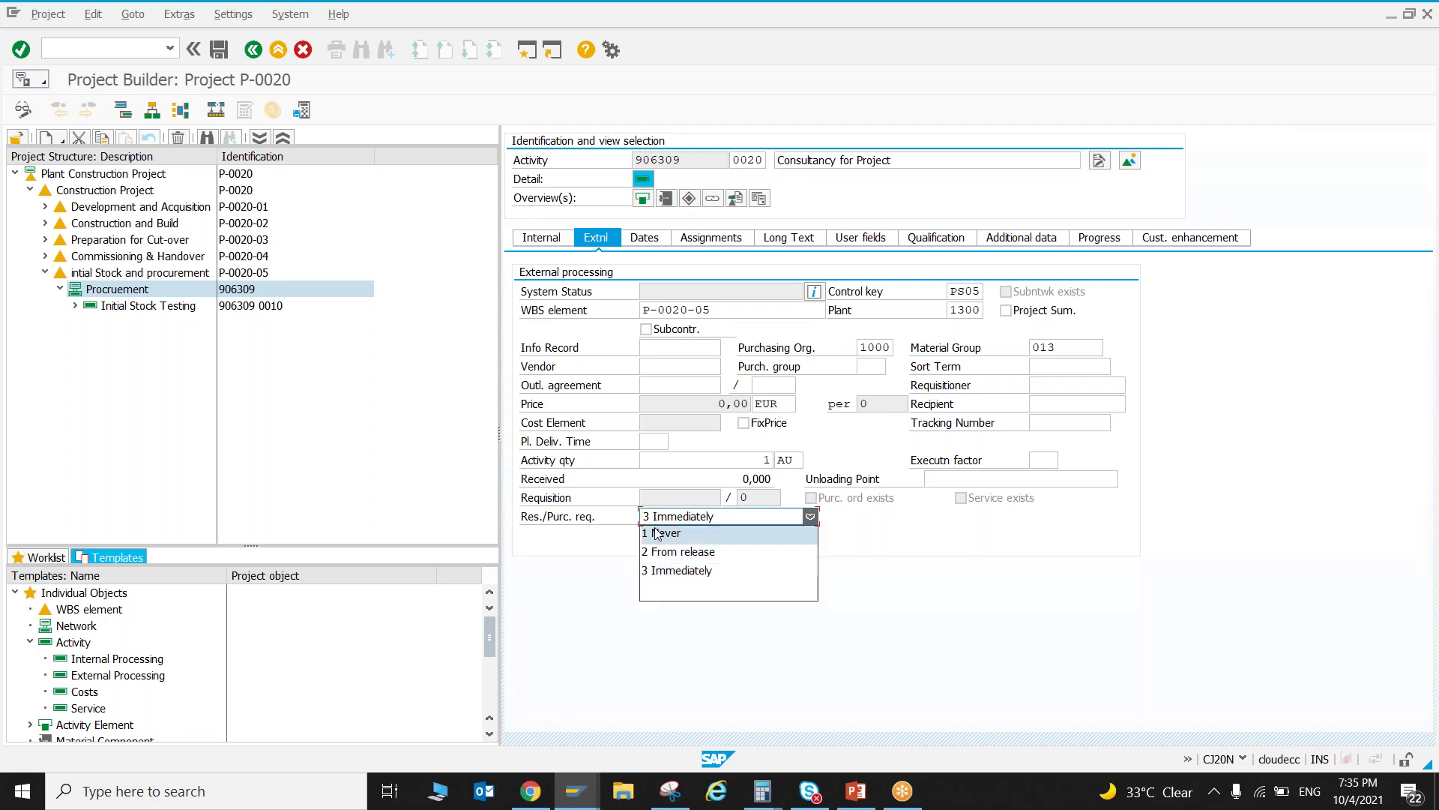
pyautogui.click(677, 571)
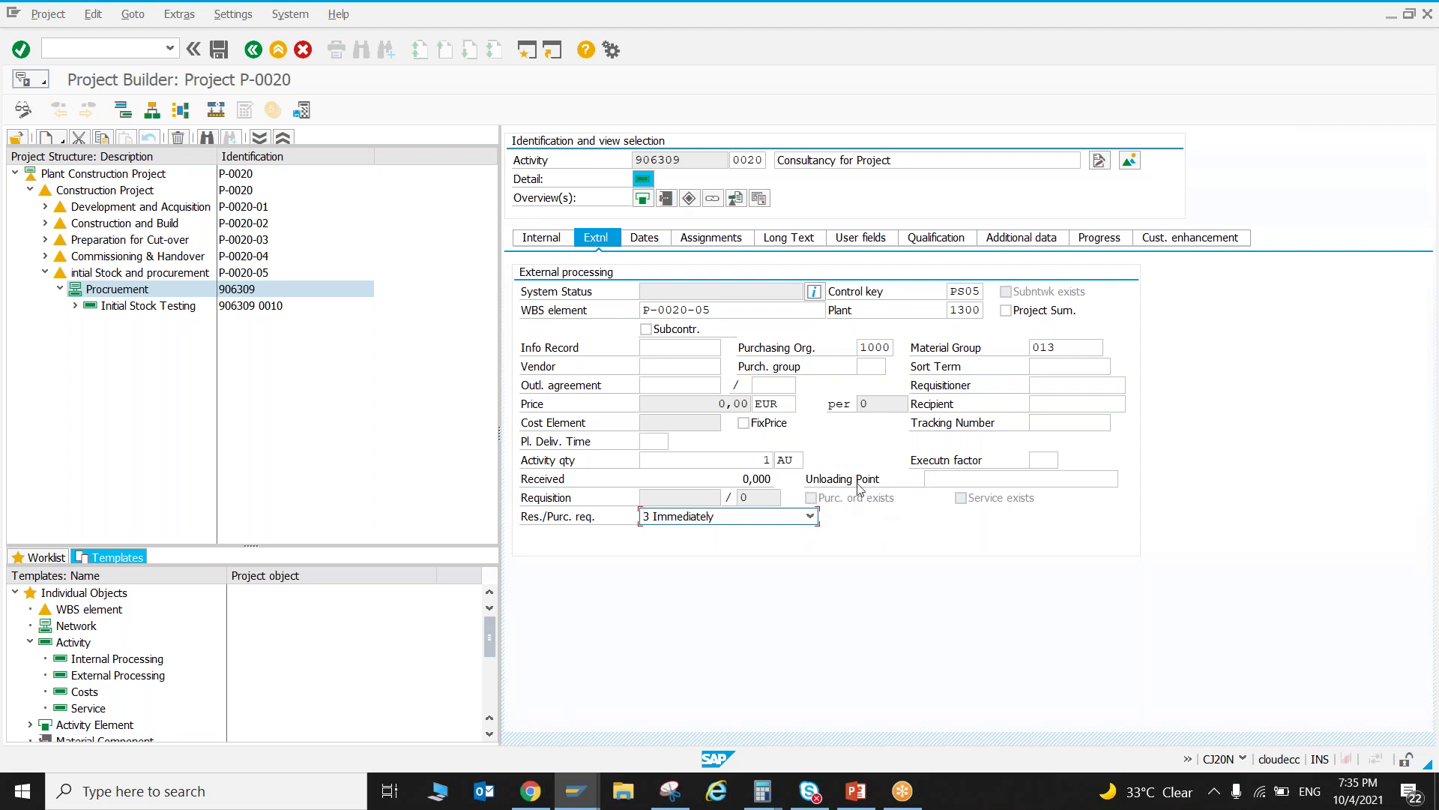
# - Assign purchasing group 001 to the consultancy activity's external processing data and proceed to its service specifications
pyautogui.press('Return')
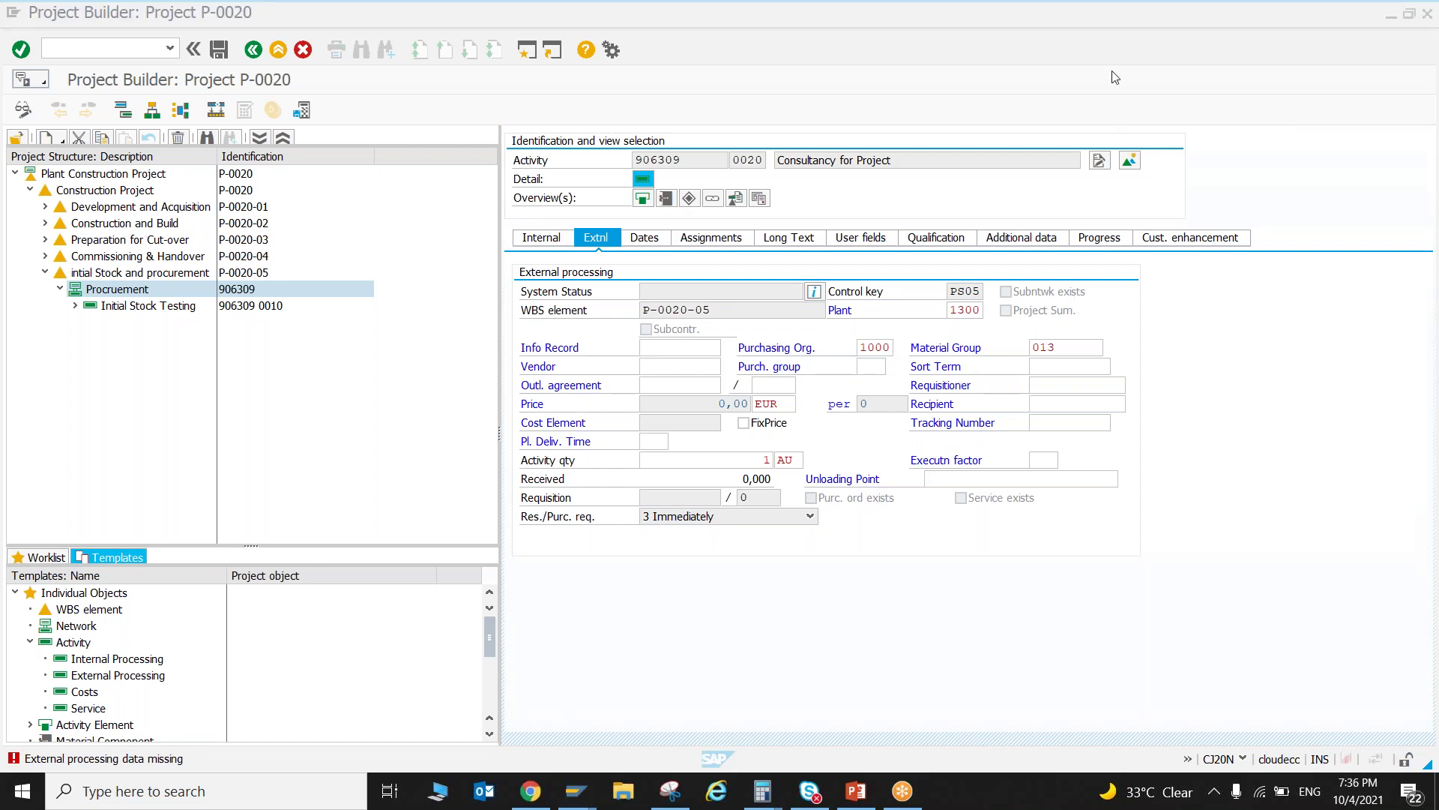
pyautogui.click(870, 367)
pyautogui.click(870, 382)
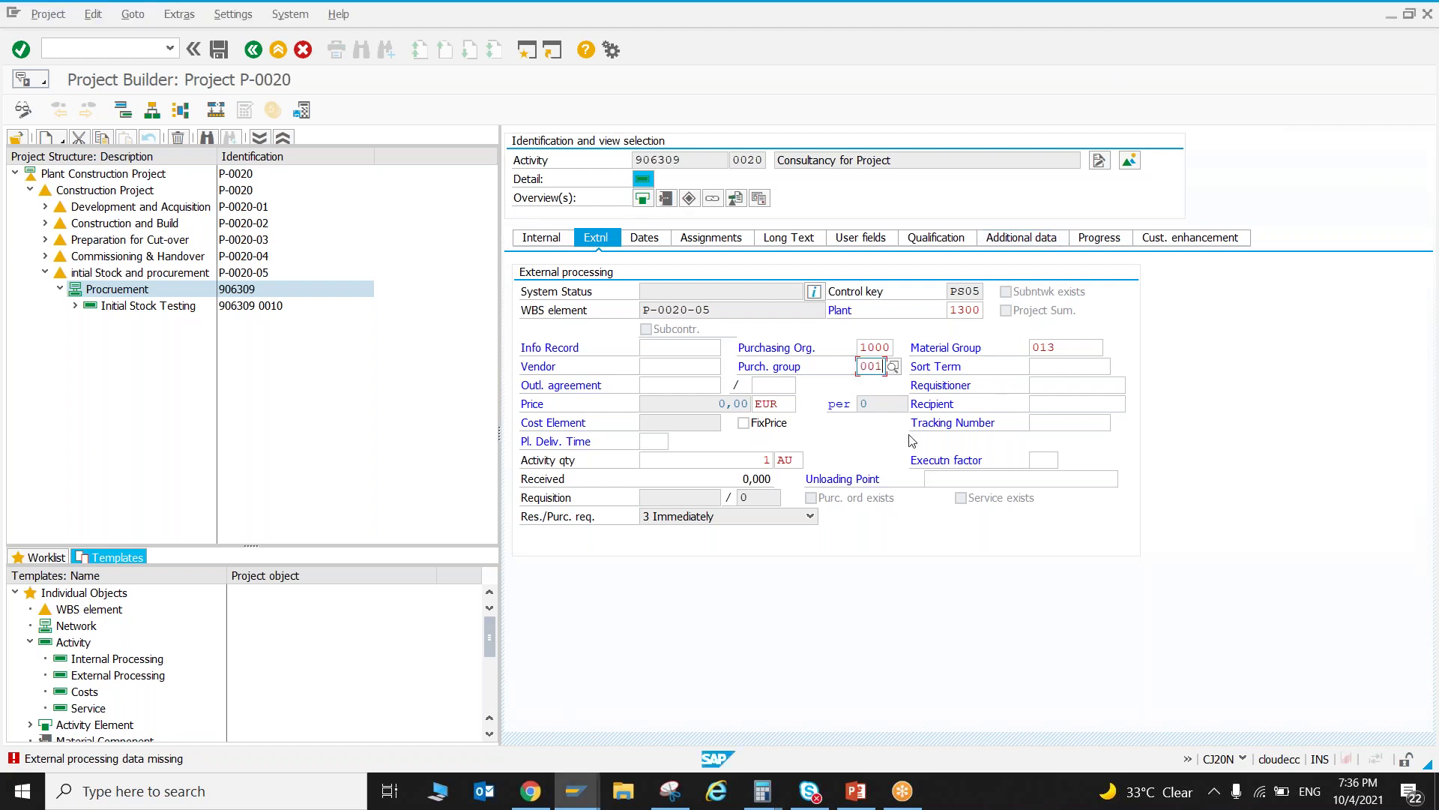
pyautogui.press('Return')
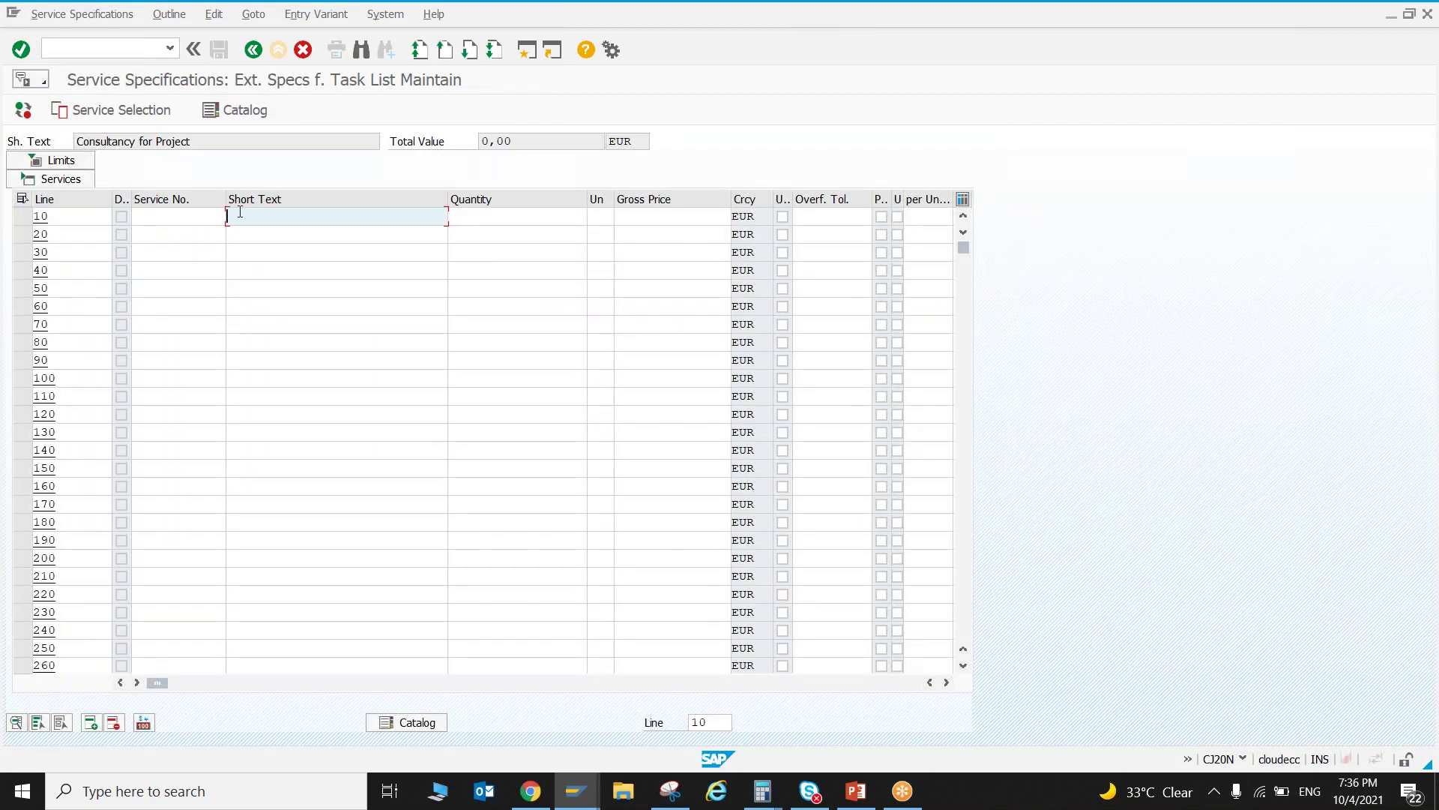
# - Enter Service 1 in line 10 of the service specifications with quantity 5 AU and gross price 600,000 EUR
pyautogui.write('Se')
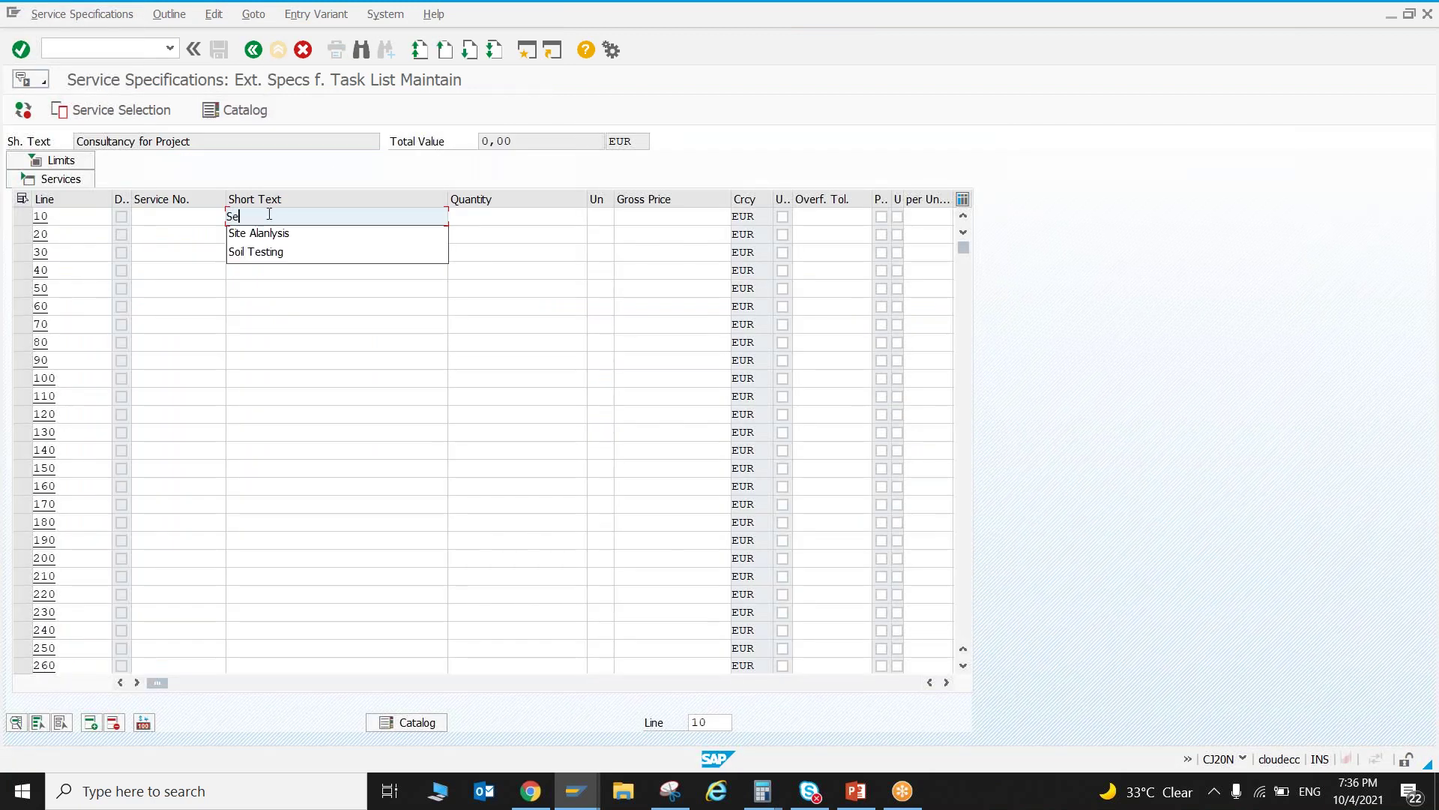
pyautogui.write('rvice ')
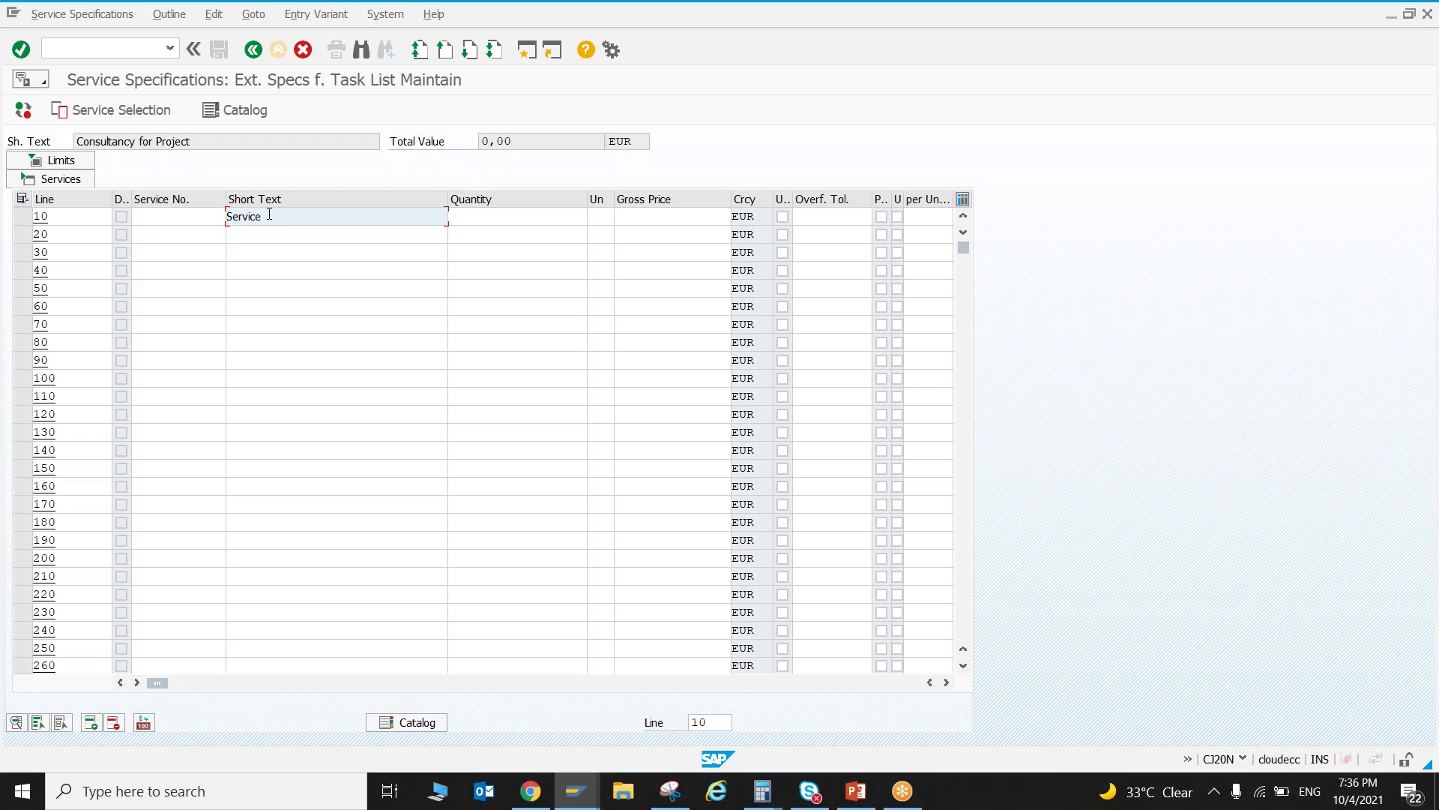
pyautogui.write('1')
pyautogui.press('Tab')
pyautogui.write('5')
pyautogui.press('Tab')
pyautogui.write('AU')
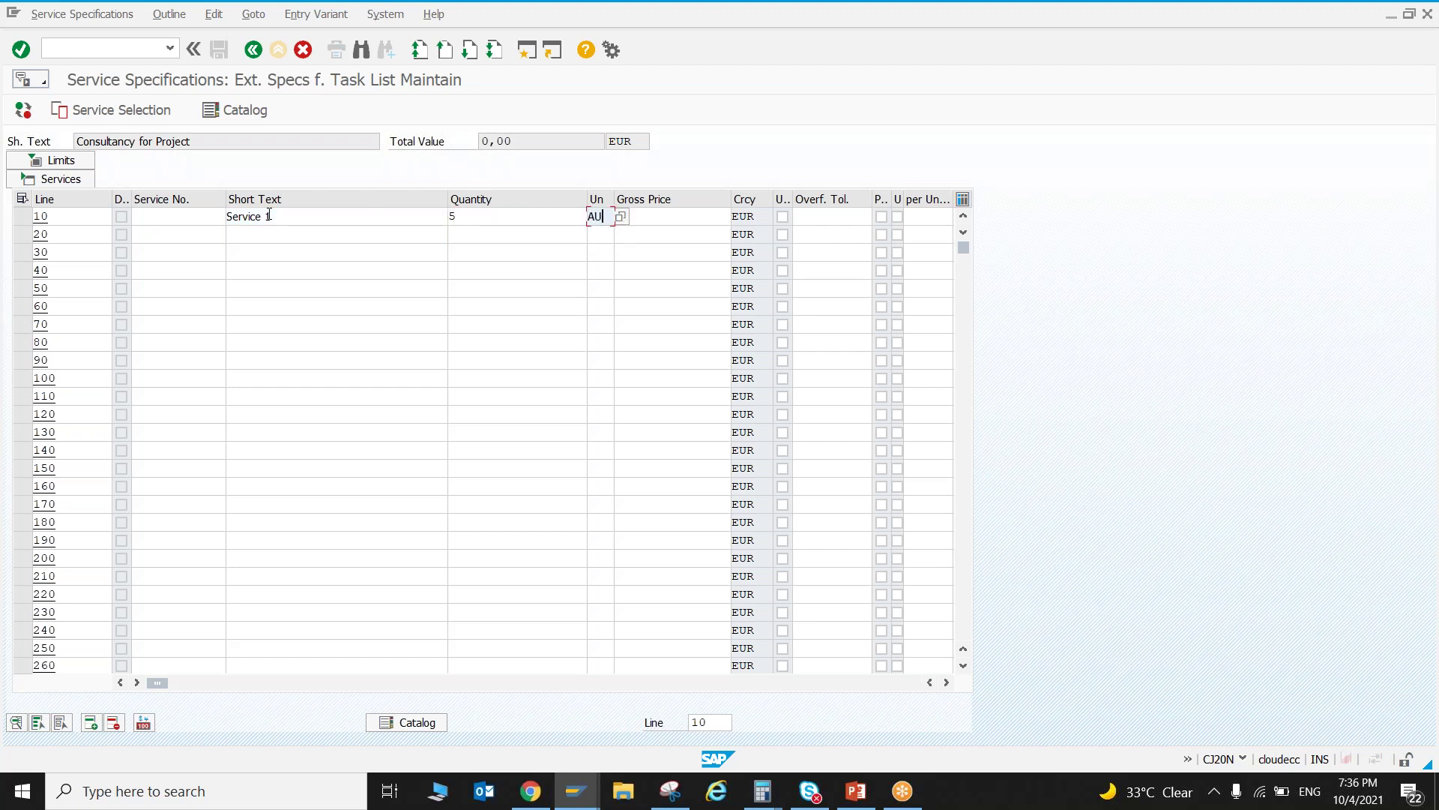
pyautogui.press('Tab')
pyautogui.write('60000')
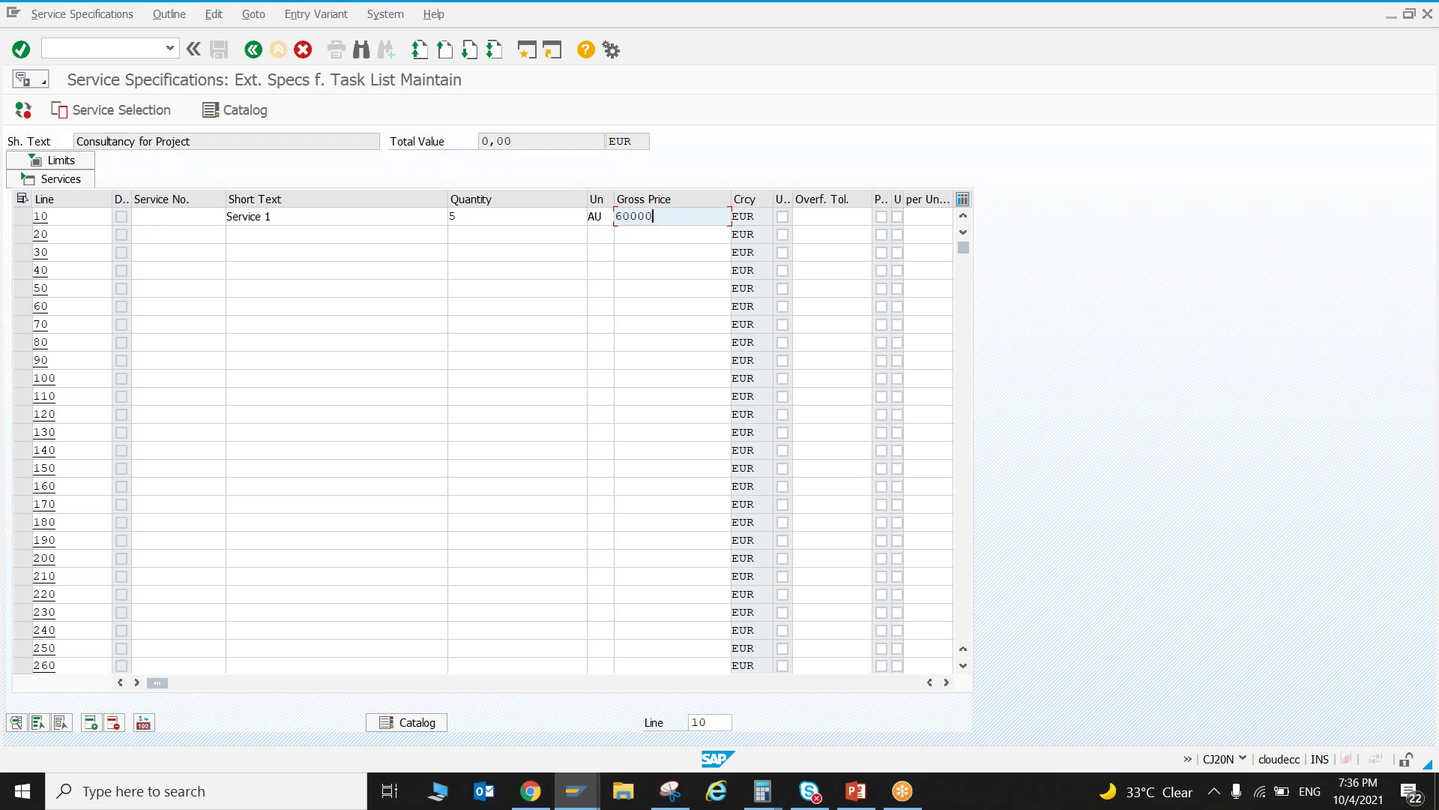
pyautogui.press('Return')
pyautogui.moveTo(227, 216); pyautogui.dragTo(270, 215)
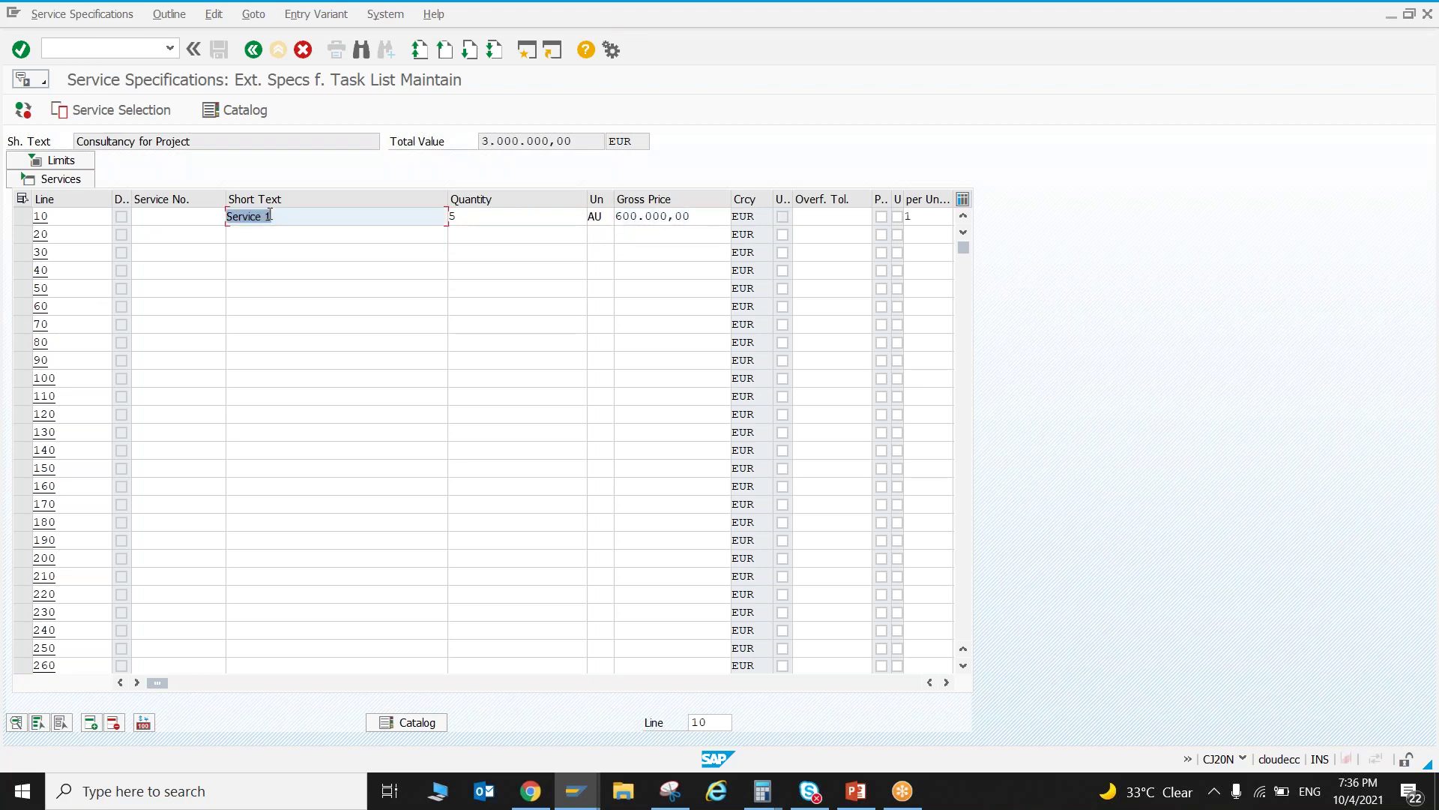
# - Enter Service 2 in line 20 of the service specifications with quantity 4 AU and gross price 1,000,000 EUR
pyautogui.click(301, 234)
pyautogui.write('Se')
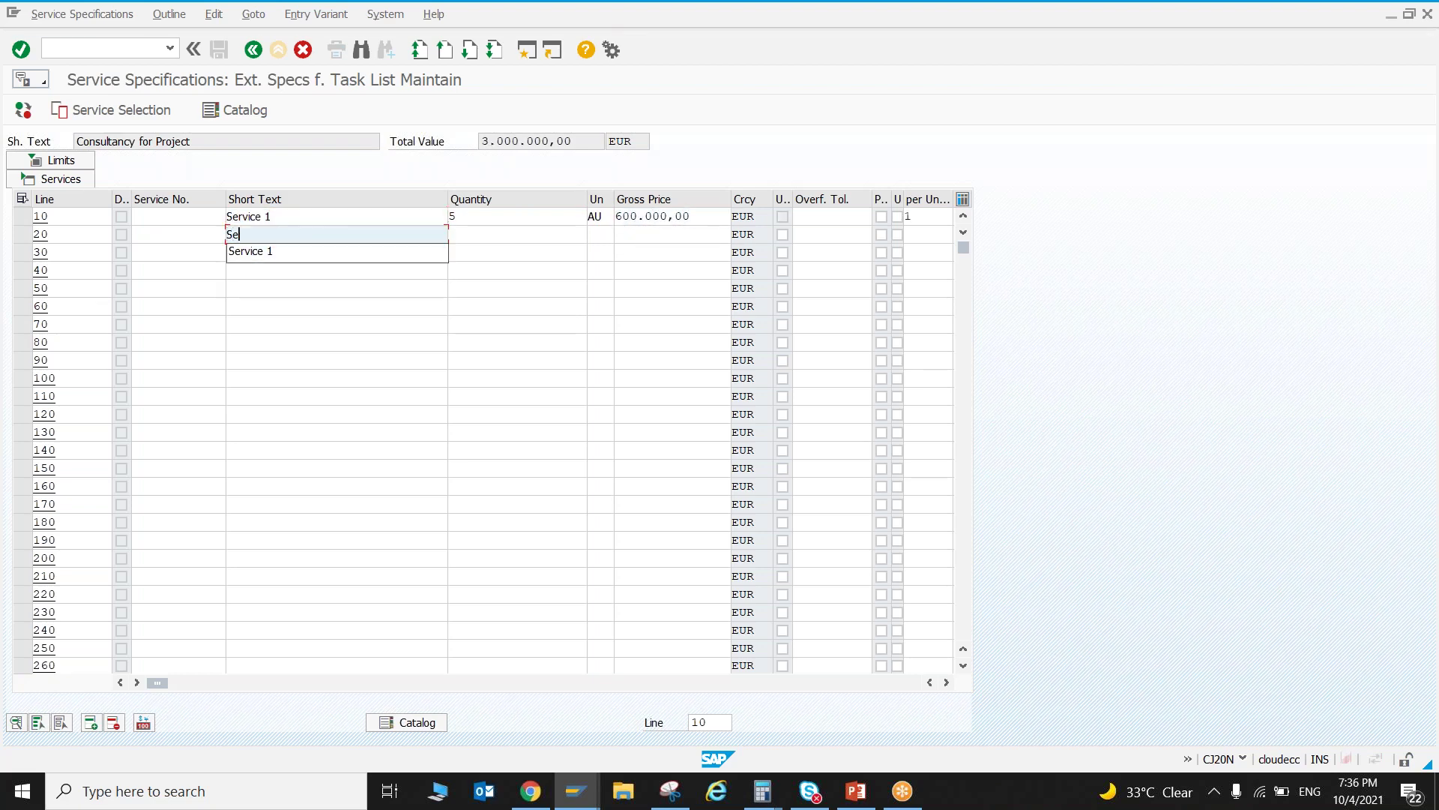
pyautogui.write('rvice 2')
pyautogui.press('Tab')
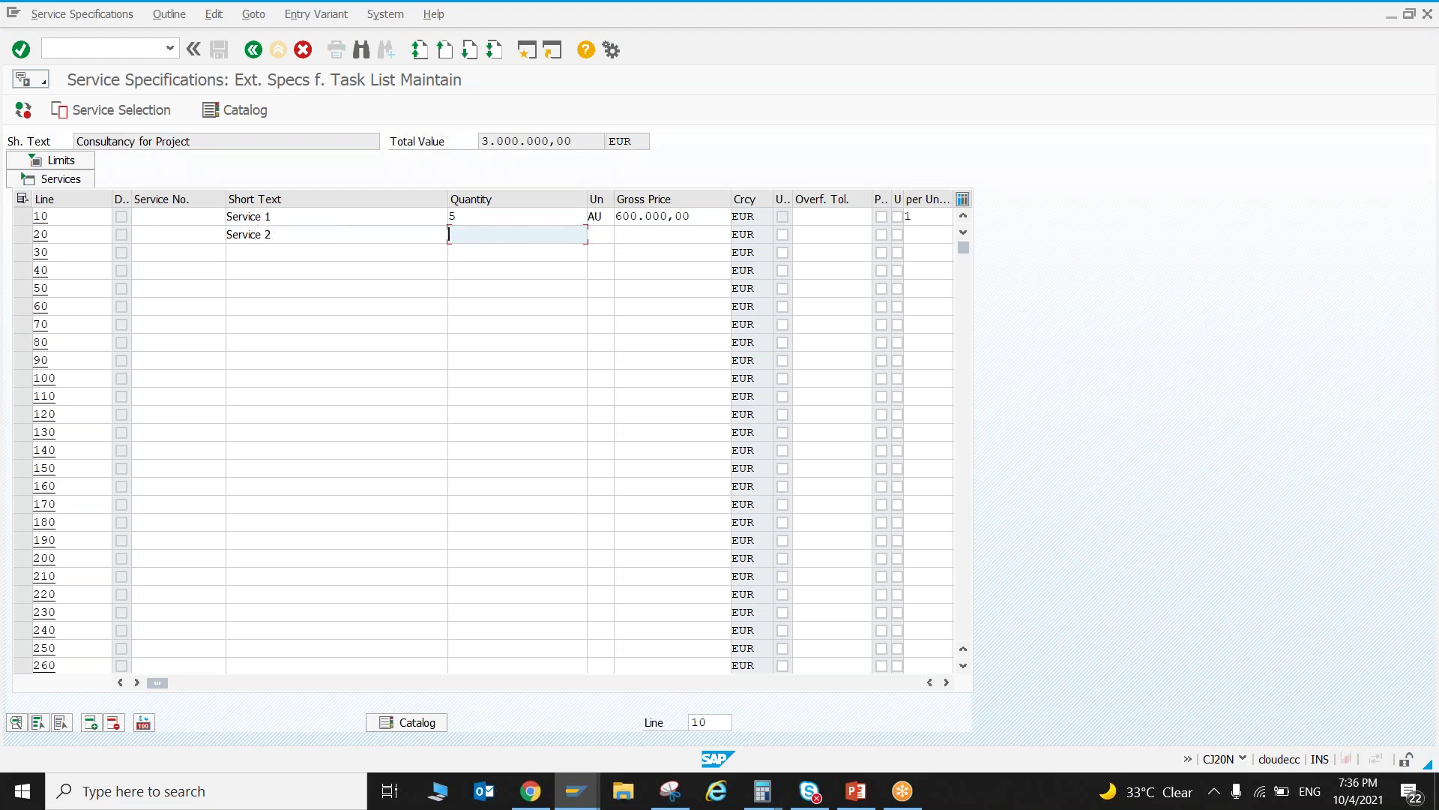
pyautogui.write('4')
pyautogui.press('Tab')
pyautogui.write('AU')
pyautogui.press('Tab')
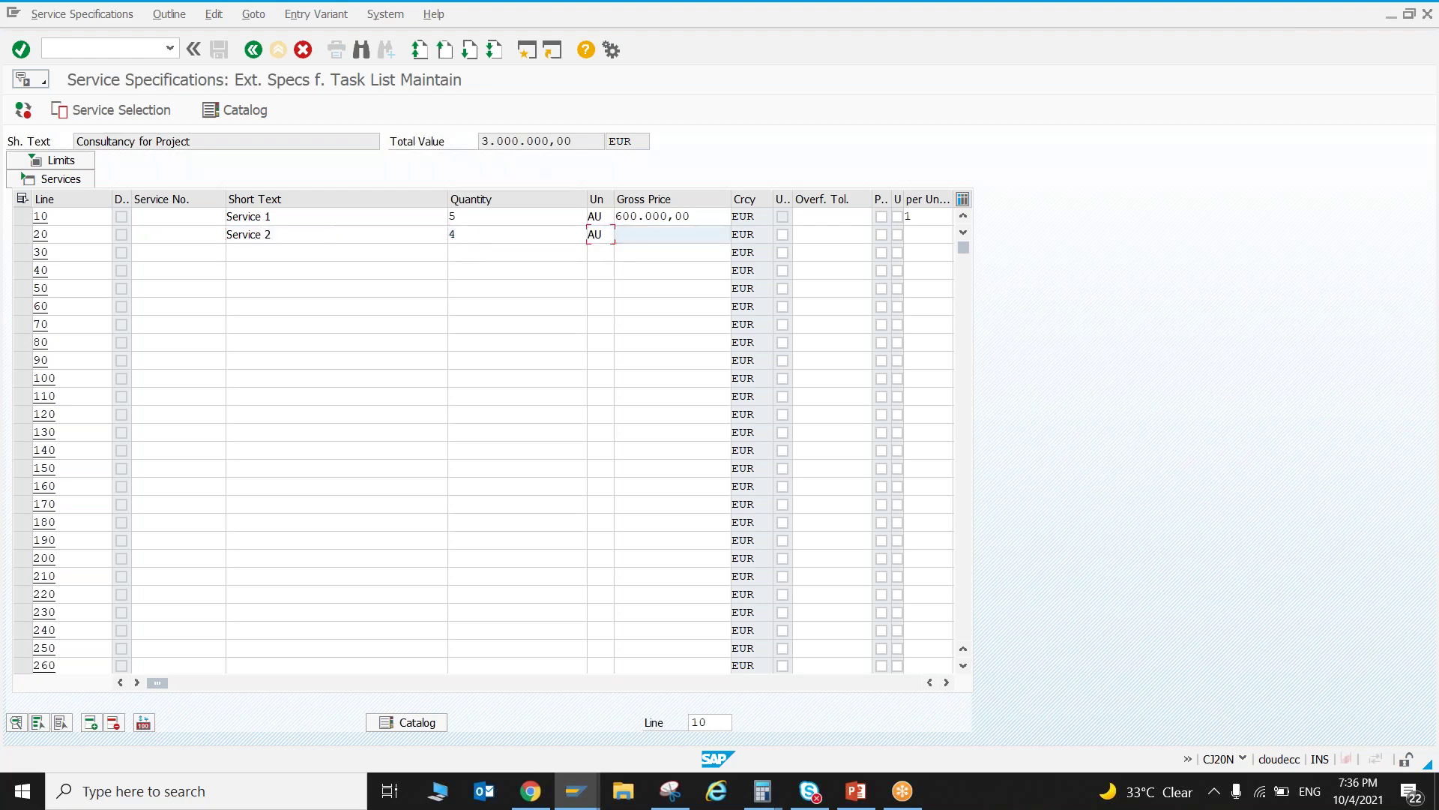
pyautogui.write('1000000')
pyautogui.press('Return')
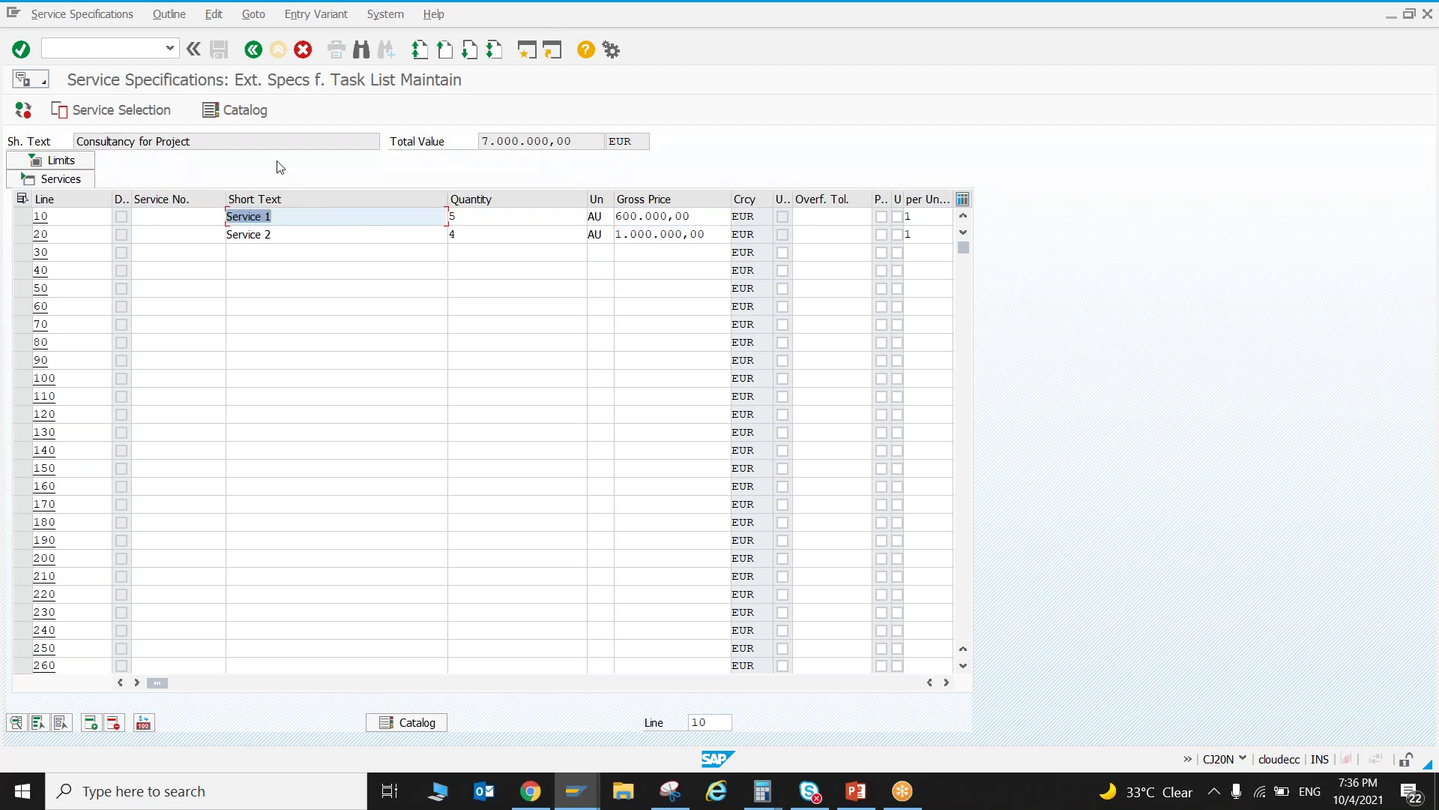
# - Return from the service specifications, save project P-0020 and reopen it at the Consultancy for Project activity
pyautogui.click(253, 50)
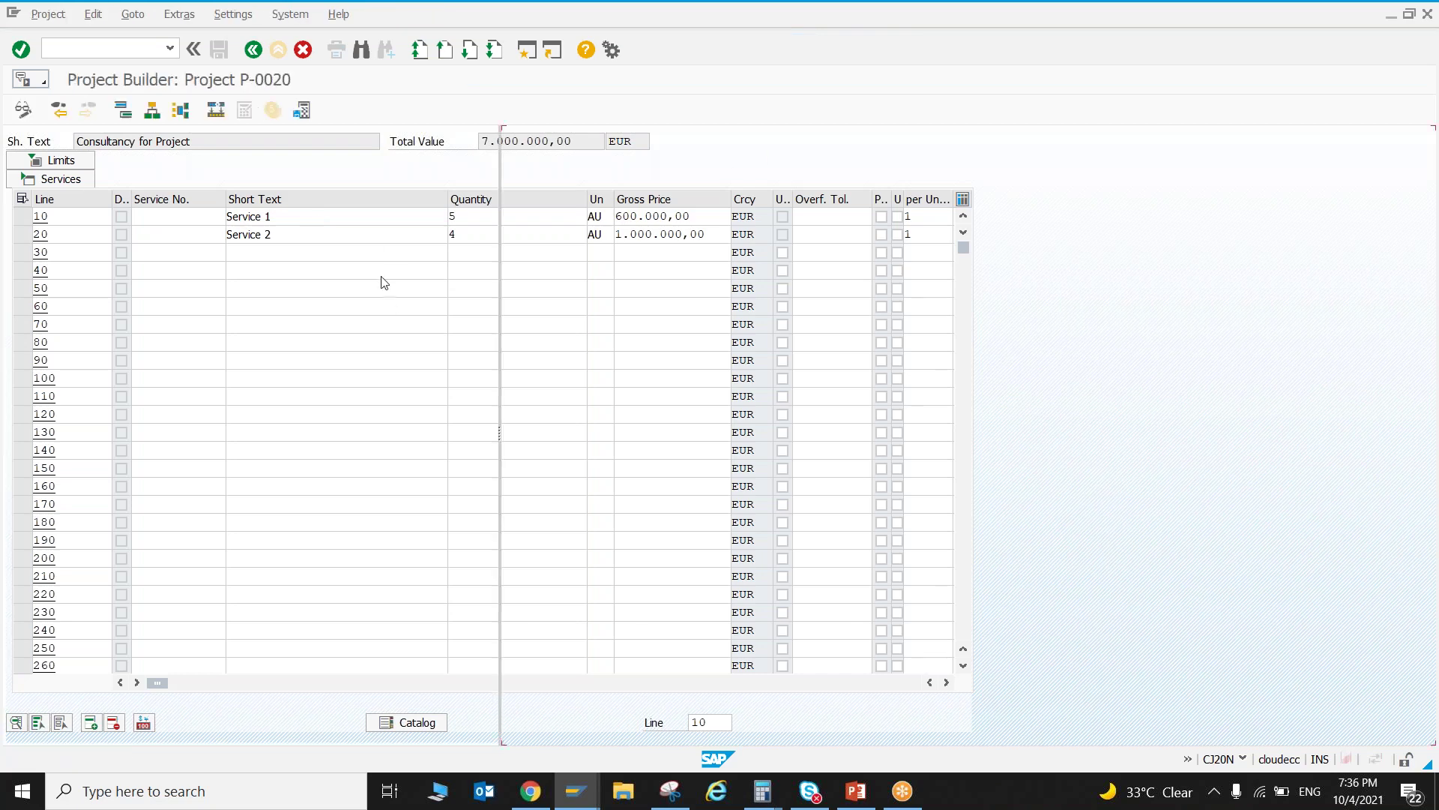
pyautogui.click(299, 109)
pyautogui.click(280, 377)
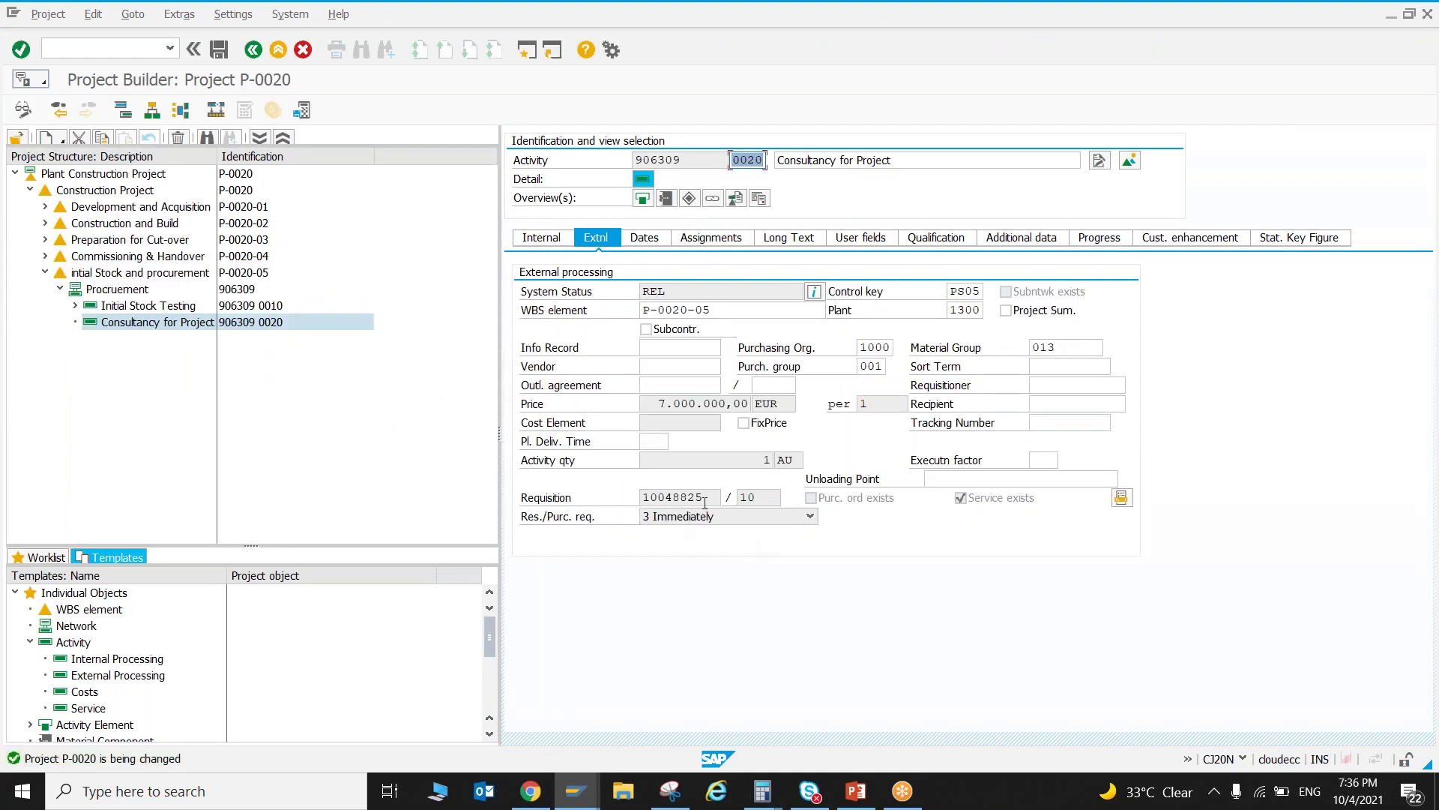
pyautogui.moveTo(705, 499); pyautogui.dragTo(646, 498)
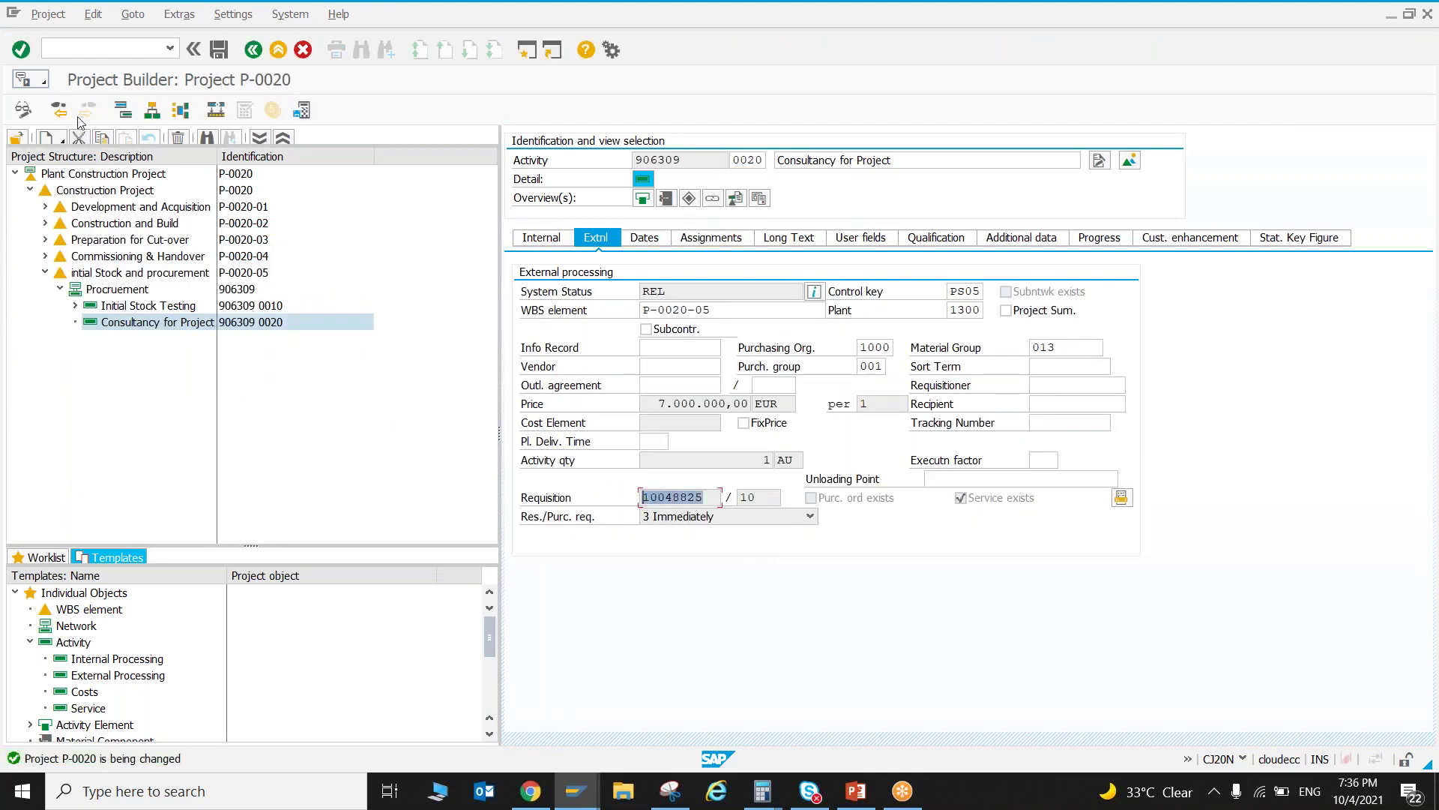
pyautogui.click(128, 328)
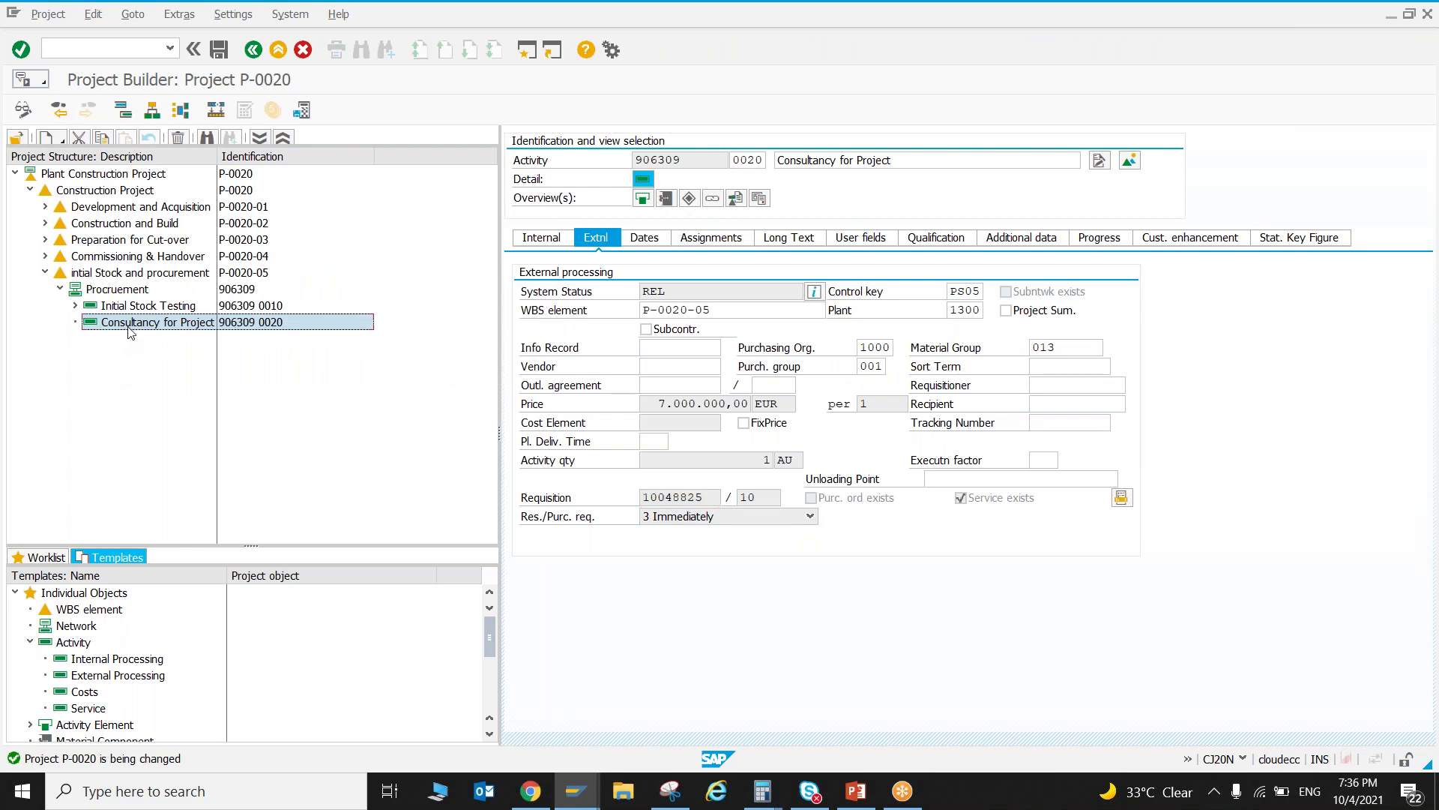
pyautogui.click(93, 14)
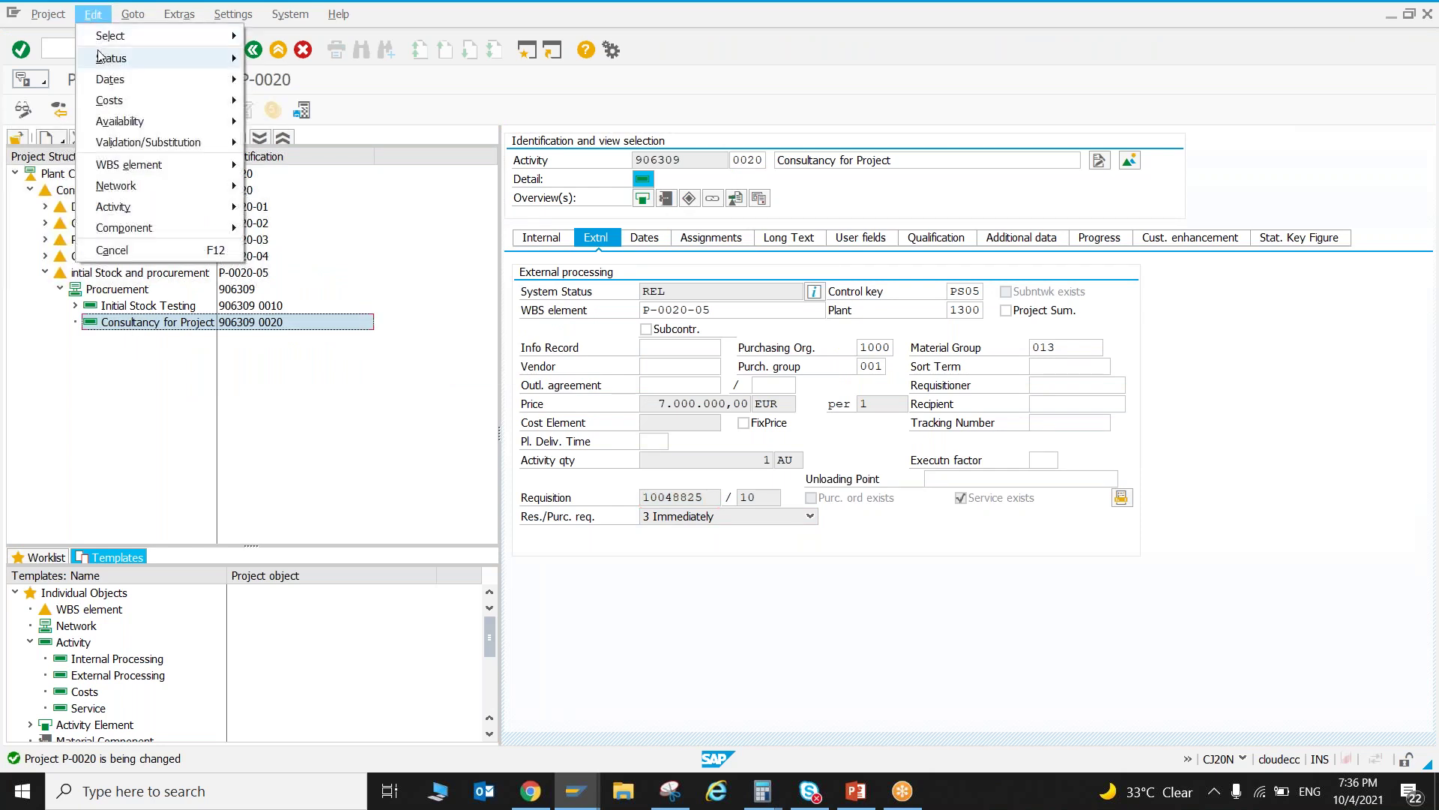
pyautogui.moveTo(163, 213)
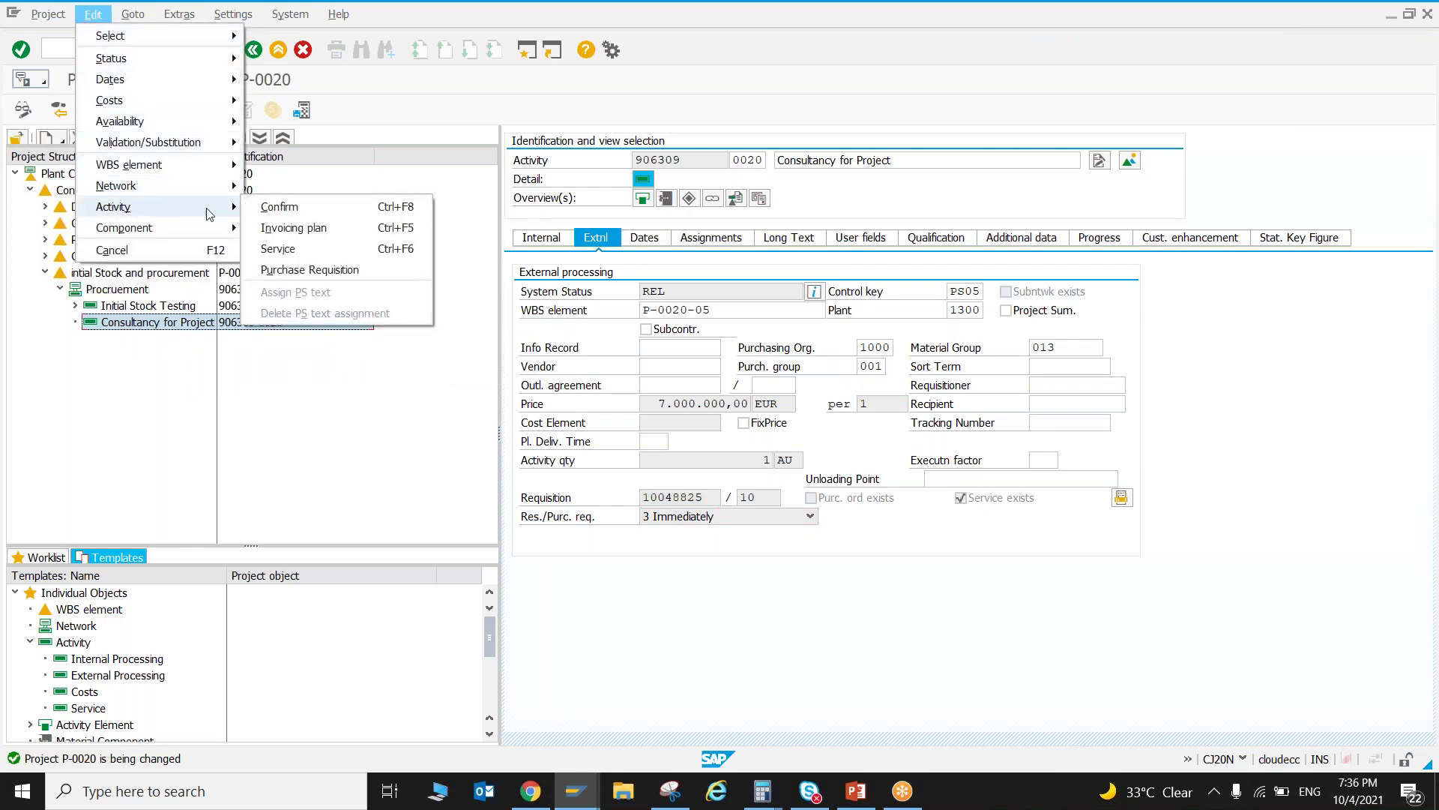
pyautogui.click(310, 270)
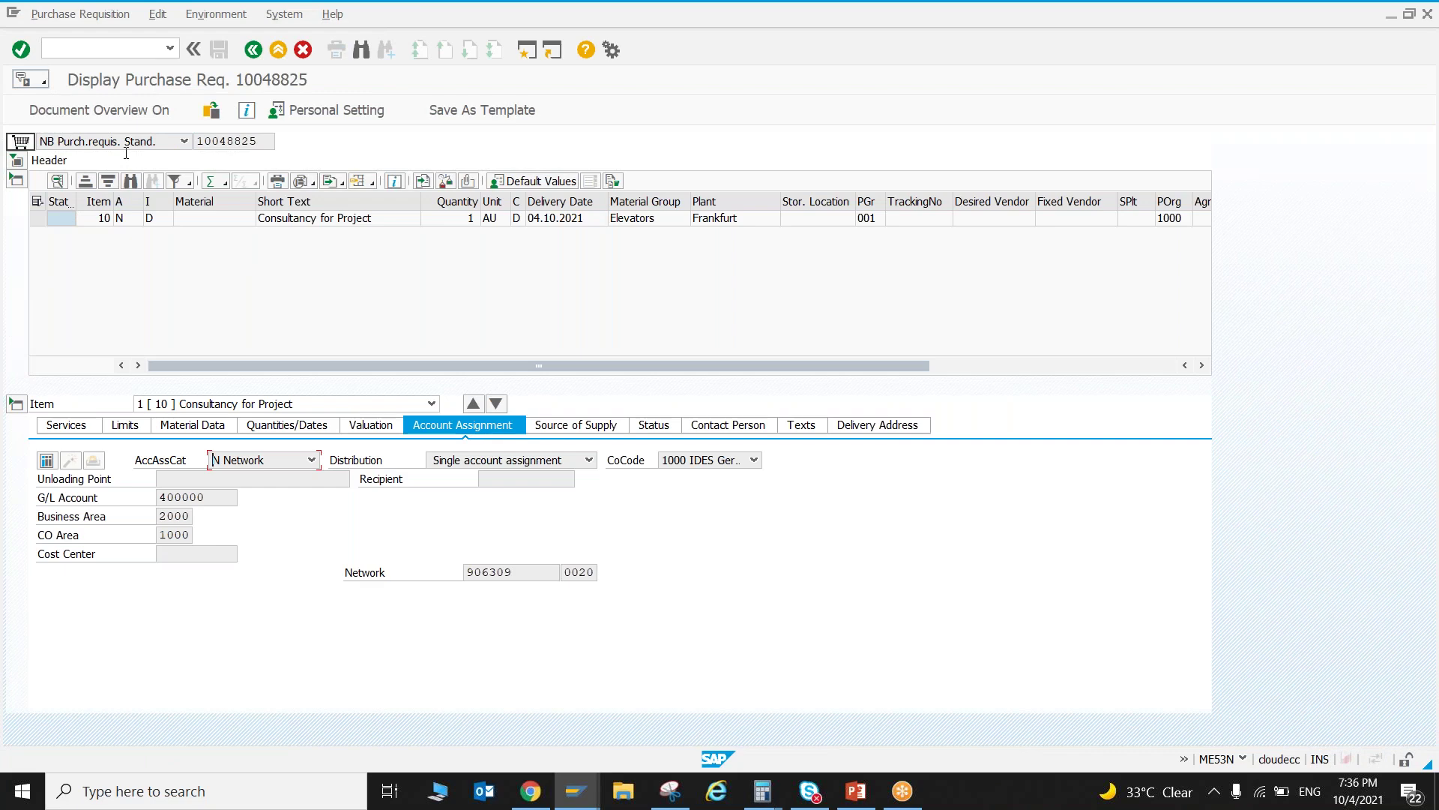
pyautogui.click(184, 141)
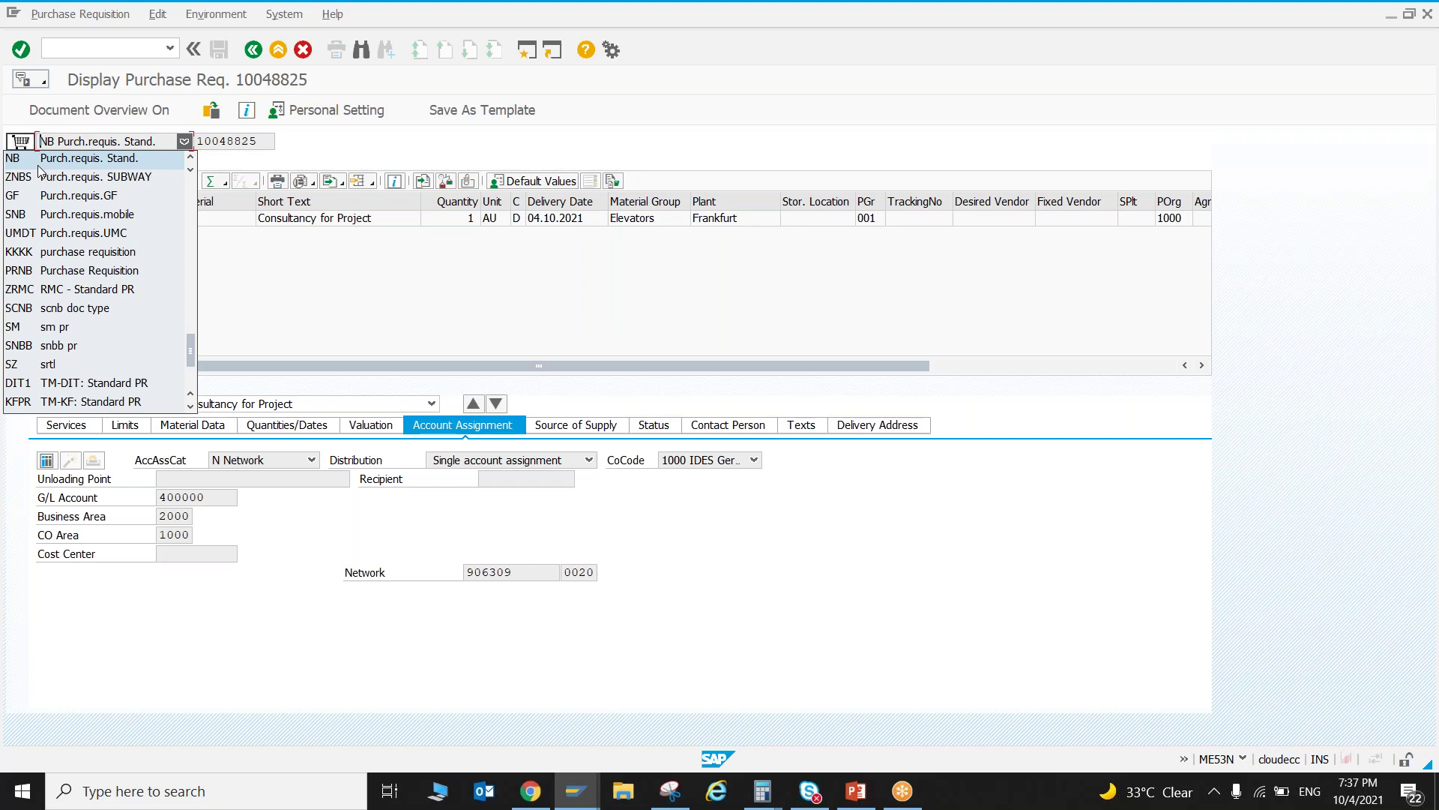
pyautogui.click(417, 144)
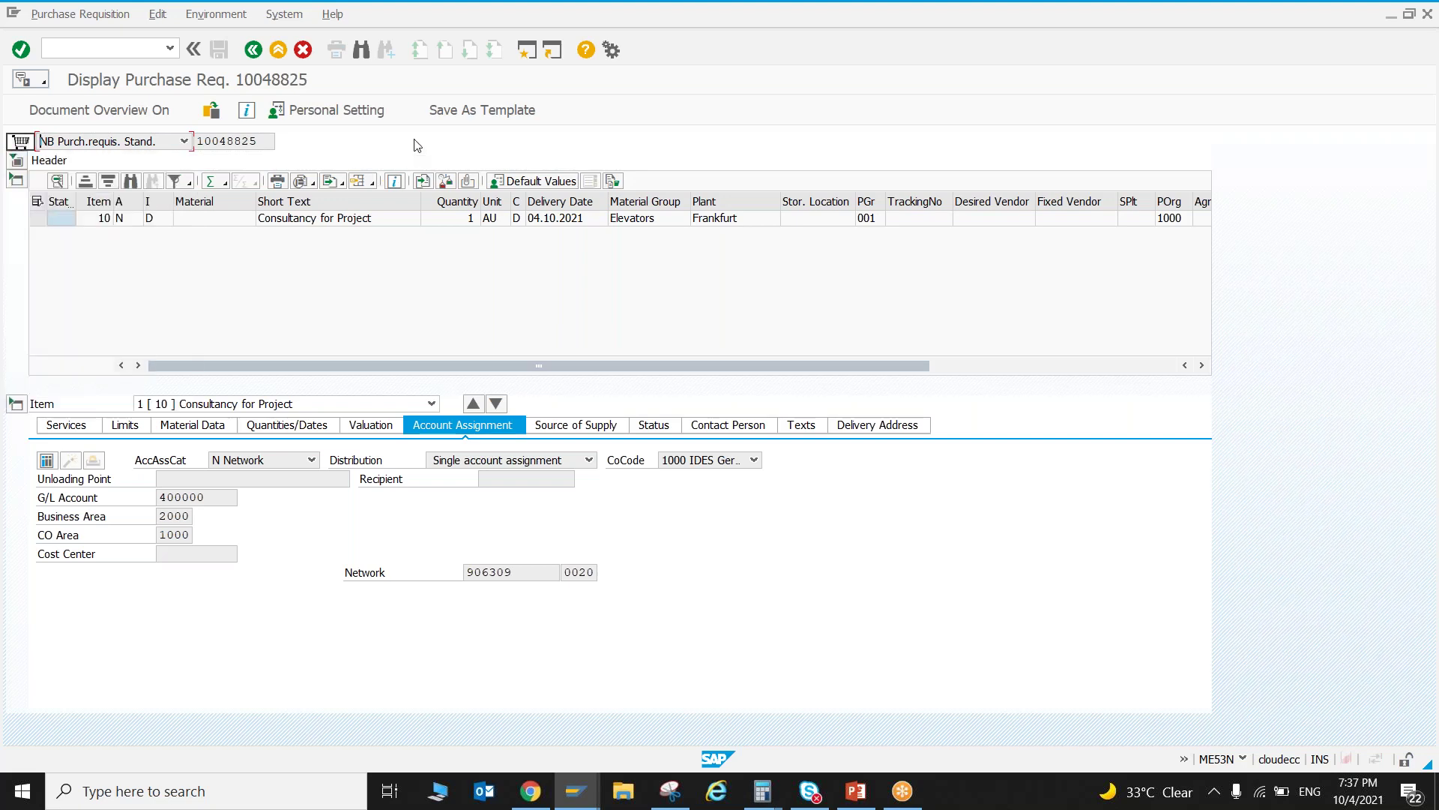
# - Examine the possible account assignment categories for requisition item 10, especially Network and Project, and close the list
pyautogui.click(130, 218)
pyautogui.click(138, 219)
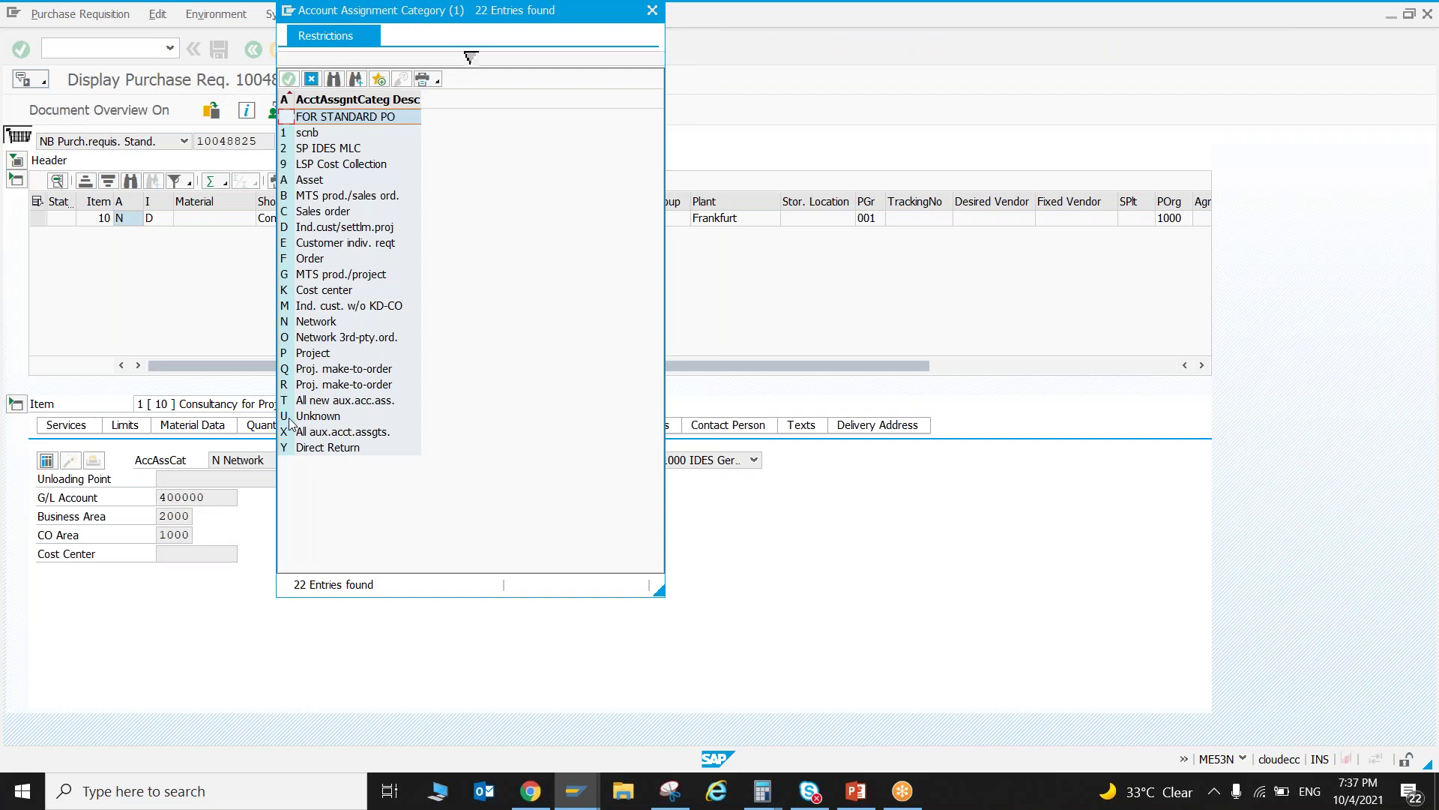
pyautogui.moveTo(313, 13); pyautogui.dragTo(306, 110)
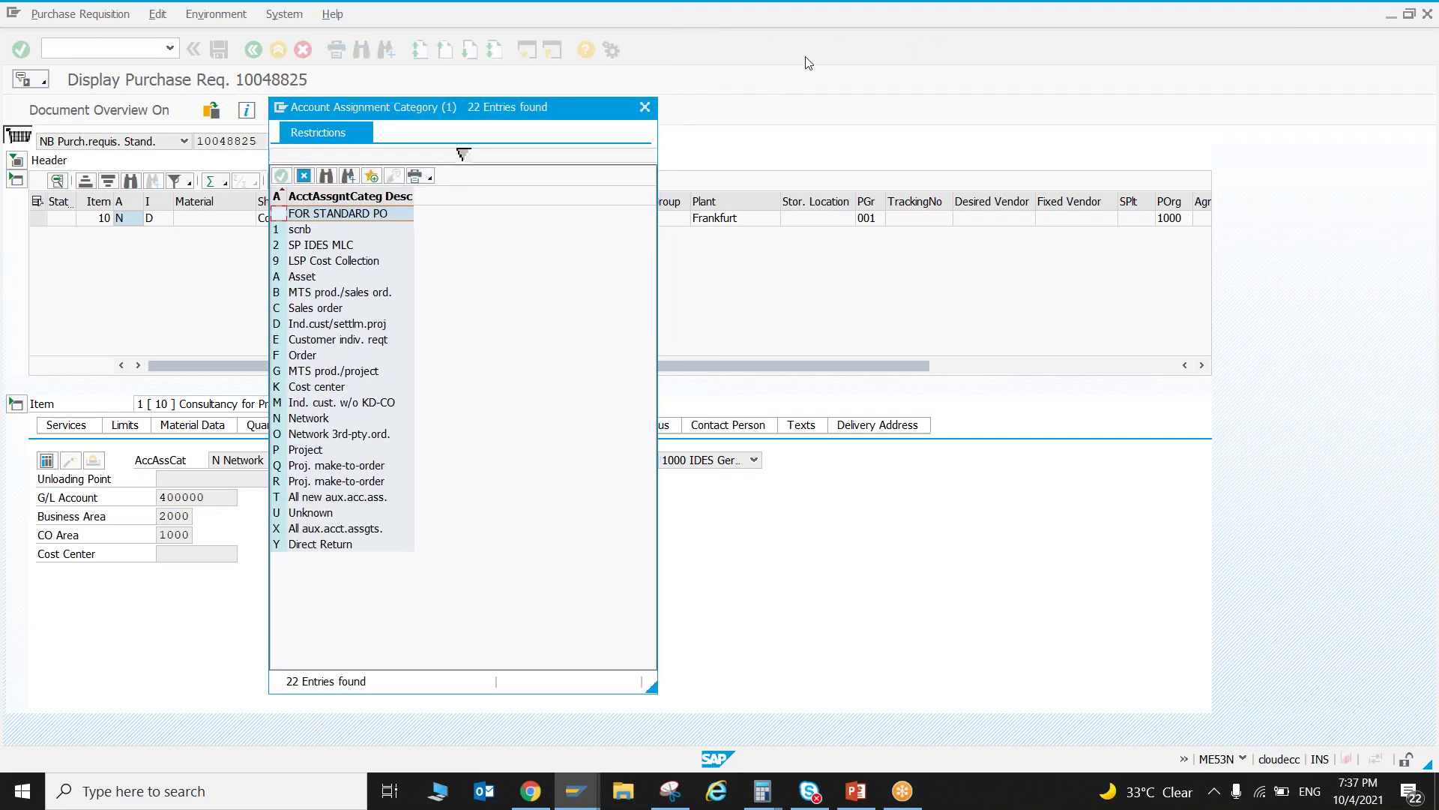
pyautogui.click(951, 12)
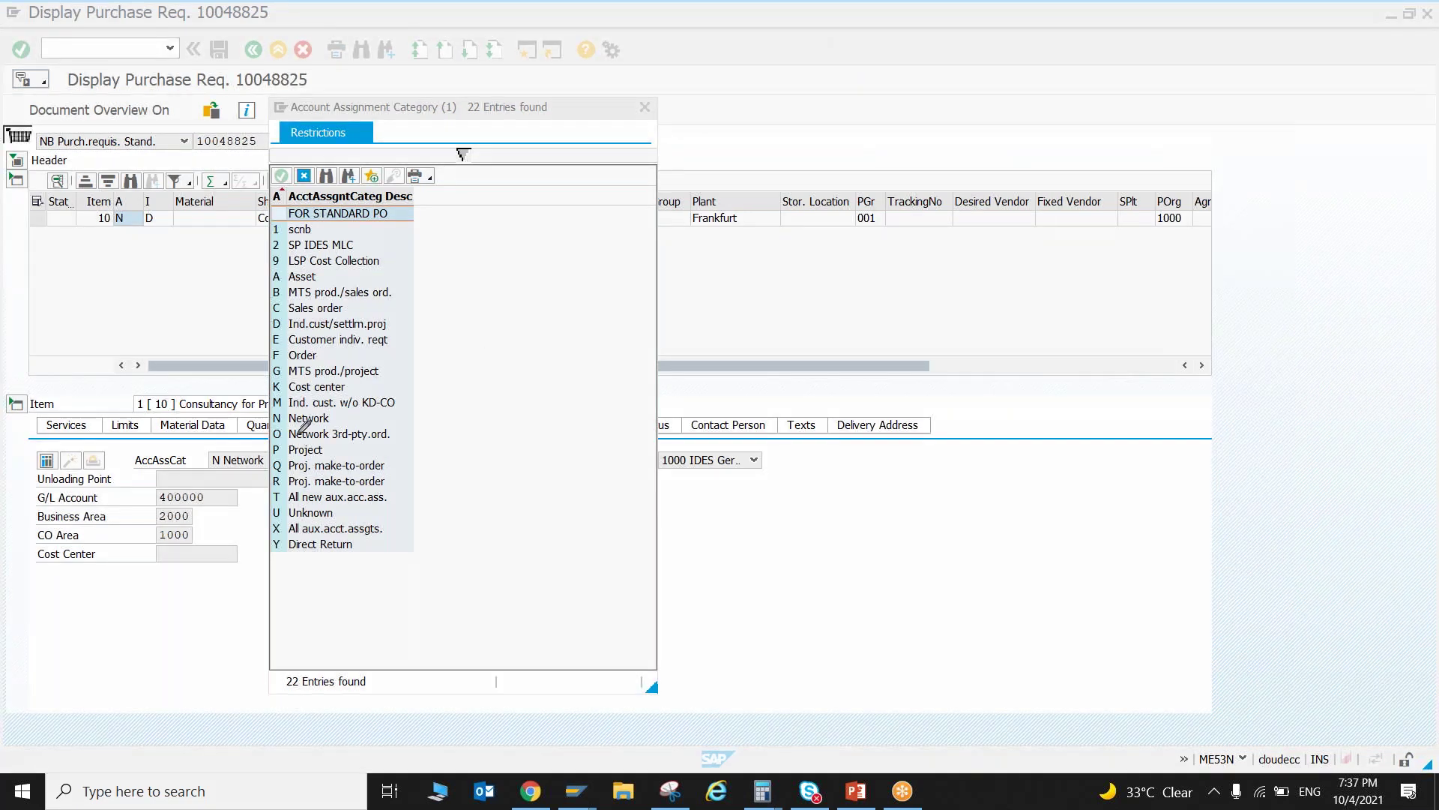
pyautogui.moveTo(287, 417); pyautogui.dragTo(311, 406)
pyautogui.moveTo(274, 448); pyautogui.dragTo(308, 456)
pyautogui.moveTo(276, 447); pyautogui.dragTo(305, 436)
pyautogui.click(644, 107)
# - Look up the possible item categories for requisition item 10, close the list and view the item's services
pyautogui.click(165, 219)
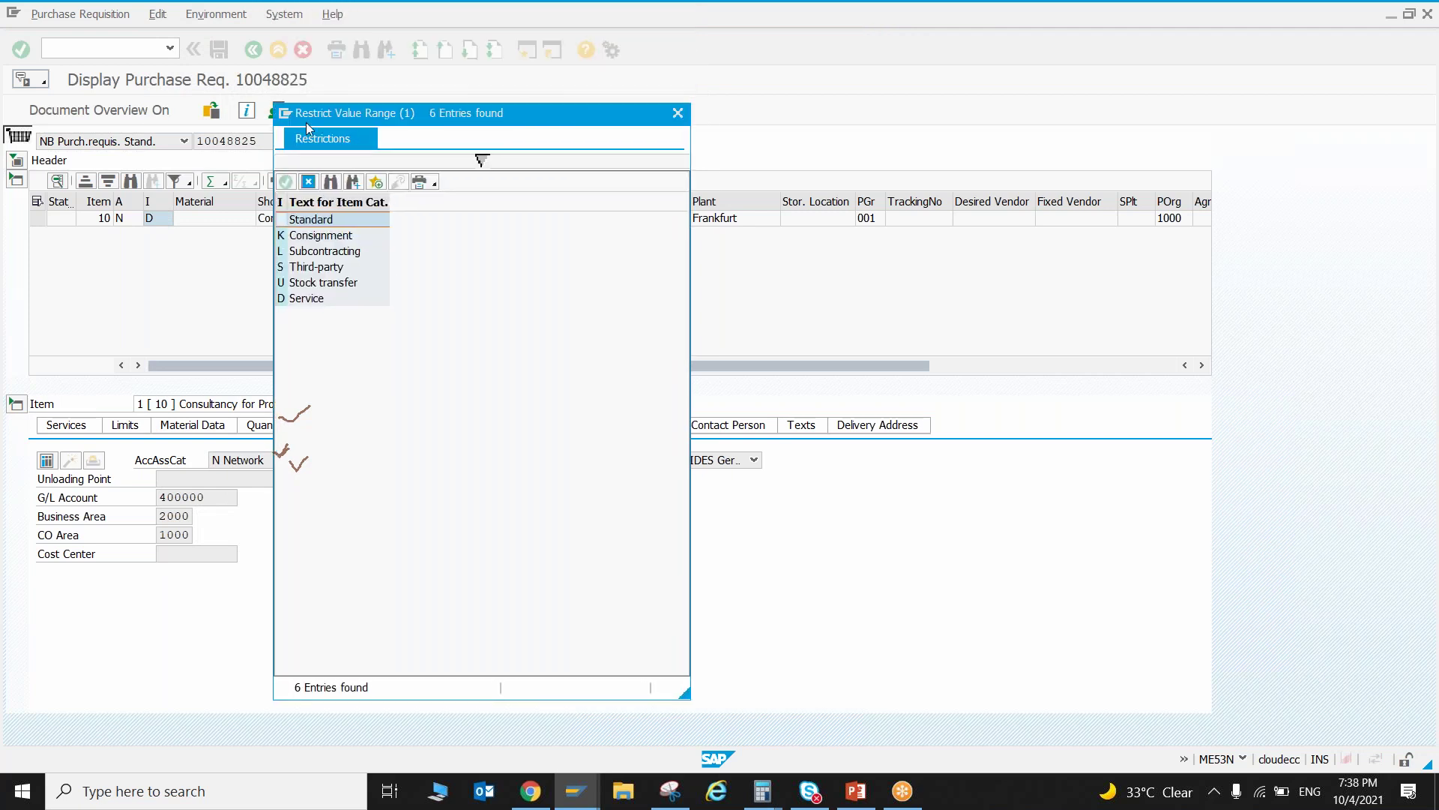
pyautogui.click(674, 116)
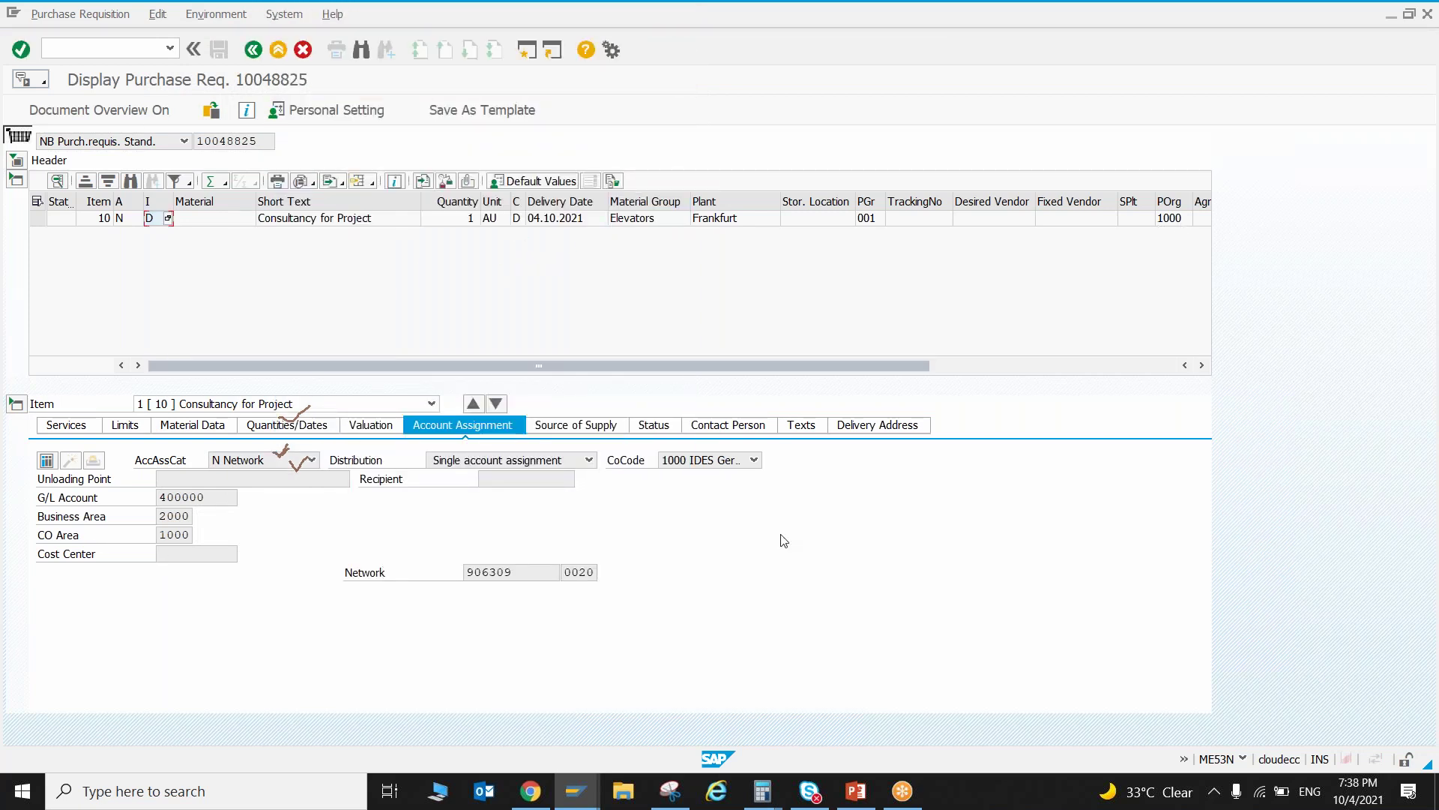
pyautogui.press('Escape')
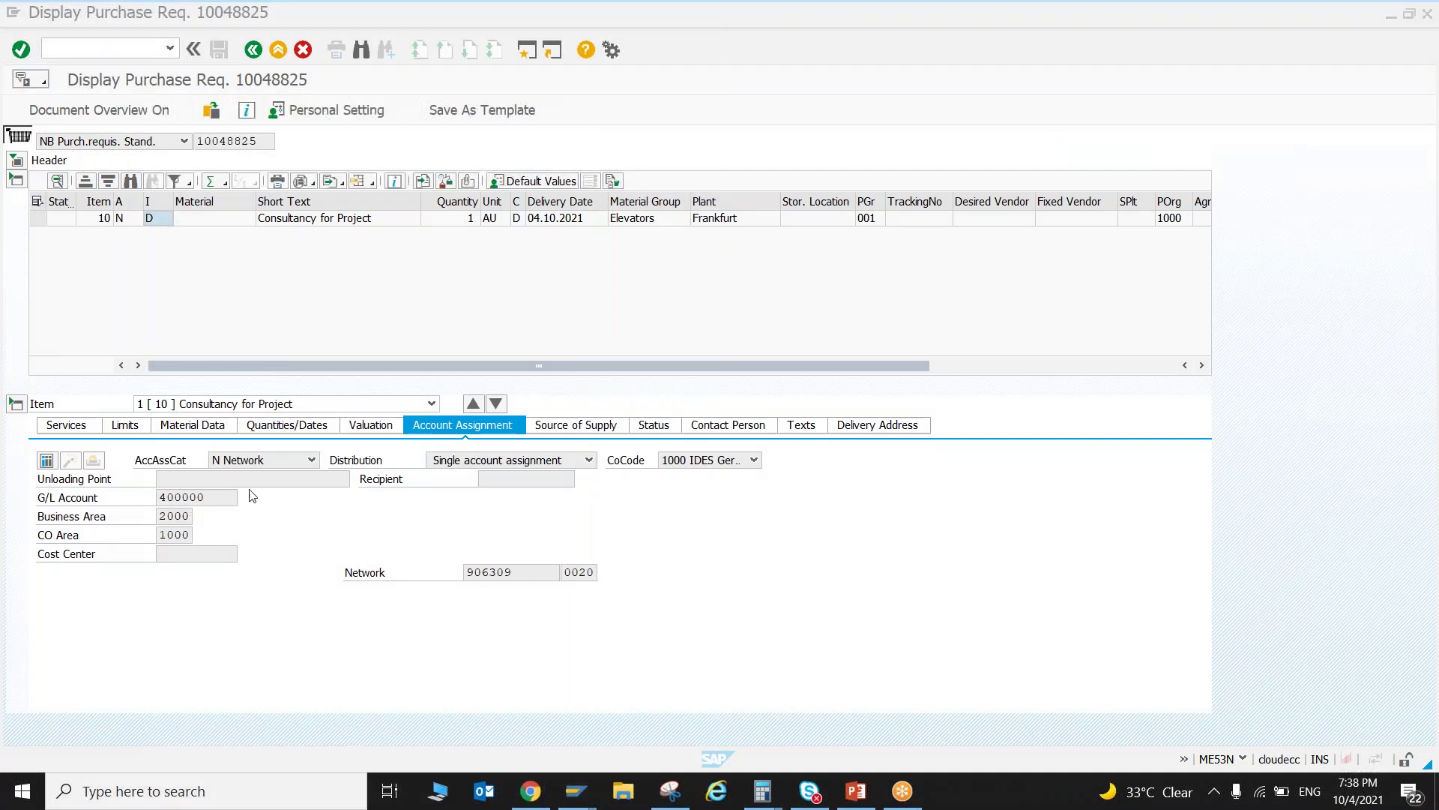
pyautogui.click(71, 426)
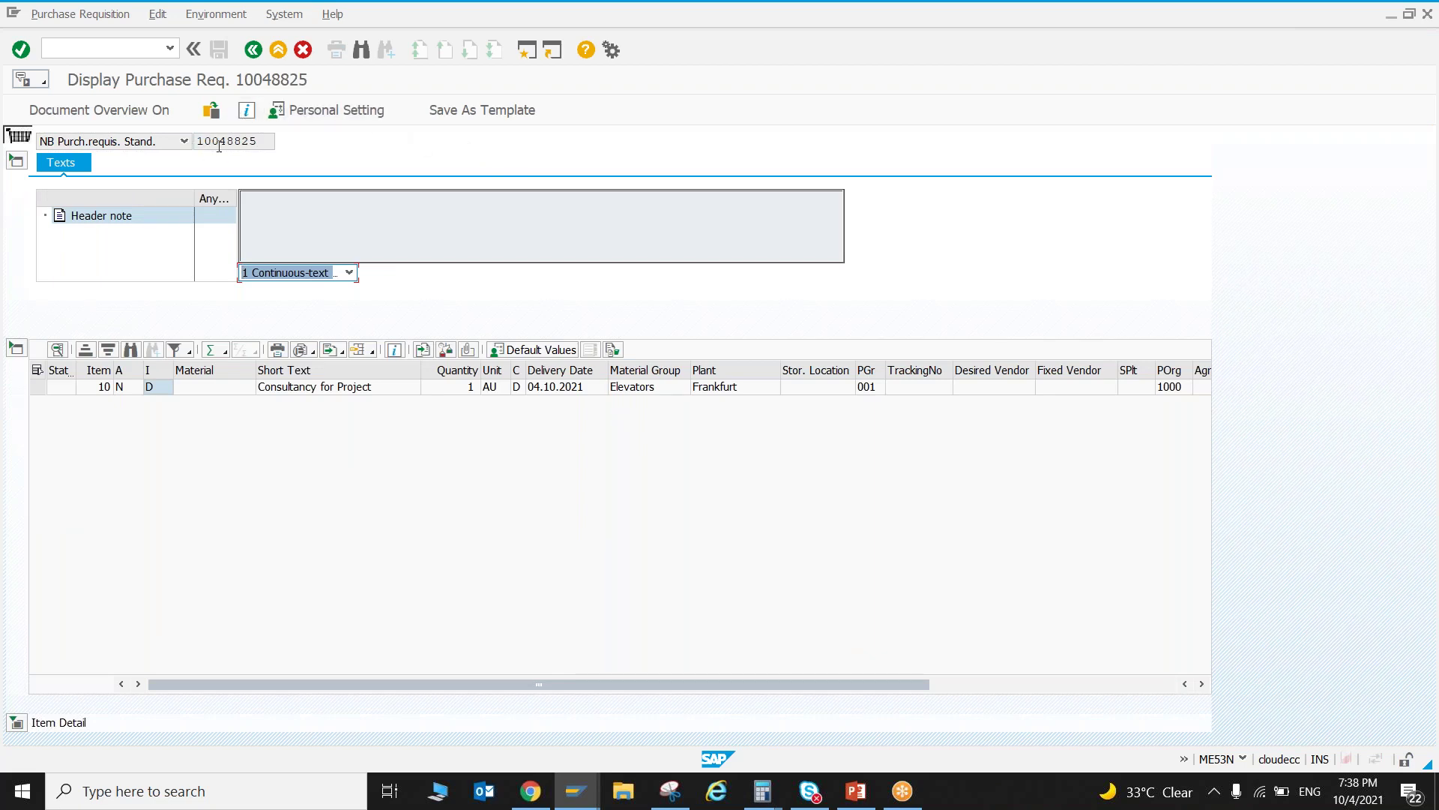
# - Select the requisition number, leave the requisition and the project, and start creating a purchase order with transaction ME21N
pyautogui.moveTo(265, 139); pyautogui.dragTo(184, 141)
pyautogui.click(253, 49)
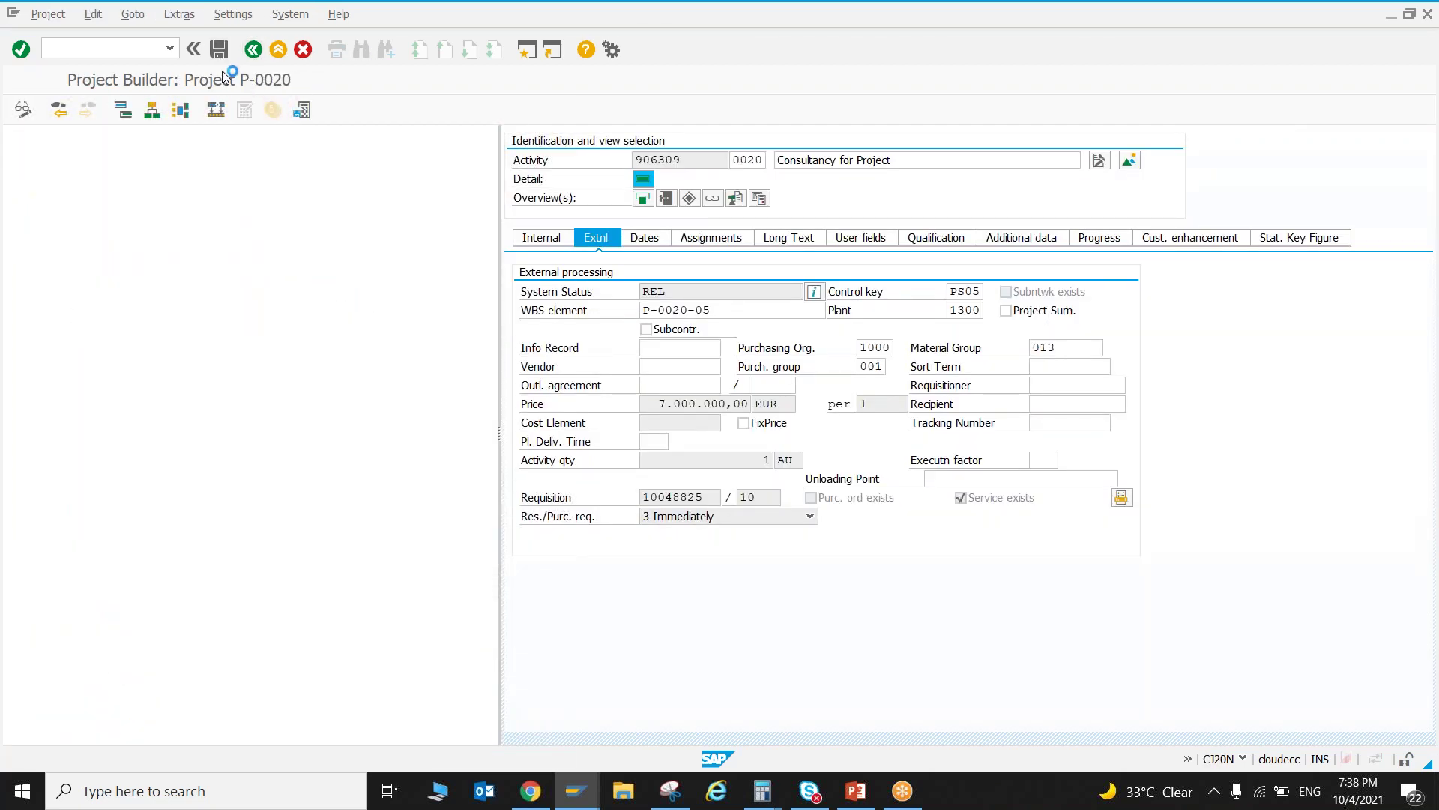
pyautogui.click(285, 52)
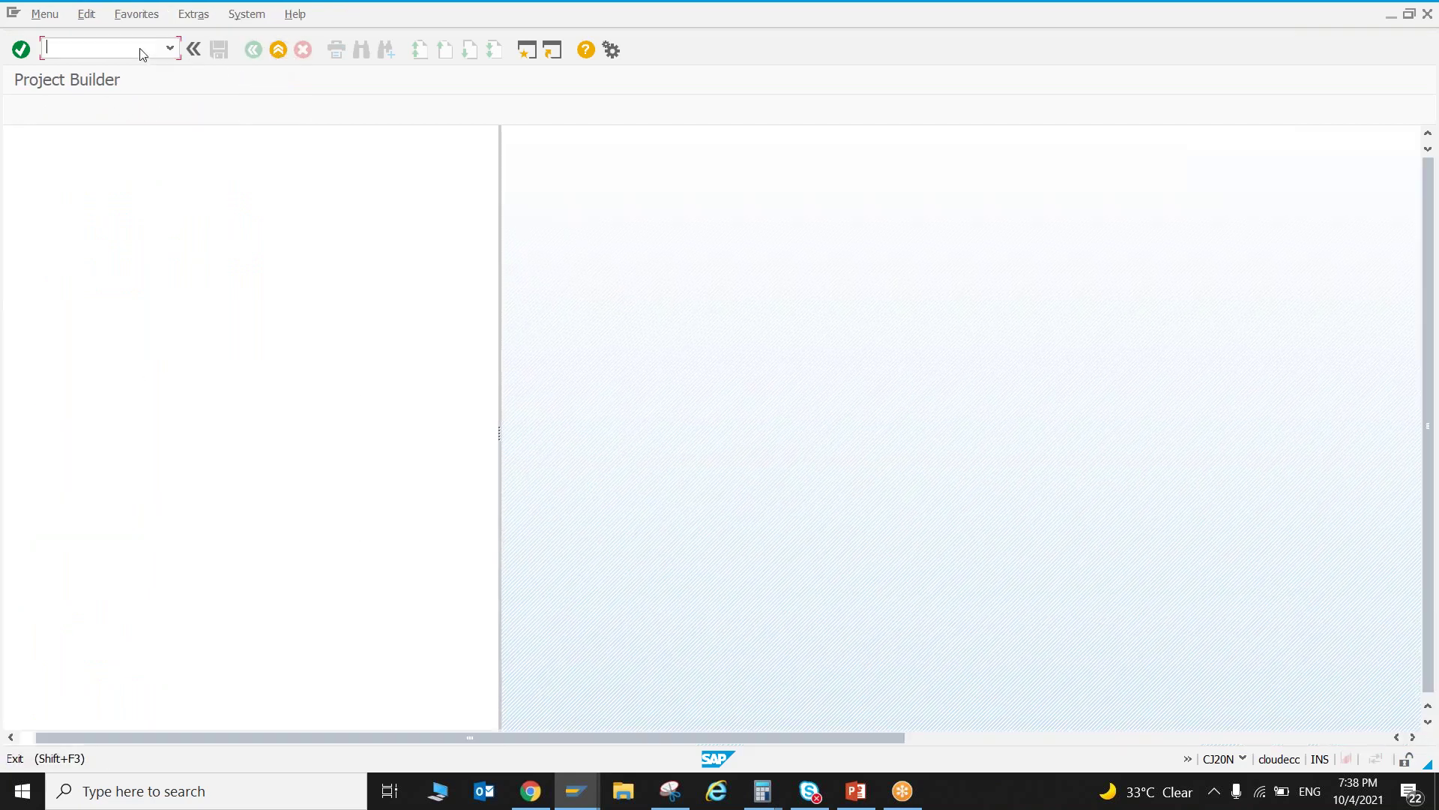
pyautogui.write('me21n')
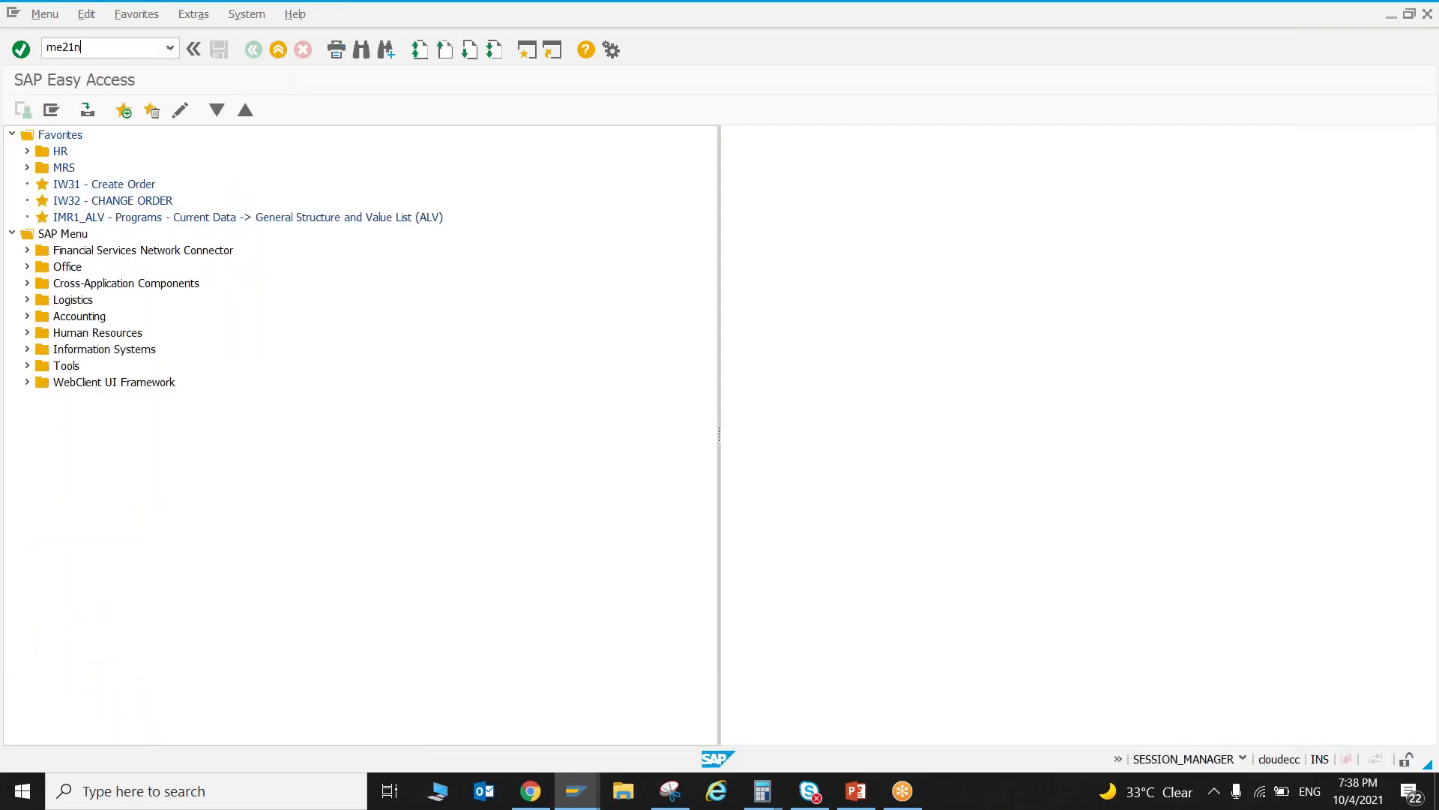
pyautogui.press('Return')
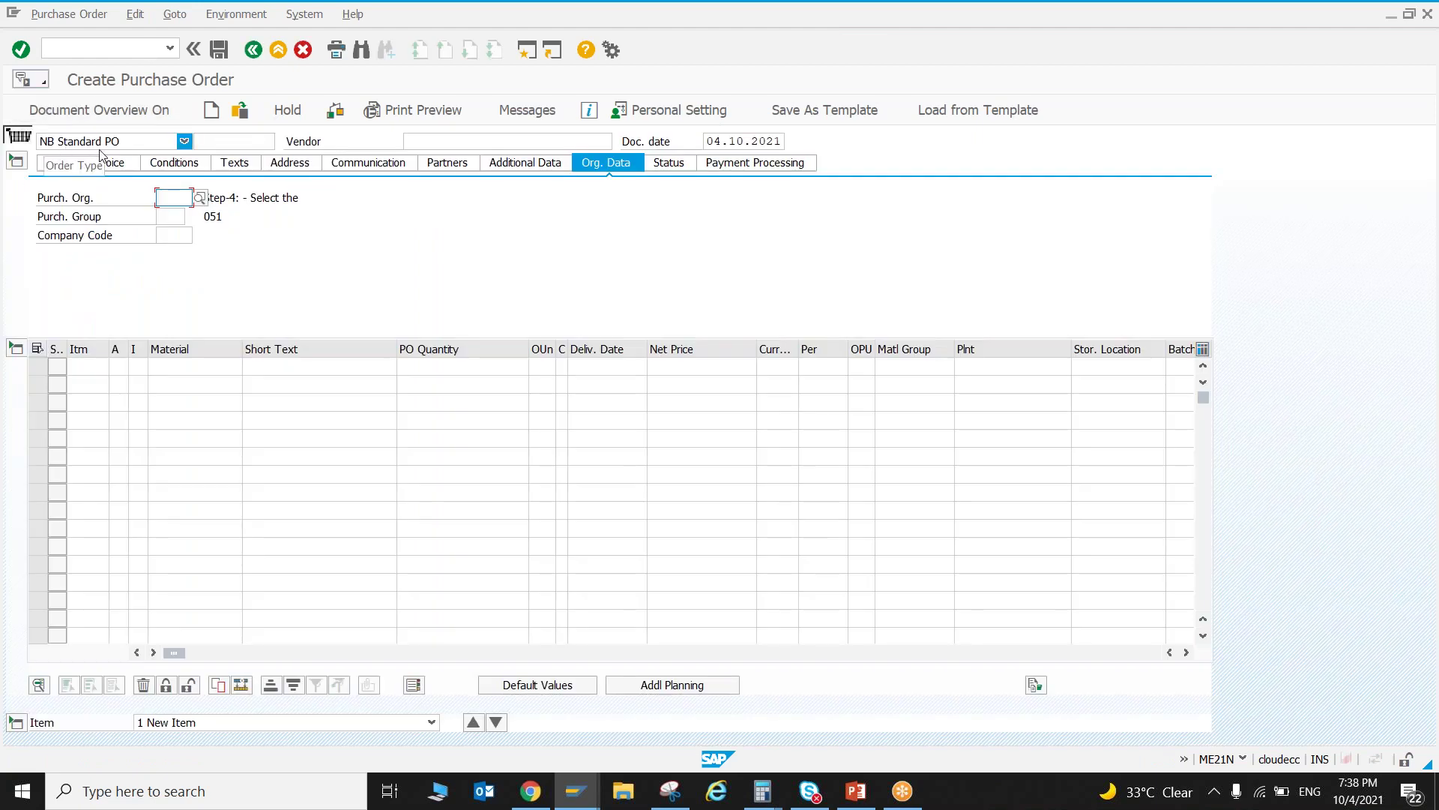
# - Enter vendor 900223 in the purchase order header with purchasing organization 1000, purchasing group 001 and company code 1000
pyautogui.click(483, 134)
pyautogui.click(471, 153)
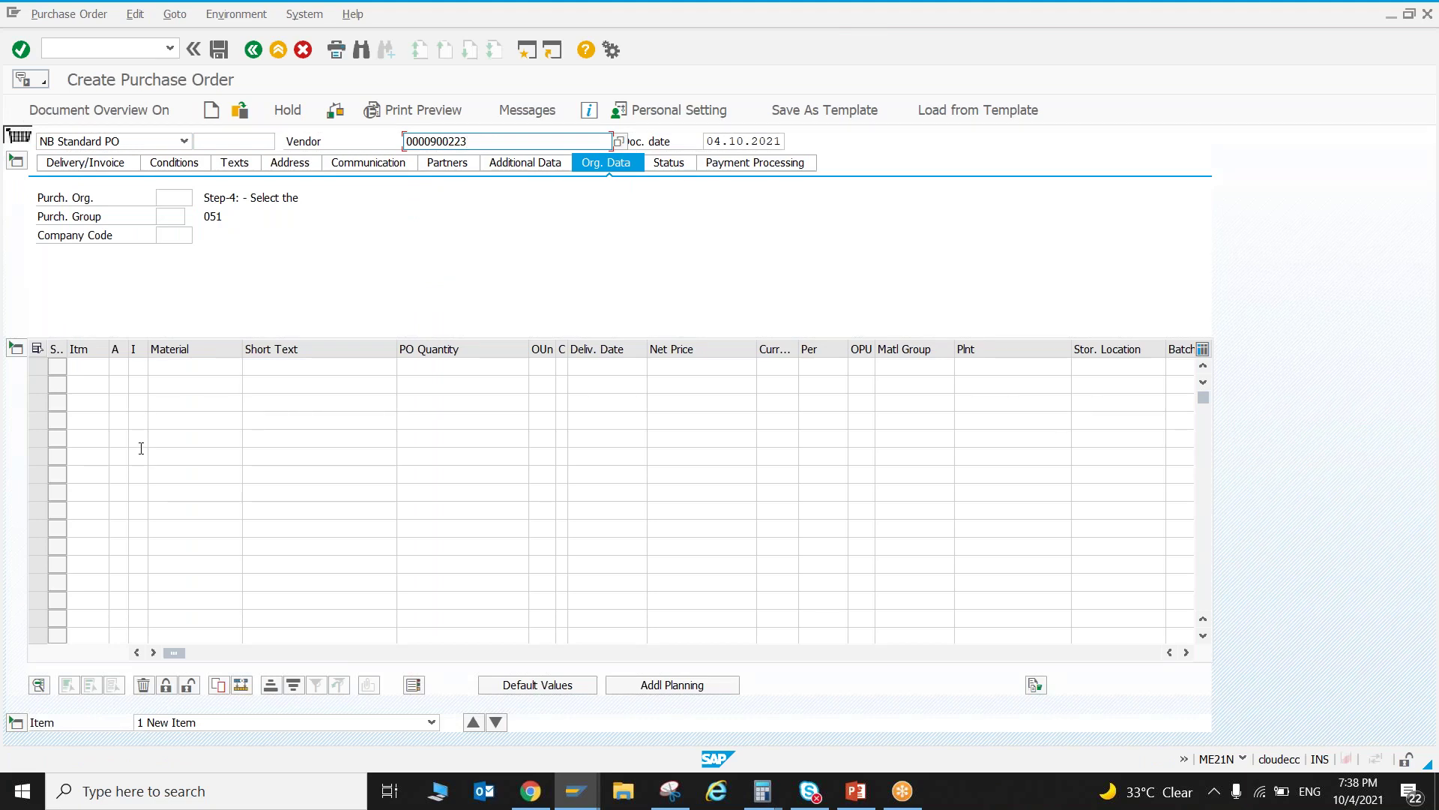
pyautogui.click(174, 198)
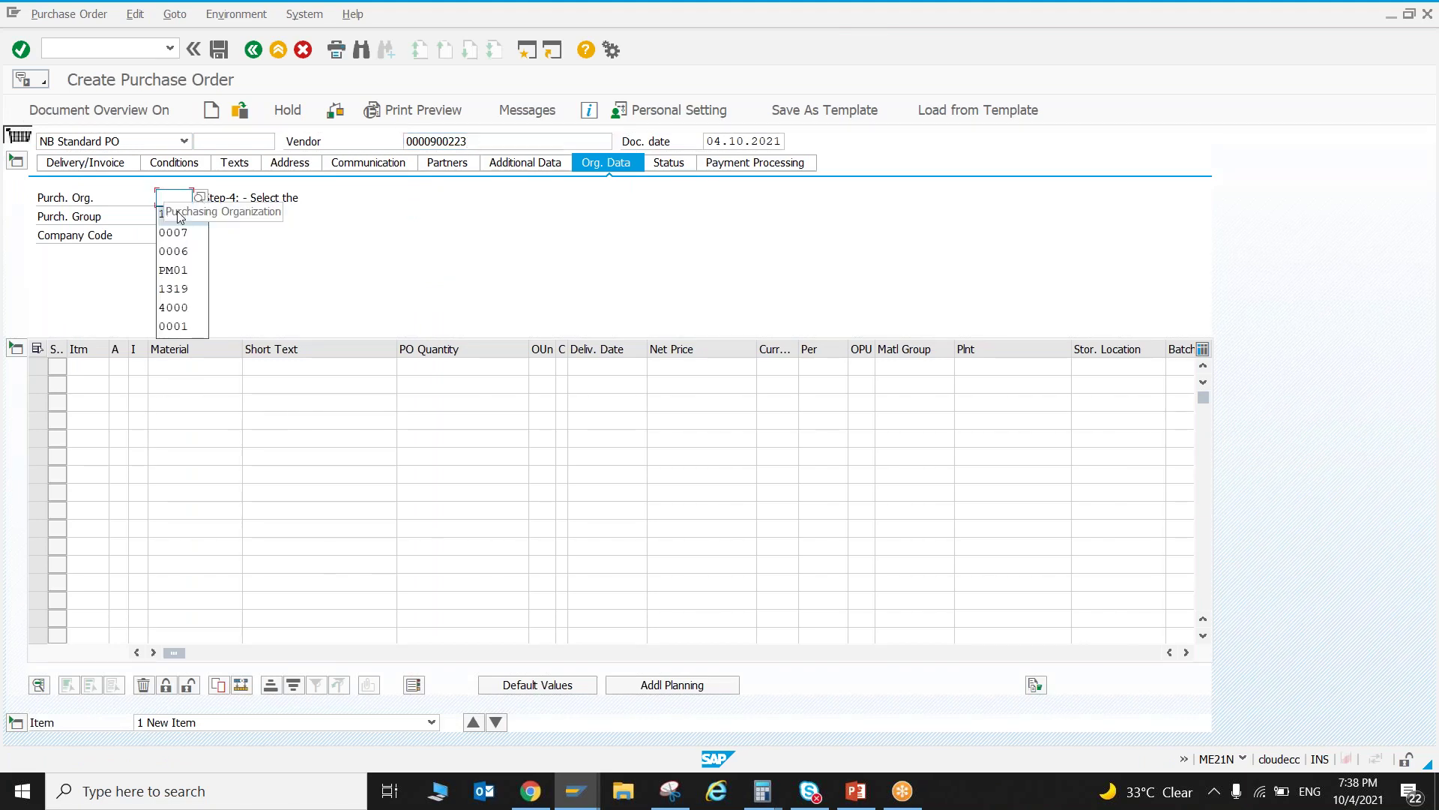
pyautogui.click(178, 216)
pyautogui.click(177, 217)
pyautogui.click(171, 233)
pyautogui.click(171, 235)
pyautogui.click(174, 252)
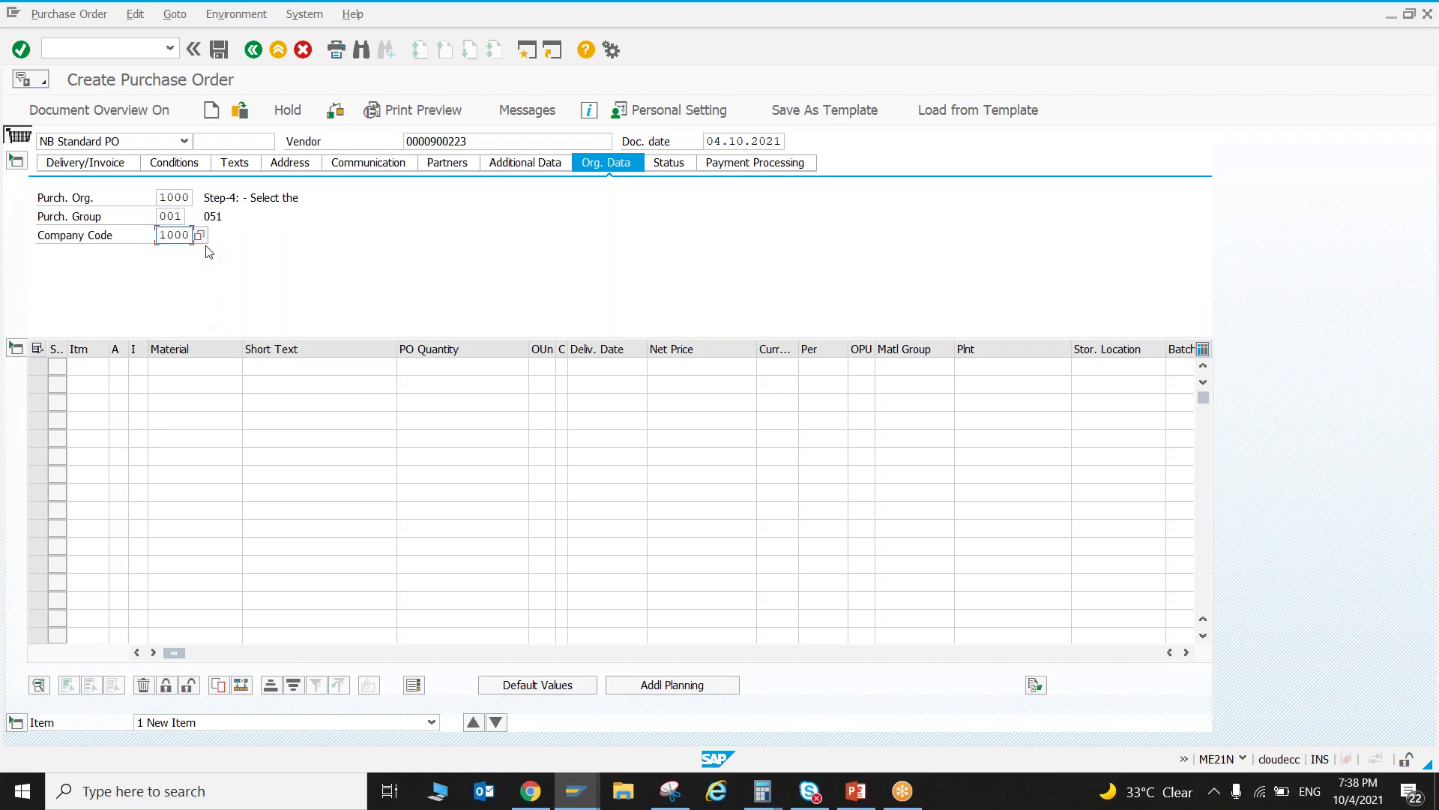
# - Create the first purchase order item with reference to purchase requisition 10048825
pyautogui.moveTo(177, 655); pyautogui.dragTo(425, 661)
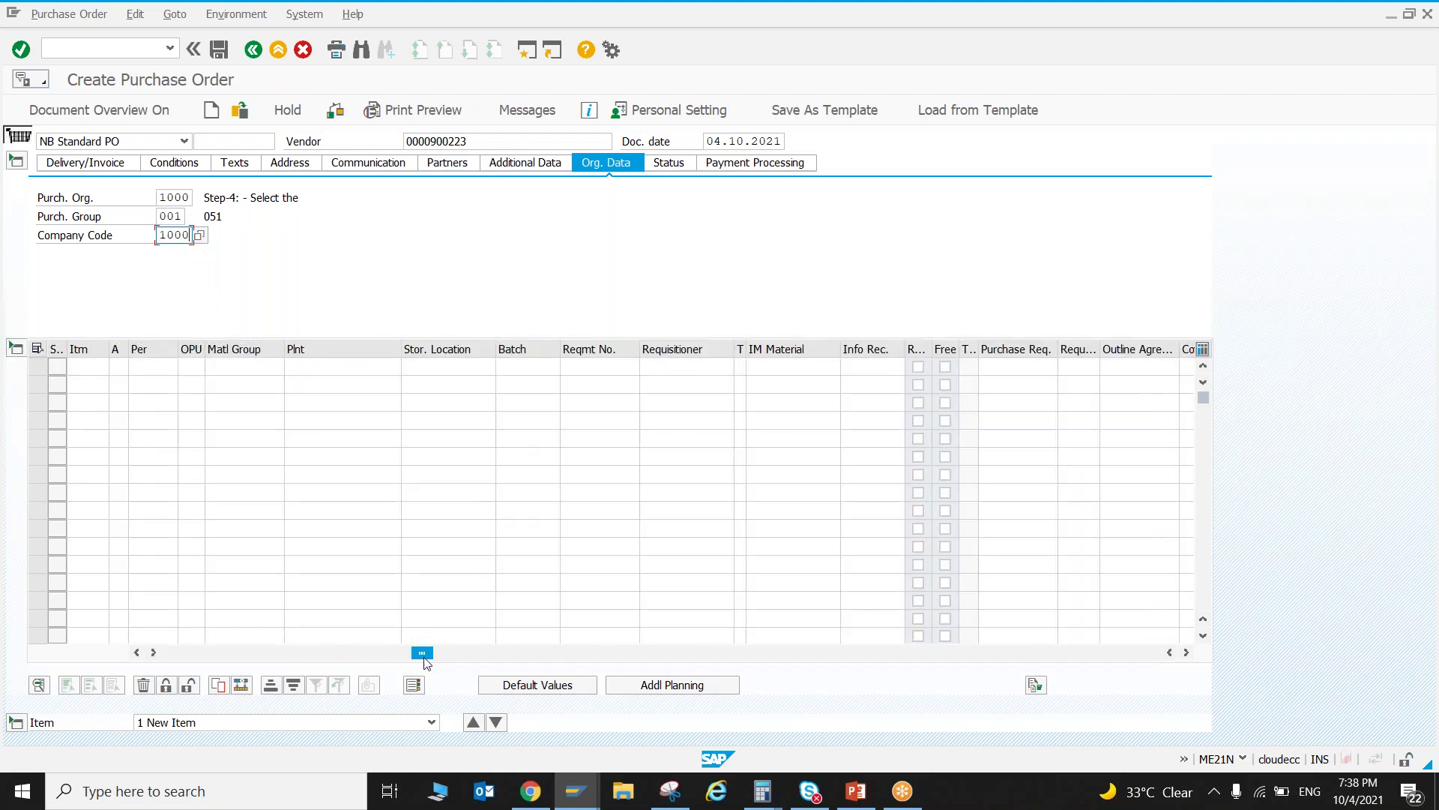
pyautogui.click(1034, 368)
pyautogui.write('10048825')
pyautogui.press('Return')
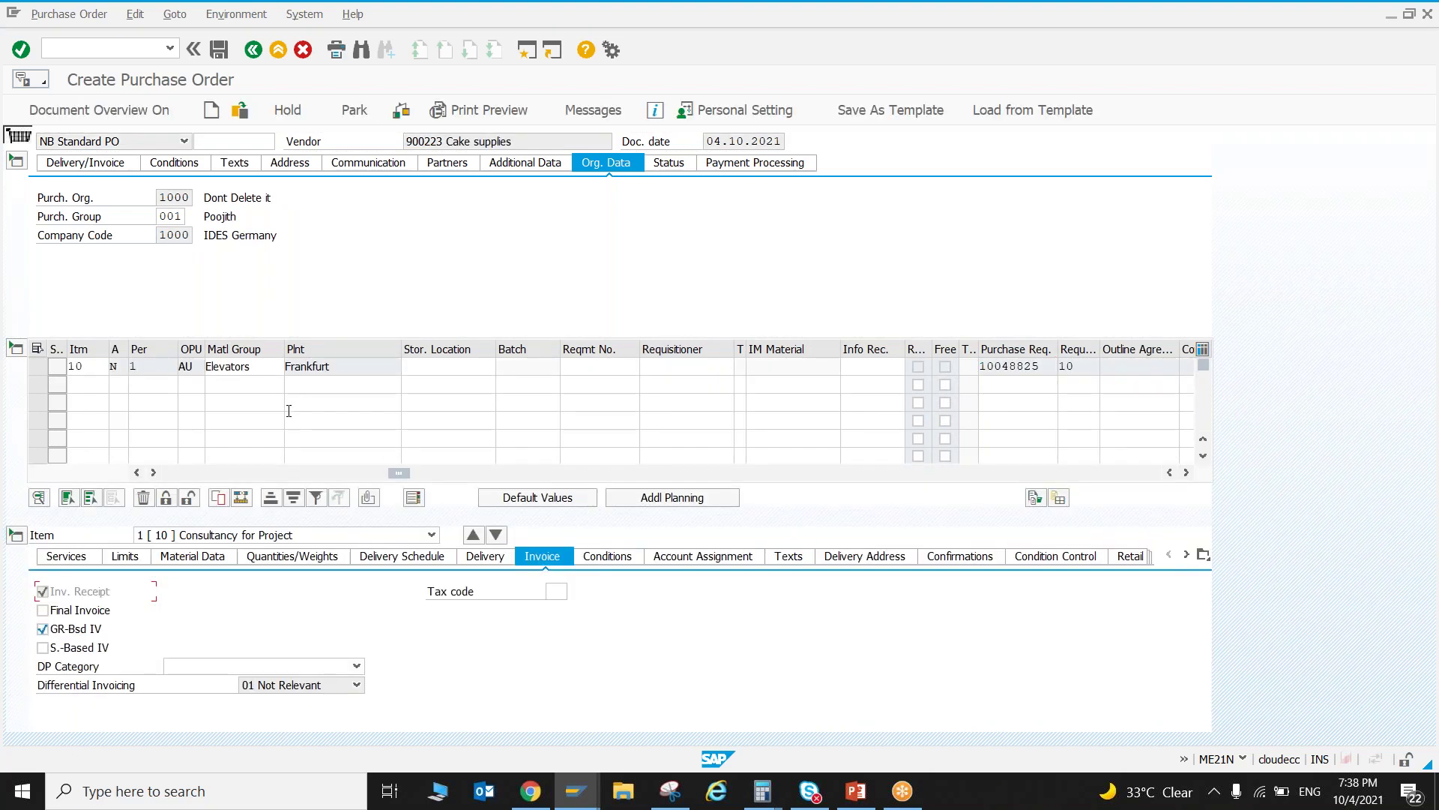
pyautogui.moveTo(399, 472); pyautogui.dragTo(174, 472)
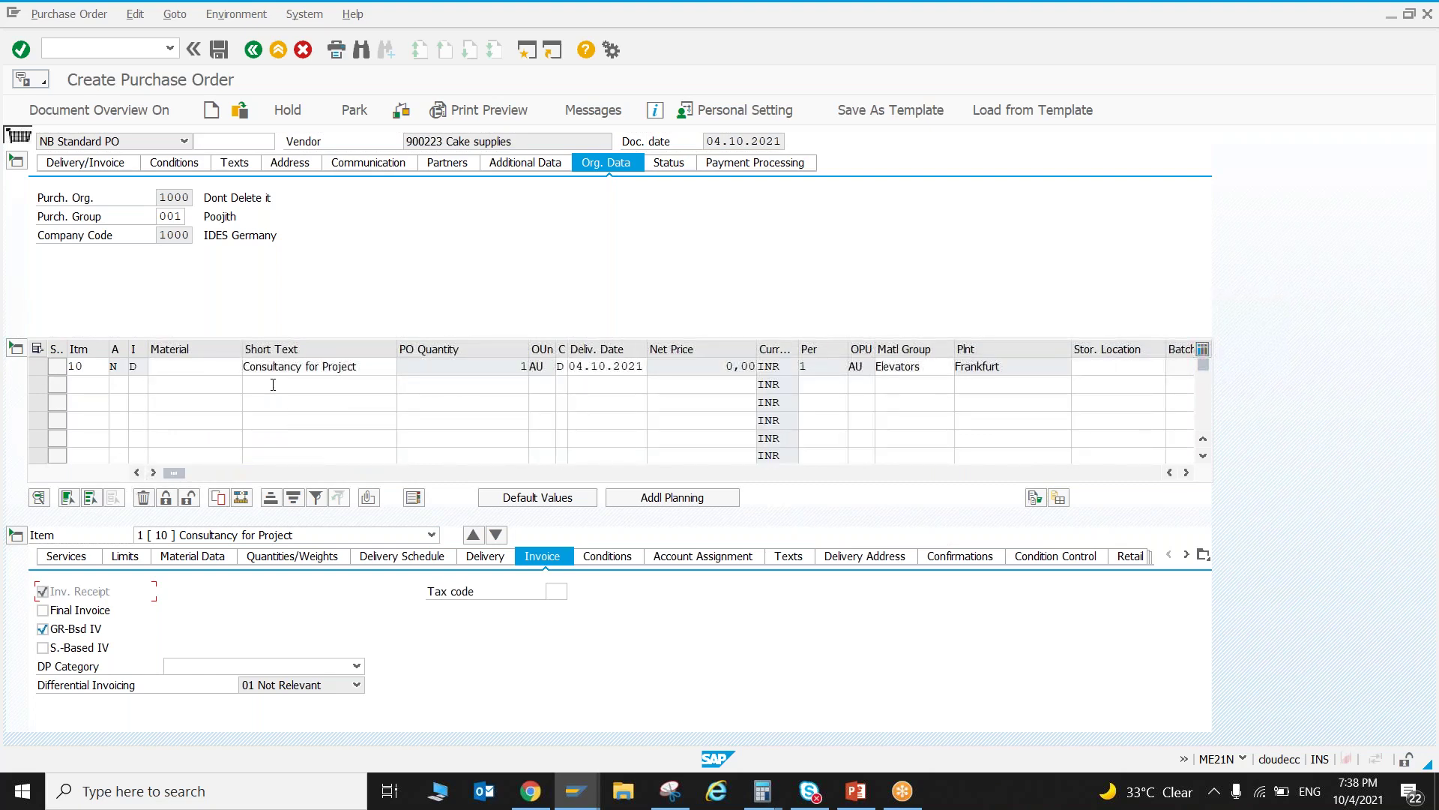
# - Set the header's payment terms to 0001
pyautogui.click(113, 167)
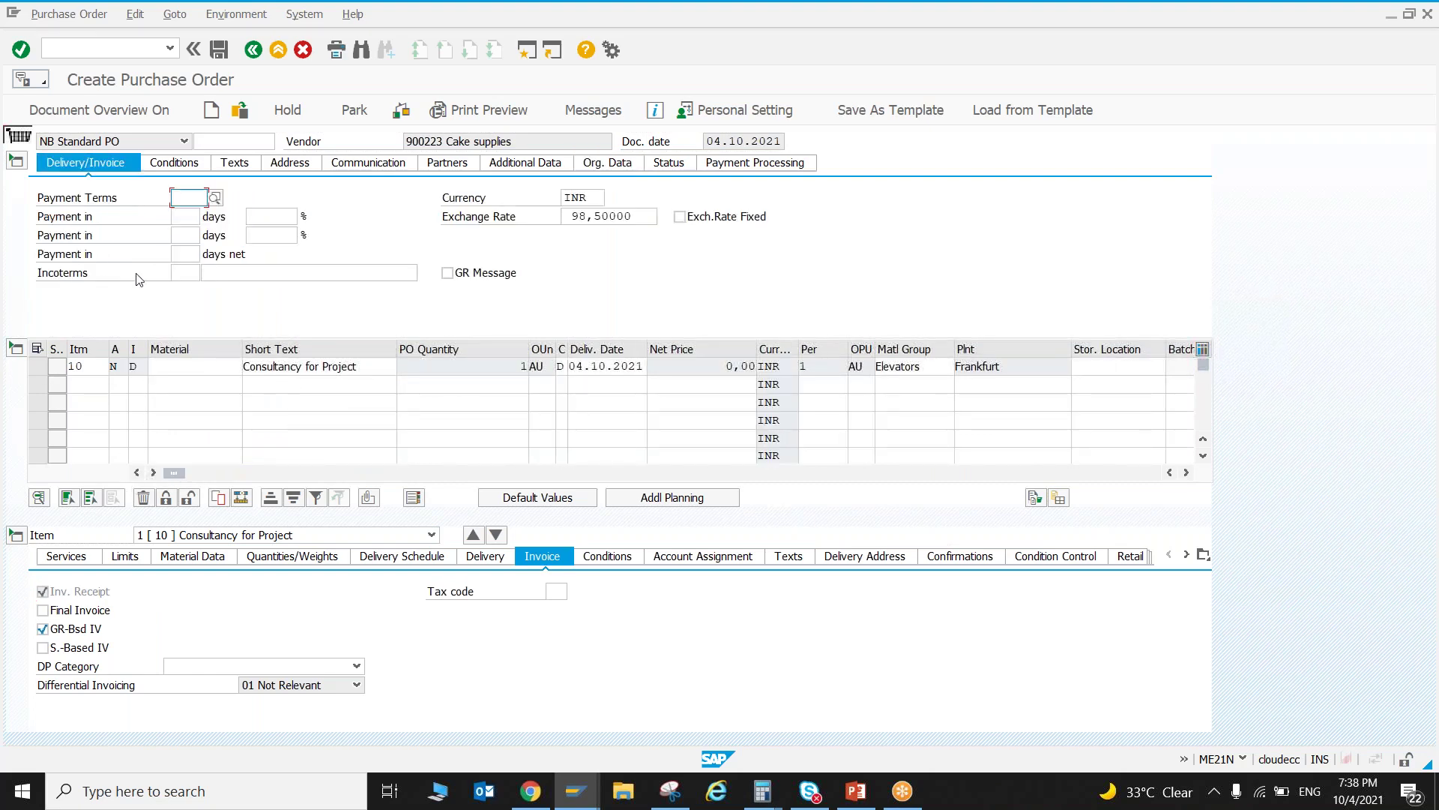
pyautogui.write('0001')
pyautogui.press('Return')
# - Review the header texts and the services of item 10, Consultancy for Project
pyautogui.click(172, 162)
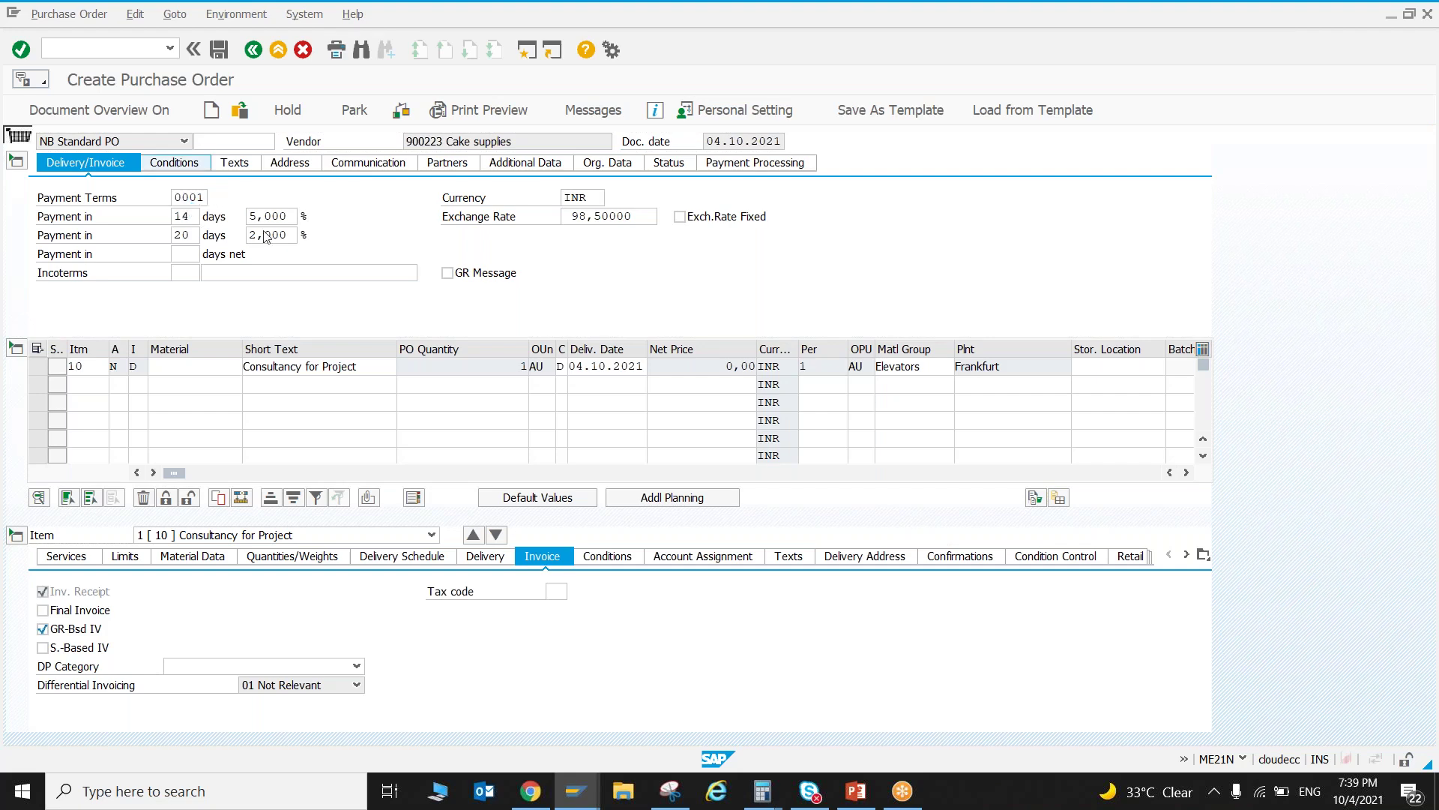
pyautogui.click(244, 168)
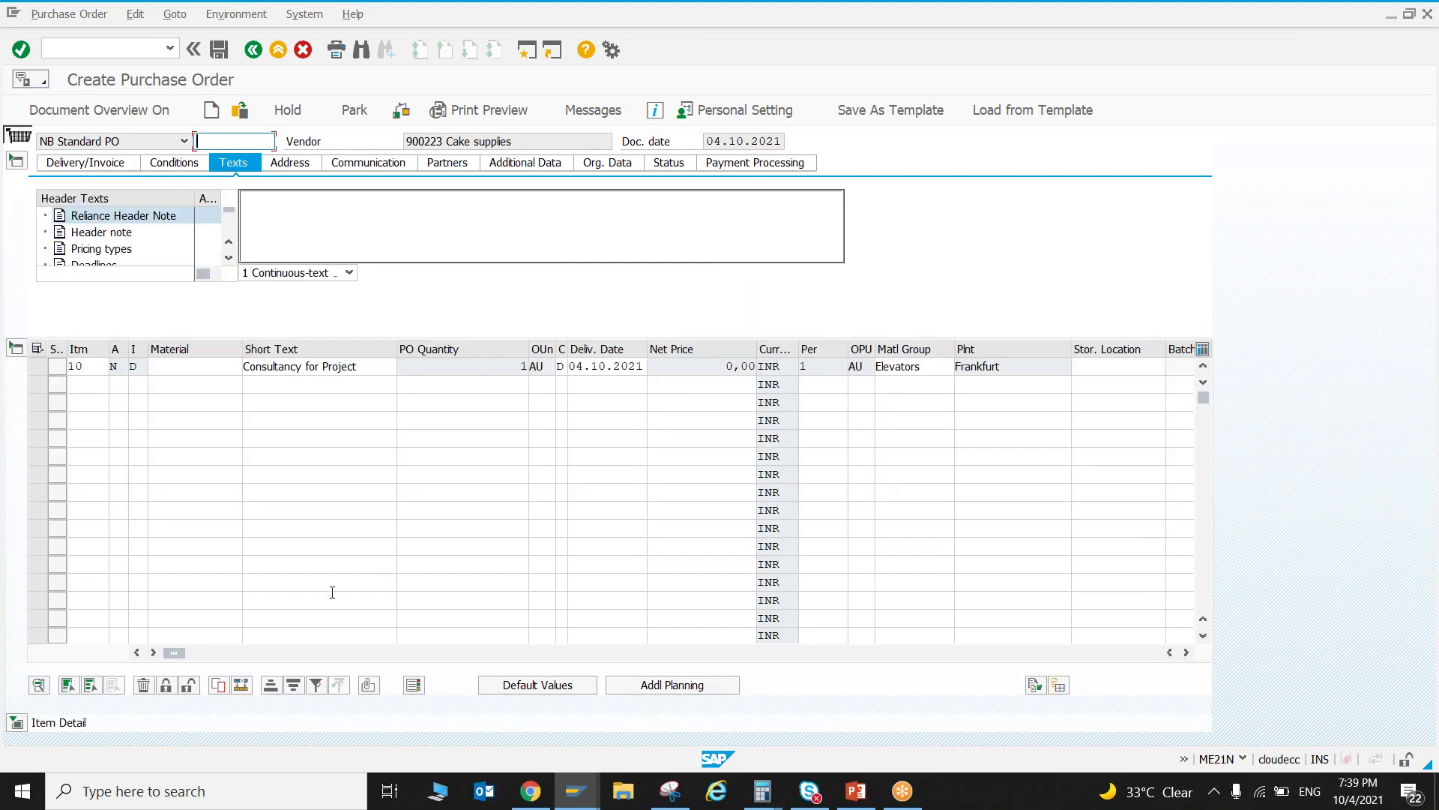
pyautogui.click(279, 477)
pyautogui.click(16, 724)
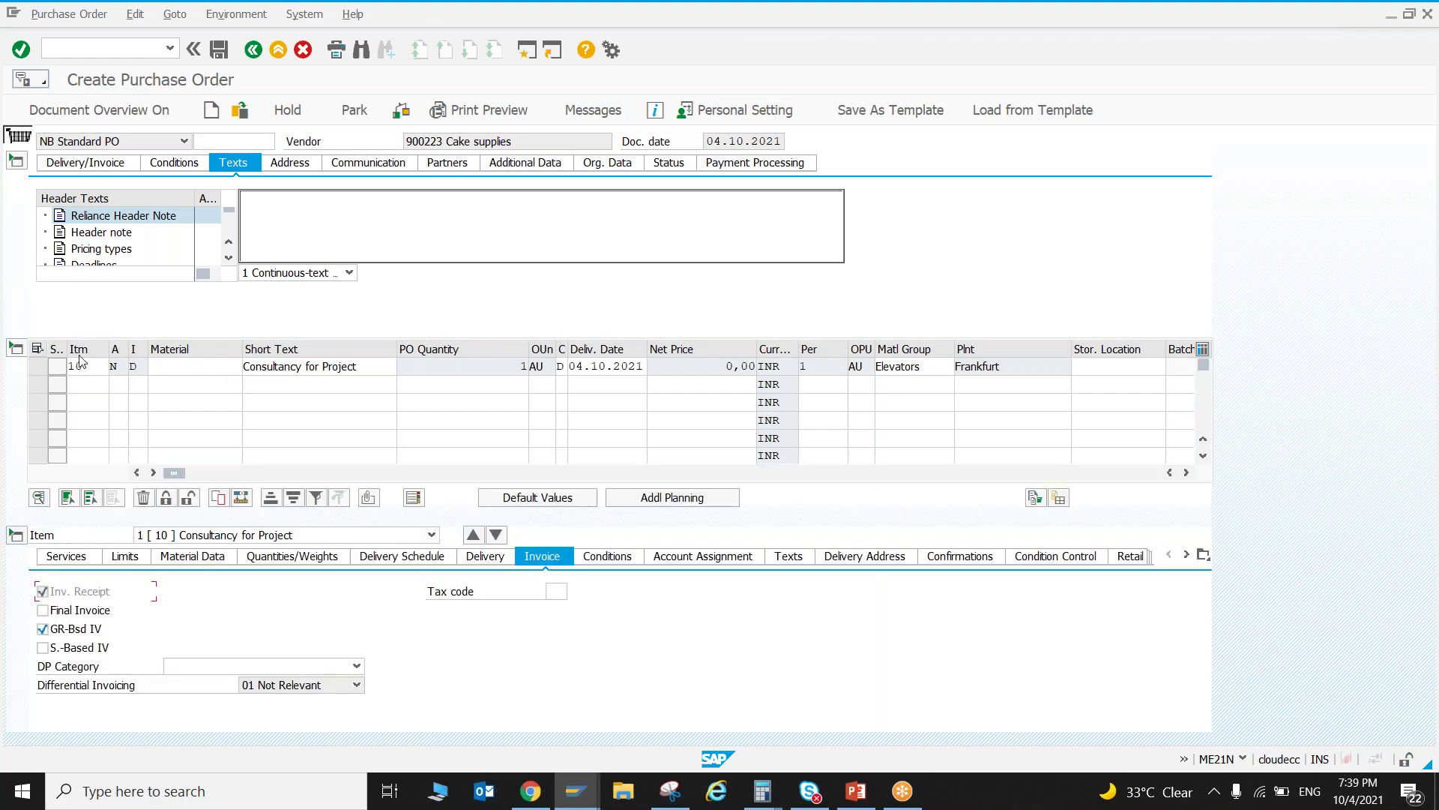
pyautogui.click(41, 558)
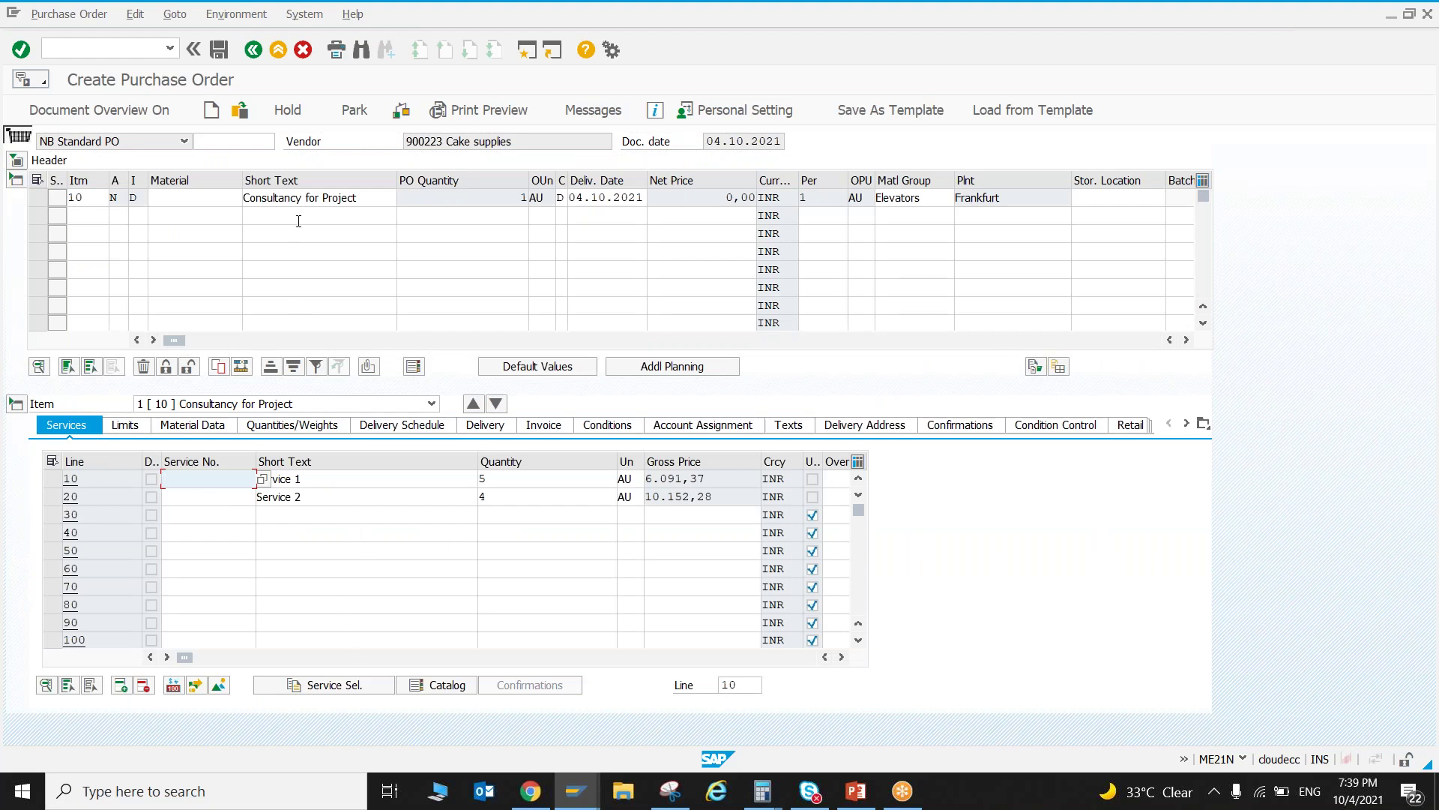
# - Save the purchase order despite the system messages, copy its new number from the message details and close them
pyautogui.click(220, 50)
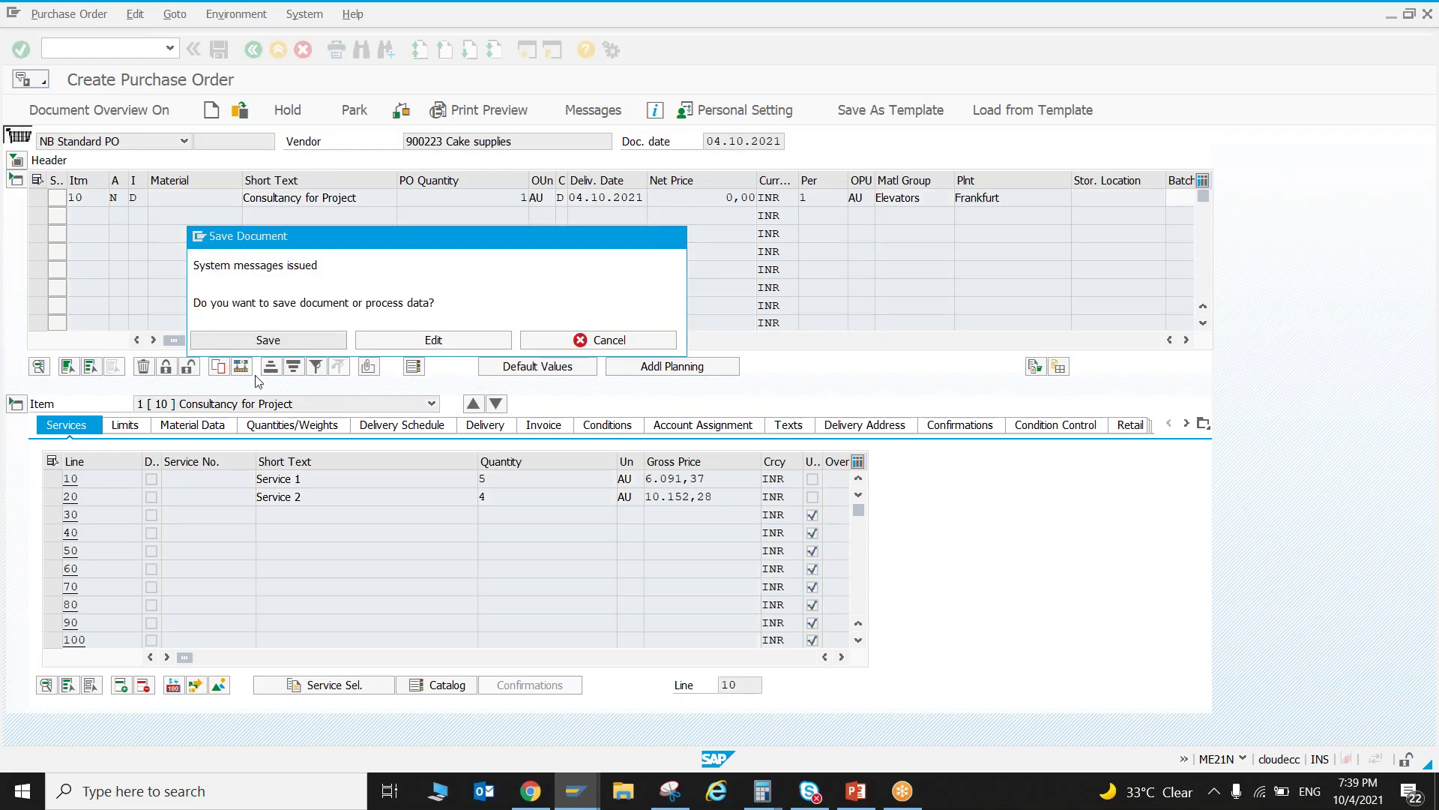
pyautogui.click(270, 344)
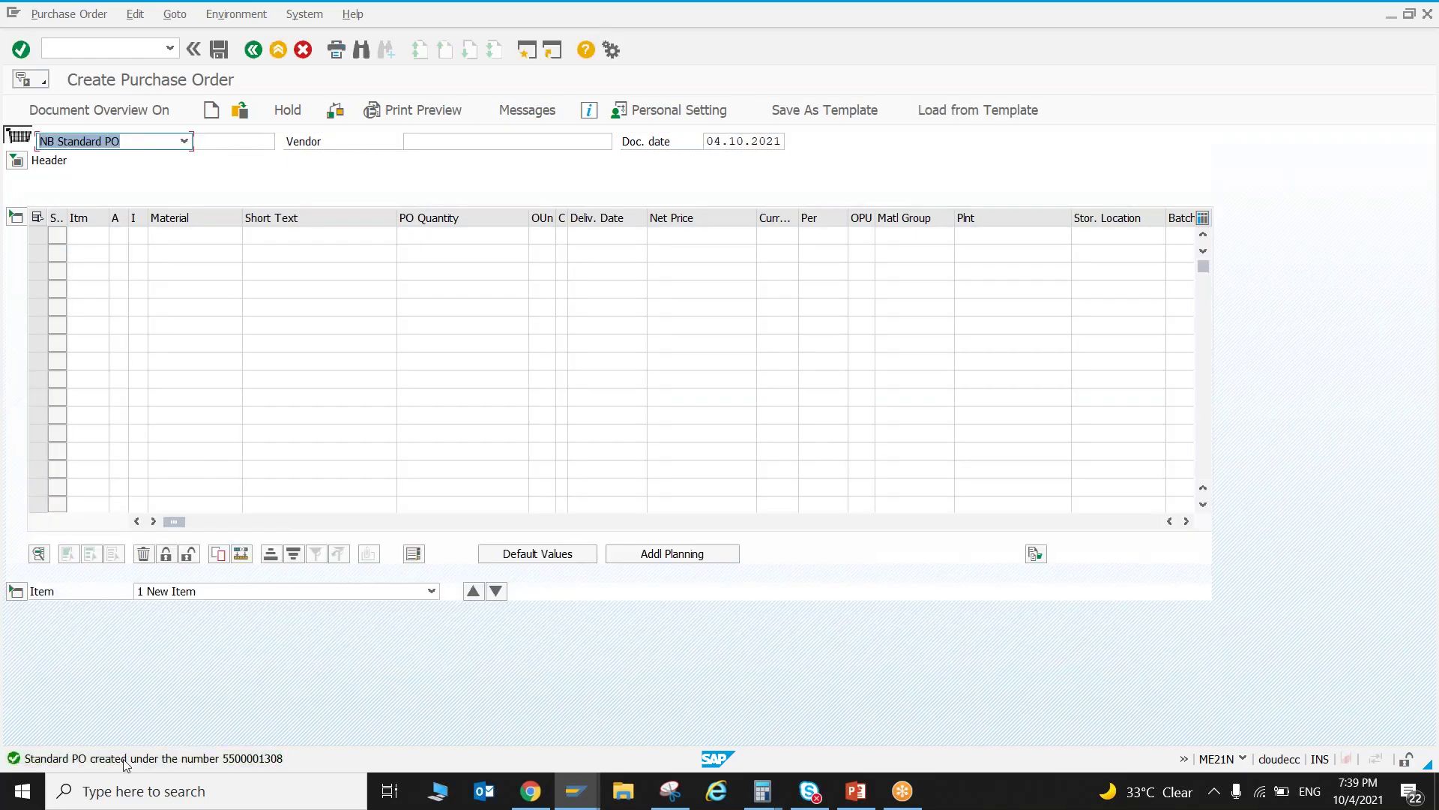
pyautogui.doubleClick(270, 759)
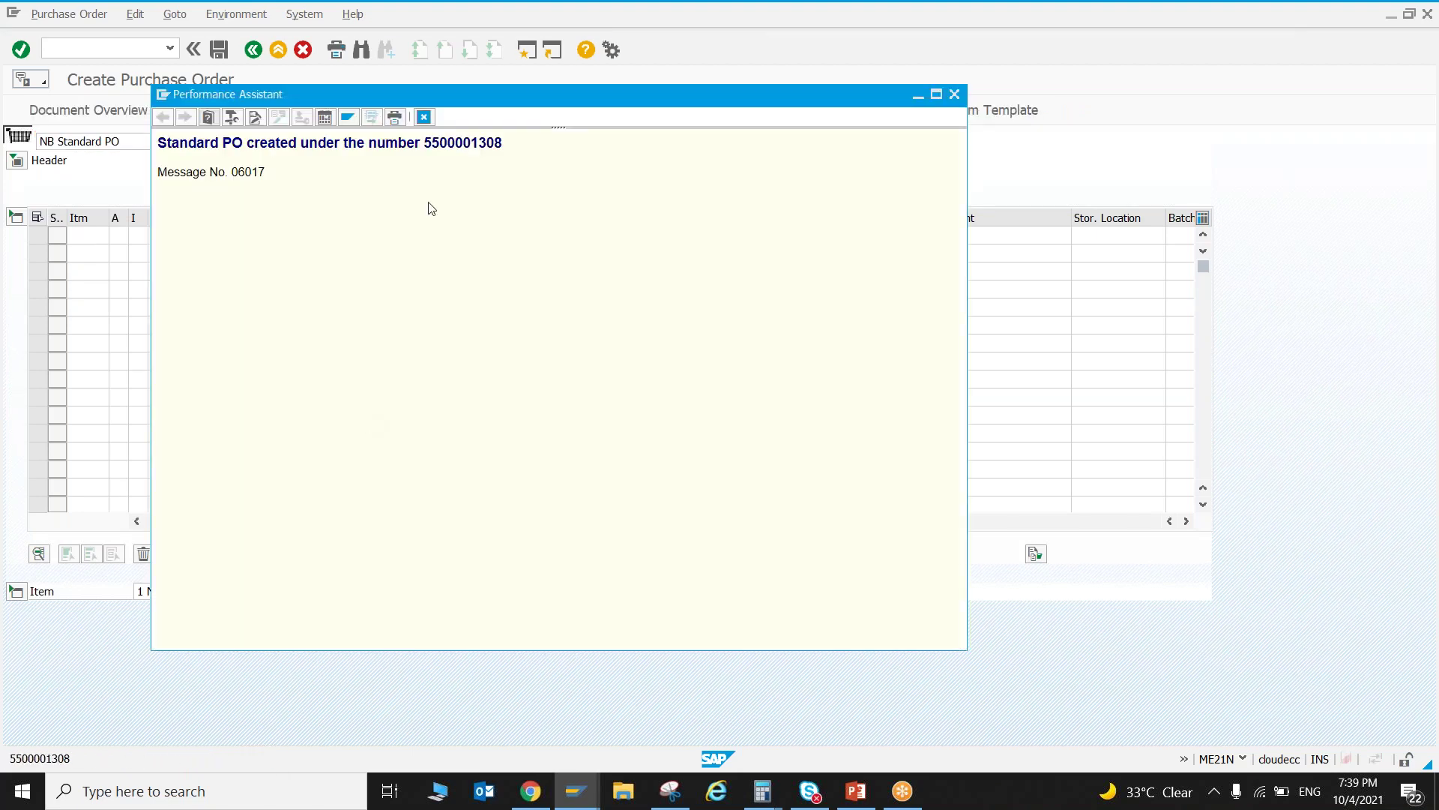
pyautogui.moveTo(421, 142); pyautogui.dragTo(503, 142)
pyautogui.hotkey('ctrl', 'c')
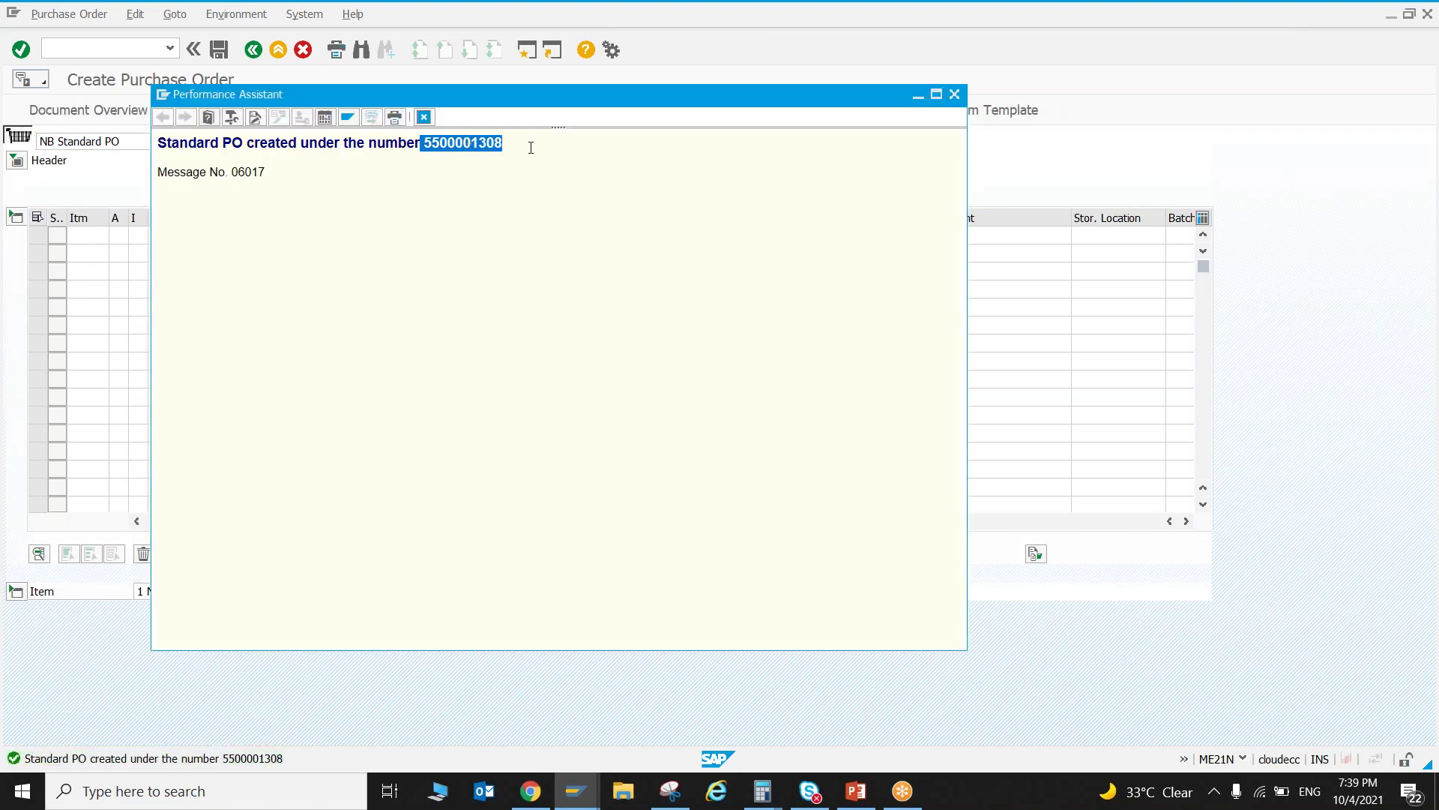
pyautogui.click(424, 117)
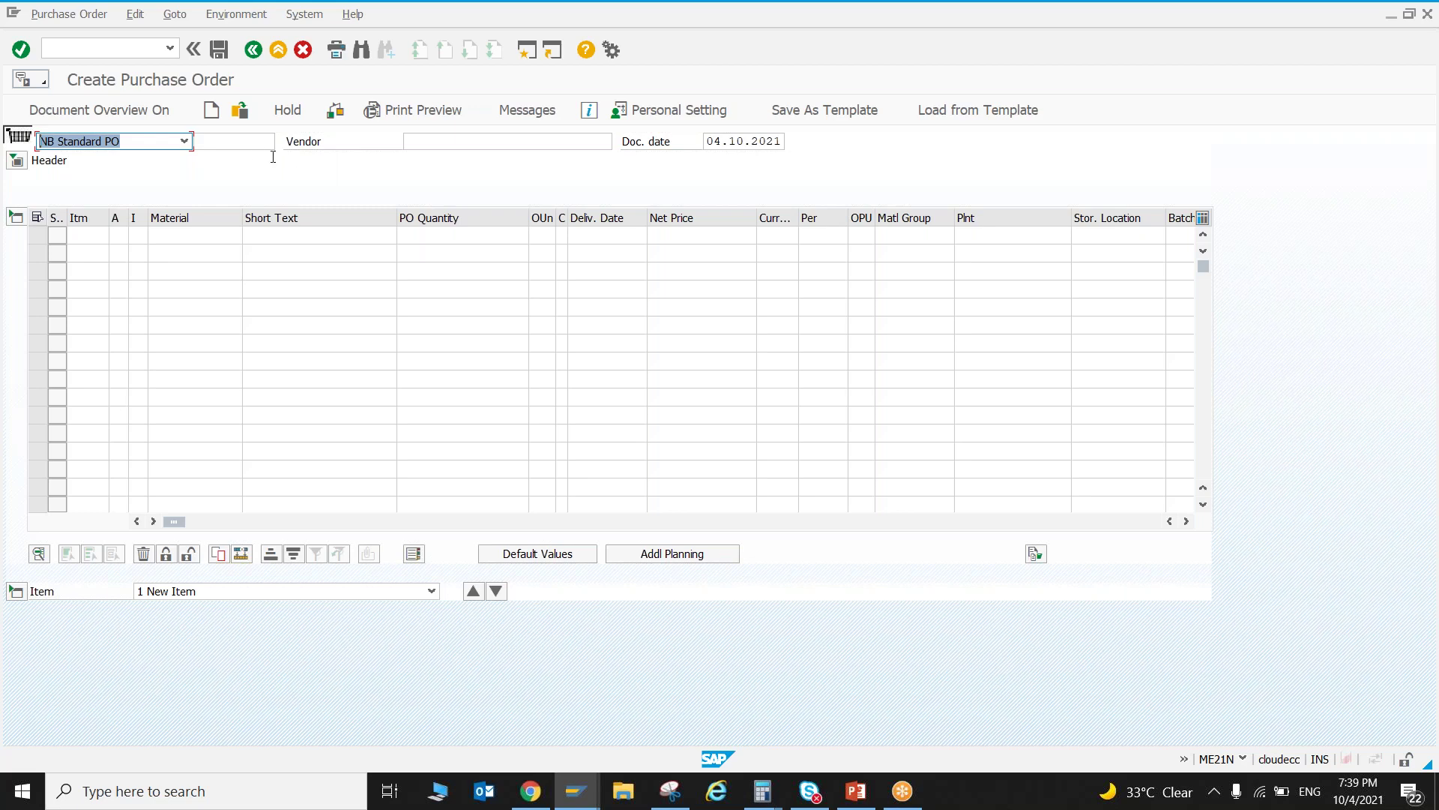
# - Leave purchase order creation and open the service entry sheet with transaction ML81N
pyautogui.click(274, 52)
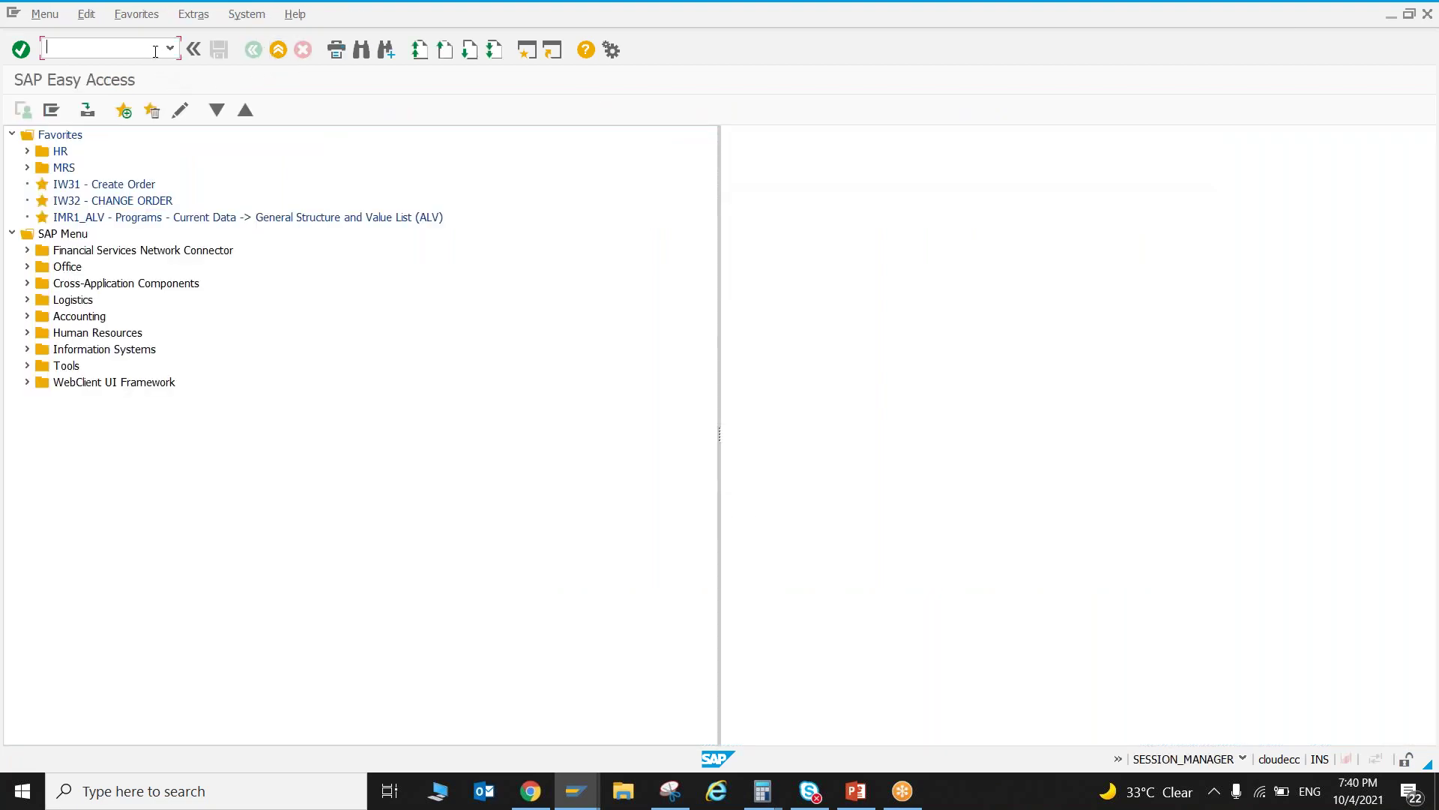
pyautogui.write('ml81n')
pyautogui.press('Return')
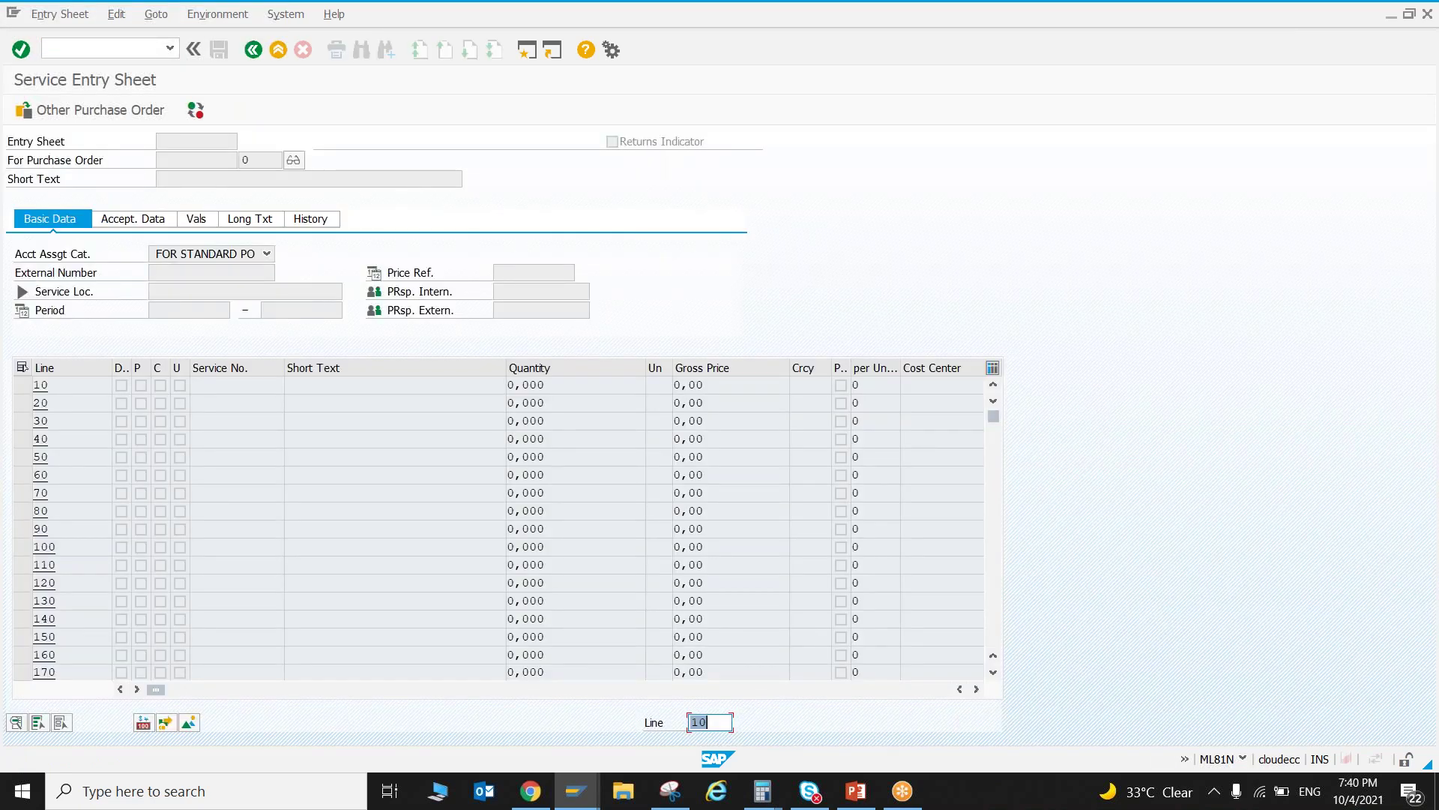
# - Try to select the new purchase order for the service entry using the copied number
pyautogui.click(105, 111)
pyautogui.hotkey('ctrl', 'v')
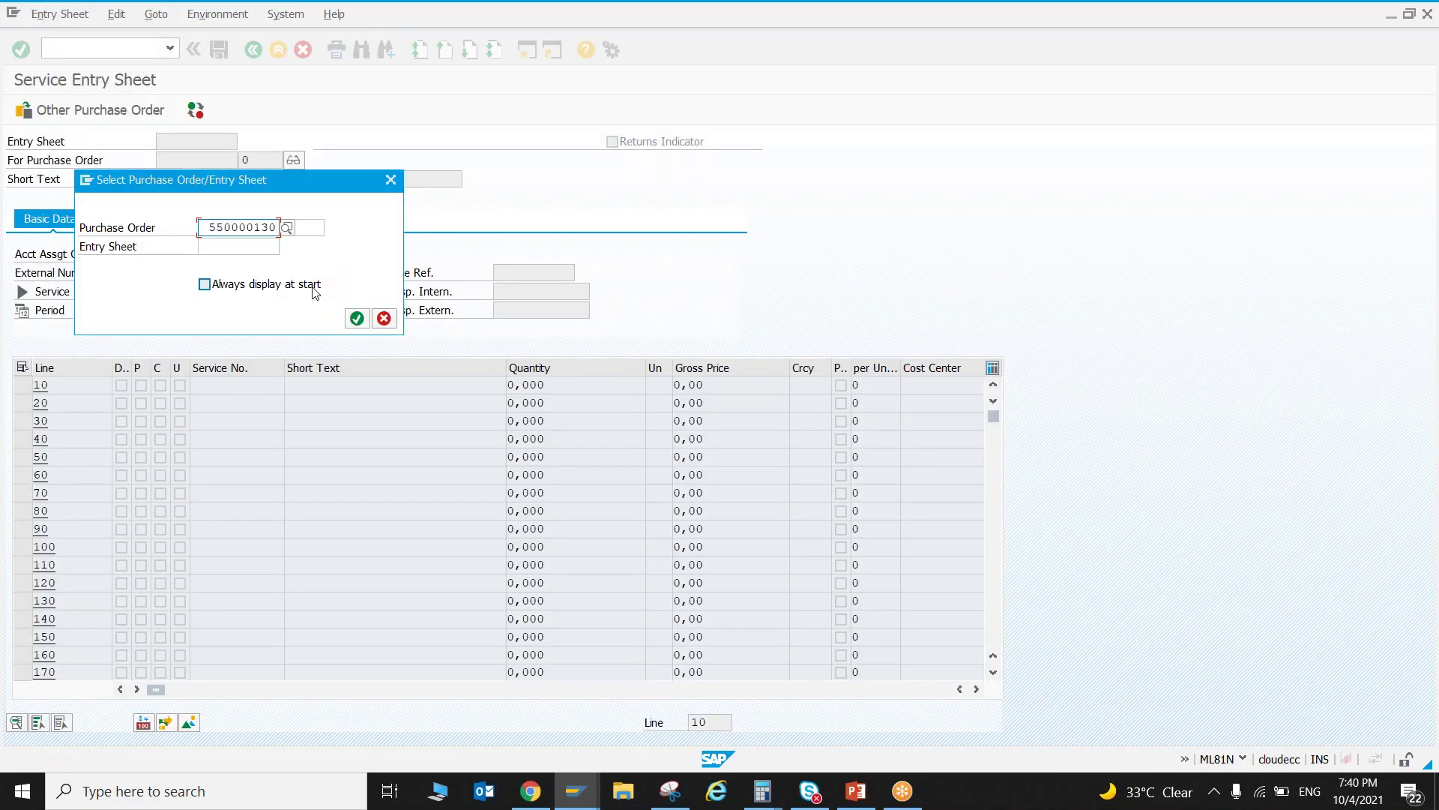
pyautogui.press('Return')
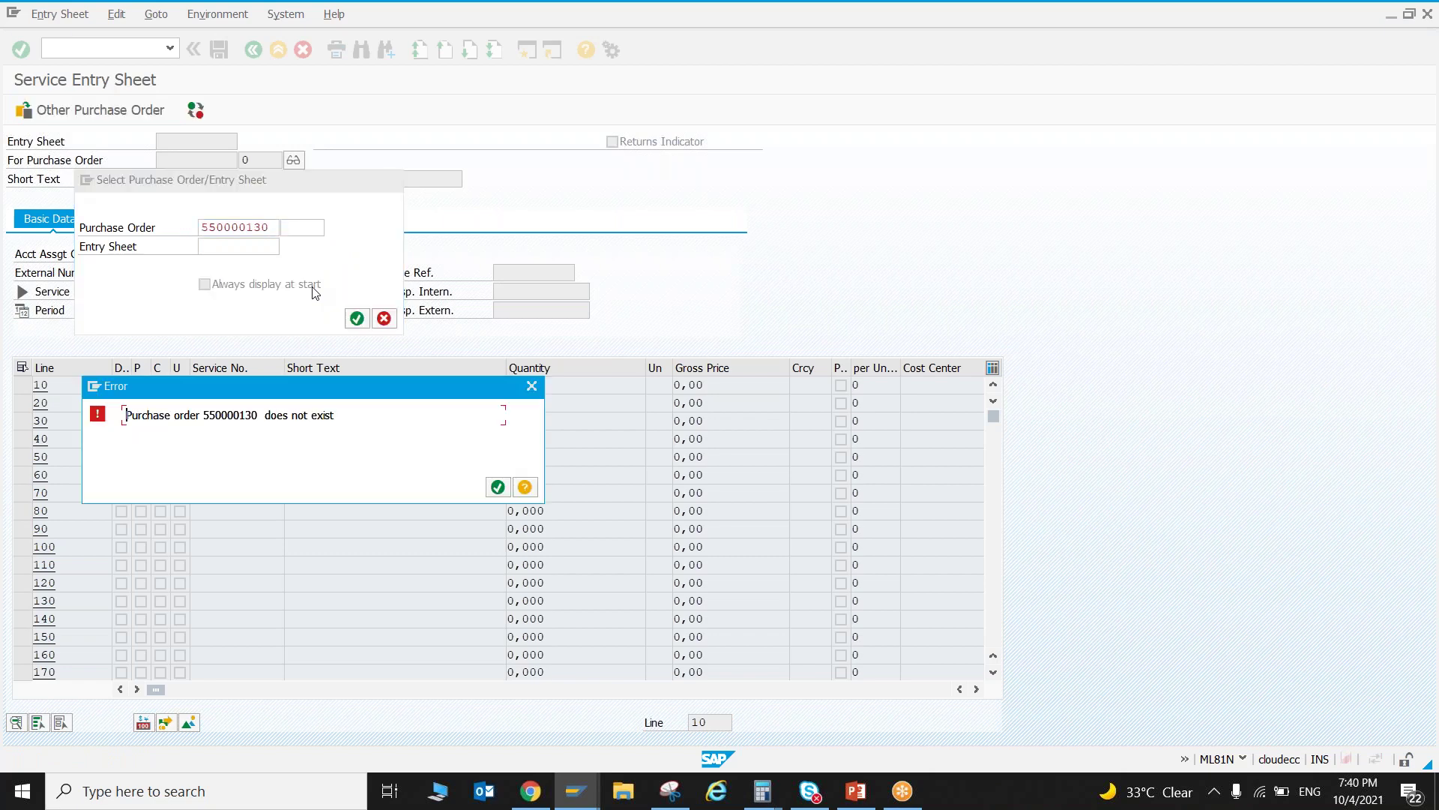
pyautogui.press('Return')
pyautogui.write('`')
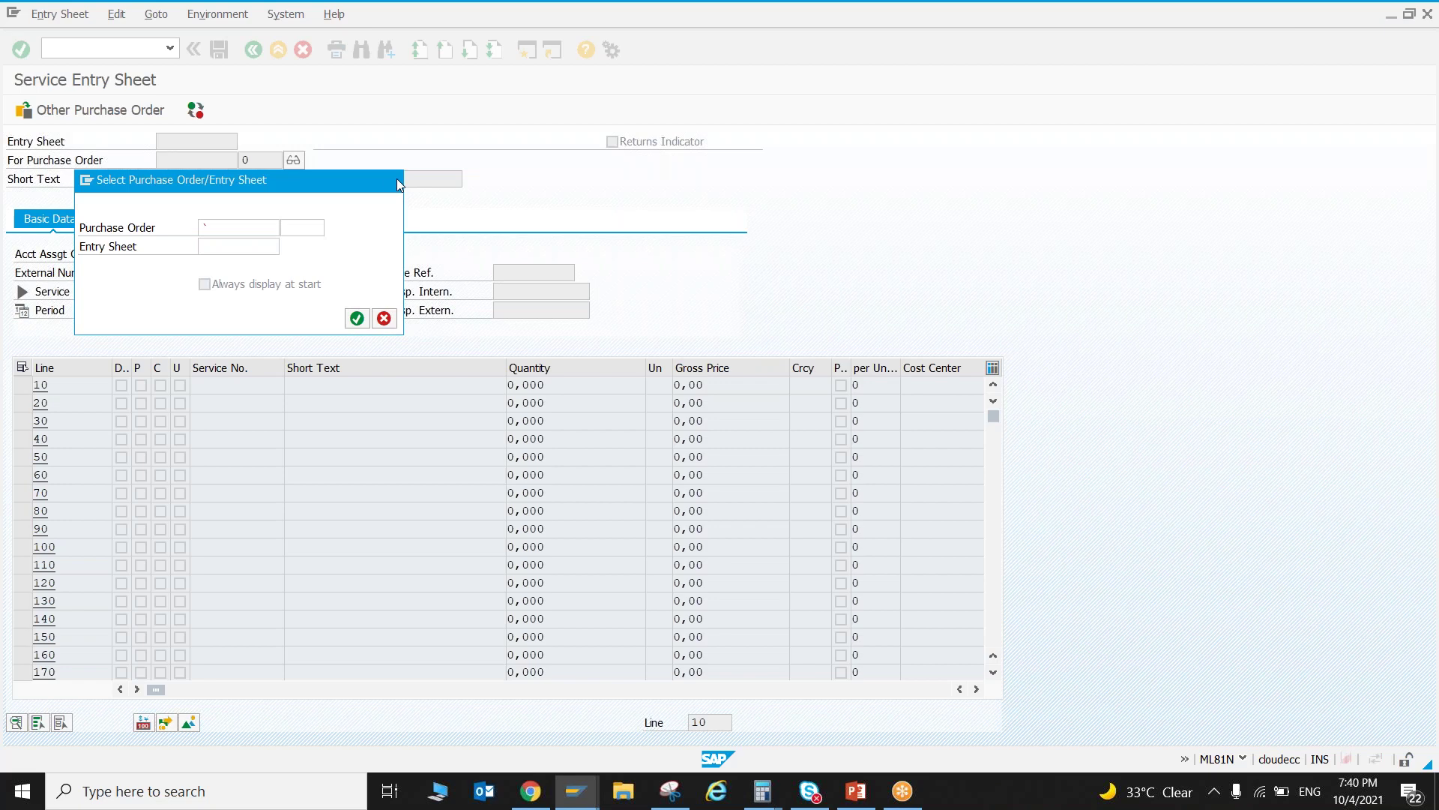
pyautogui.press('BackSpace')
pyautogui.press('Return')
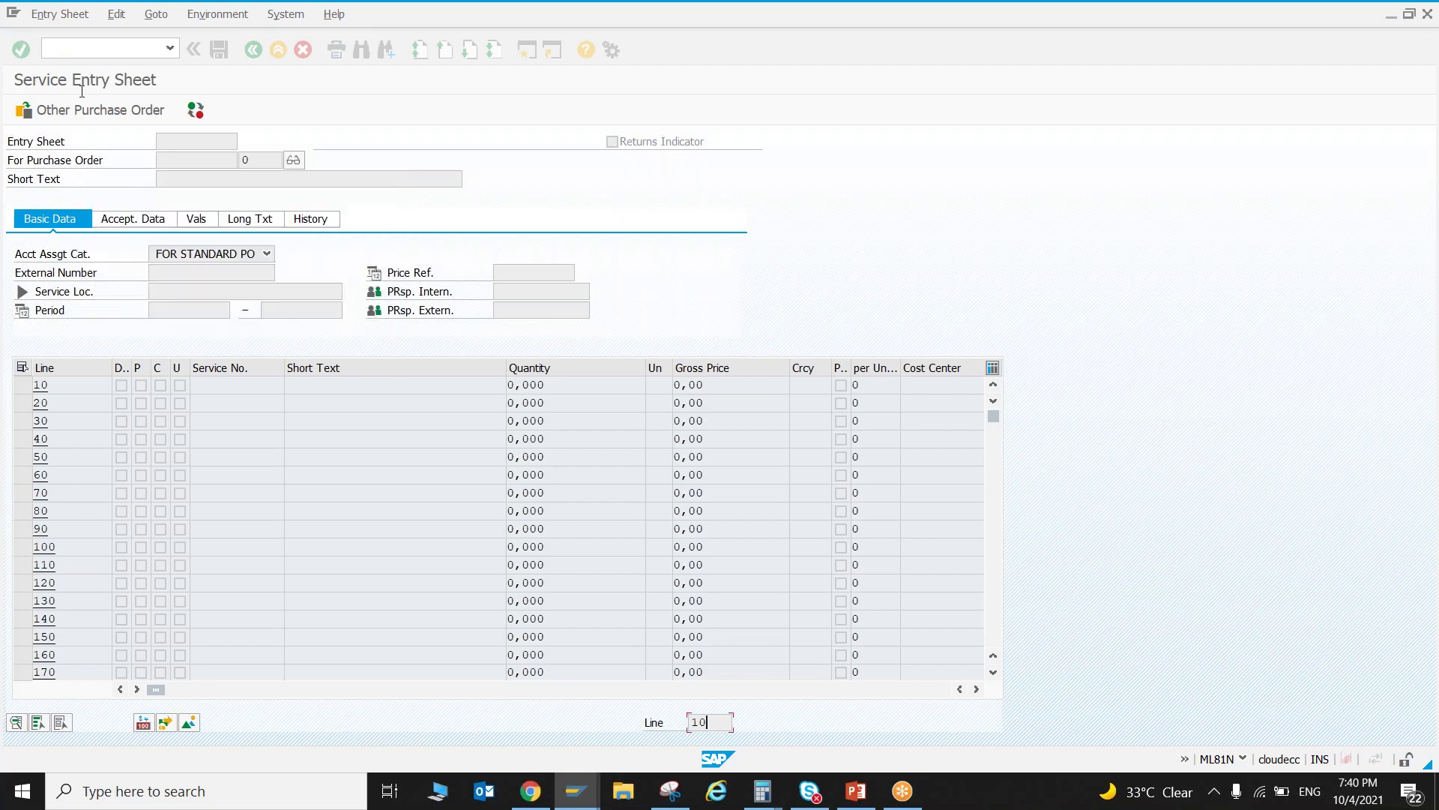
# - Display the new purchase order with transaction ME23N and copy its complete order number from the header
pyautogui.click(81, 55)
pyautogui.write('/n')
pyautogui.press('Return')
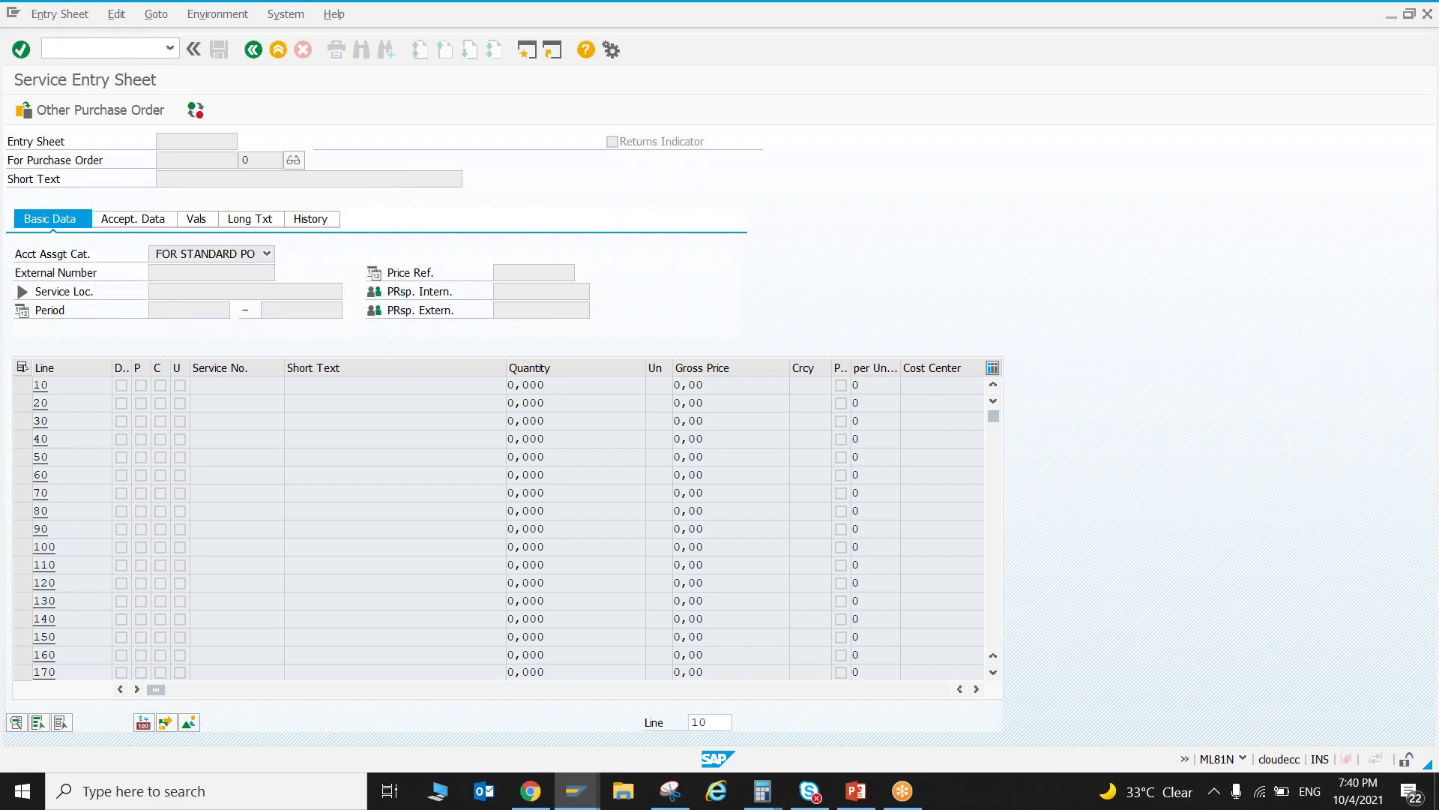
pyautogui.write('me23n')
pyautogui.press('Return')
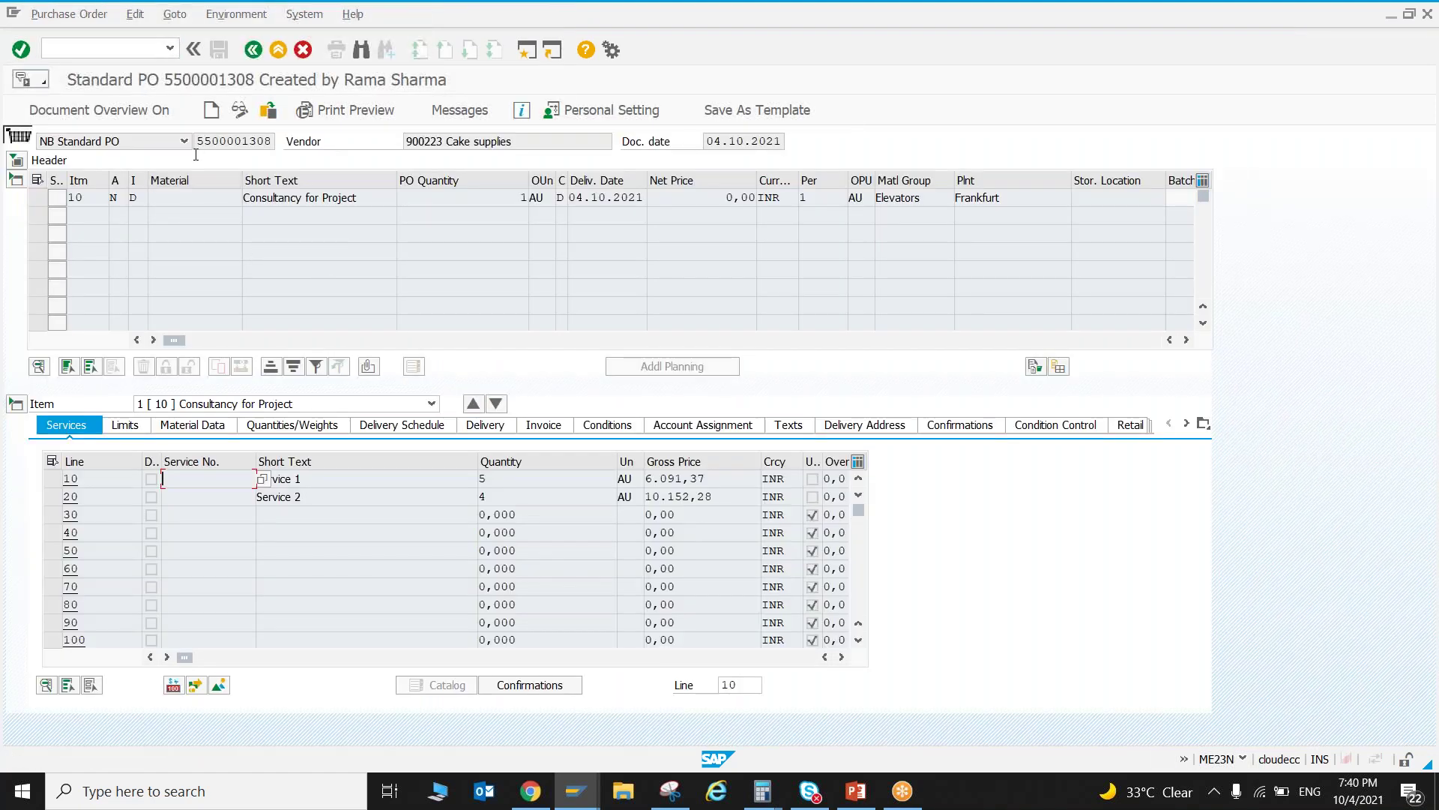
pyautogui.moveTo(196, 141); pyautogui.dragTo(274, 141)
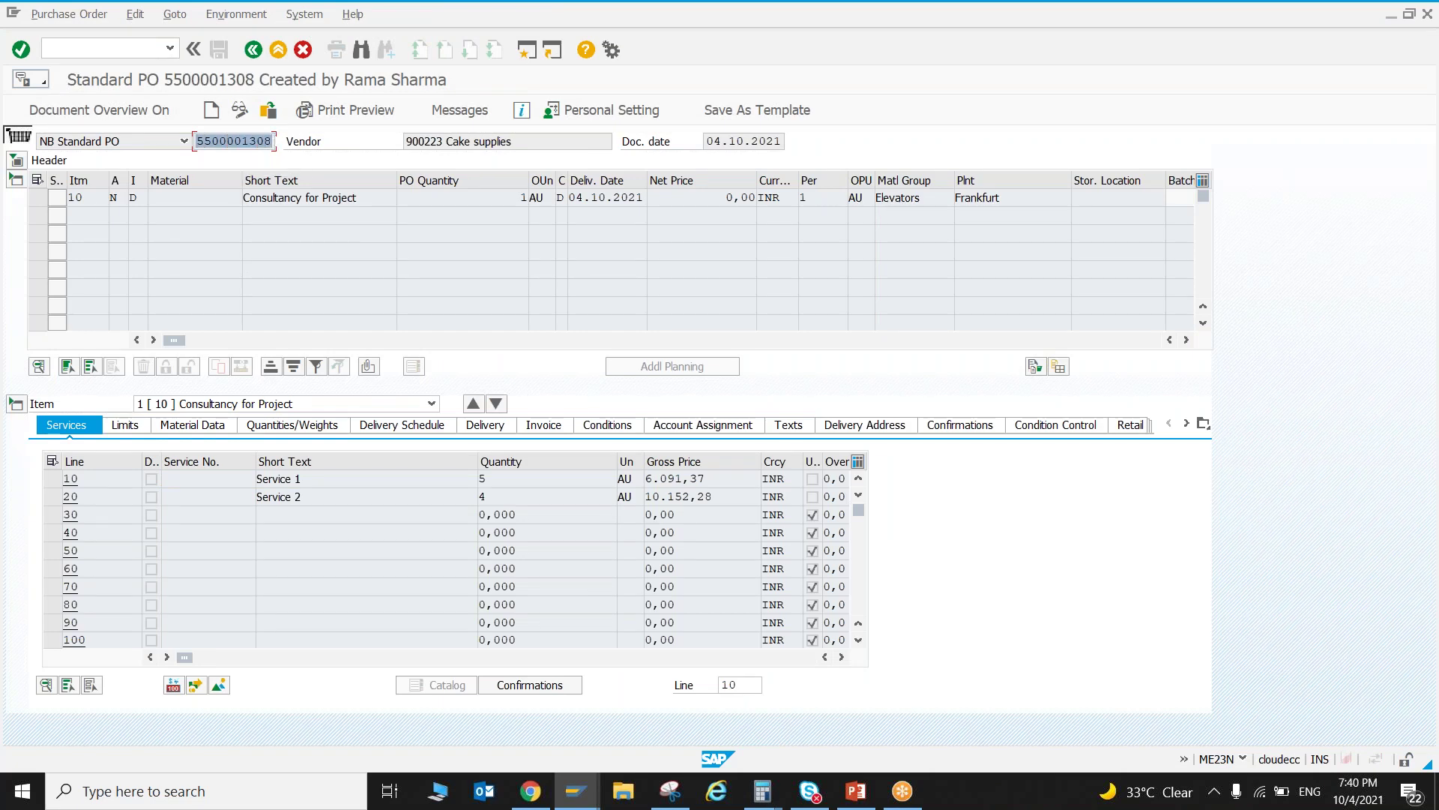
pyautogui.click(275, 141)
# - Go back to service entry in transaction ML81N, keeping the purchase order open in a separate session
pyautogui.click(525, 49)
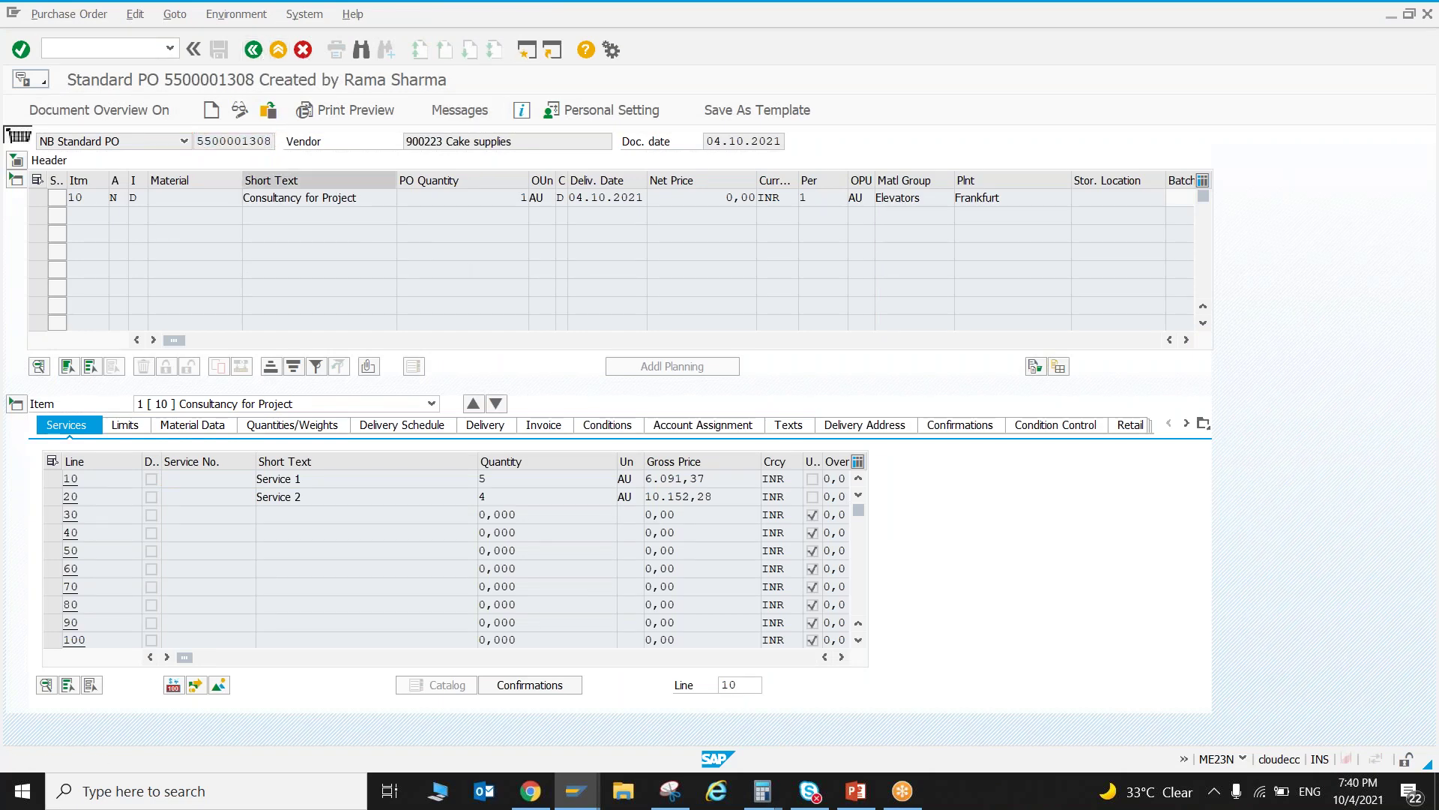
pyautogui.write('me')
pyautogui.press('BackSpace')
pyautogui.write('e23n')
pyautogui.press('Return')
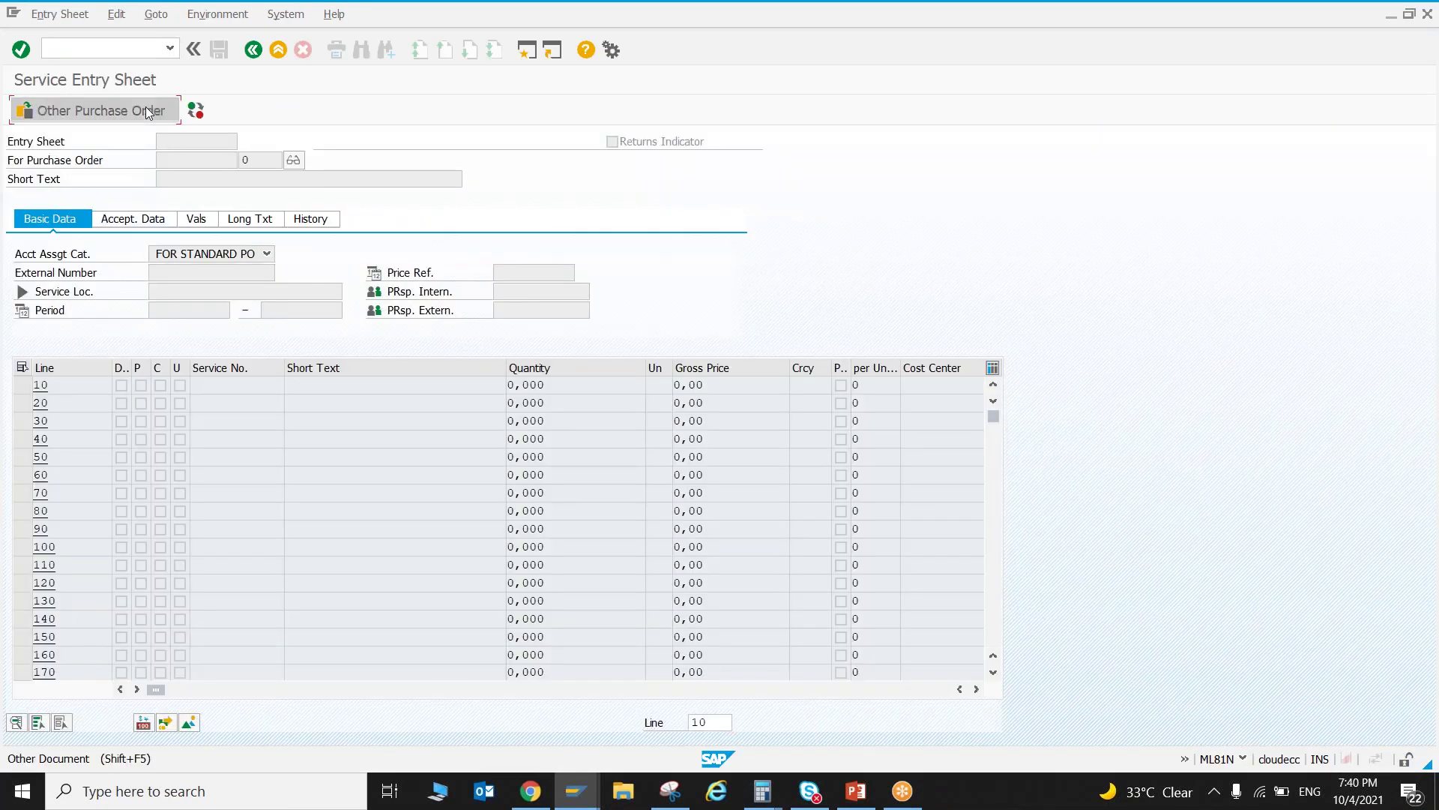
# - Select the purchase order by its copied number and create an entry sheet with short text "Confirmatin of work"
pyautogui.click(146, 111)
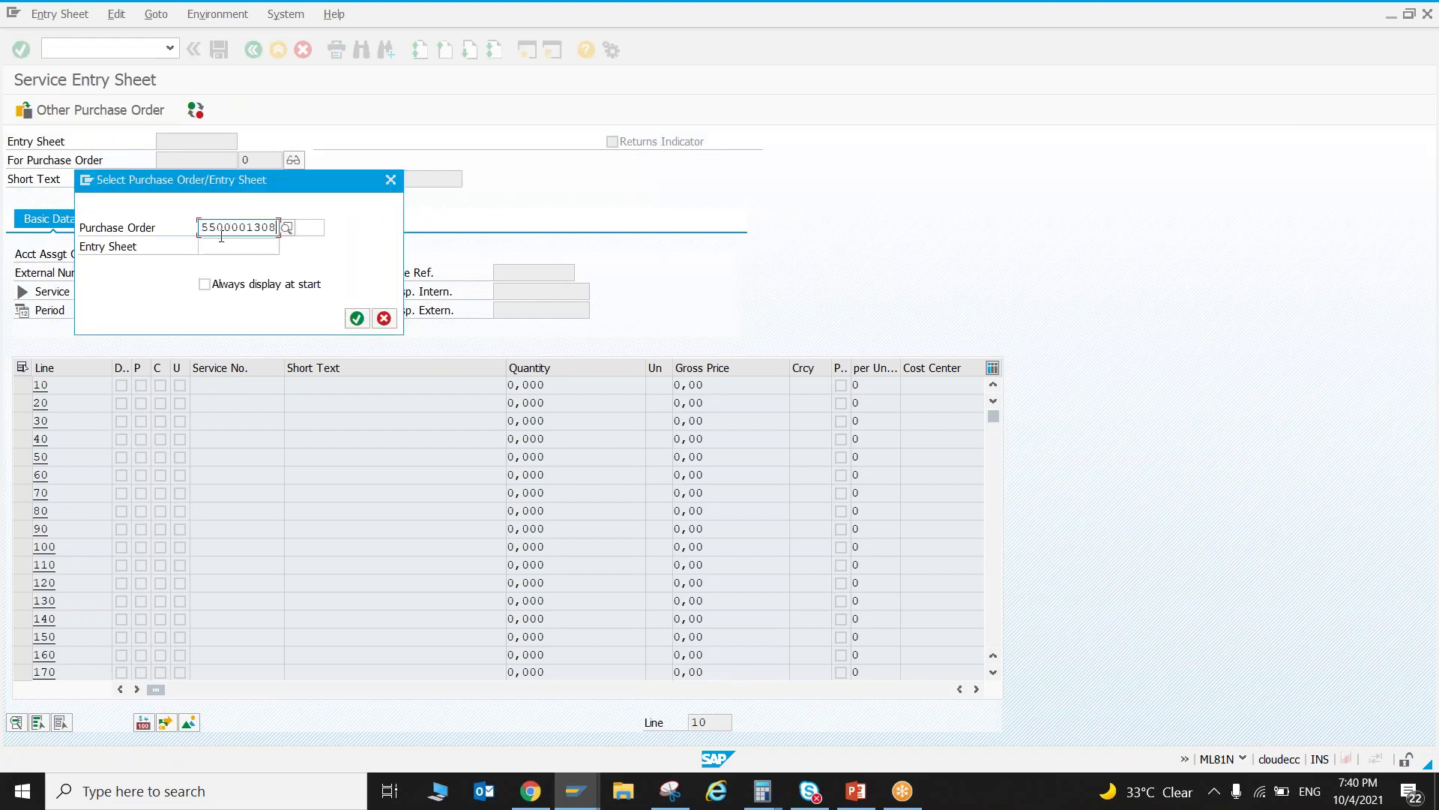
pyautogui.press('Return')
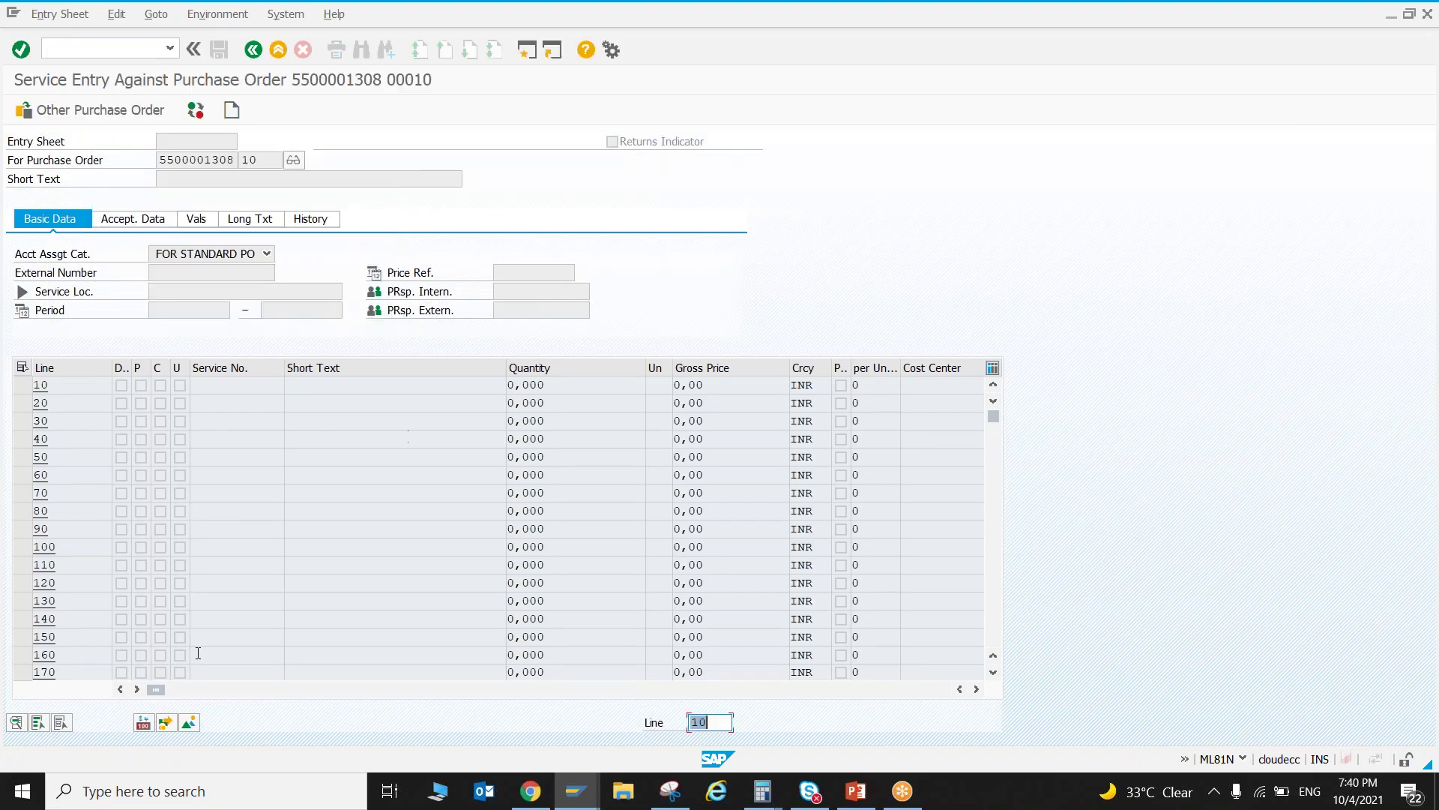
pyautogui.click(231, 110)
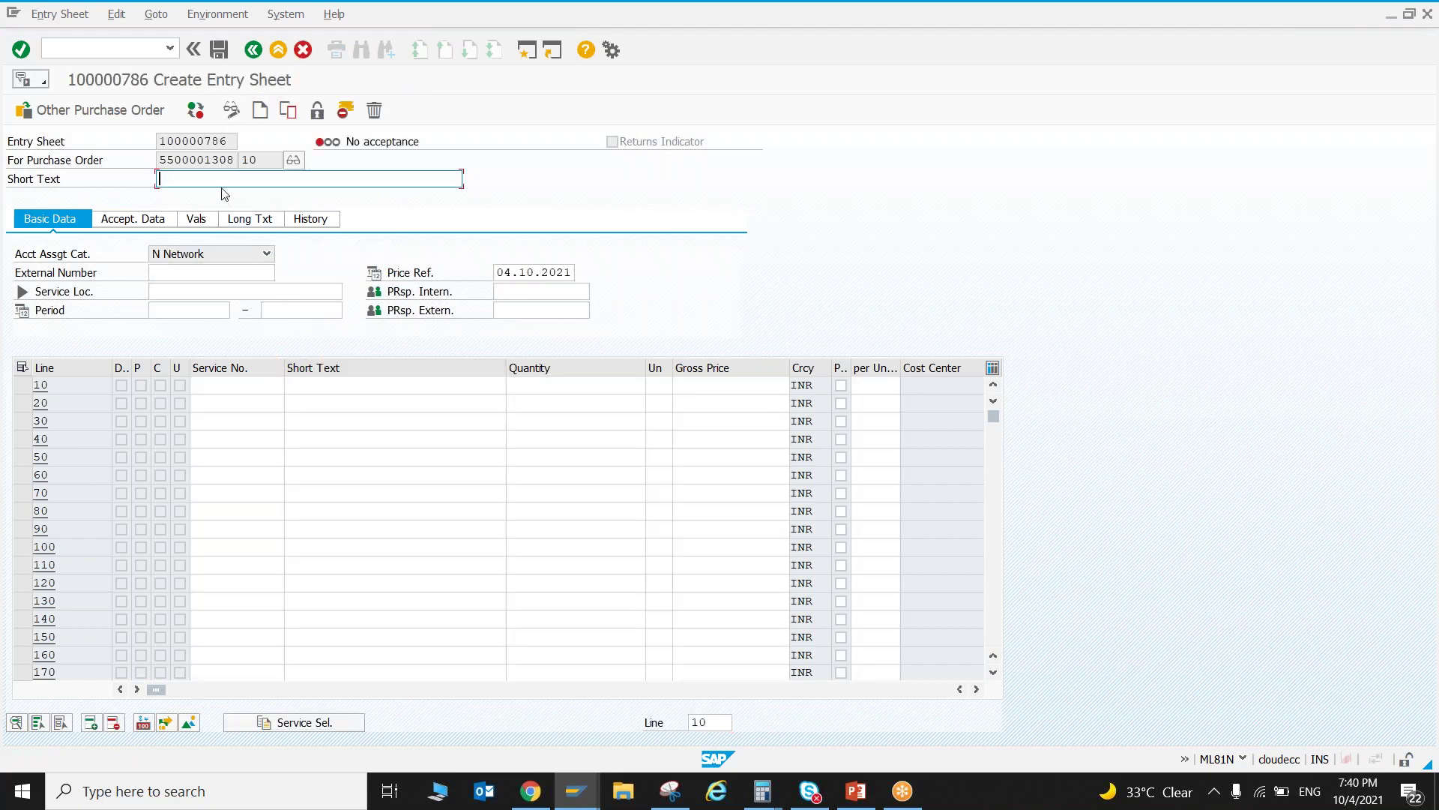
pyautogui.write('Confirmatin of work')
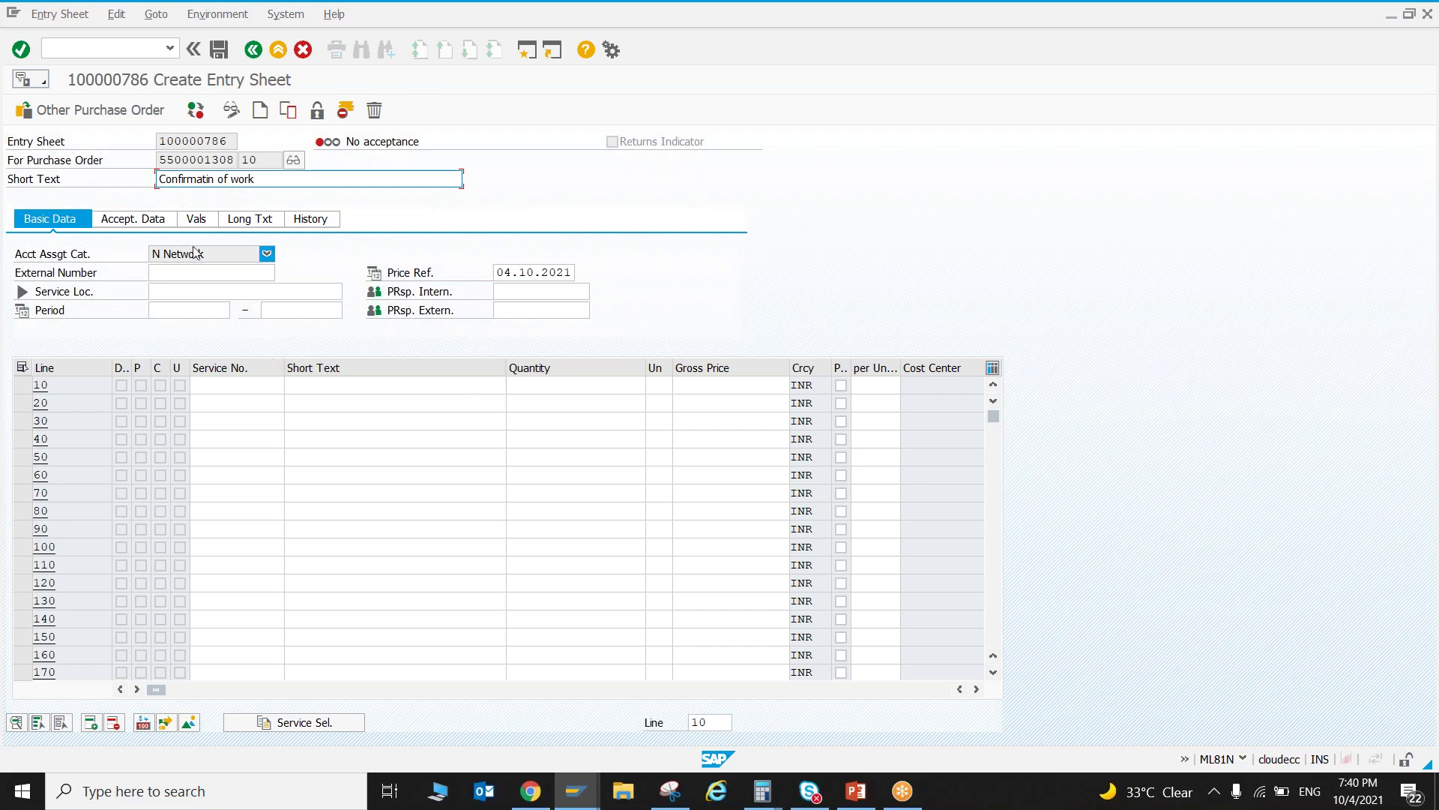
# - Adopt line 10, Service 1, from the purchase order's services into the entry sheet
pyautogui.click(328, 722)
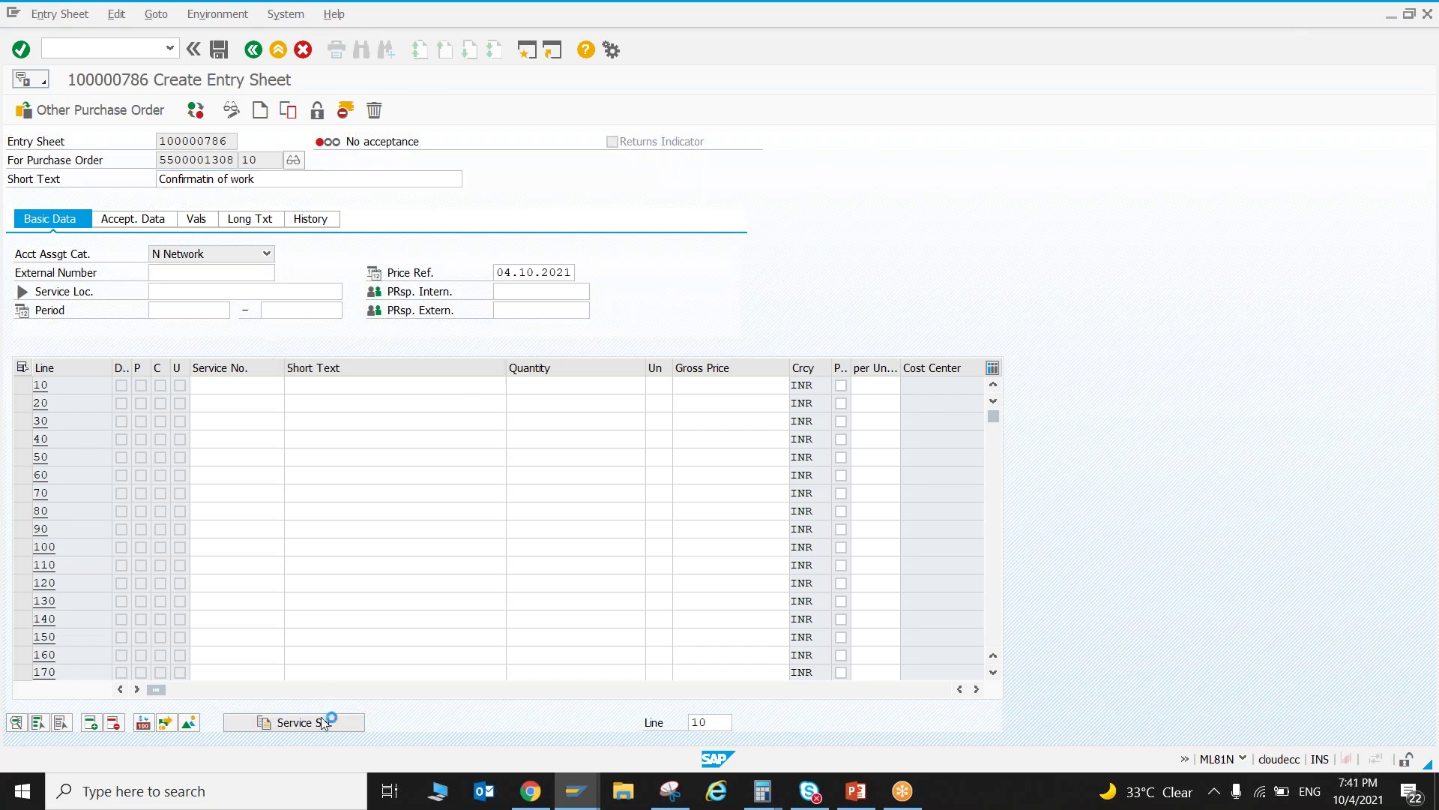
pyautogui.click(407, 413)
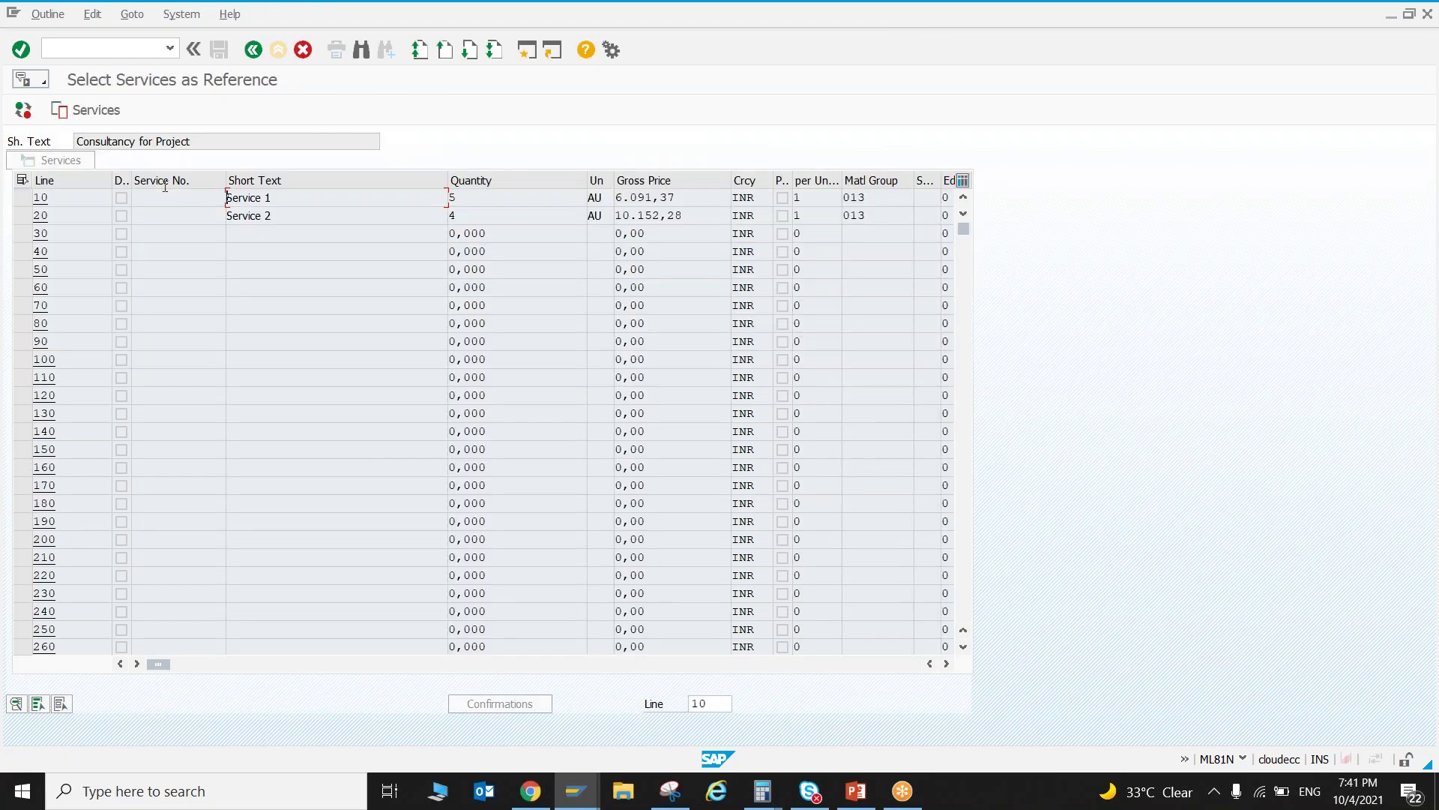
pyautogui.click(22, 197)
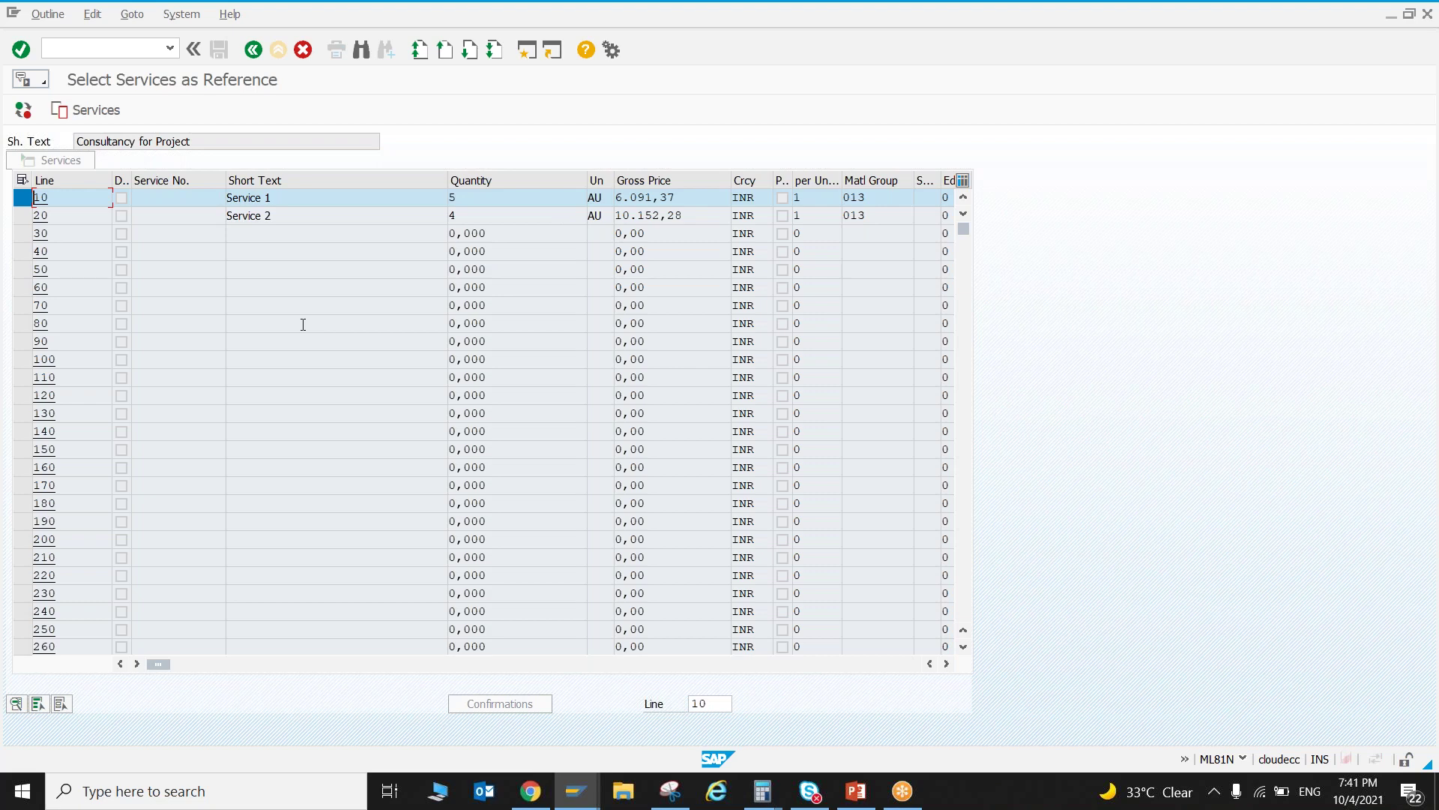
pyautogui.click(93, 112)
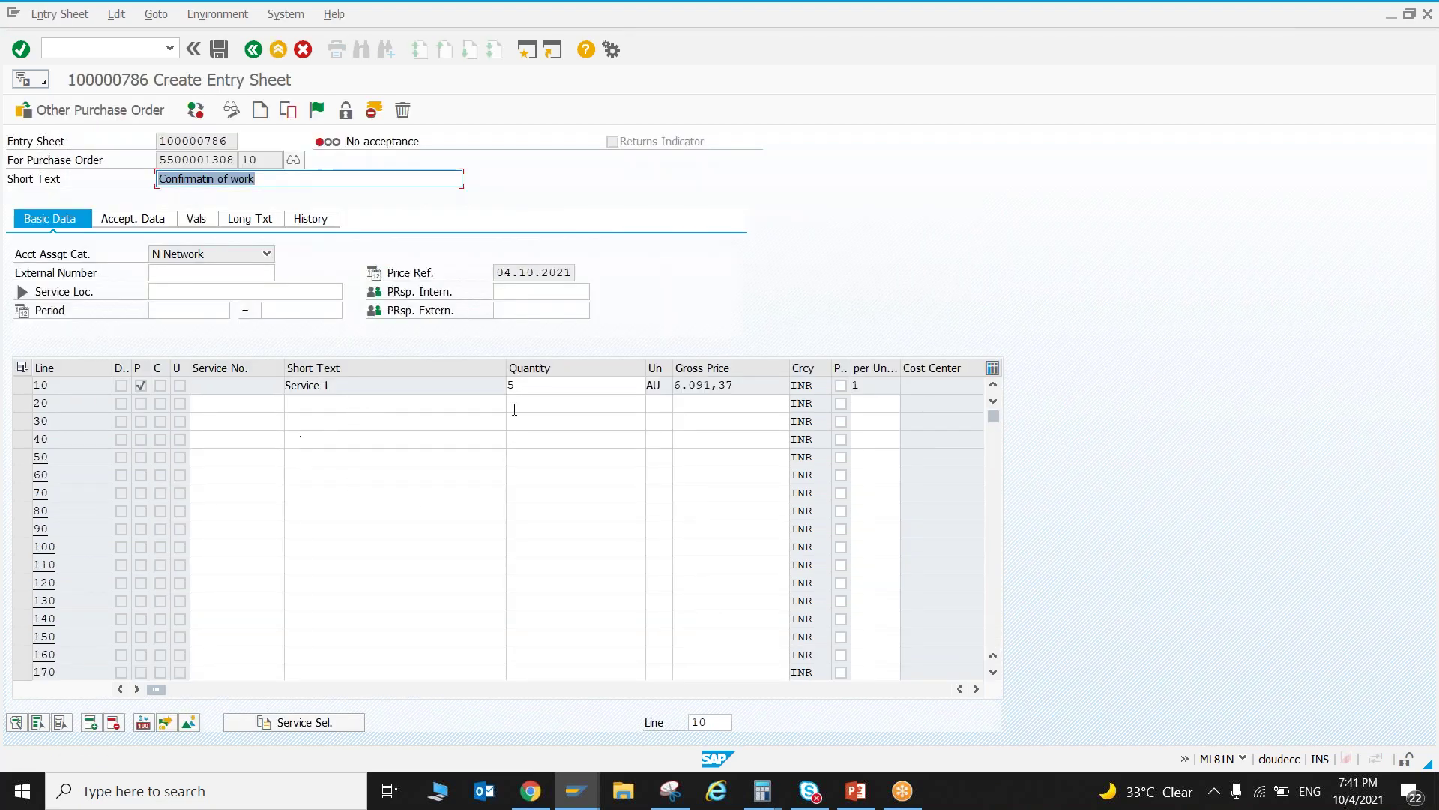
# - Set the quantity of Service 1 on line 10 to 2 and save the entry sheet
pyautogui.click(550, 386)
pyautogui.press('BackSpace')
pyautogui.write('2')
pyautogui.press('Return')
pyautogui.click(219, 50)
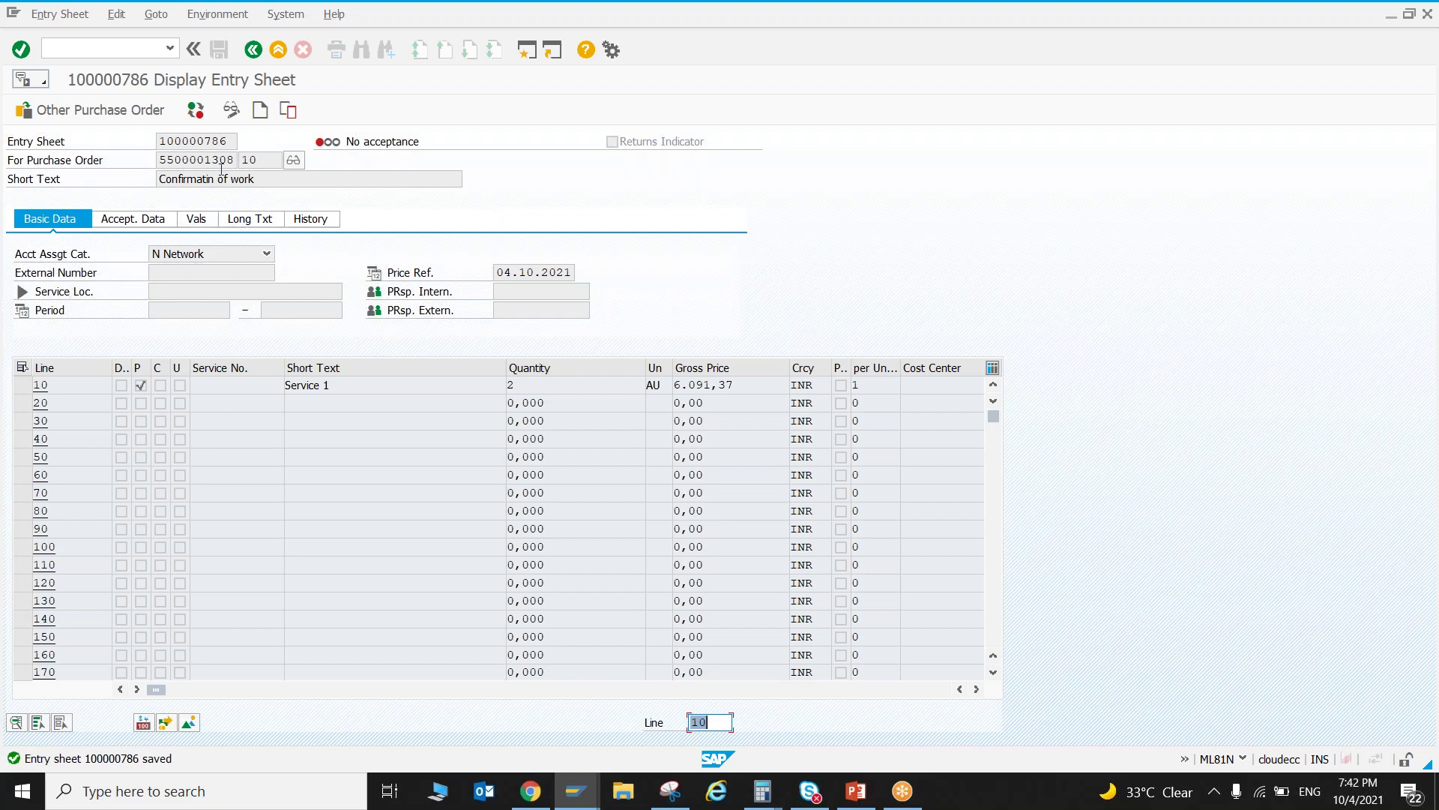
# - Accept the saved entry sheet in change mode and post the acceptance document with posting date 09.09.2021
pyautogui.click(231, 110)
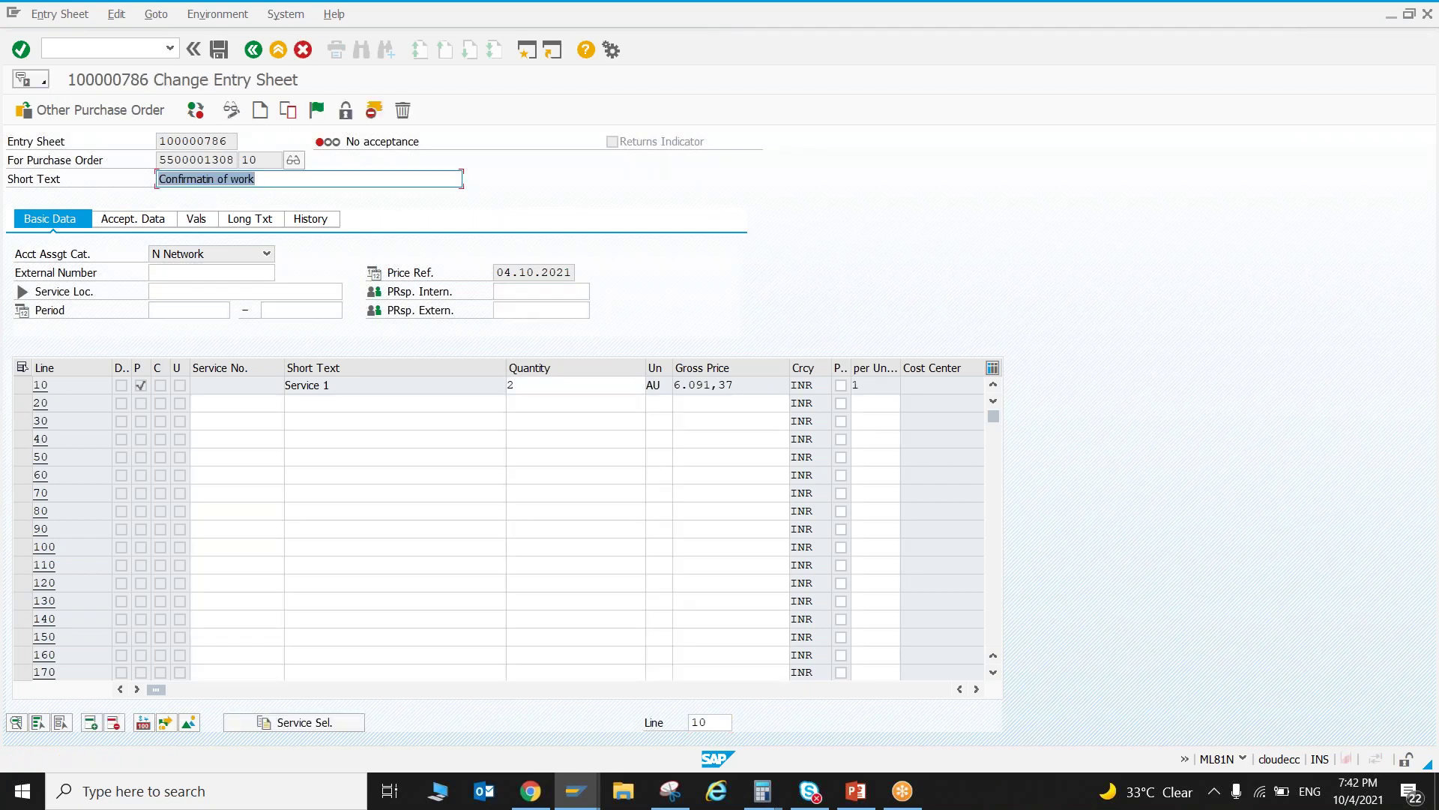
pyautogui.click(318, 111)
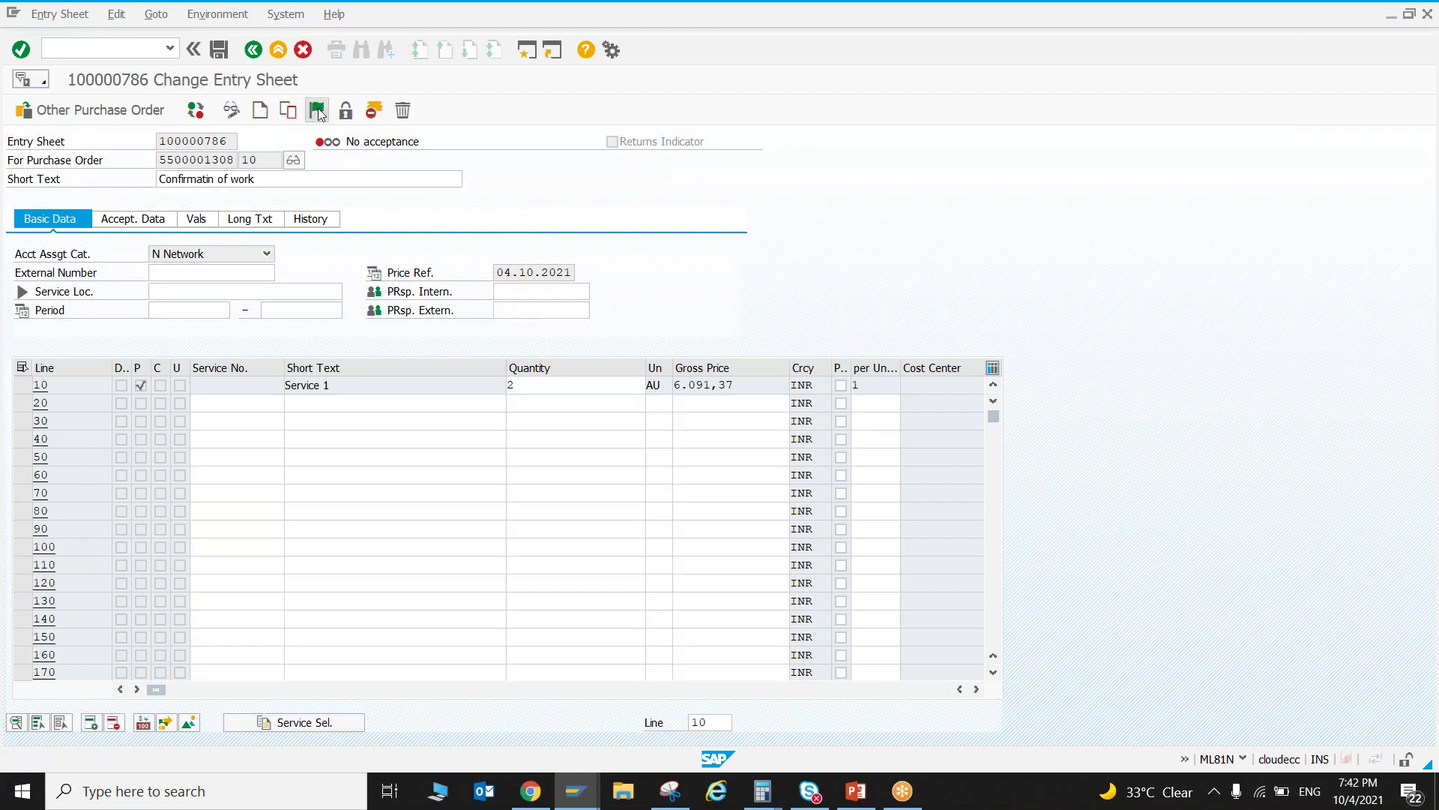
pyautogui.click(219, 50)
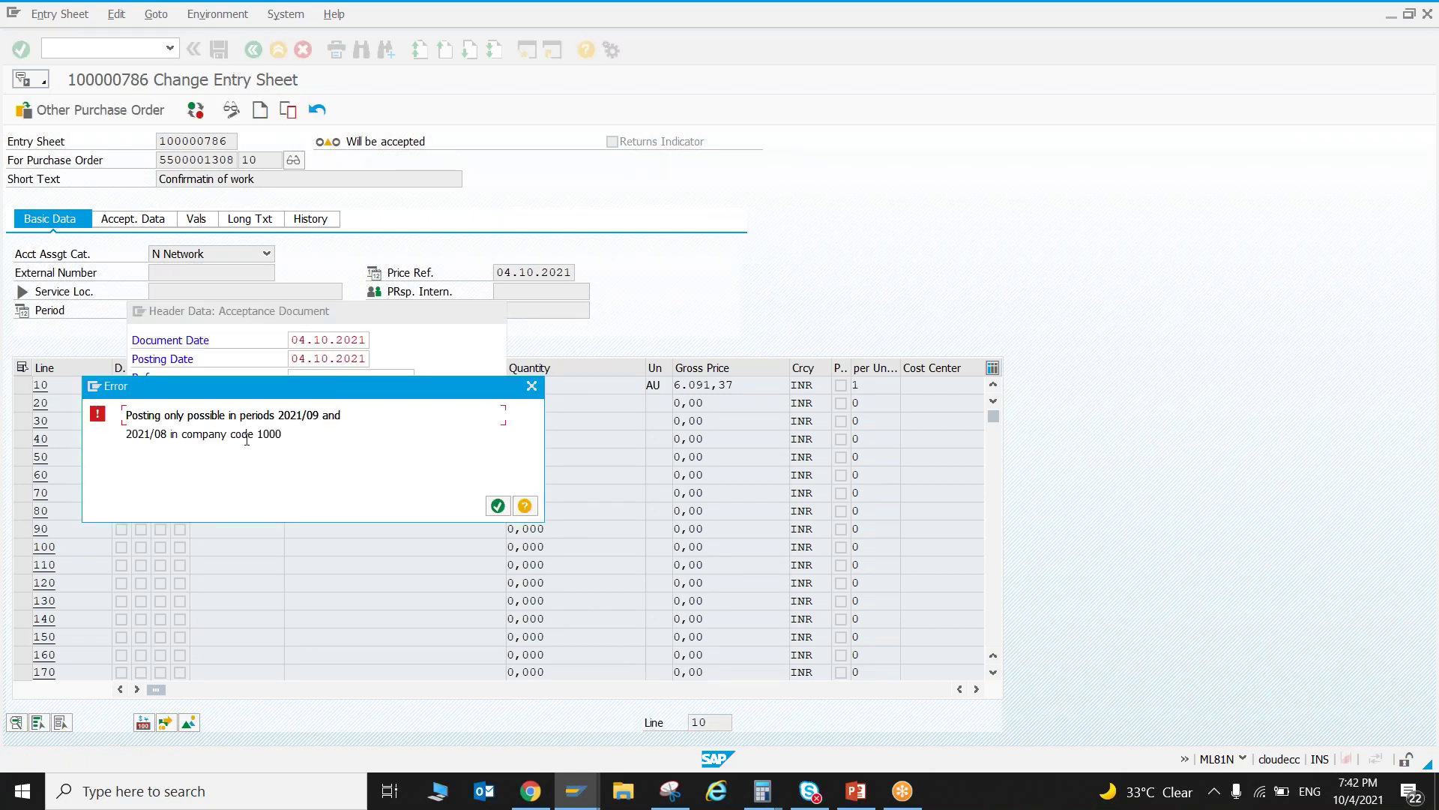
pyautogui.click(498, 506)
pyautogui.click(339, 361)
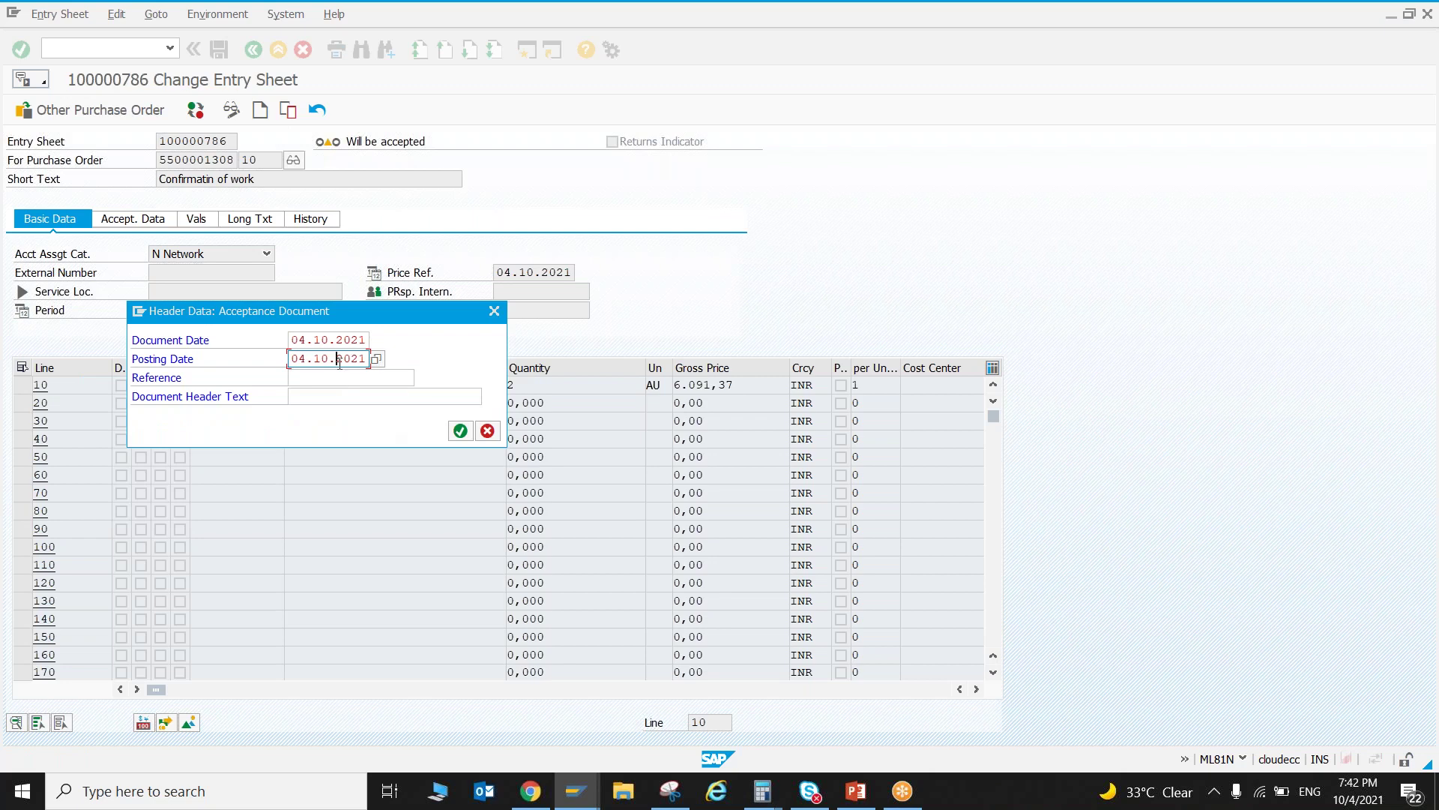
pyautogui.doubleClick(340, 361)
pyautogui.write('0')
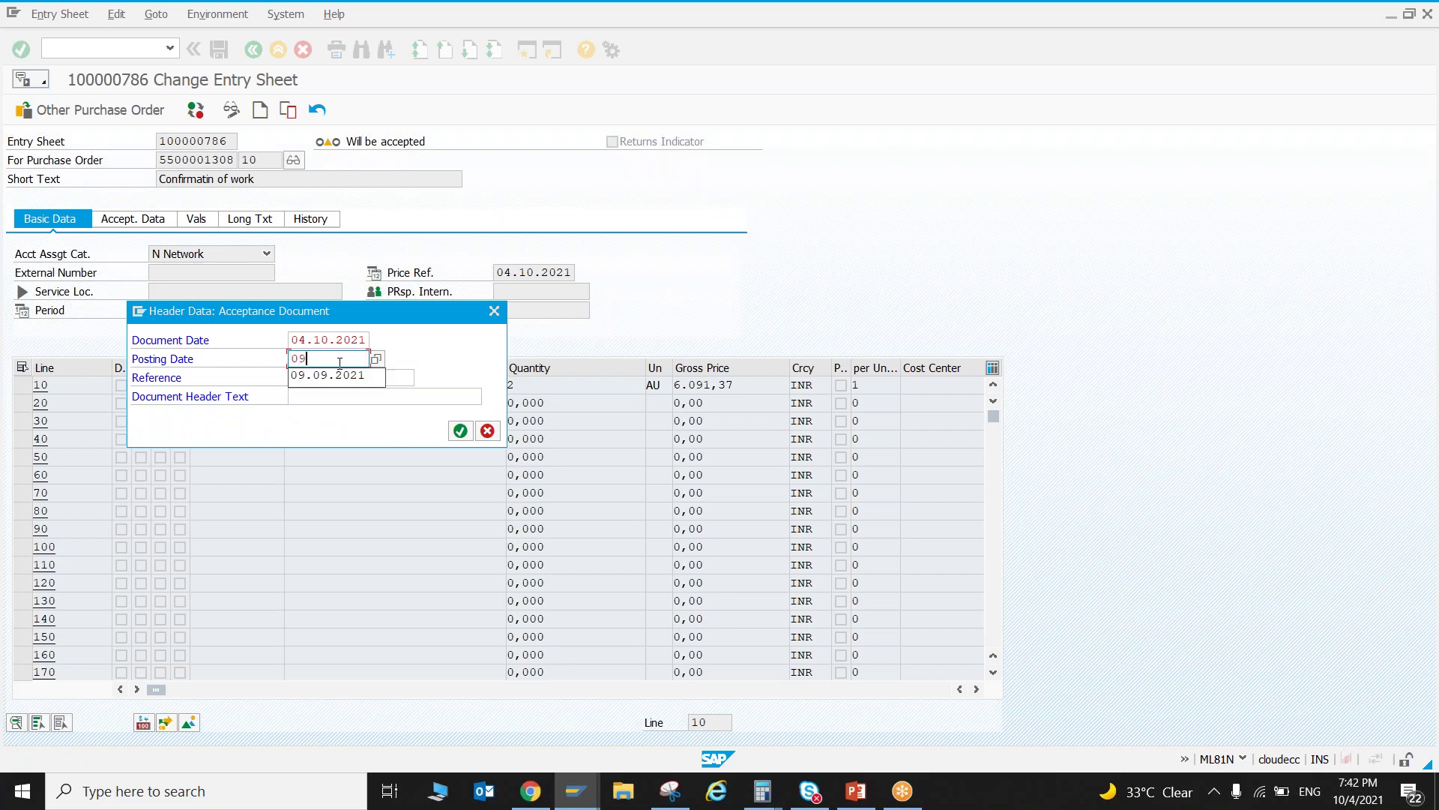
pyautogui.write('9')
pyautogui.press('Down')
pyautogui.press('Return')
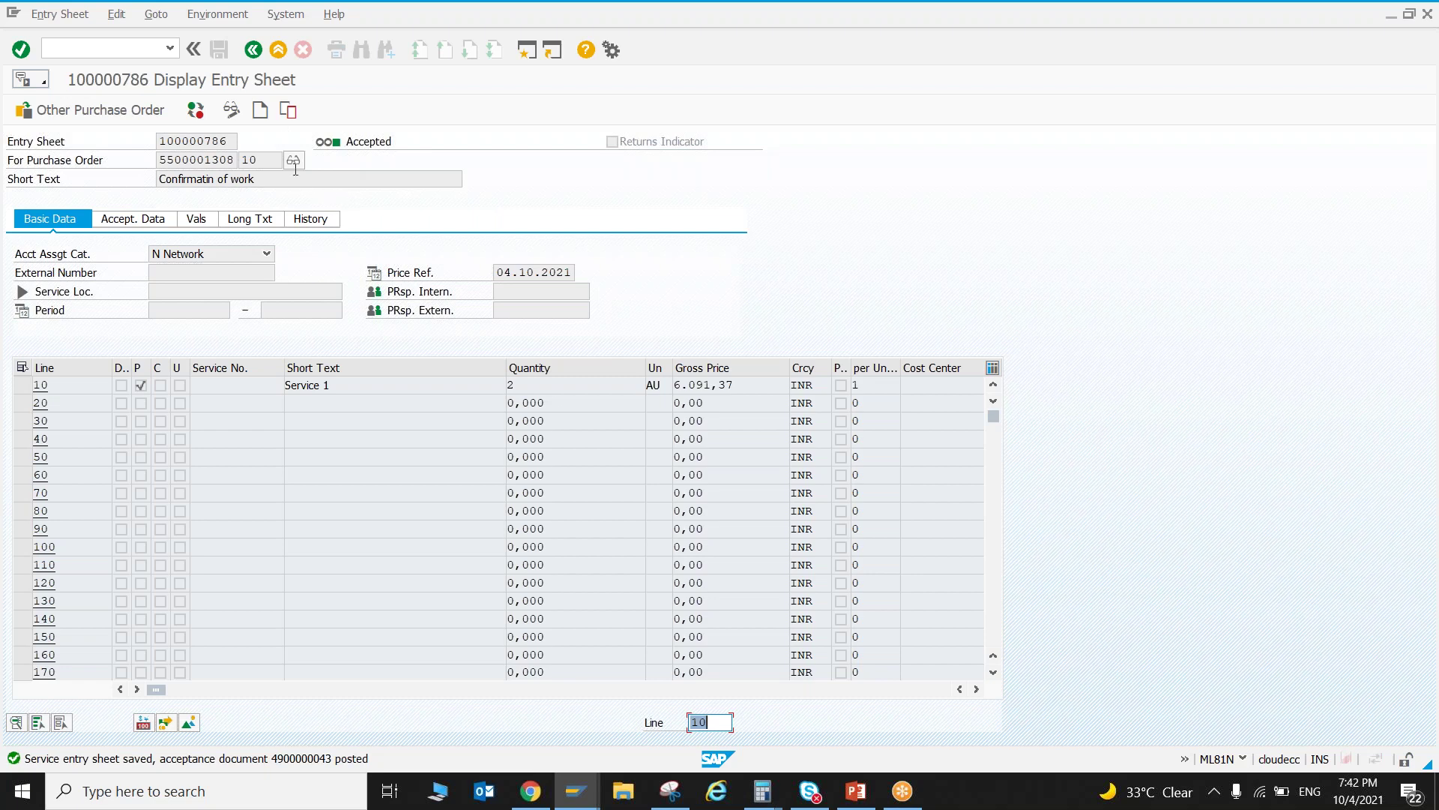
# - Run the hierarchical plan-based cost report Plan/Act/Commit/Rem.plan/Assigned from the Project System information system for project P-0020
pyautogui.click(253, 50)
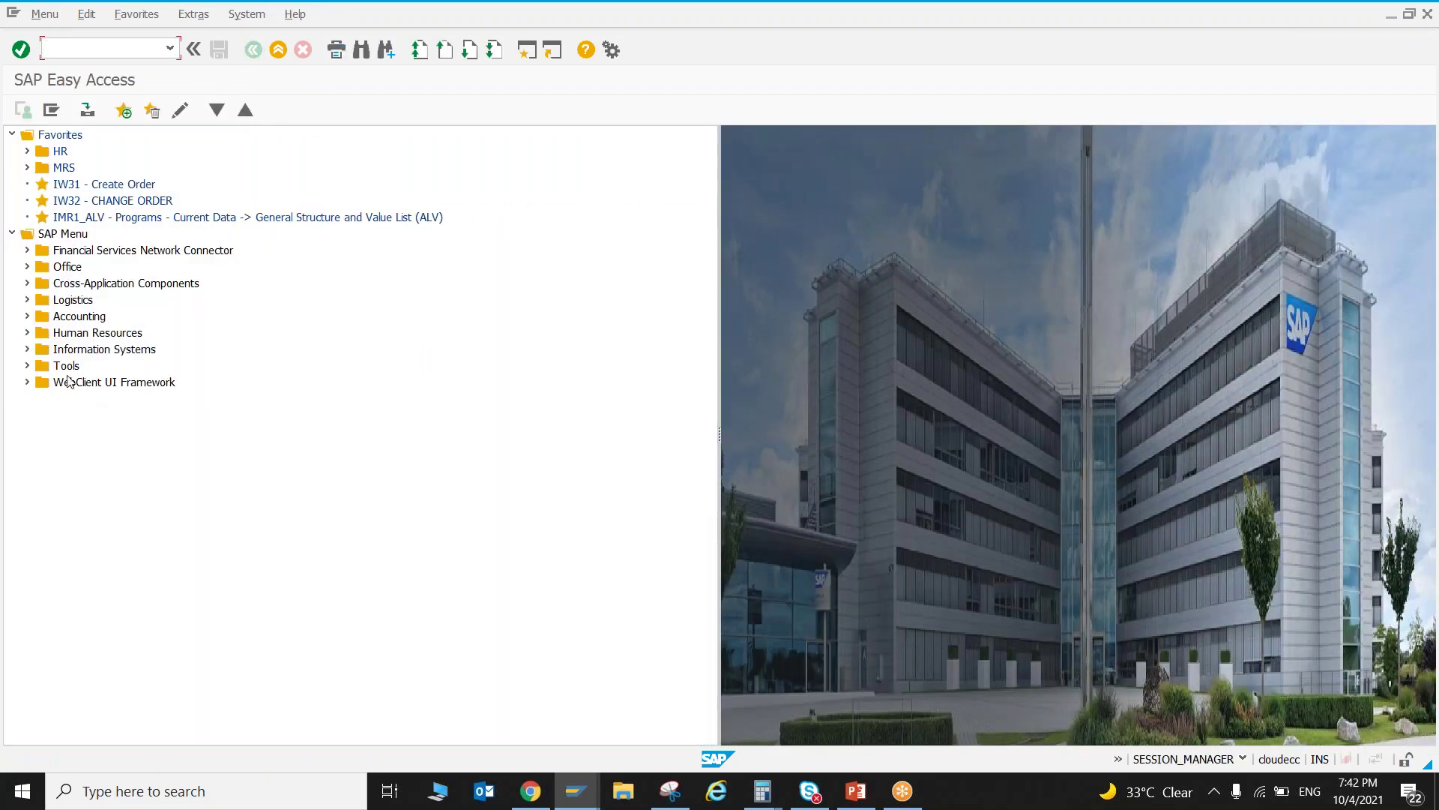
pyautogui.click(28, 317)
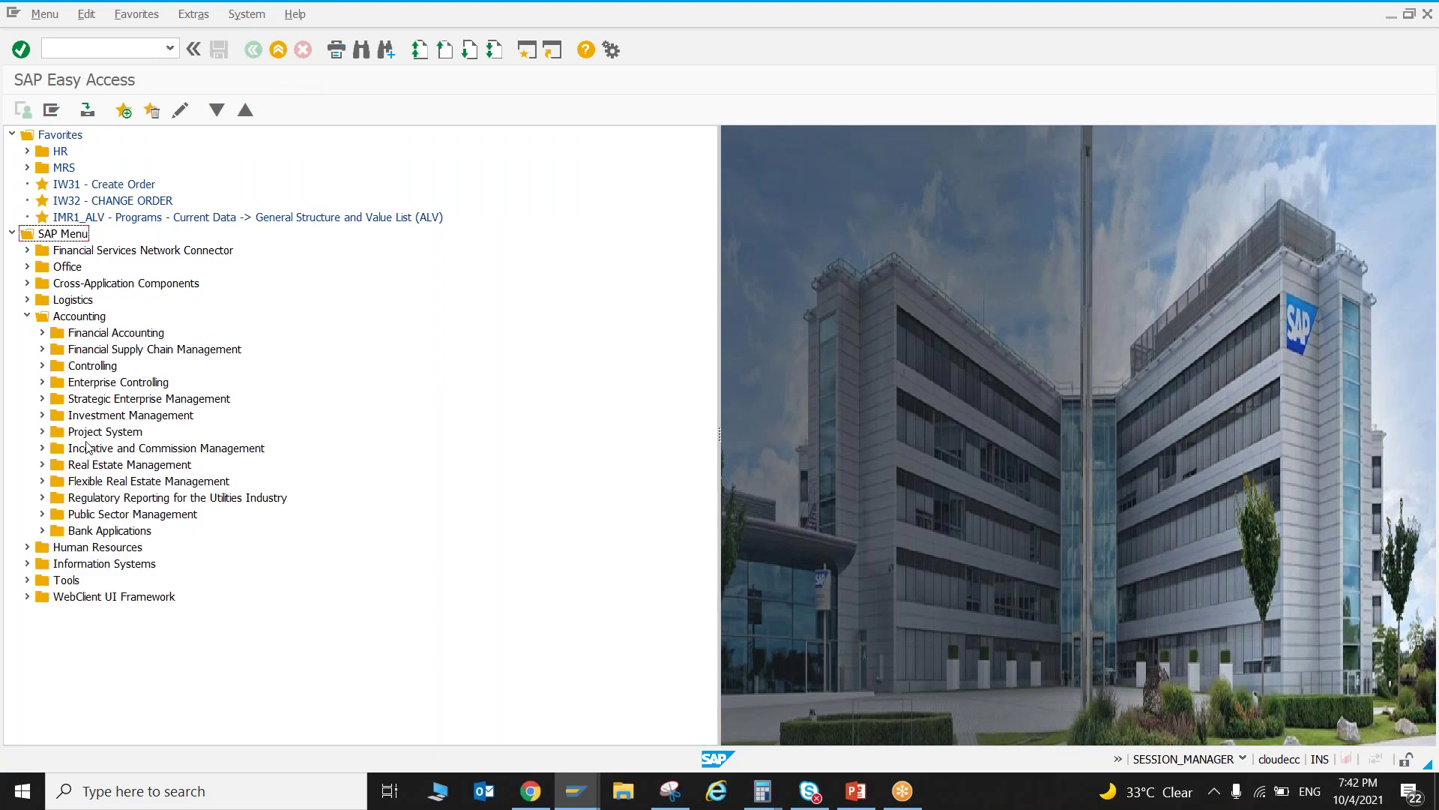
pyautogui.click(42, 432)
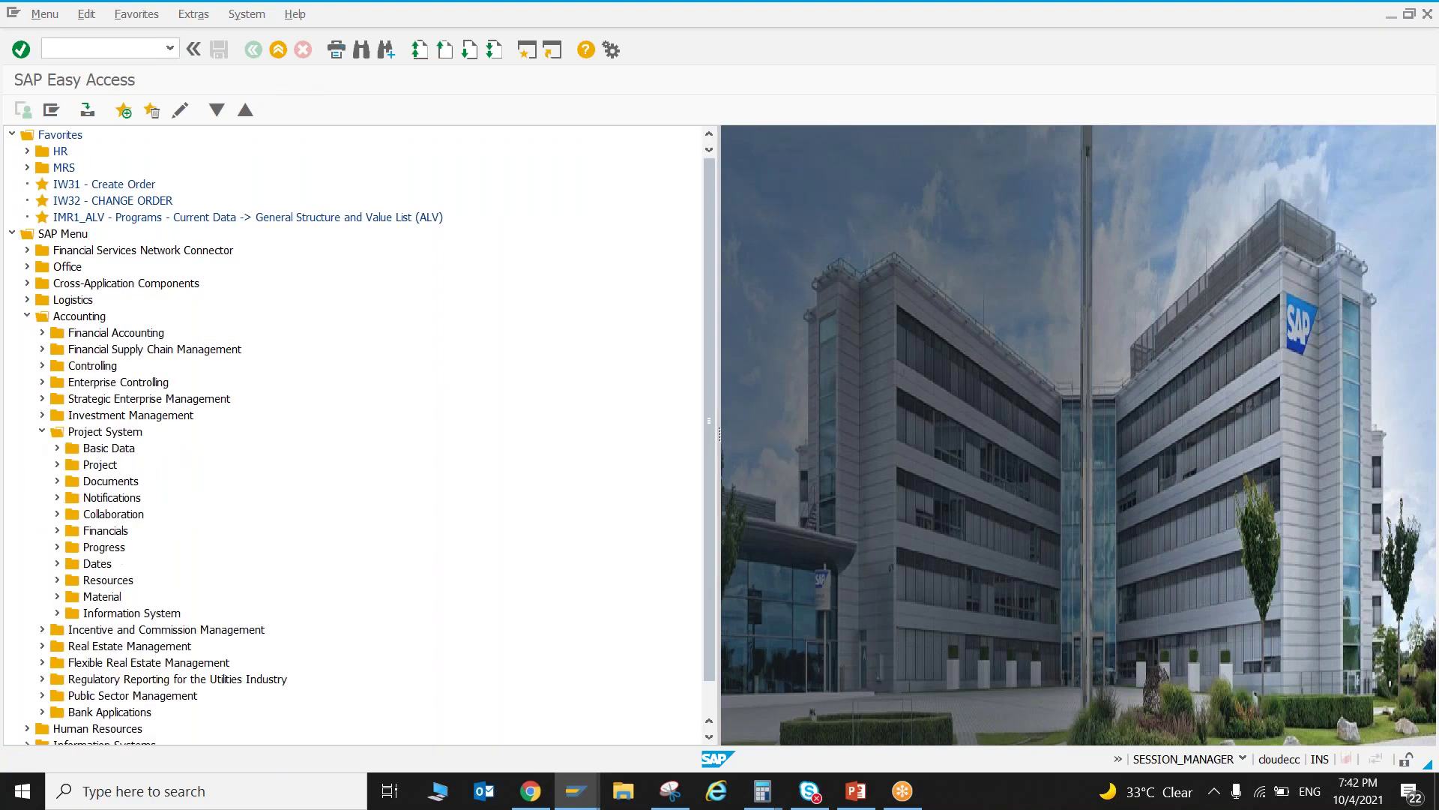
pyautogui.click(57, 612)
pyautogui.scroll(-3, 164, 464)
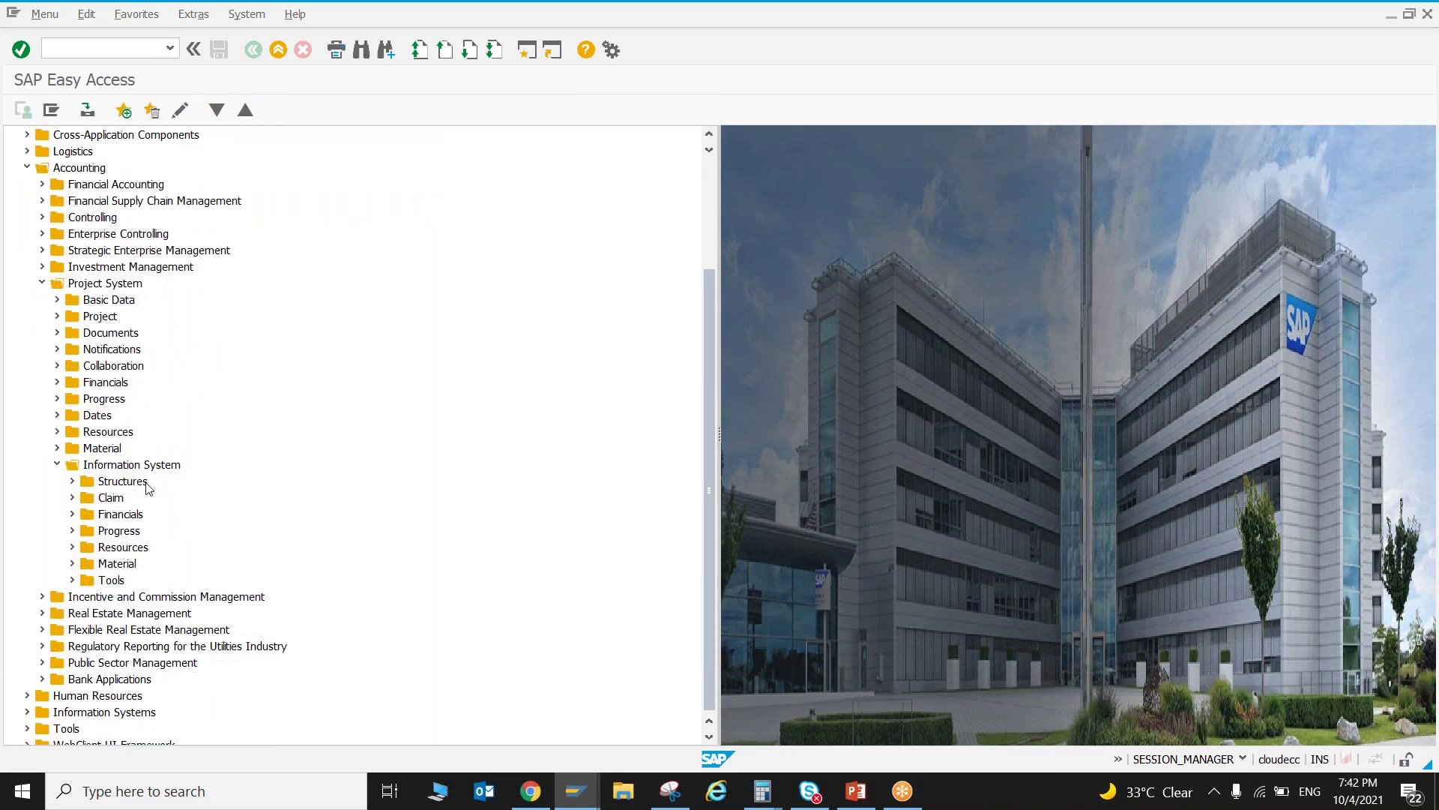
pyautogui.click(72, 514)
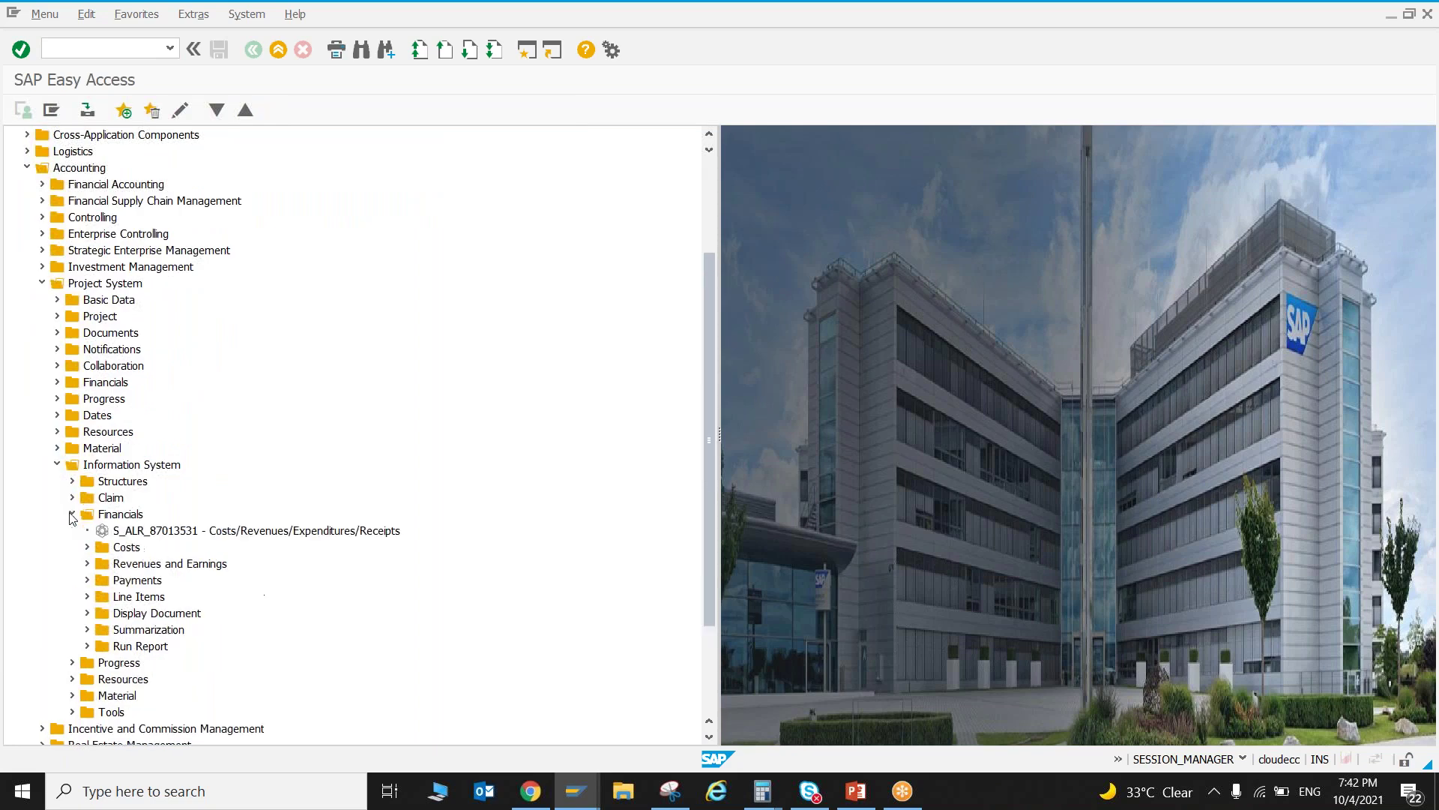
pyautogui.scroll(-2, 75, 514)
pyautogui.click(87, 465)
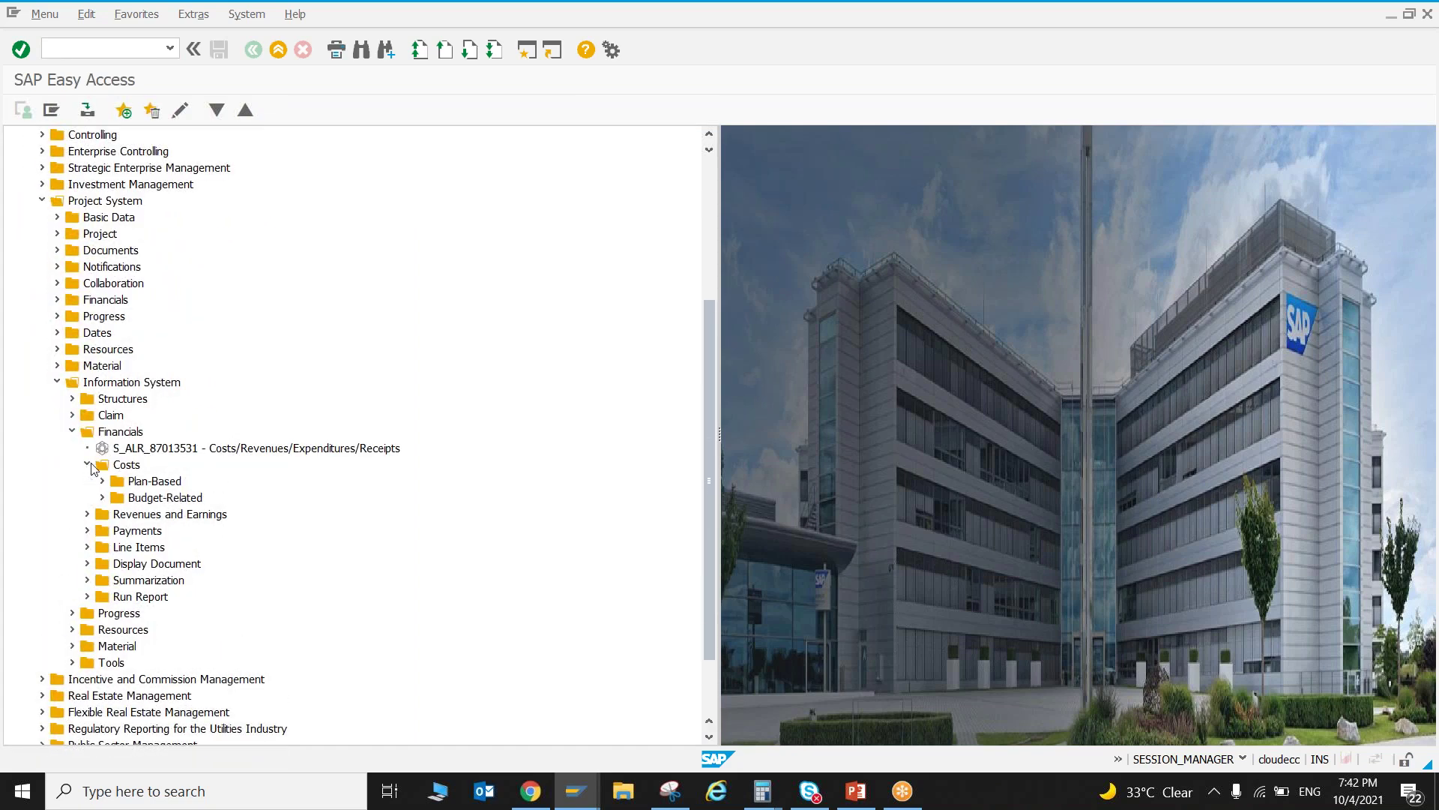
pyautogui.click(101, 482)
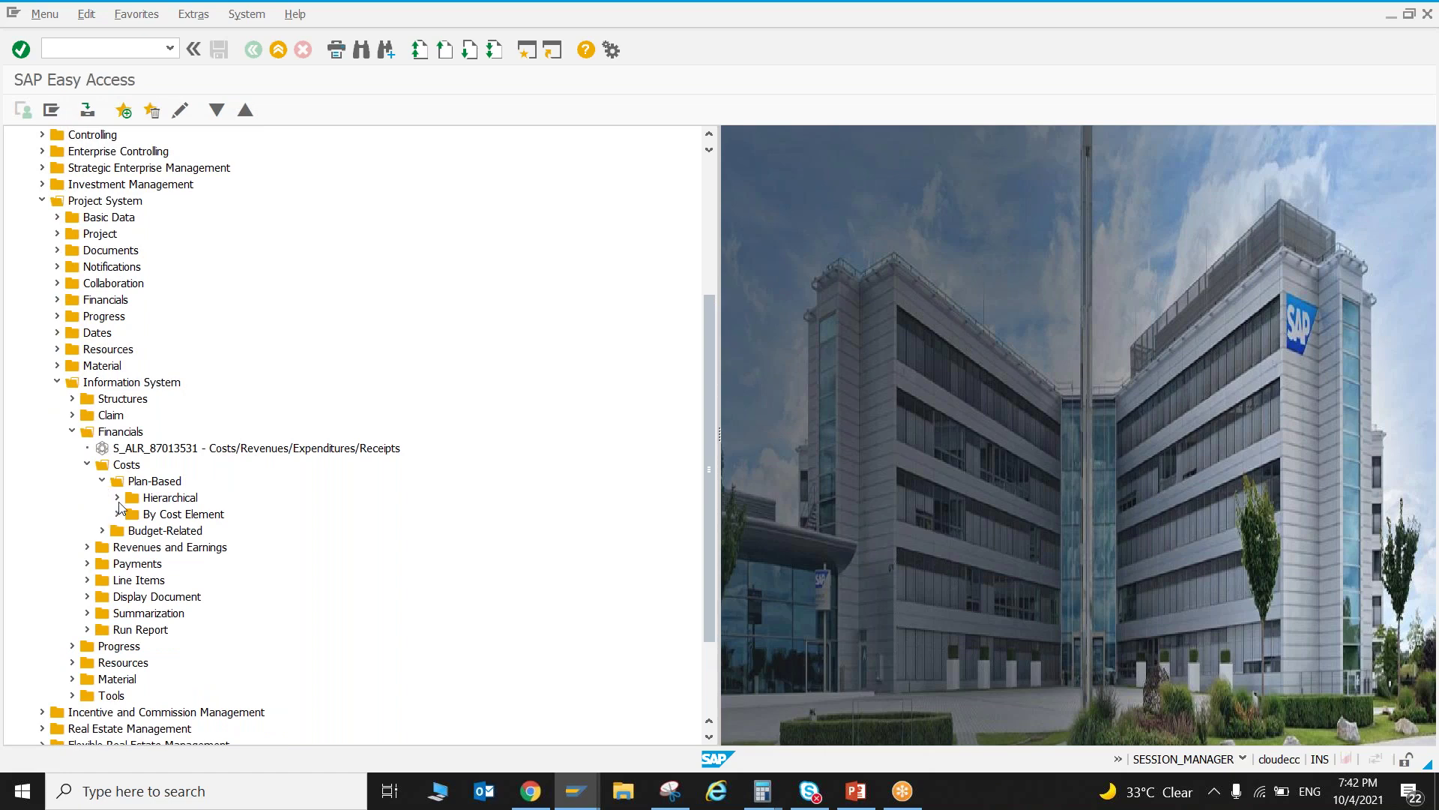
pyautogui.click(118, 497)
pyautogui.doubleClick(187, 497)
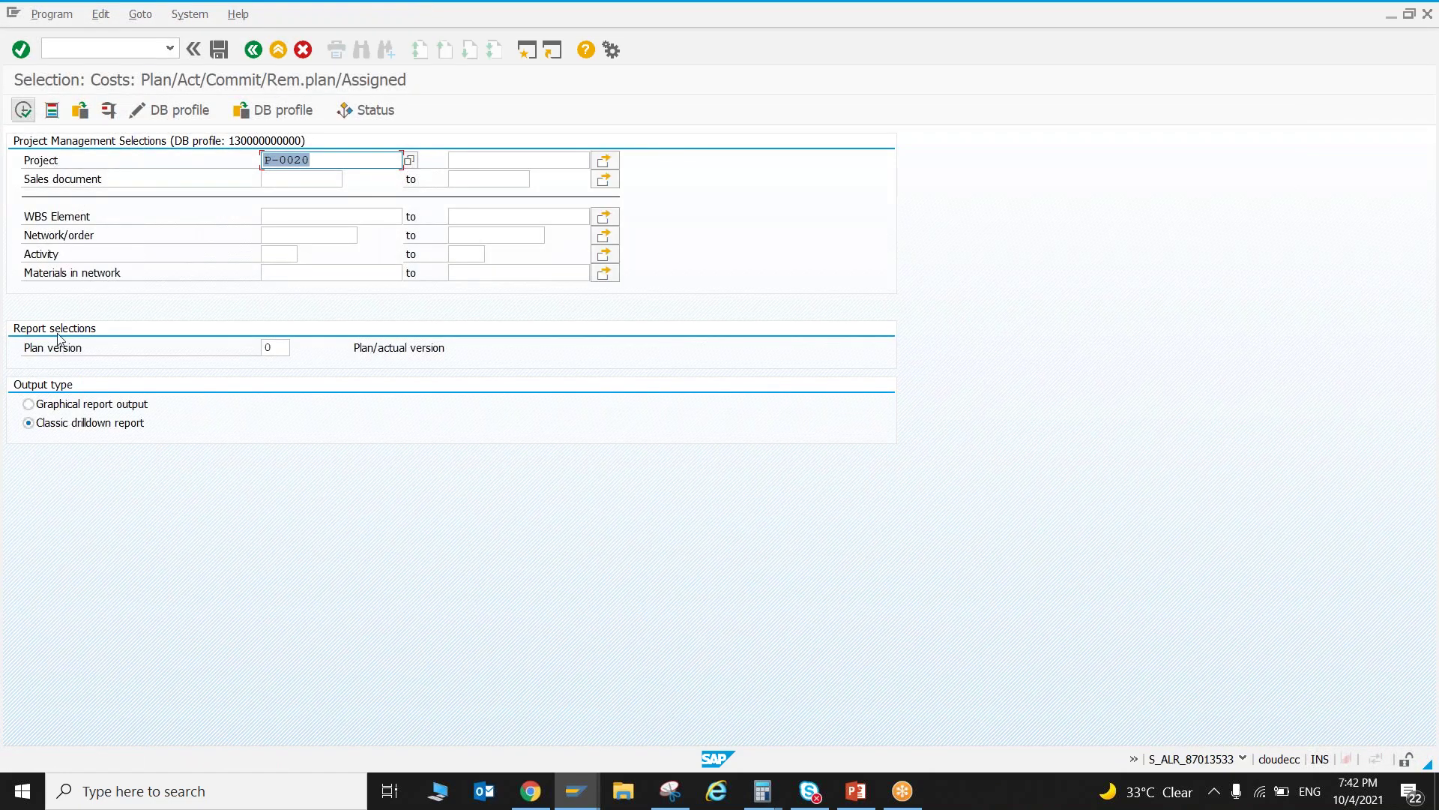
pyautogui.click(23, 110)
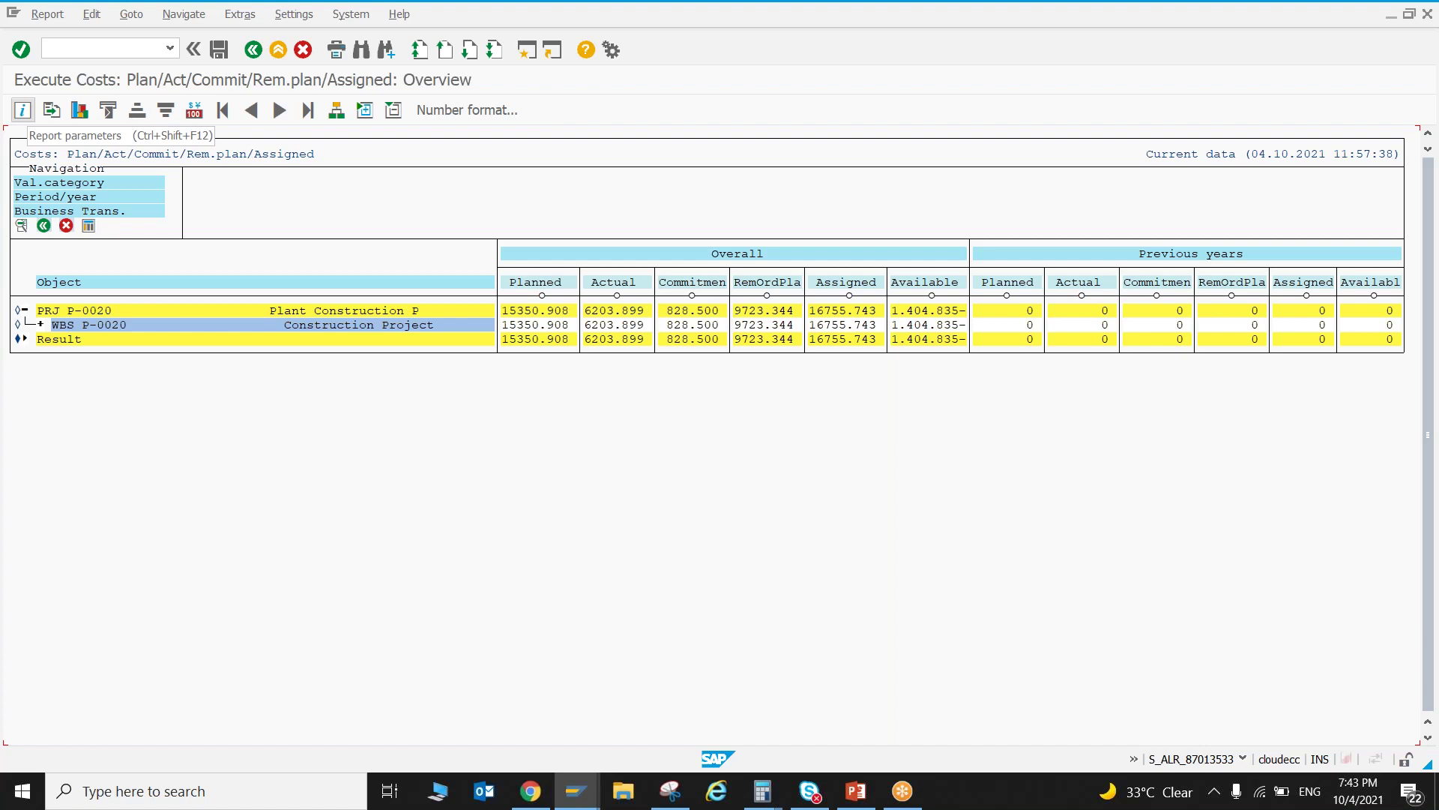
# - Expand WBS element P-0020-05 and activity 0010 of network 906309 to examine their planned and actual costs
pyautogui.click(41, 324)
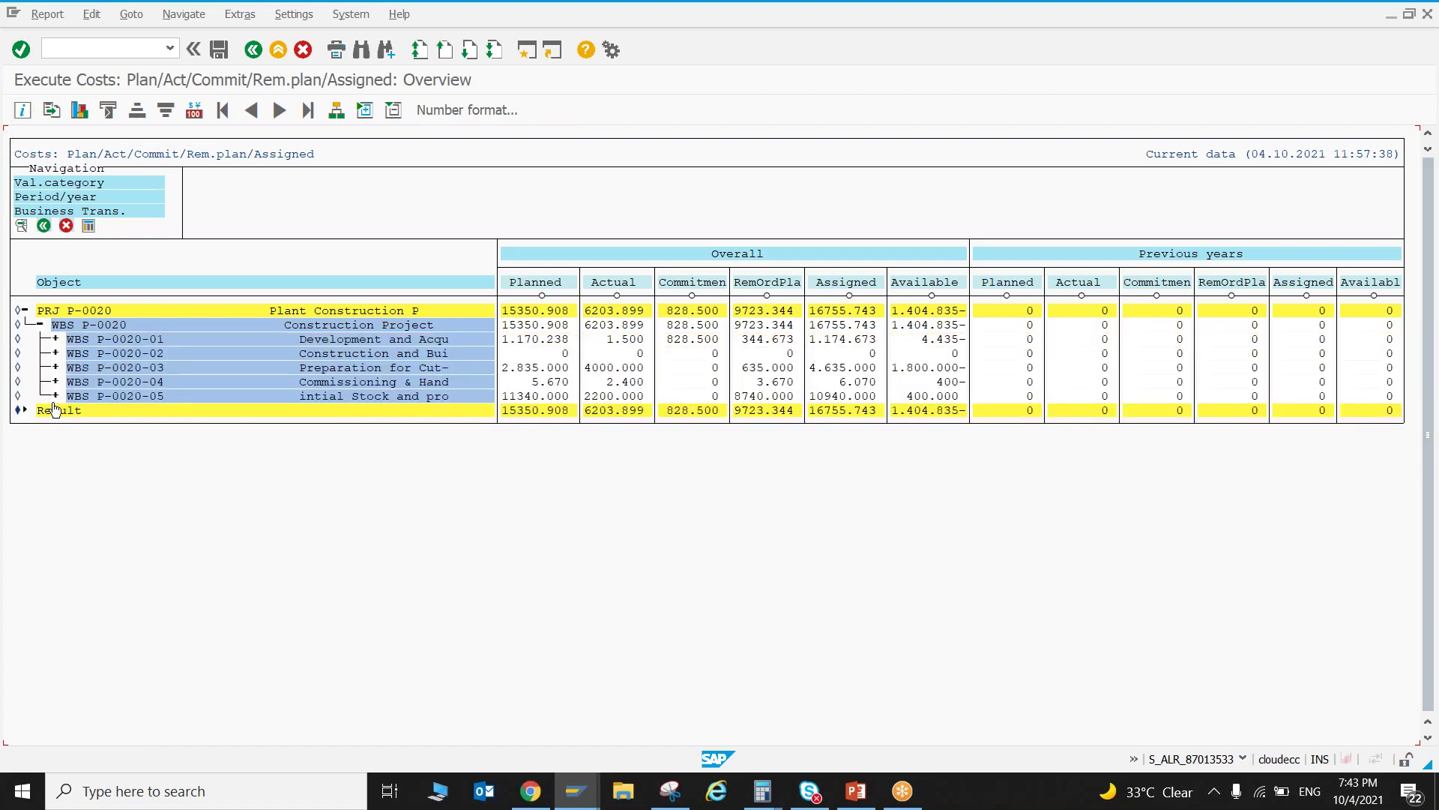
pyautogui.click(54, 396)
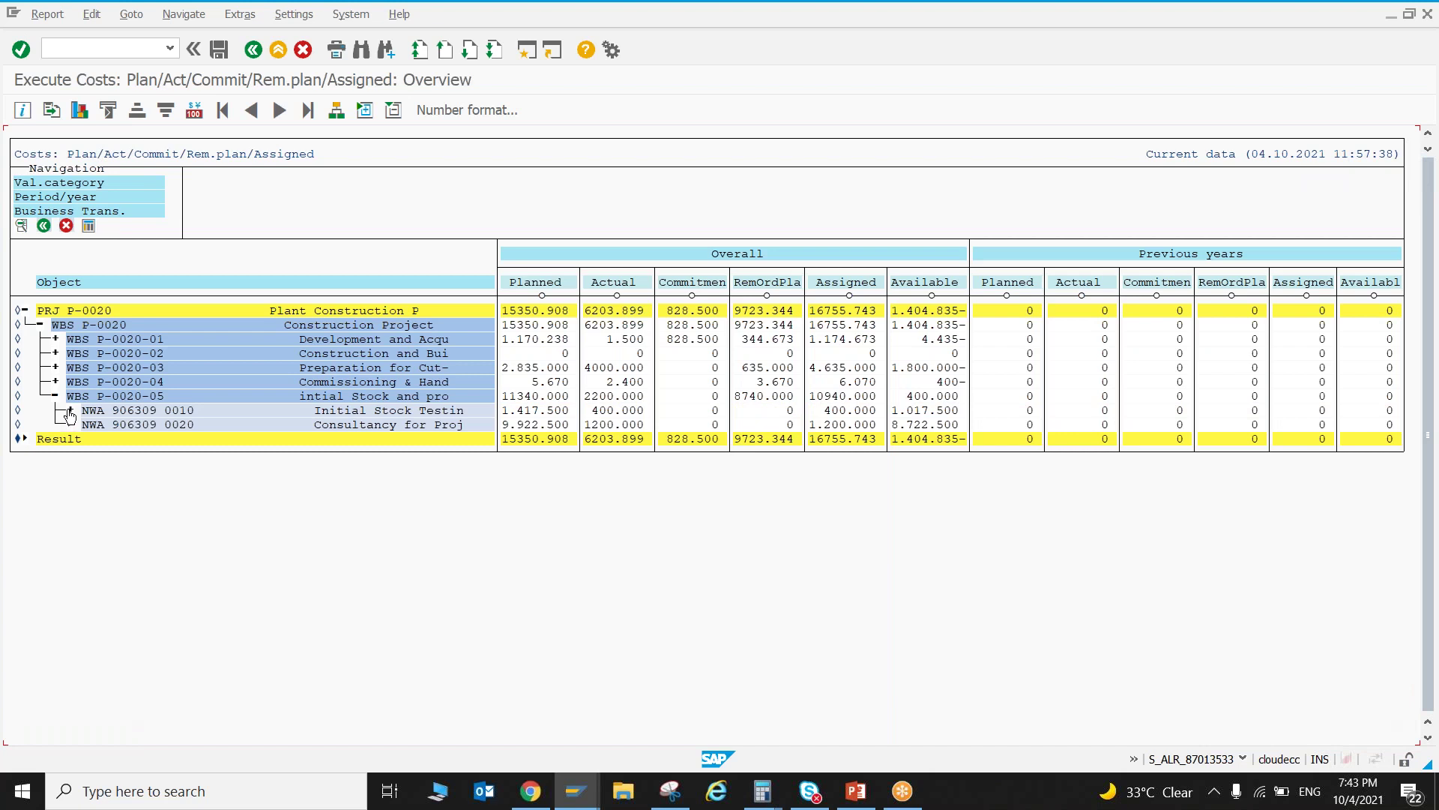
pyautogui.click(70, 410)
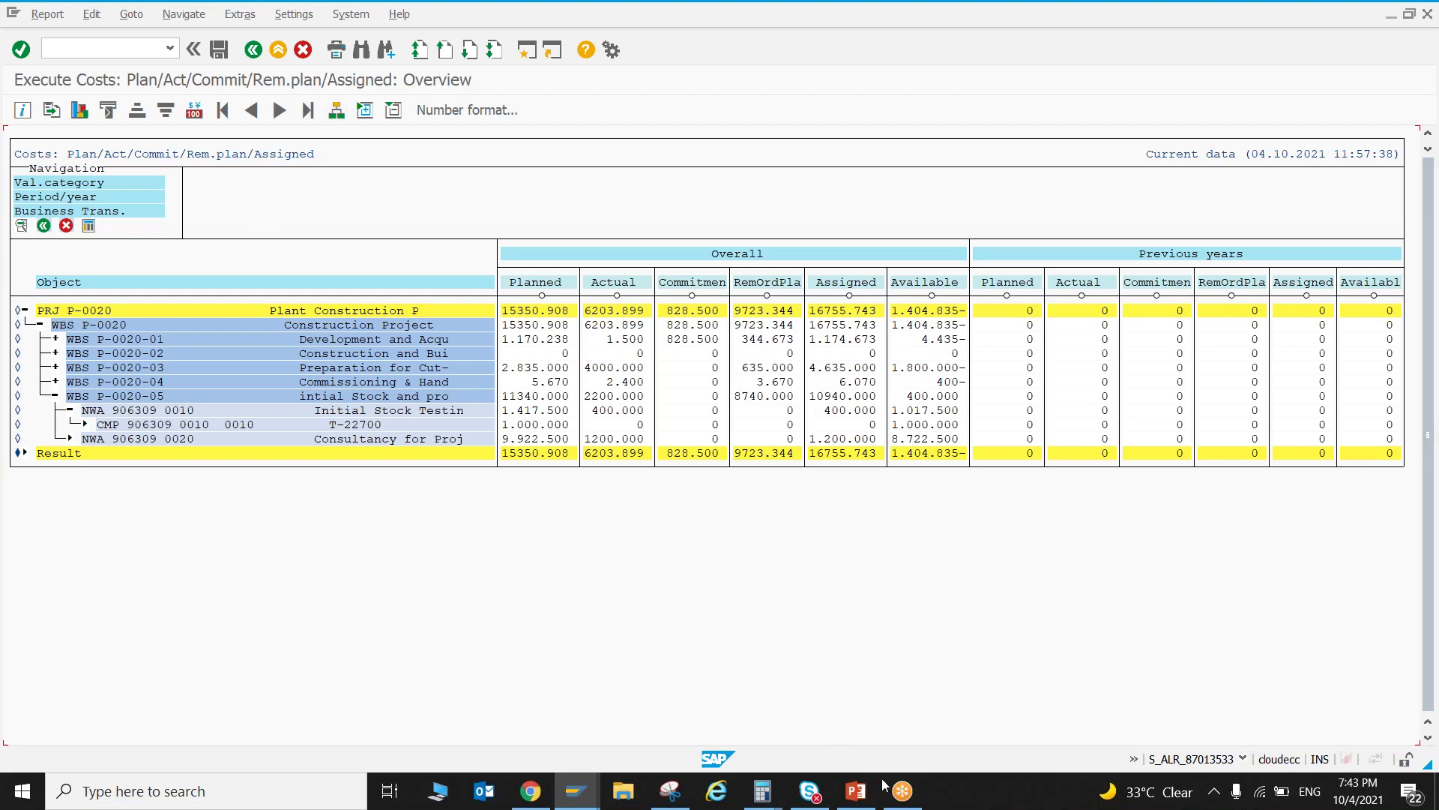
# - Switch to PowerPoint and review slide 13, Business Case-2: Material Procurement
pyautogui.click(855, 791)
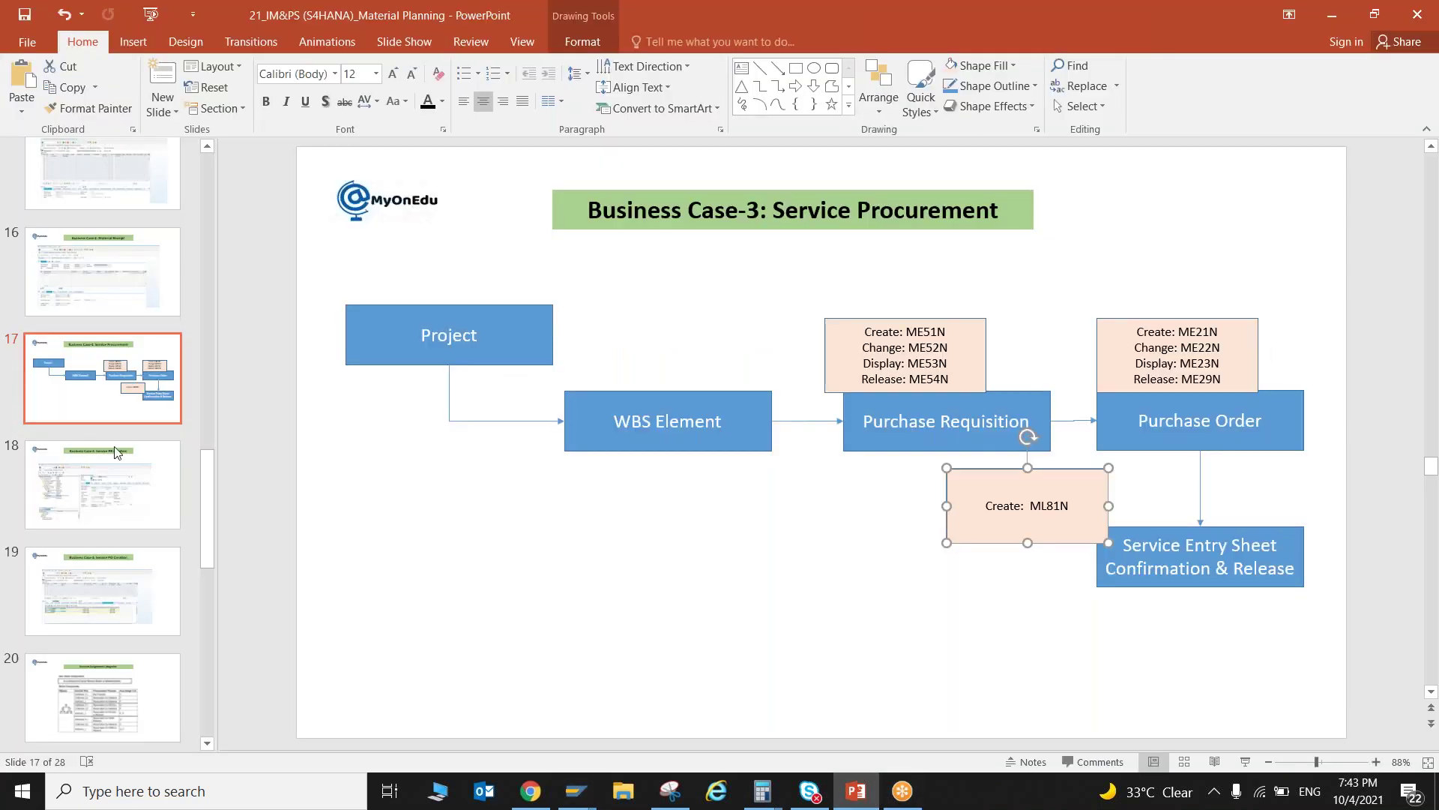
pyautogui.scroll(5, 115, 450)
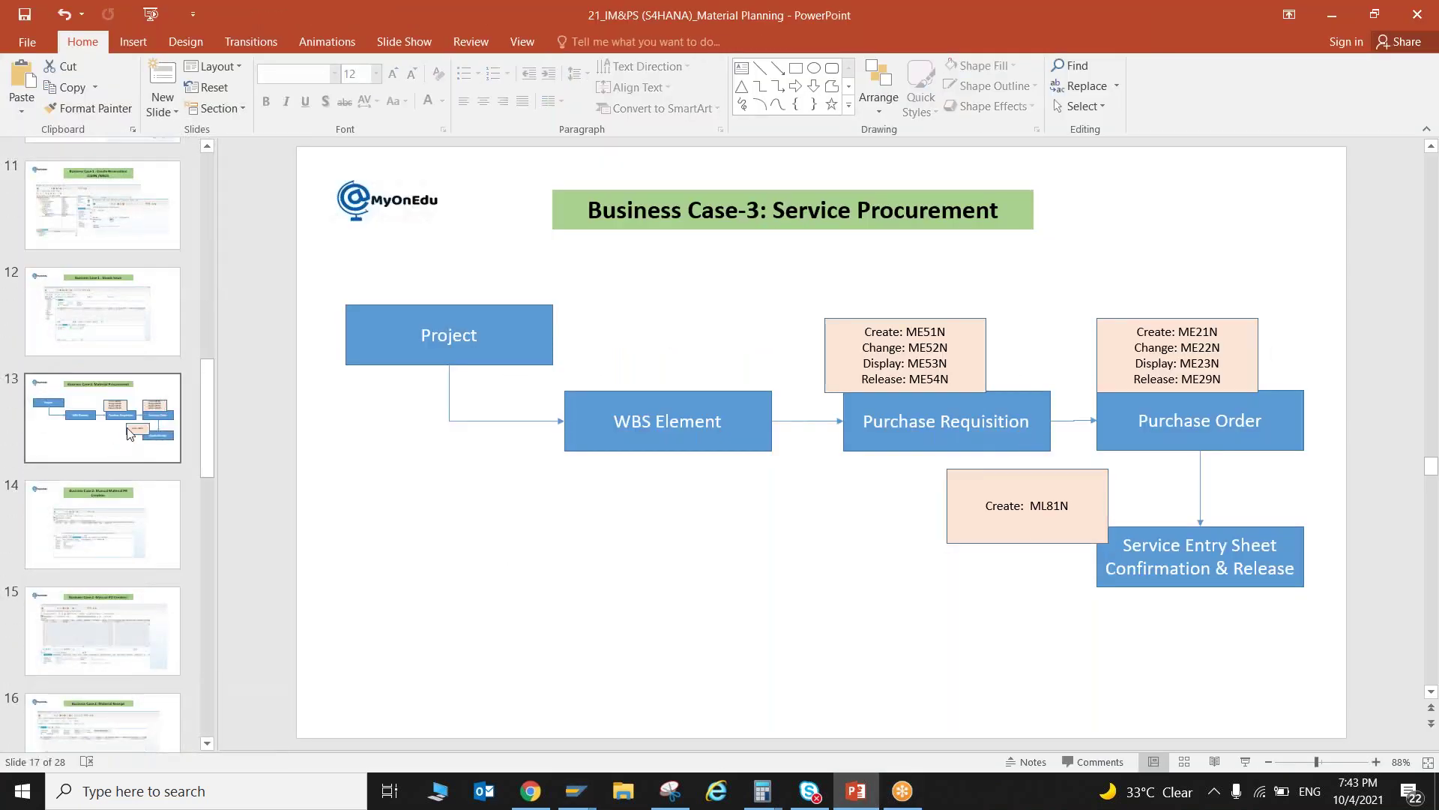
pyautogui.click(130, 433)
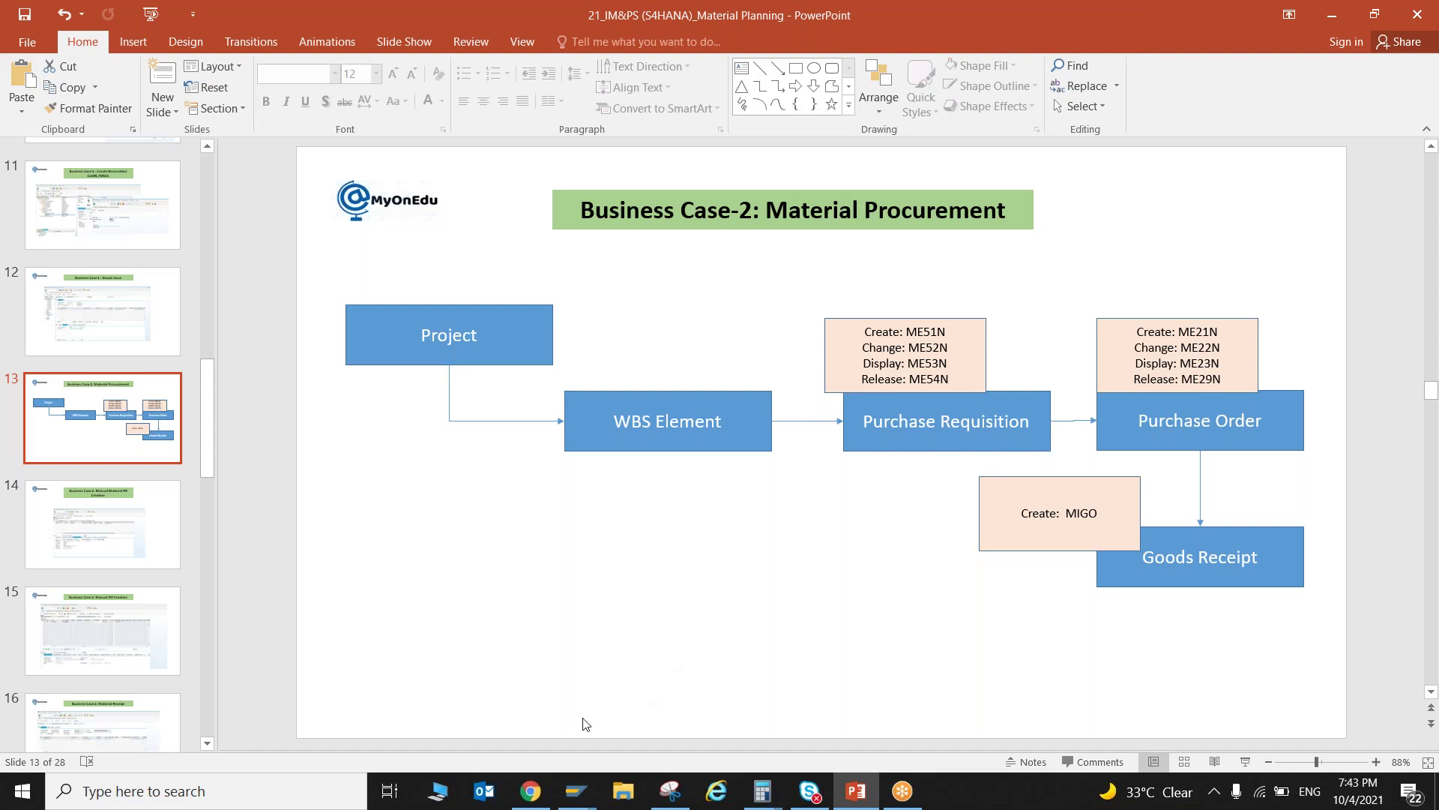
# - Return to the SAP cost report session, leave the report and start the Project Builder with transaction CJ20N
pyautogui.moveTo(584, 788)
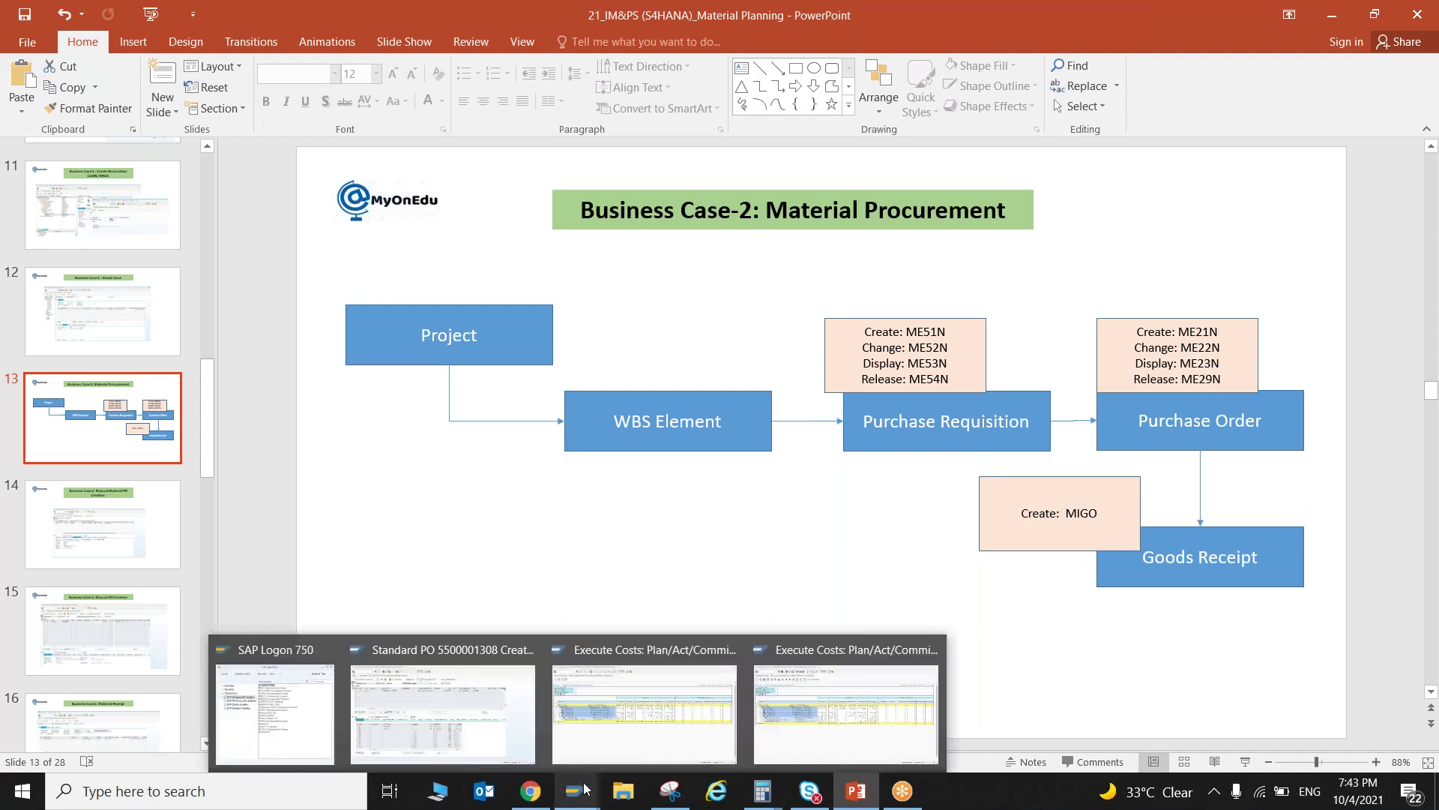
pyautogui.click(807, 691)
pyautogui.click(253, 50)
pyautogui.click(279, 298)
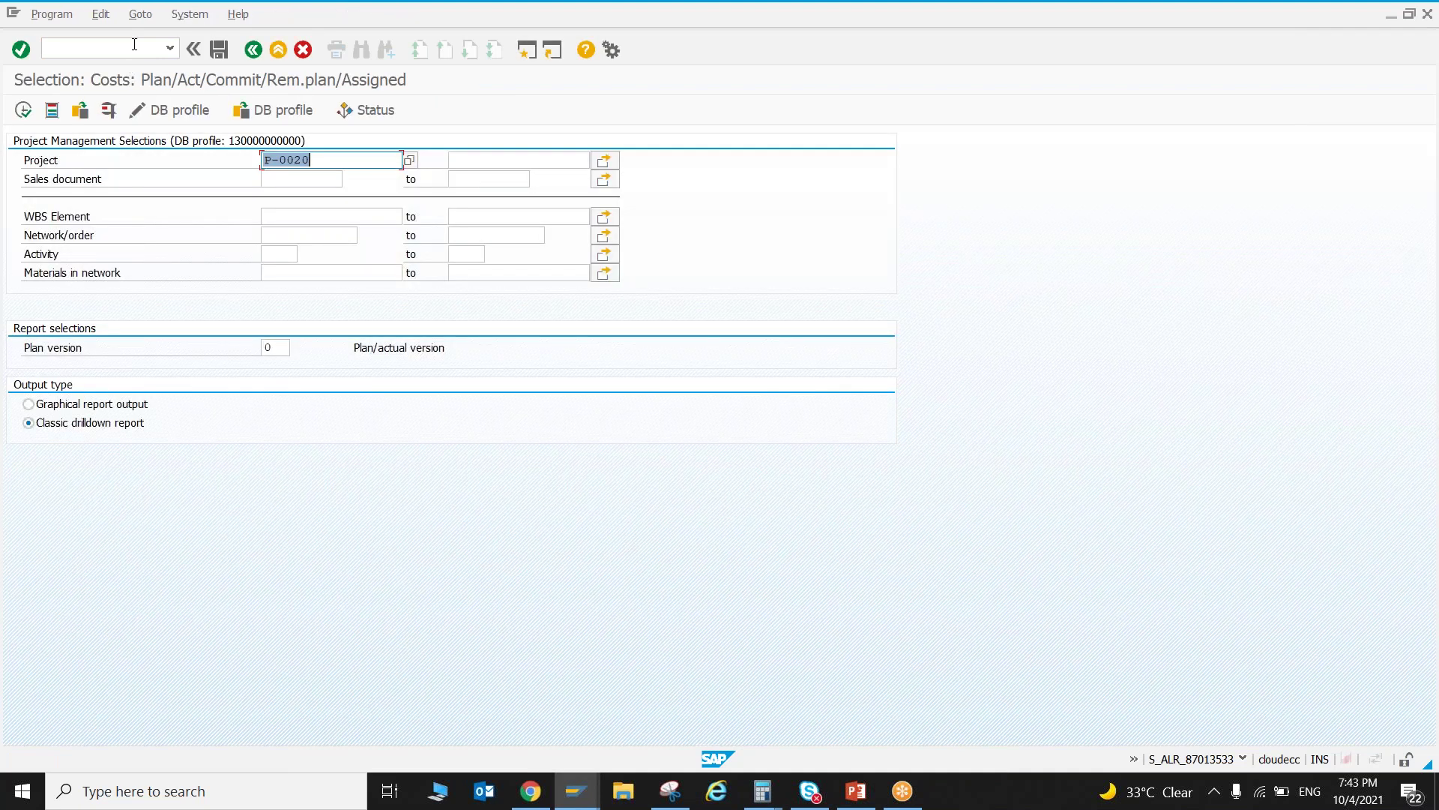
pyautogui.press('F3')
pyautogui.write('cj20n')
pyautogui.press('Return')
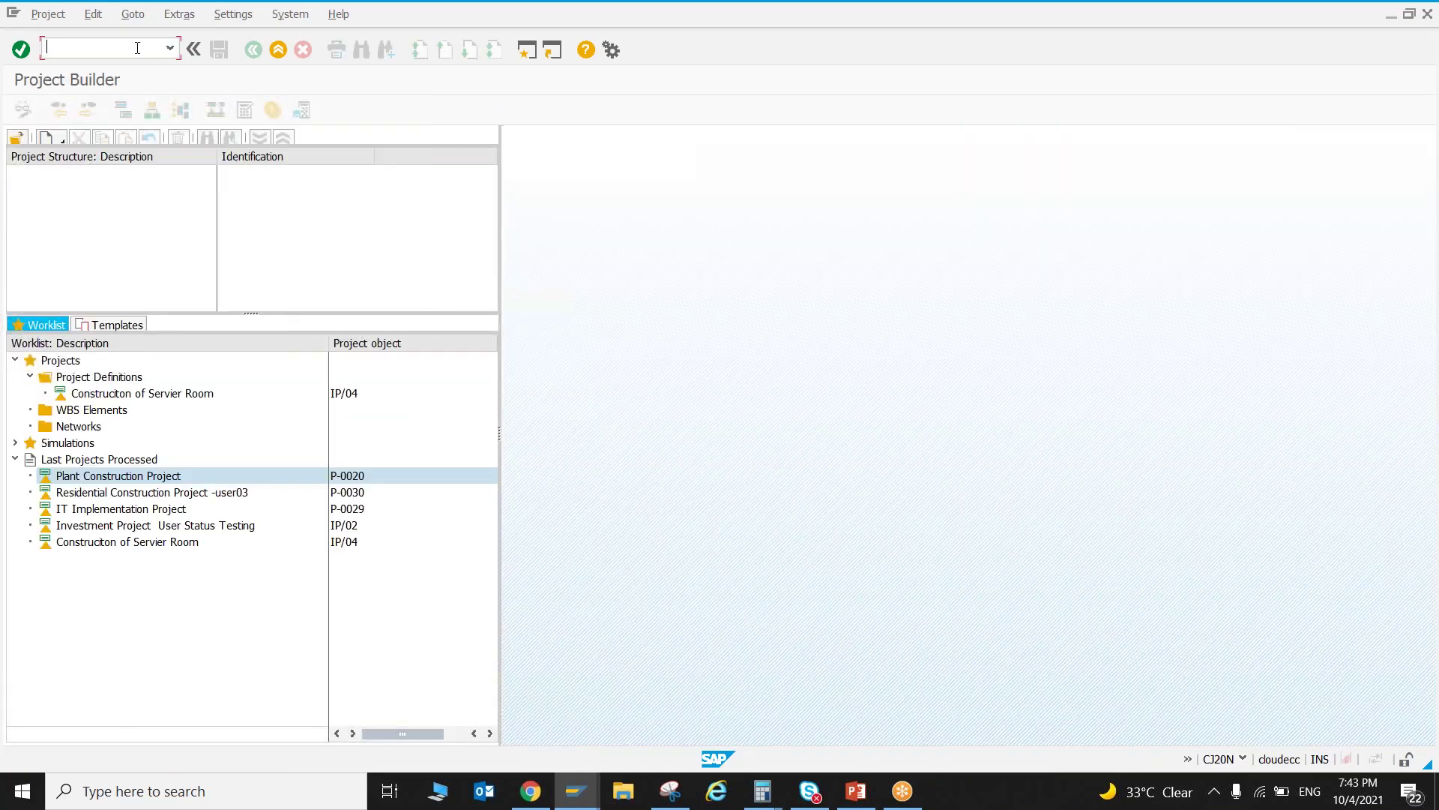
# - Open the Plant Construction Project P-0020 and expand its structure down to the network below WBS element P-0020-05
pyautogui.doubleClick(185, 480)
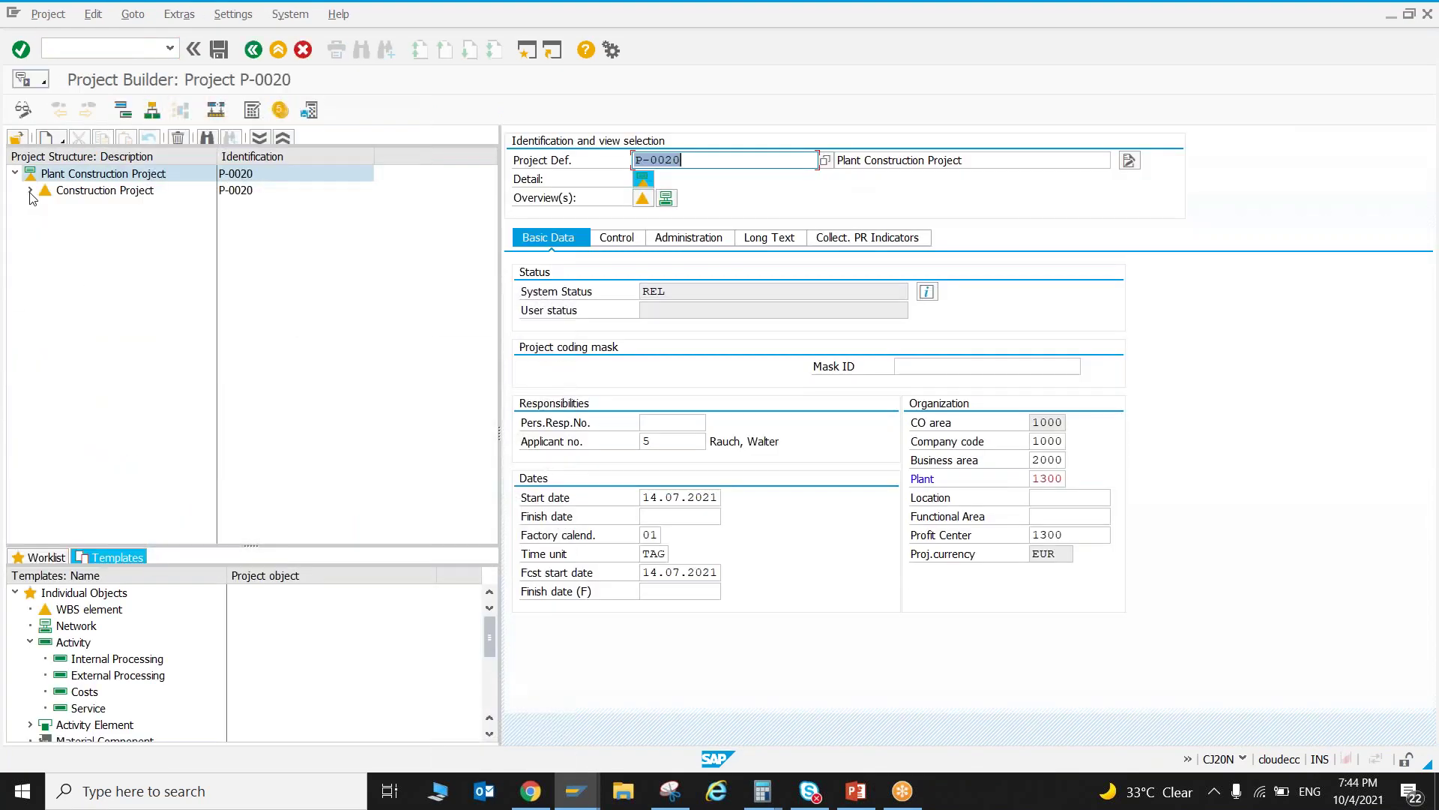
pyautogui.click(30, 190)
pyautogui.click(45, 272)
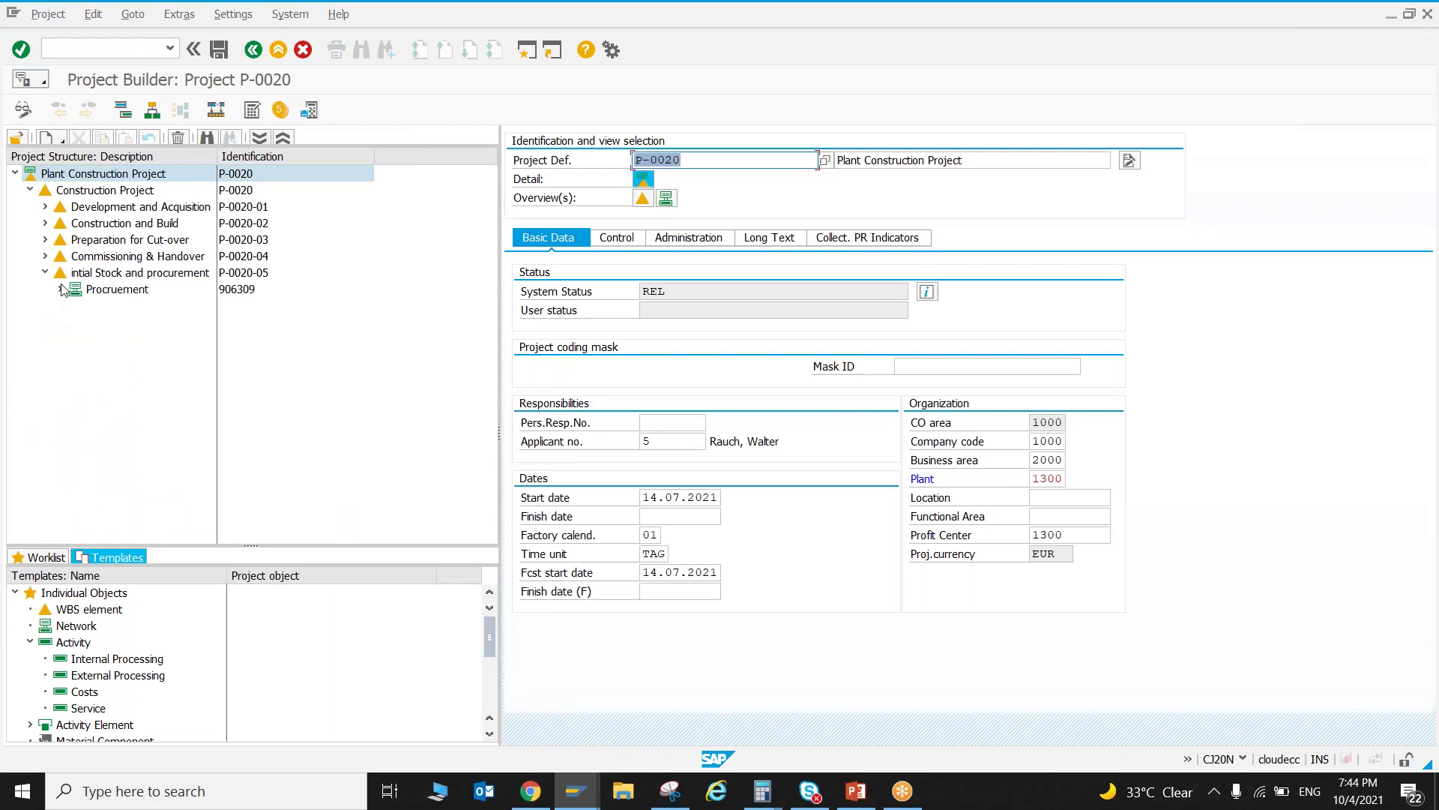
pyautogui.click(111, 176)
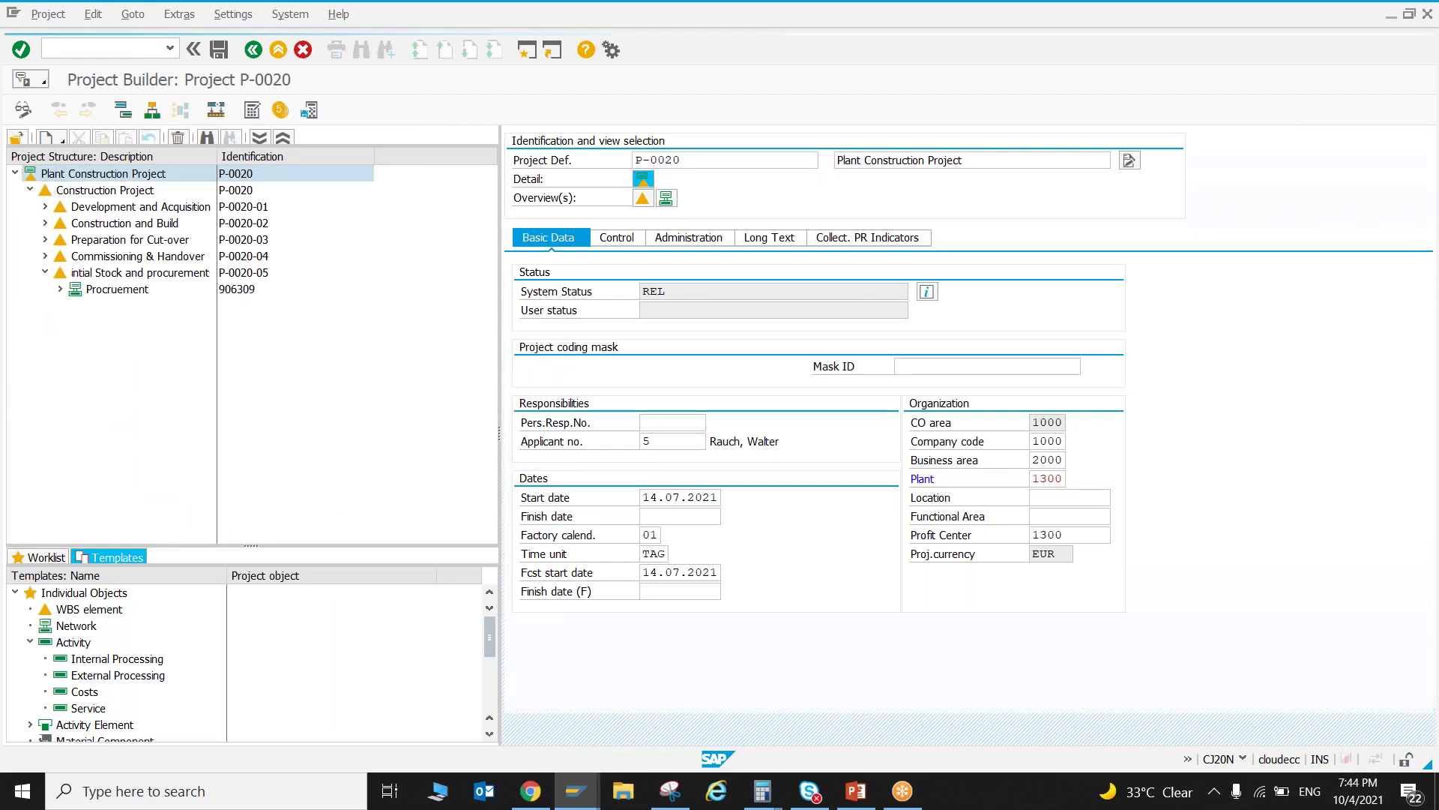
# - Create WBS element P-0020-06 with the description "Material Procurement" below the Construction Project element
pyautogui.rightClick(111, 190)
pyautogui.moveTo(129, 203)
pyautogui.click(315, 208)
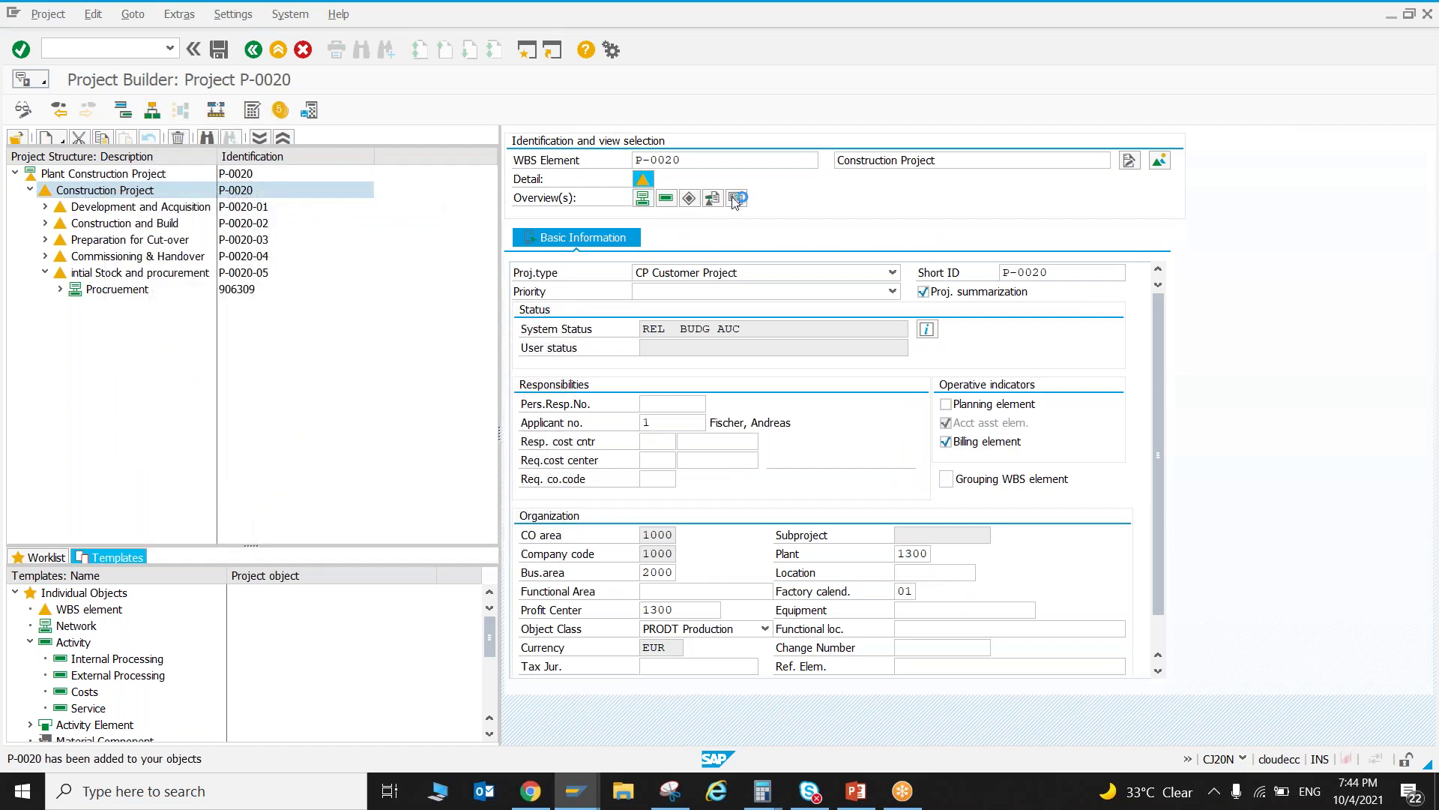
pyautogui.click(766, 160)
pyautogui.write('-')
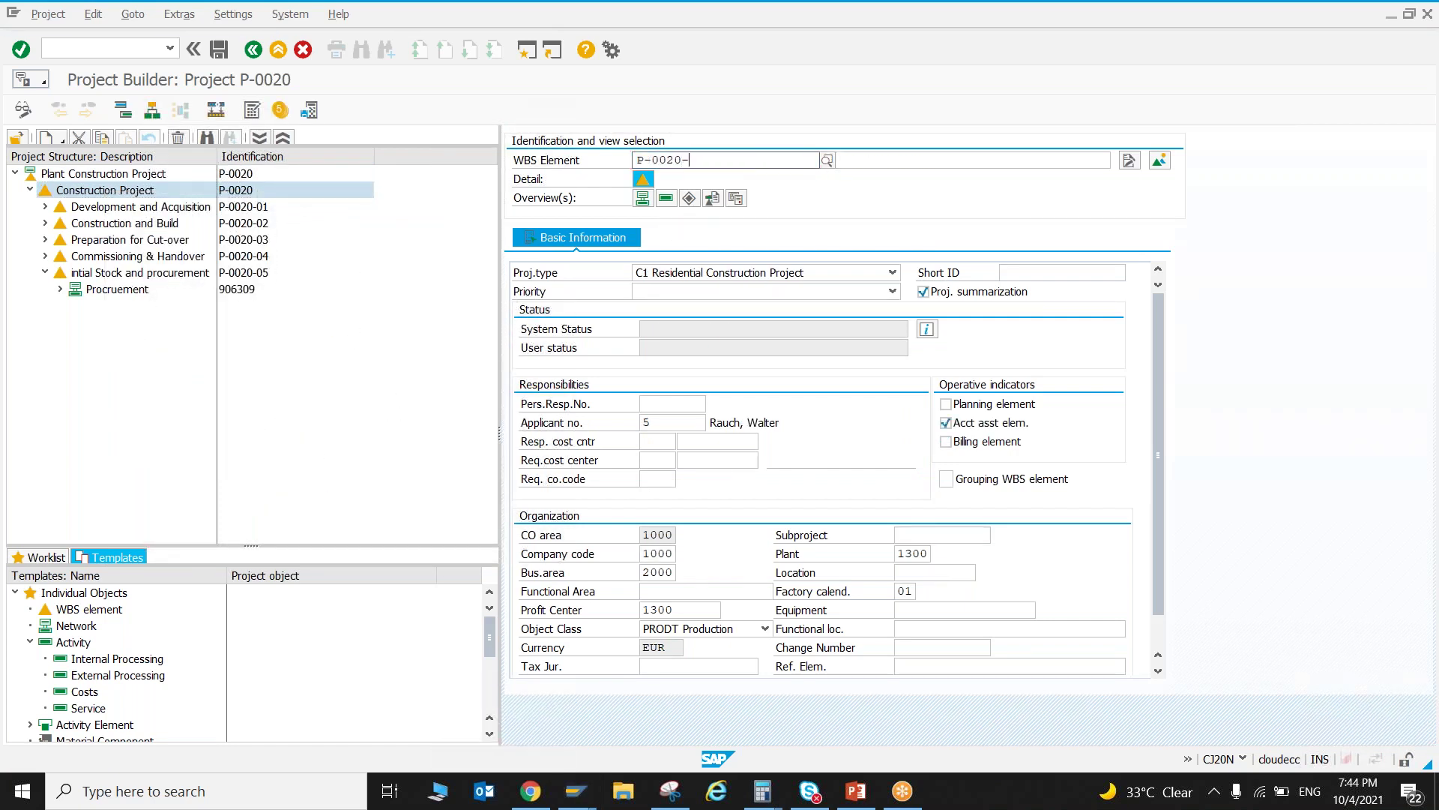
pyautogui.write('06')
pyautogui.press('Return')
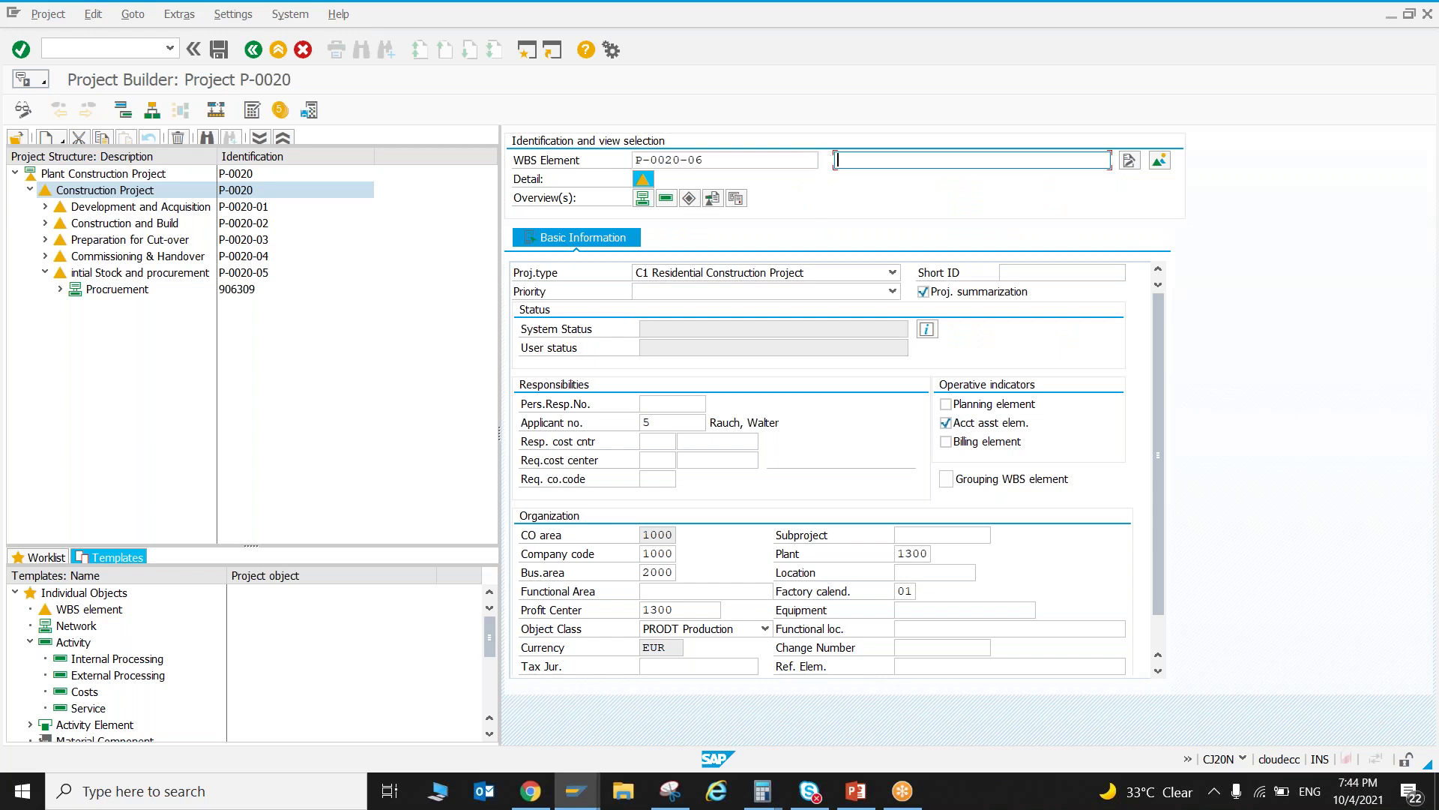
pyautogui.write('Material Procurement')
pyautogui.press('Return')
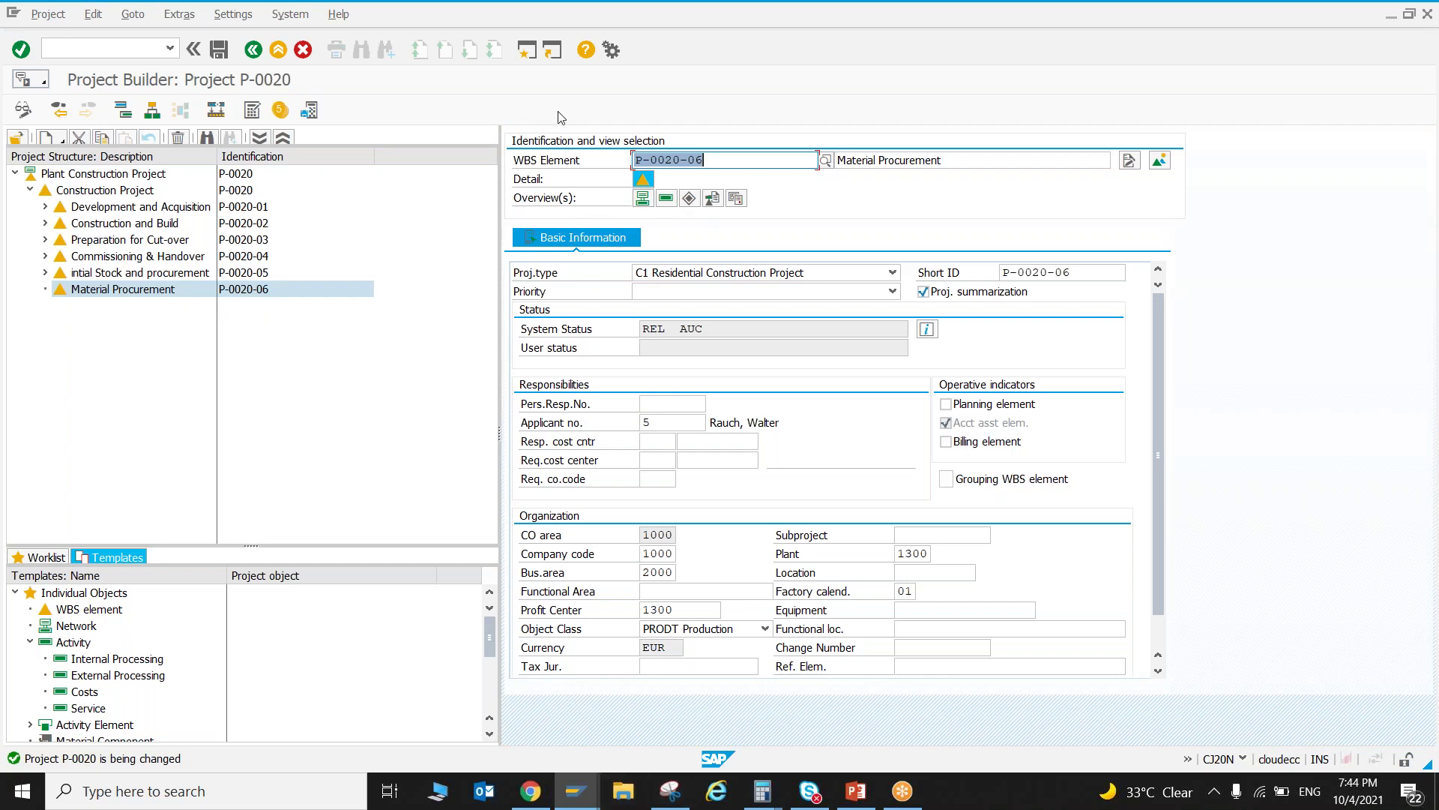
# - Start creating a purchase requisition with transaction ME51N in a new session
pyautogui.click(527, 50)
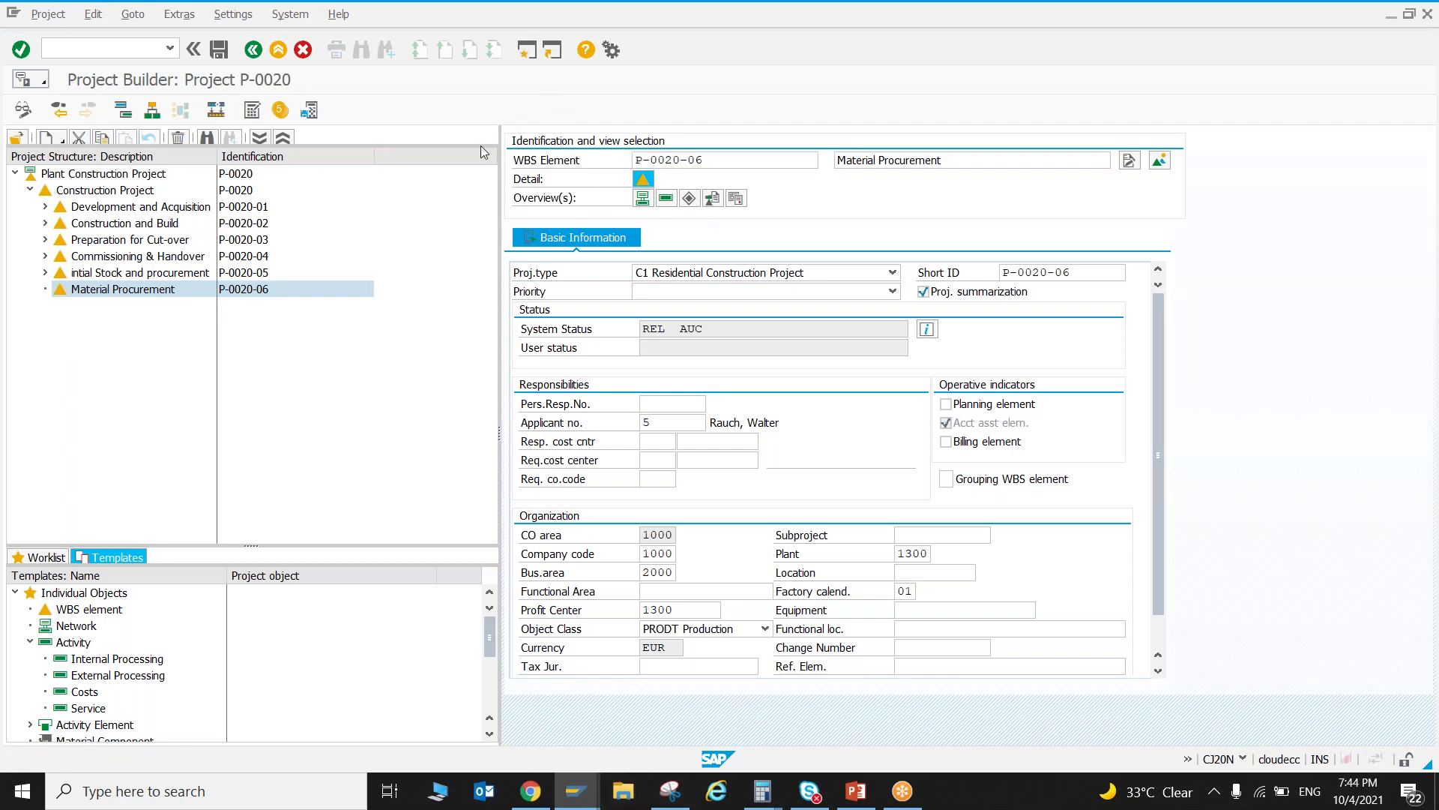
pyautogui.write('me51n')
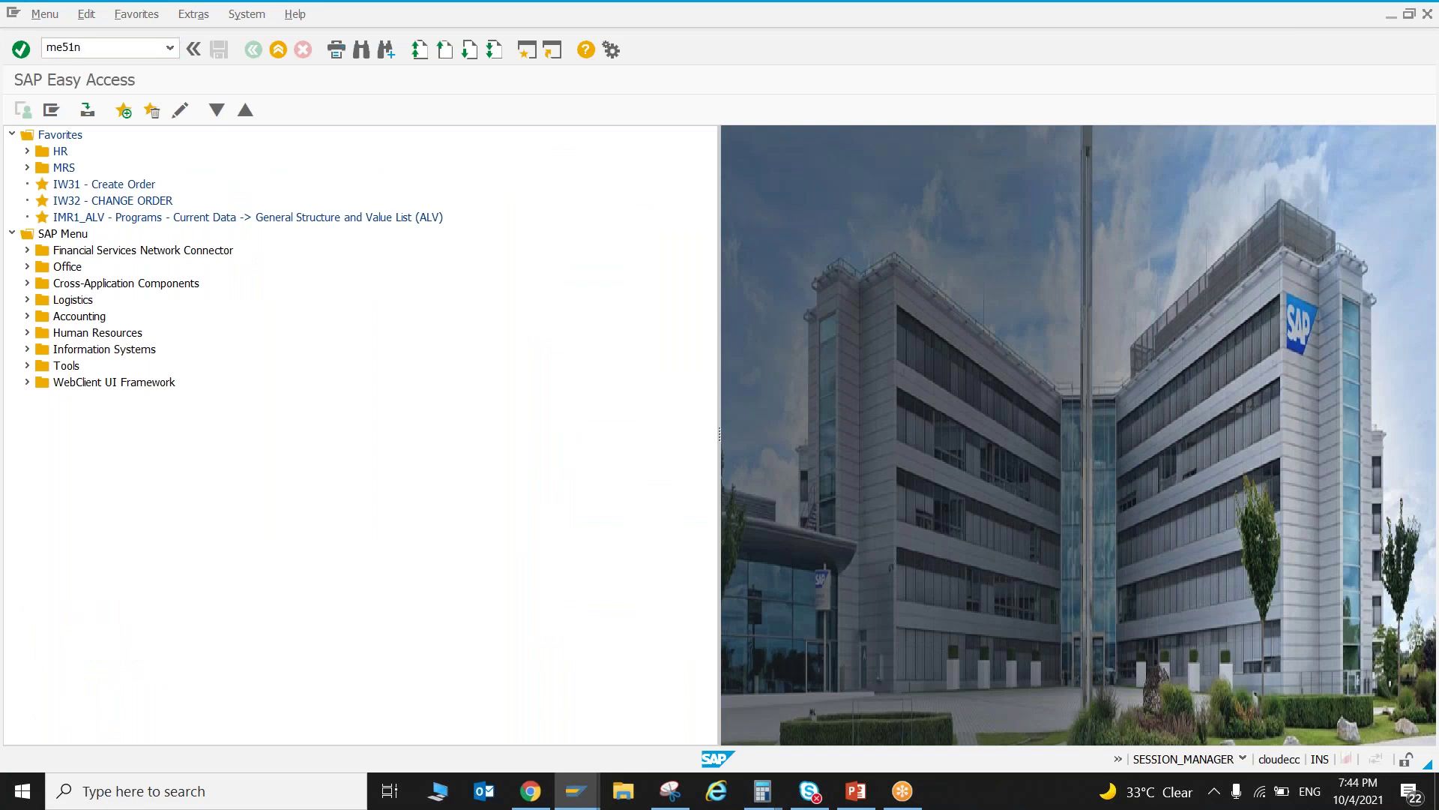
pyautogui.press('Return')
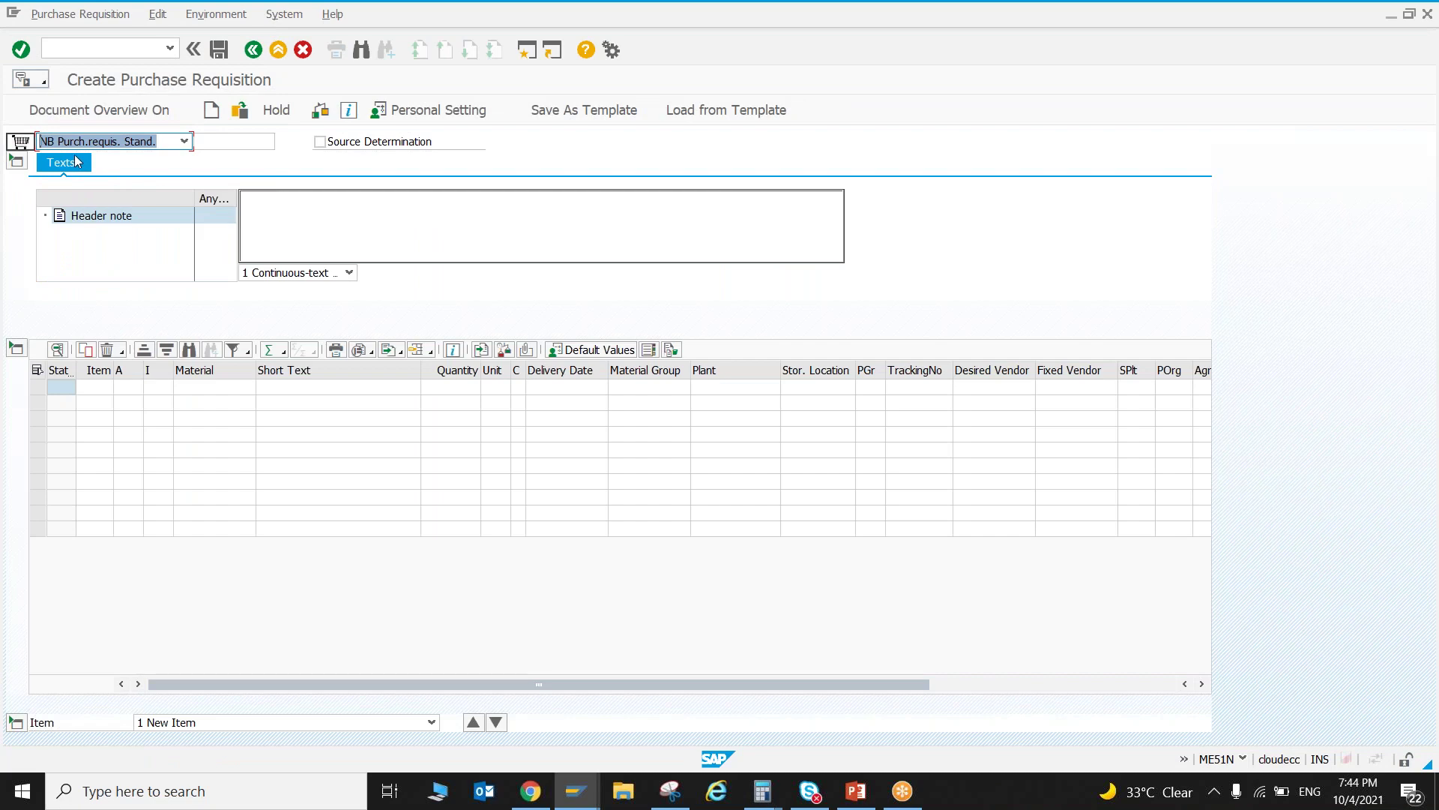
# - Open the account assignment category choices for the first requisition item and mark Q, Proj. make-to-order
pyautogui.click(132, 387)
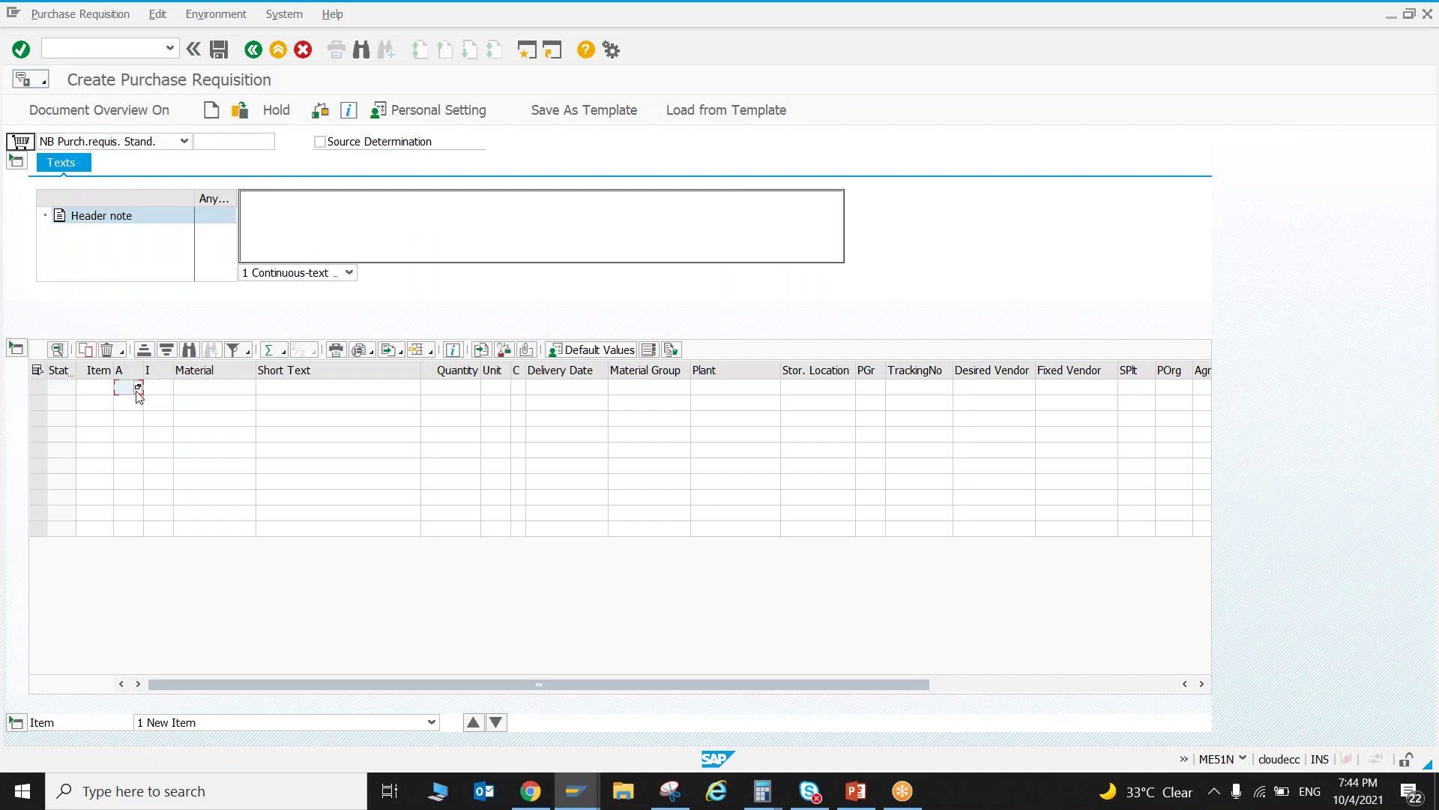
pyautogui.click(138, 387)
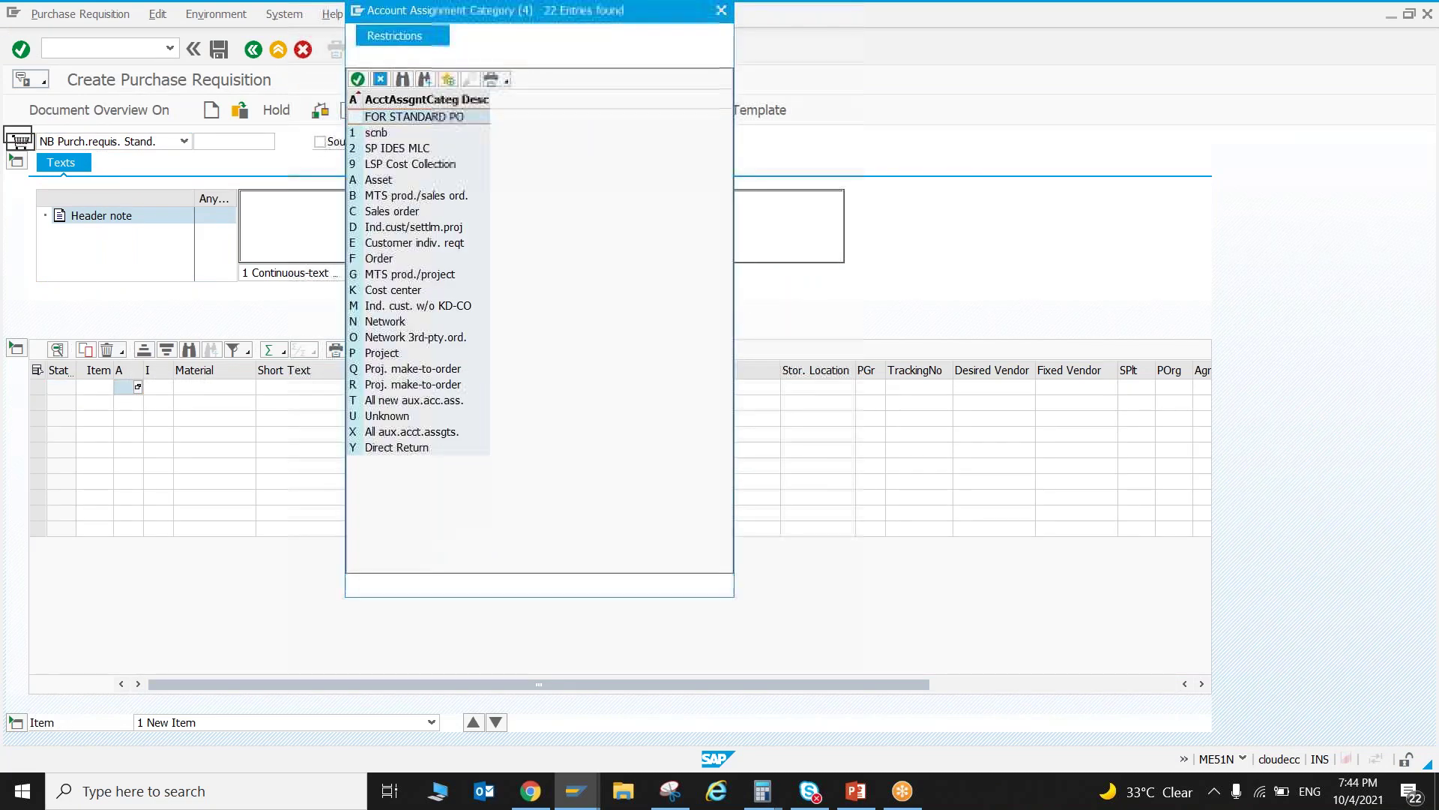
pyautogui.click(363, 356)
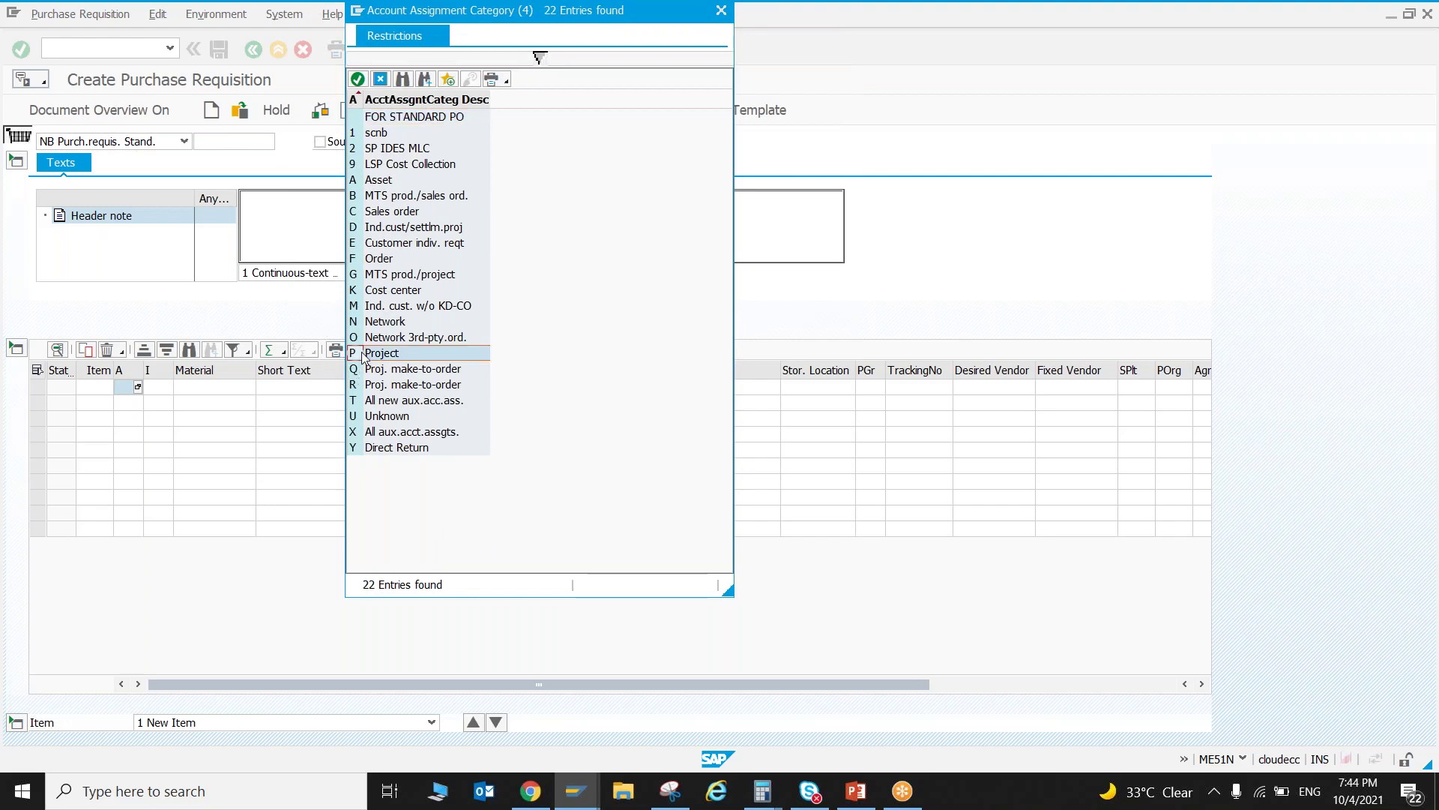
pyautogui.click(362, 370)
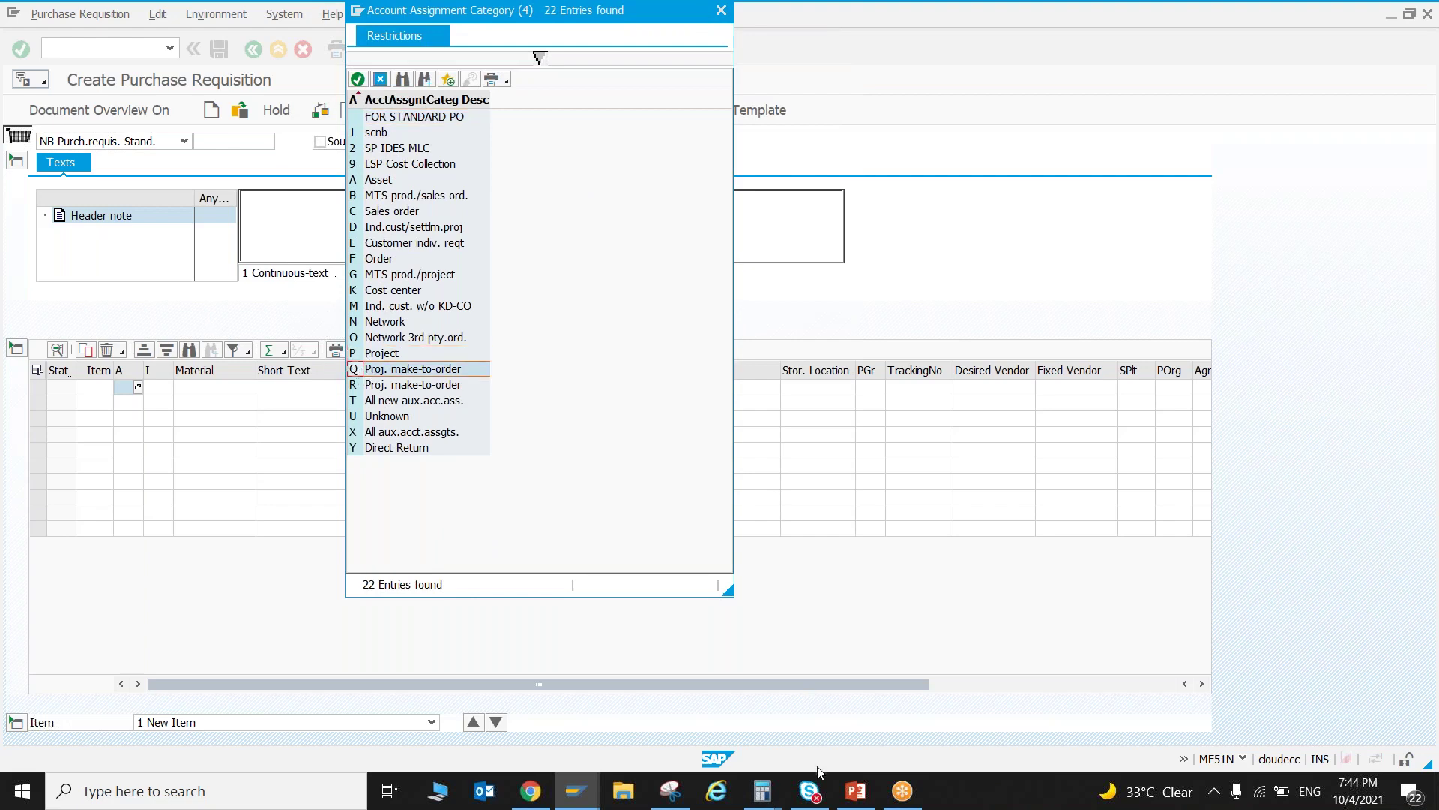
# - Switch to the PowerPoint deck and review the Business Case-2 slides on manual material PR creation, PO creation and material receipt
pyautogui.click(853, 789)
pyautogui.click(152, 527)
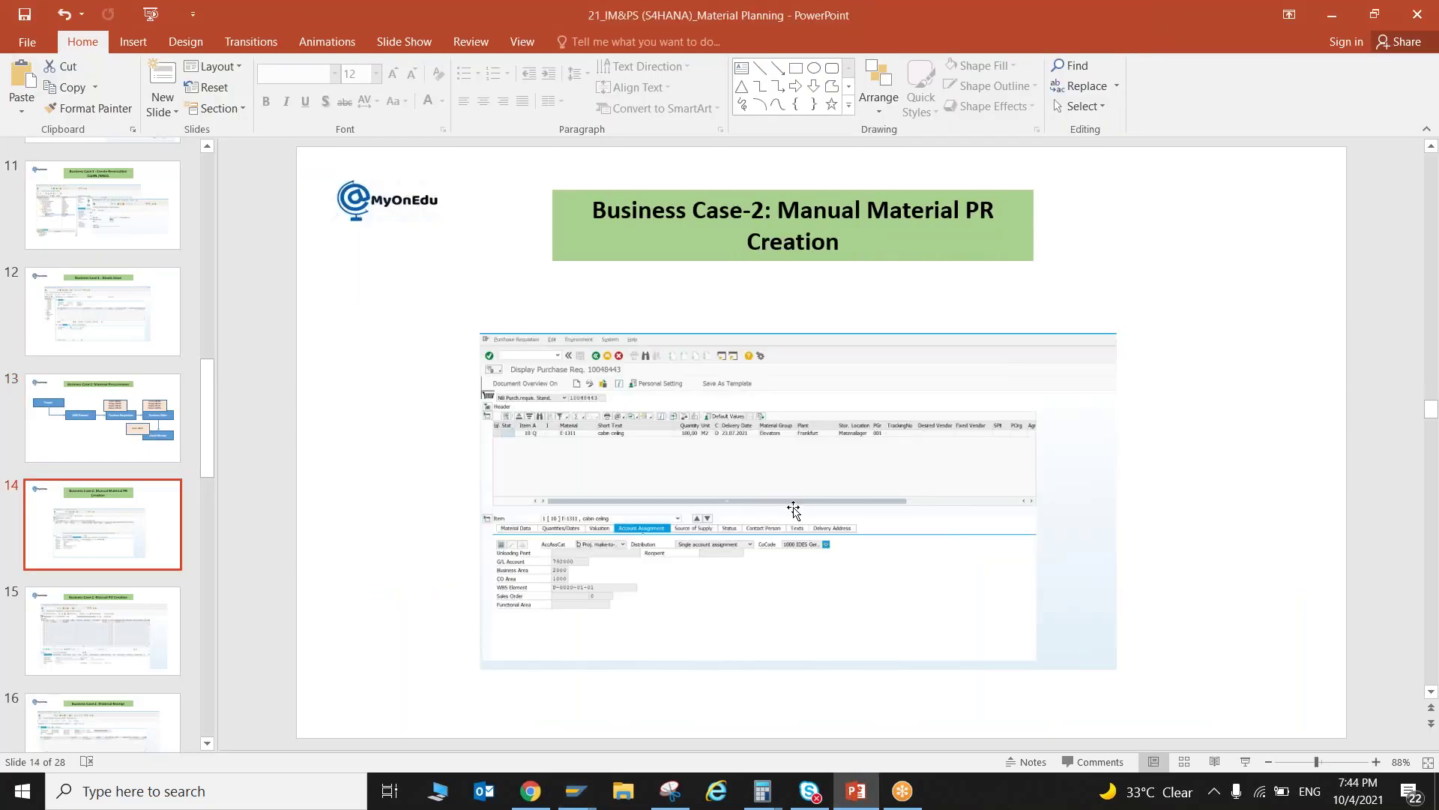
pyautogui.scroll(2, 794, 510)
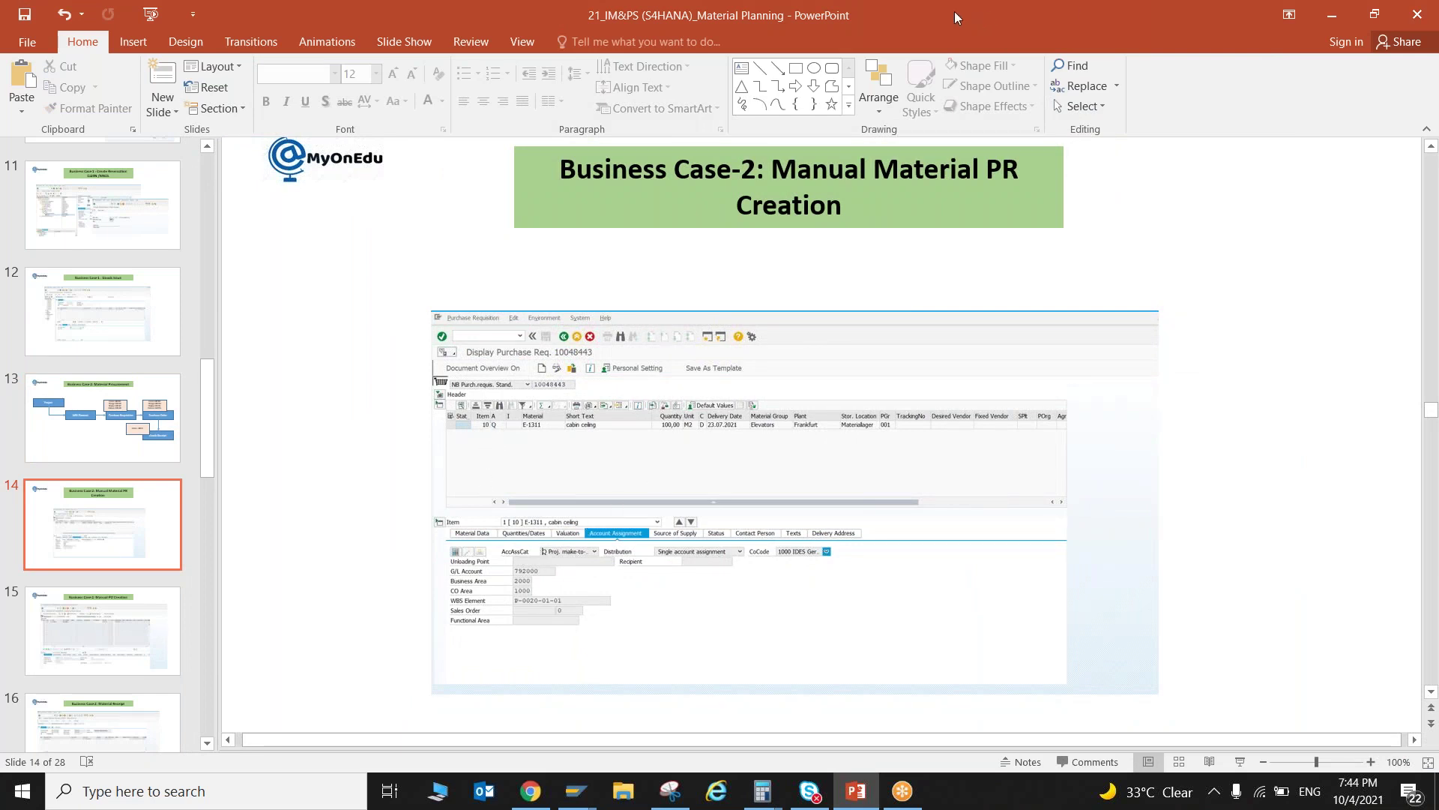
pyautogui.hotkey('ctrl', '2')
pyautogui.moveTo(486, 414); pyautogui.dragTo(527, 384)
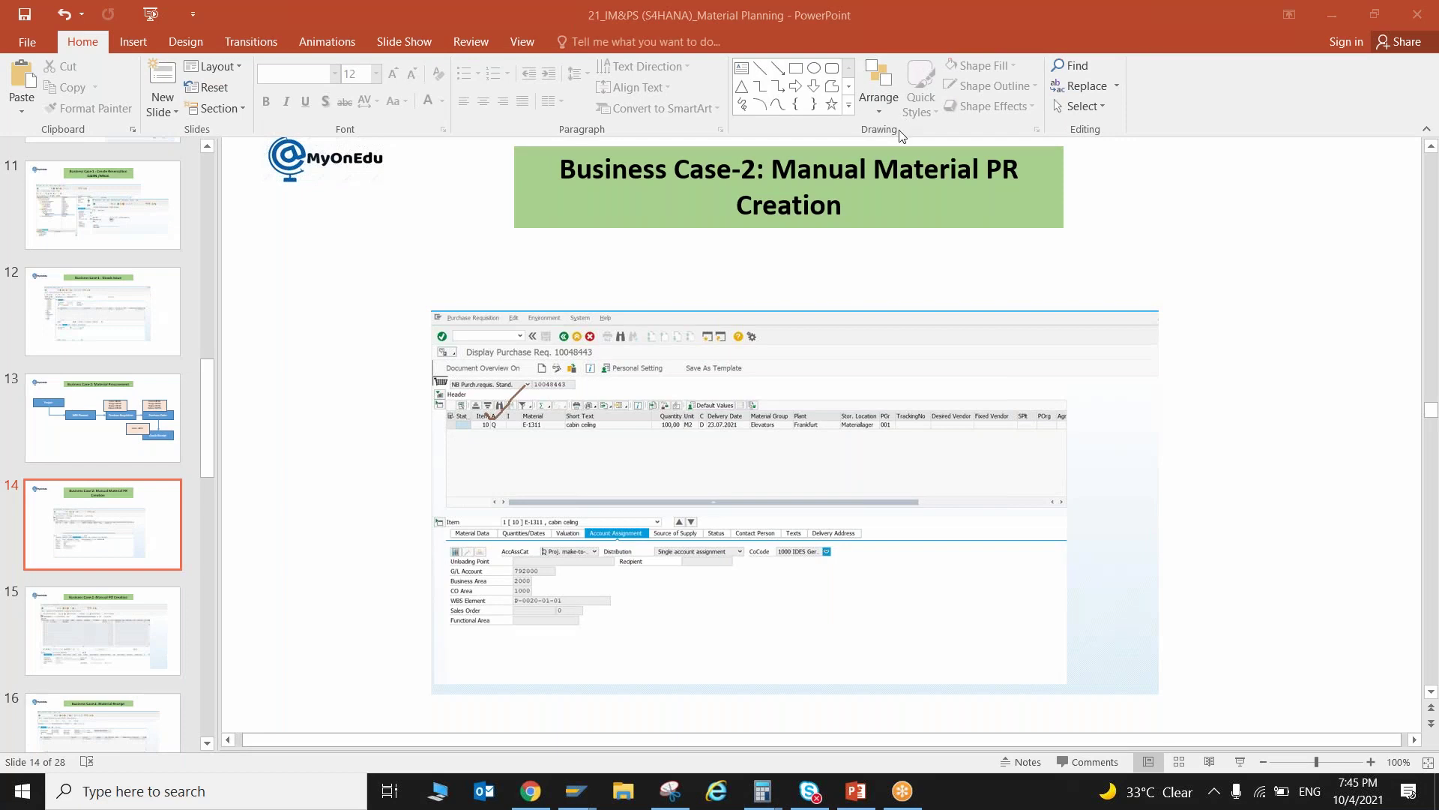
pyautogui.click(107, 631)
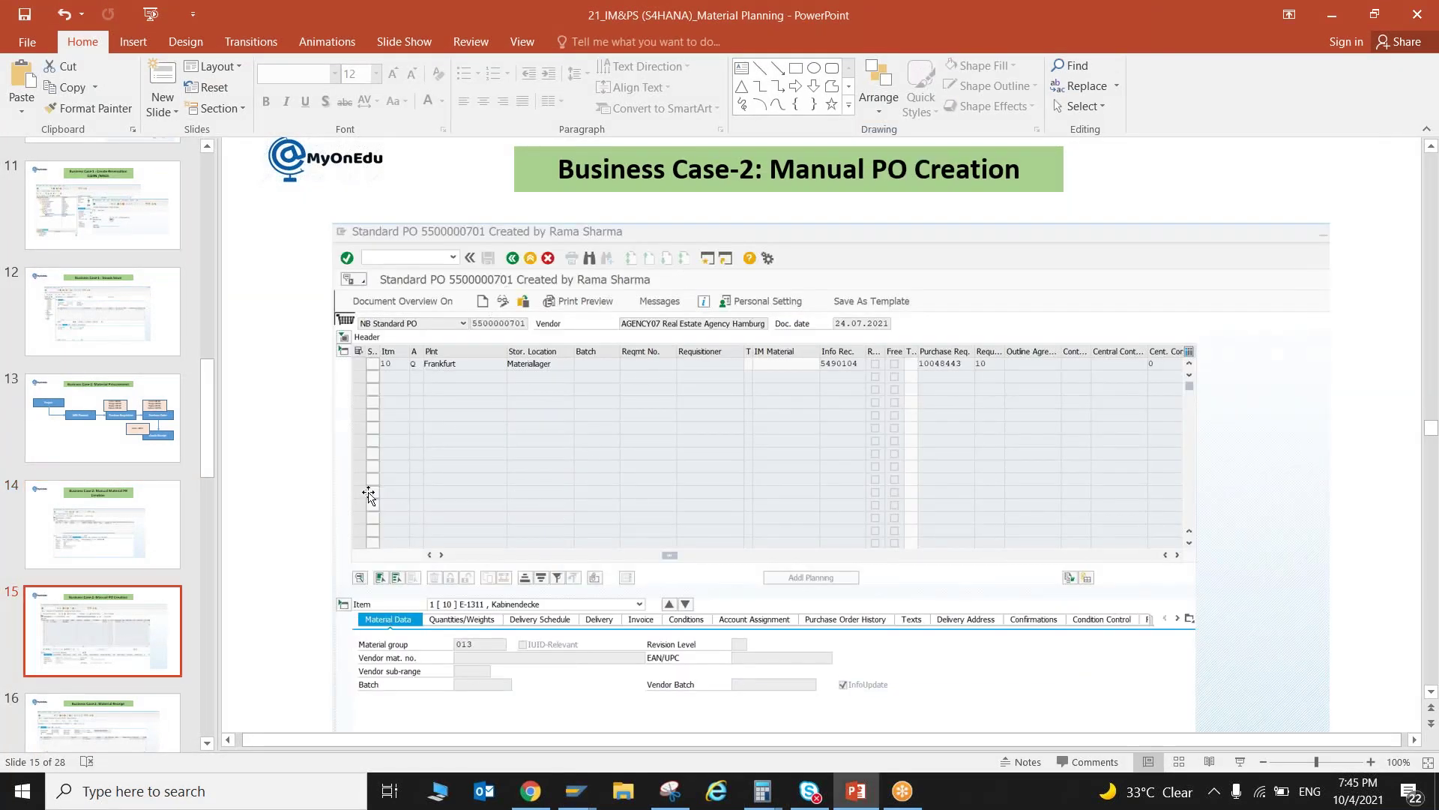
pyautogui.click(56, 718)
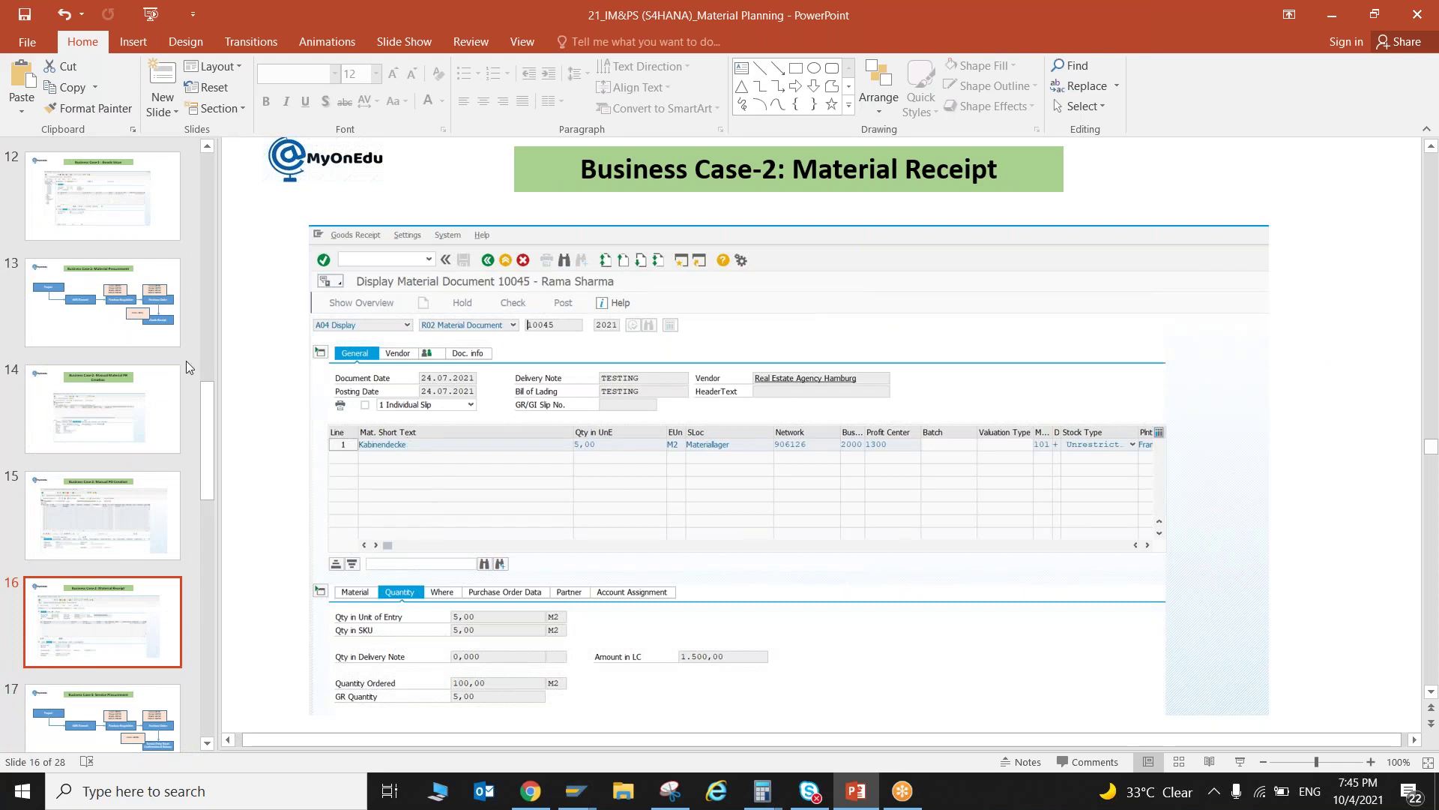
pyautogui.click(149, 410)
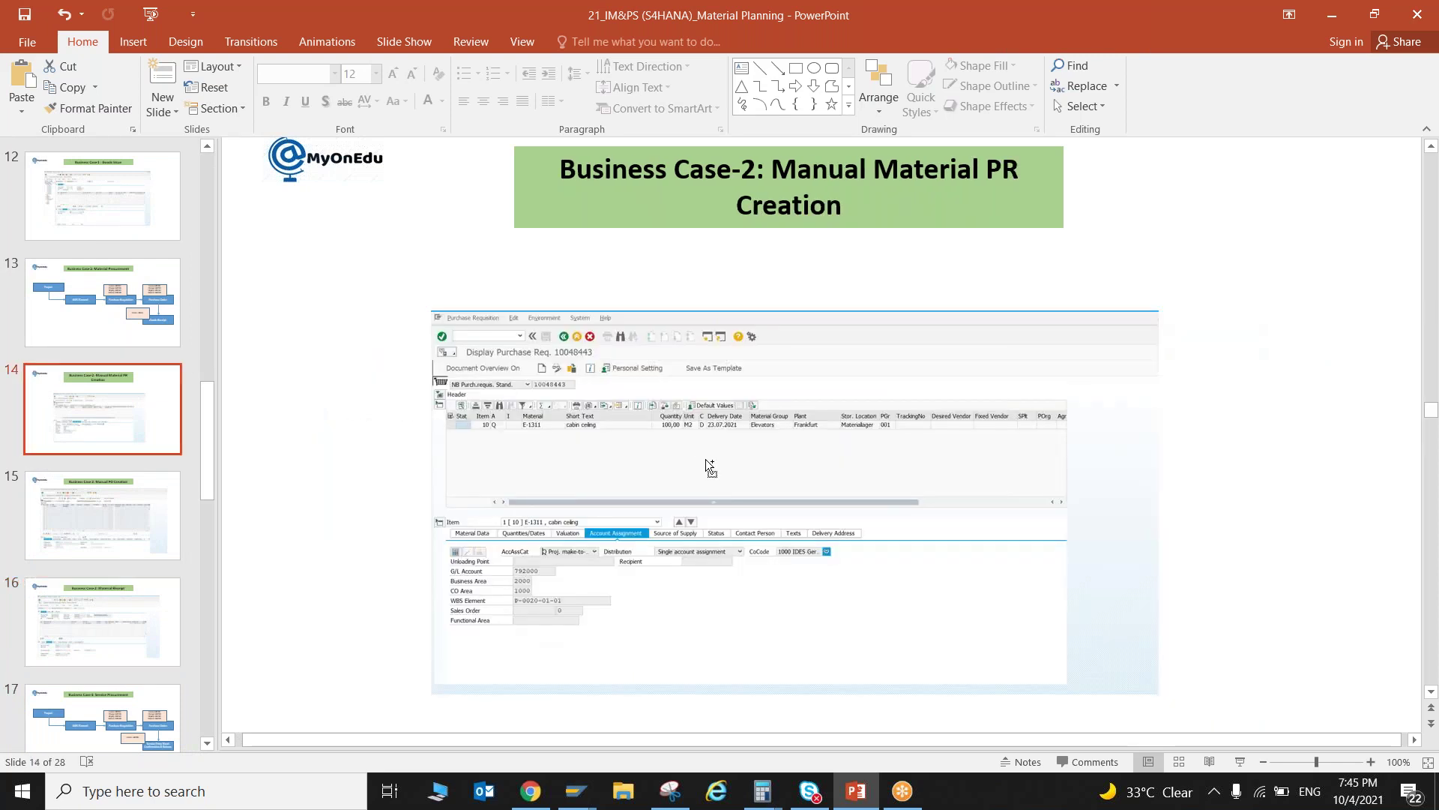
pyautogui.keyDown('ctrl'); pyautogui.scroll(2, 709, 466); pyautogui.keyUp('ctrl')
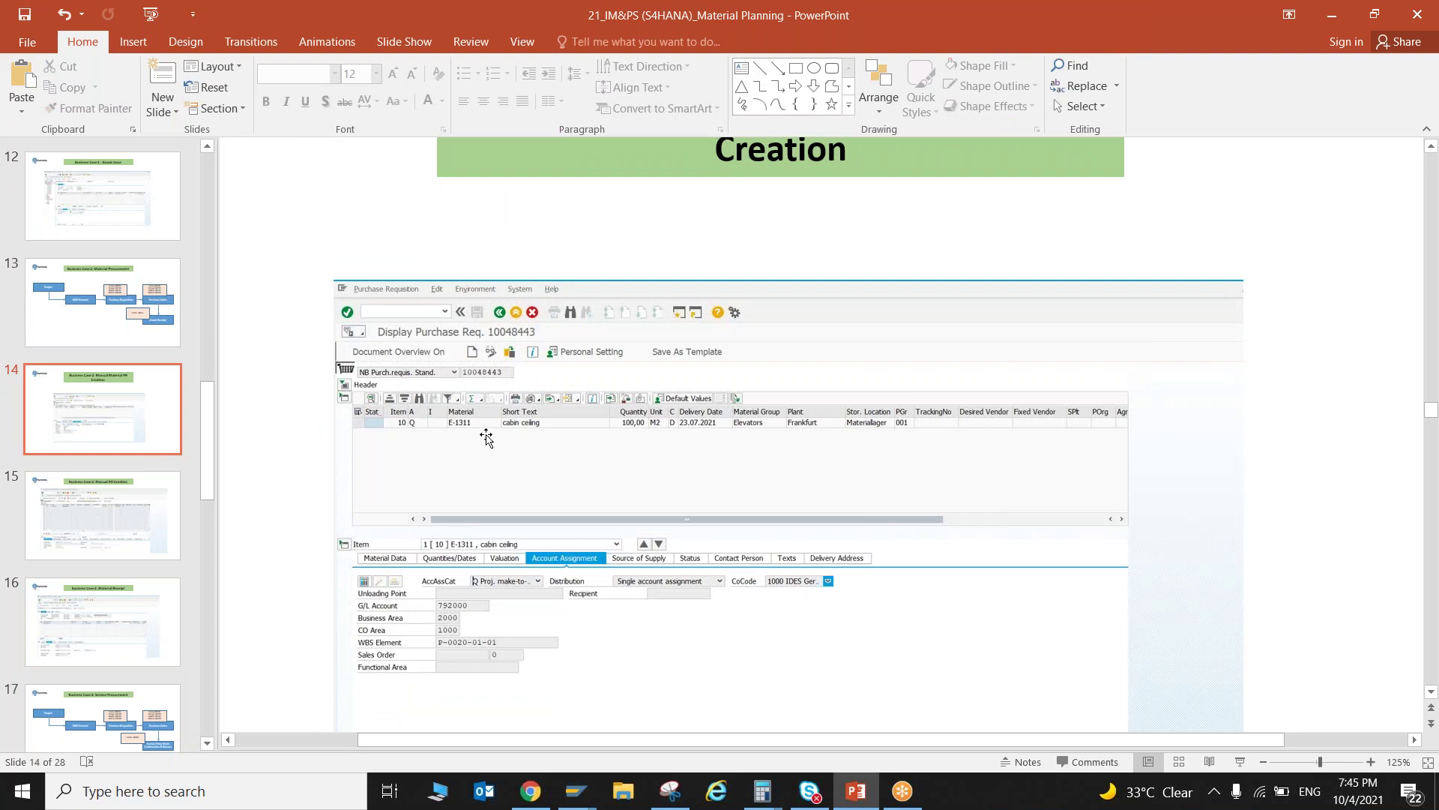
# - Return to the SAP requisition, assign category Q (Proj. make-to-order) to the first item and enter material E-1311
pyautogui.hotkey('alt', 'Tab')
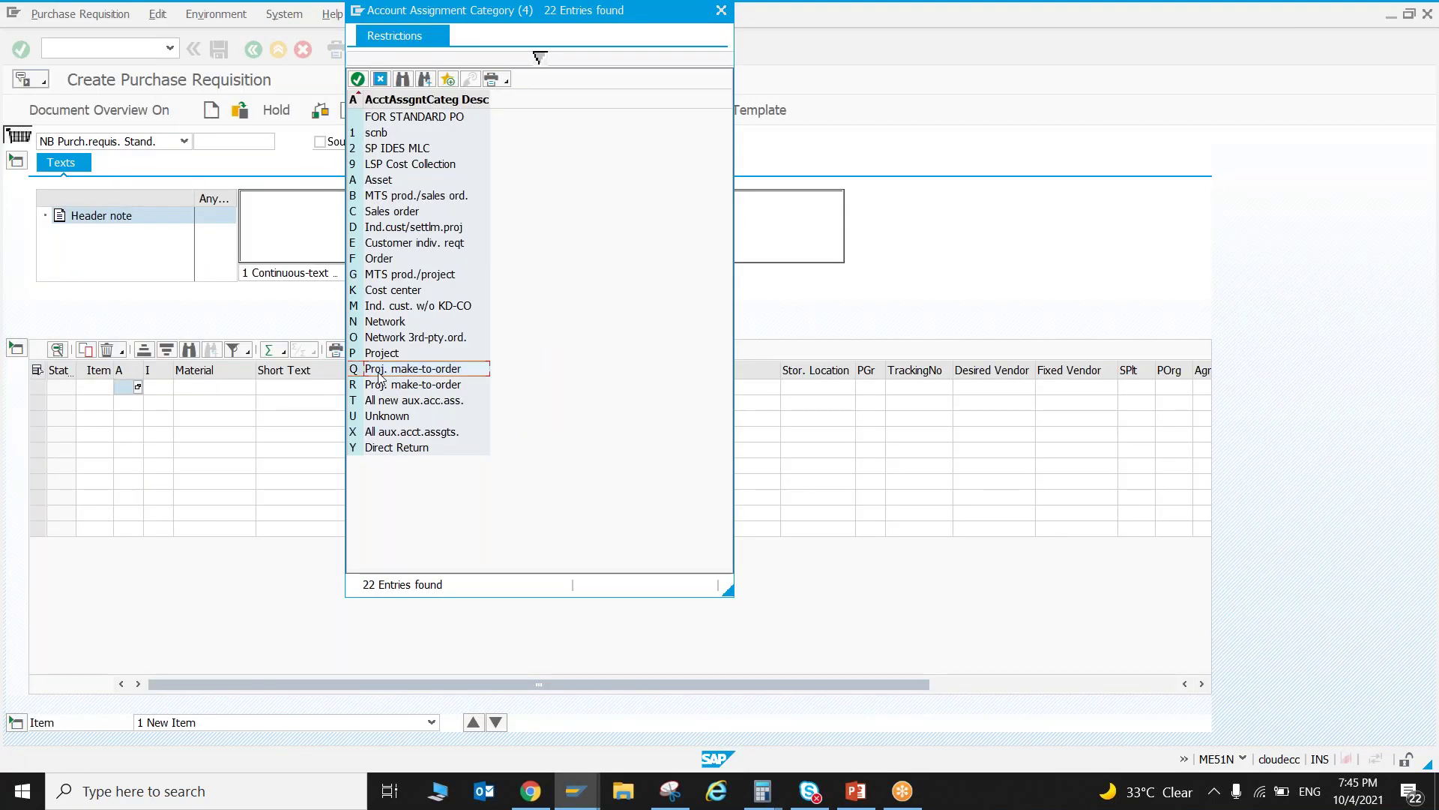
pyautogui.click(378, 372)
pyautogui.click(215, 389)
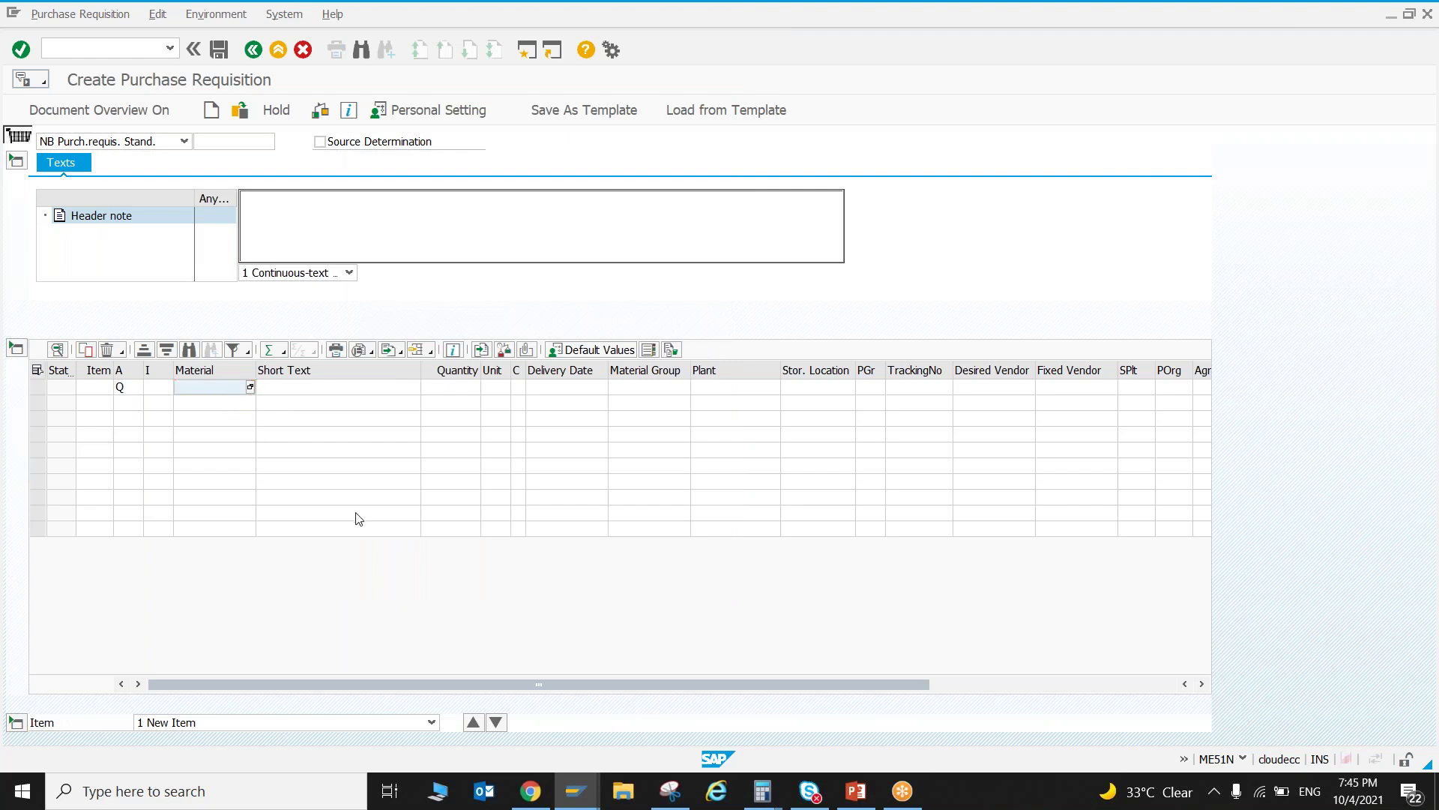
pyautogui.hotkey('alt', 'Tab')
pyautogui.hotkey('alt', 'Tab')
pyautogui.write('E')
pyautogui.hotkey('alt', 'Tab')
pyautogui.hotkey('alt', 'Tab')
pyautogui.press('Return')
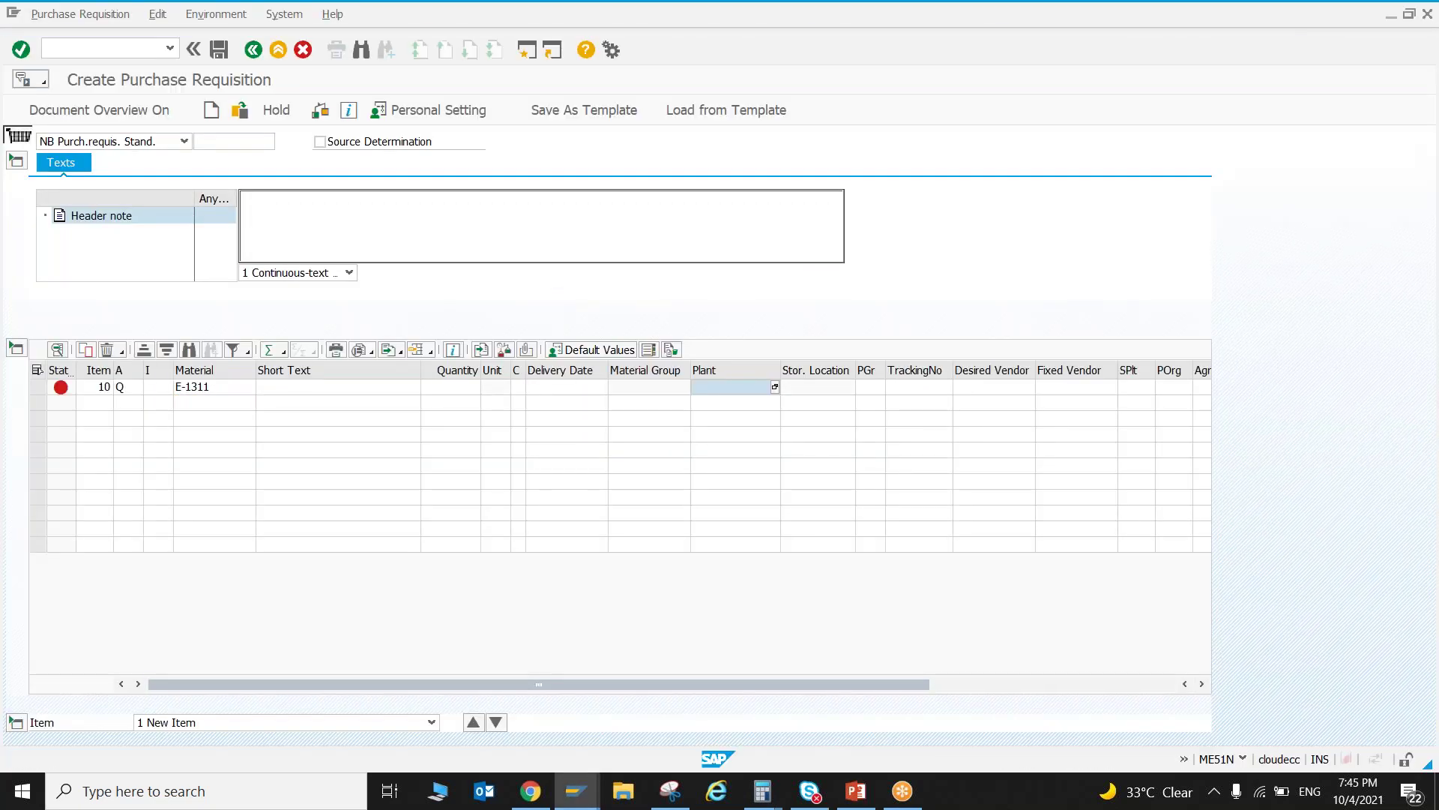
# - Set the plant to 1300 and the quantity to 10 for the E-1311 item
pyautogui.write('1300')
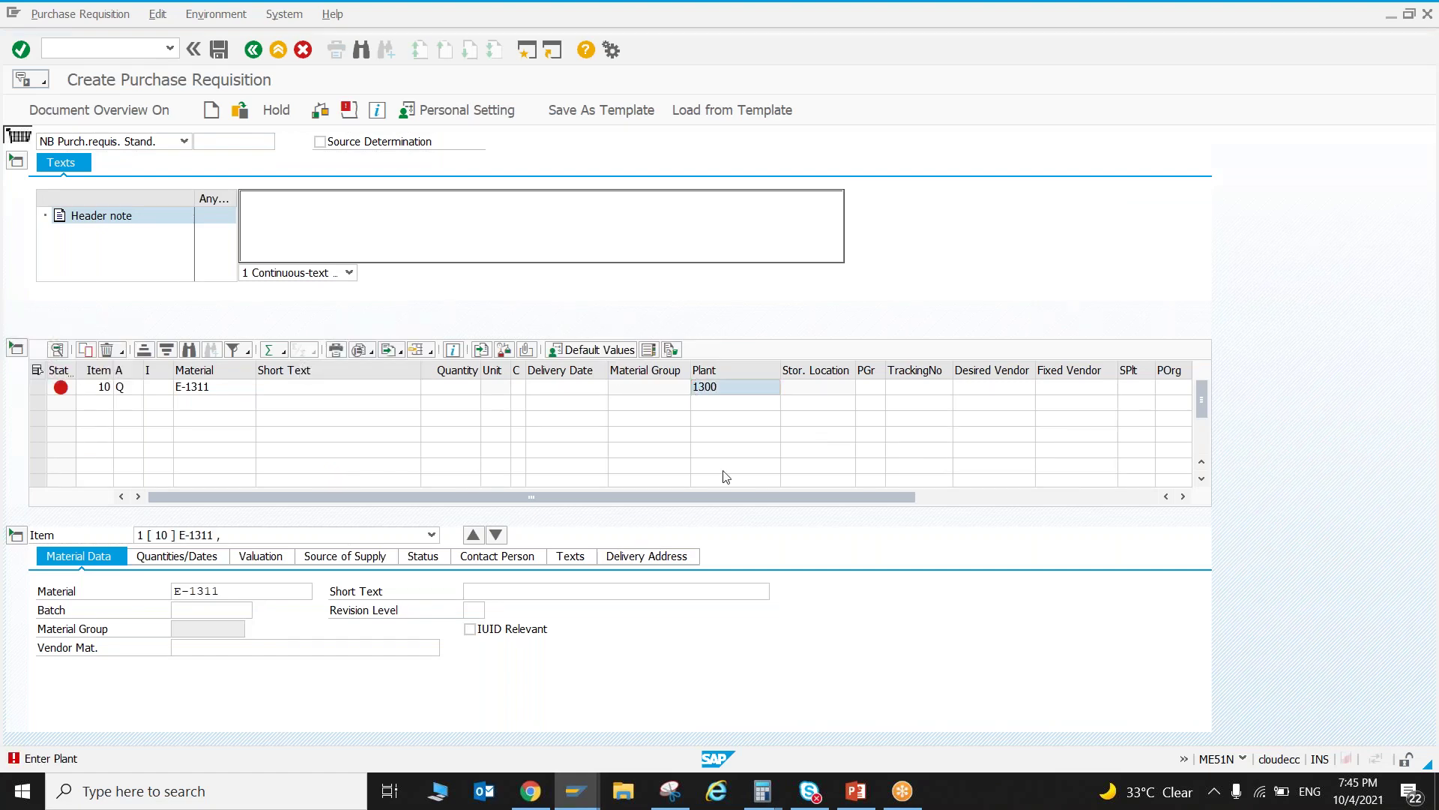
pyautogui.press('Return')
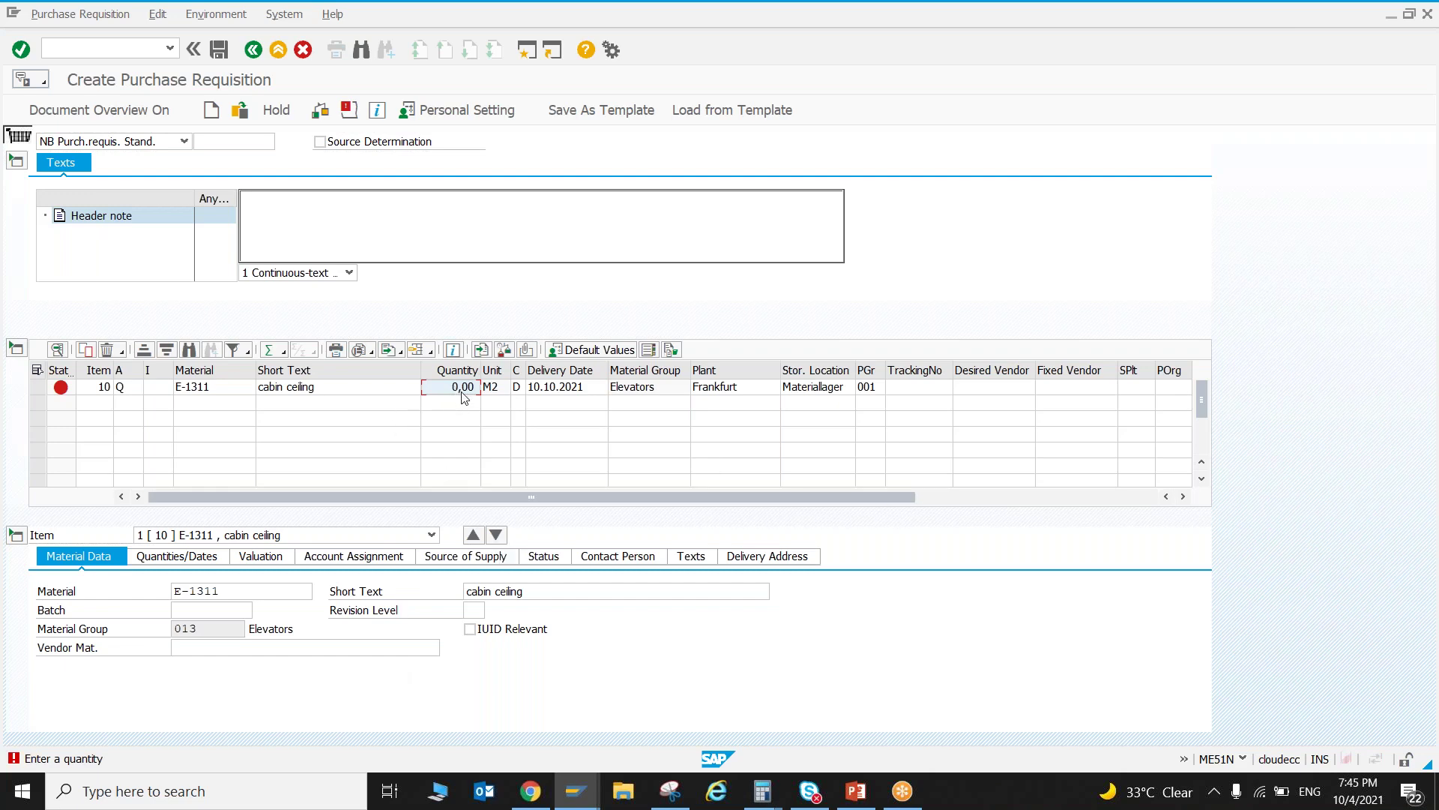
pyautogui.write('10')
pyautogui.press('Return')
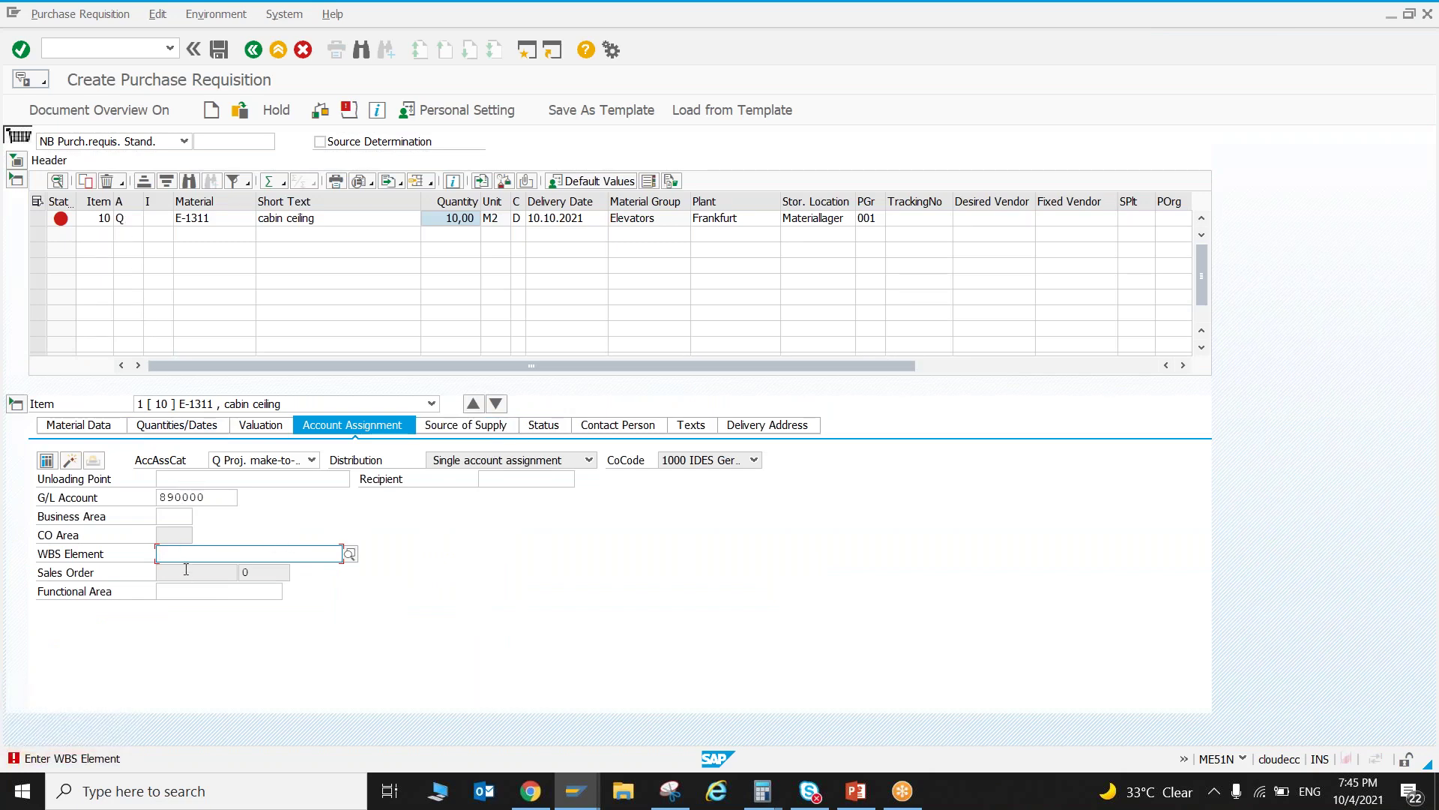
# - Try account assignment category N (Network) on the item, and return it to Q (Proj. make-to-order)
pyautogui.click(138, 222)
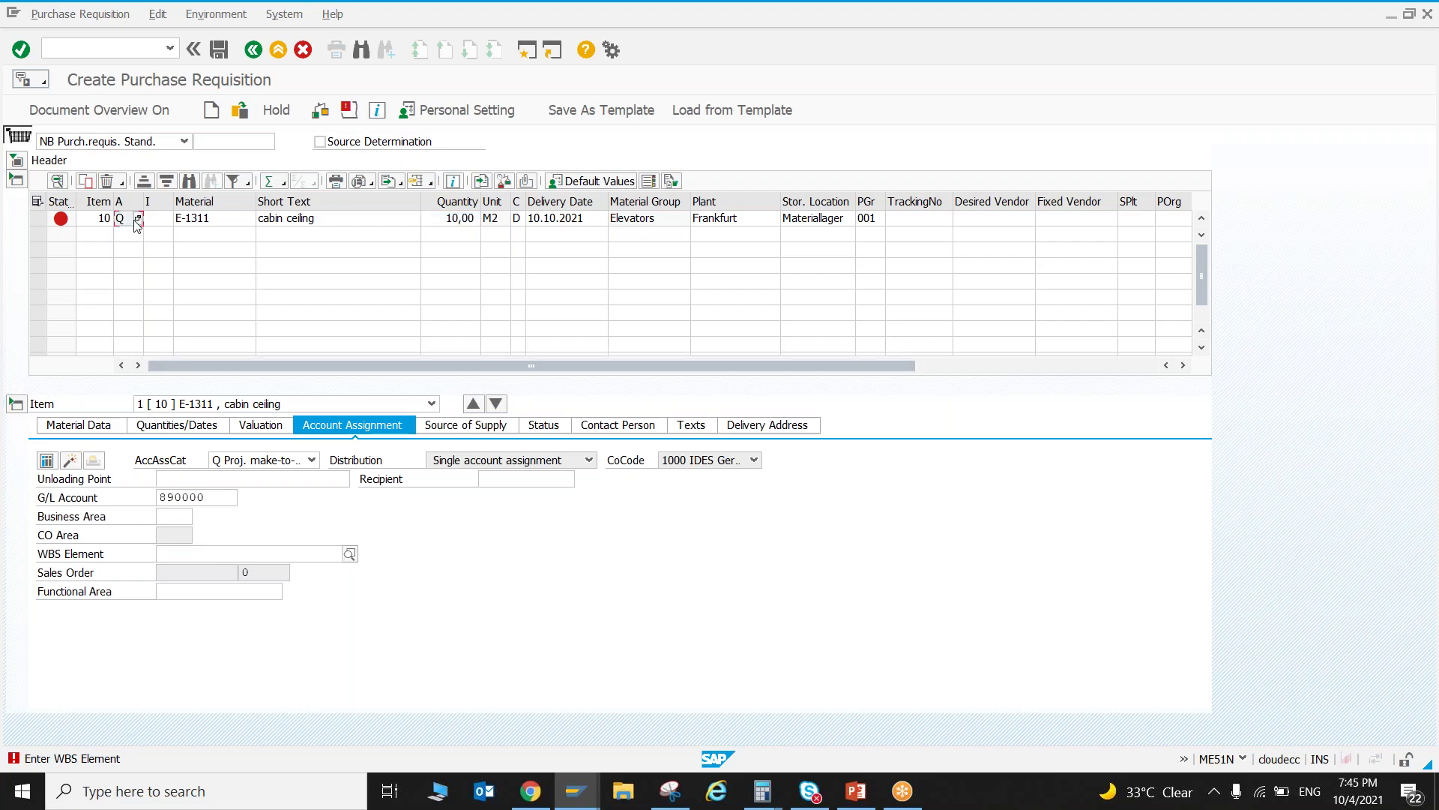
pyautogui.click(138, 218)
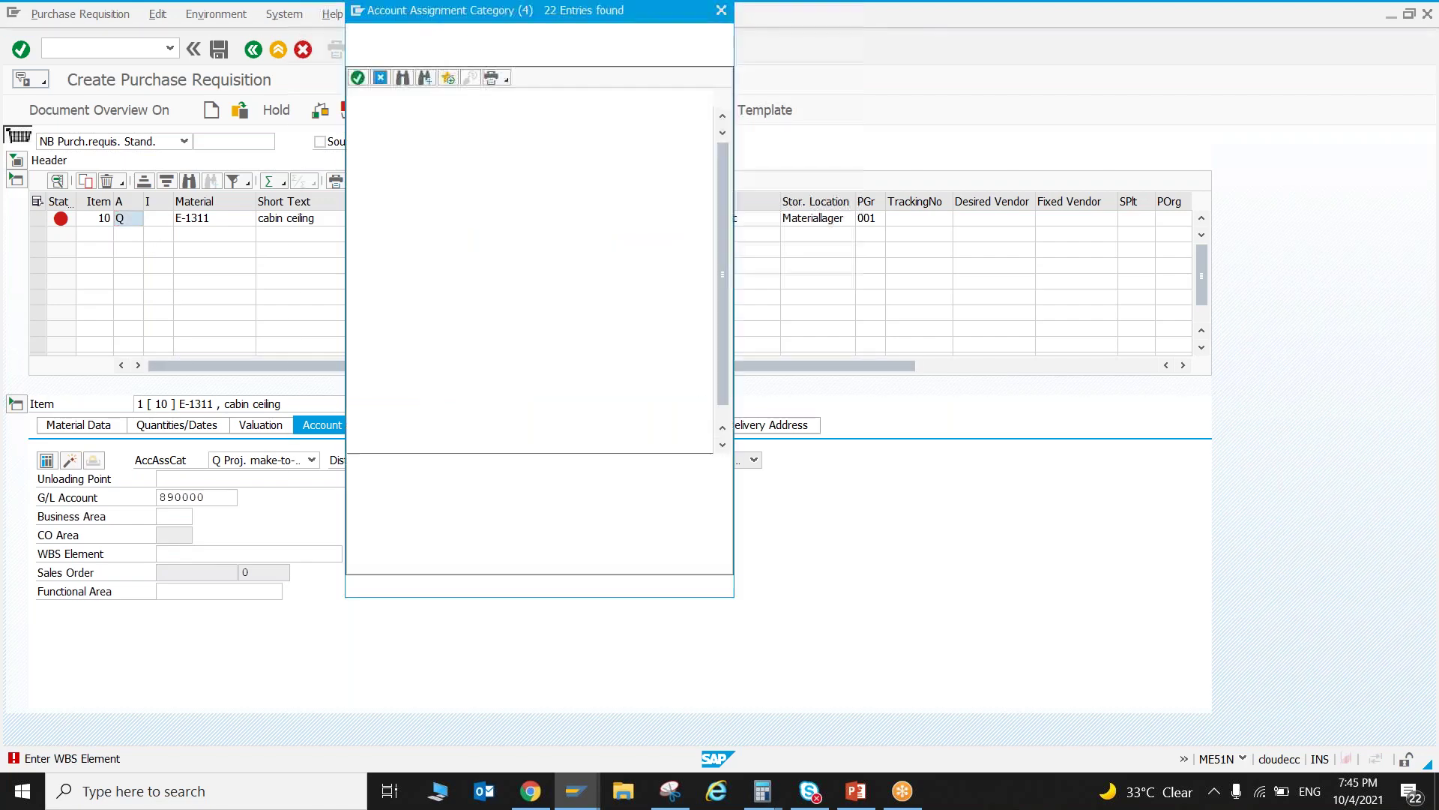
pyautogui.doubleClick(367, 321)
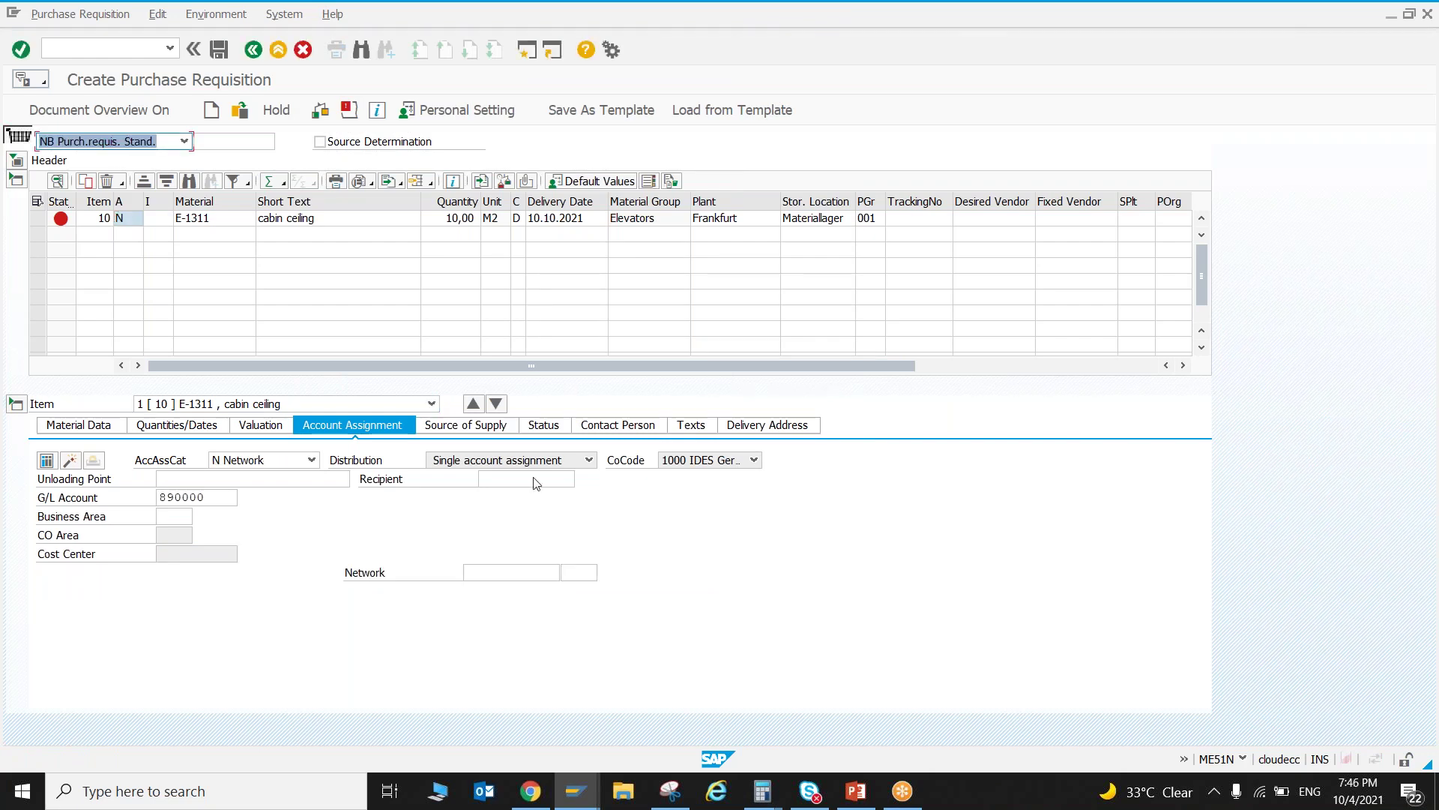
pyautogui.click(138, 223)
pyautogui.click(139, 218)
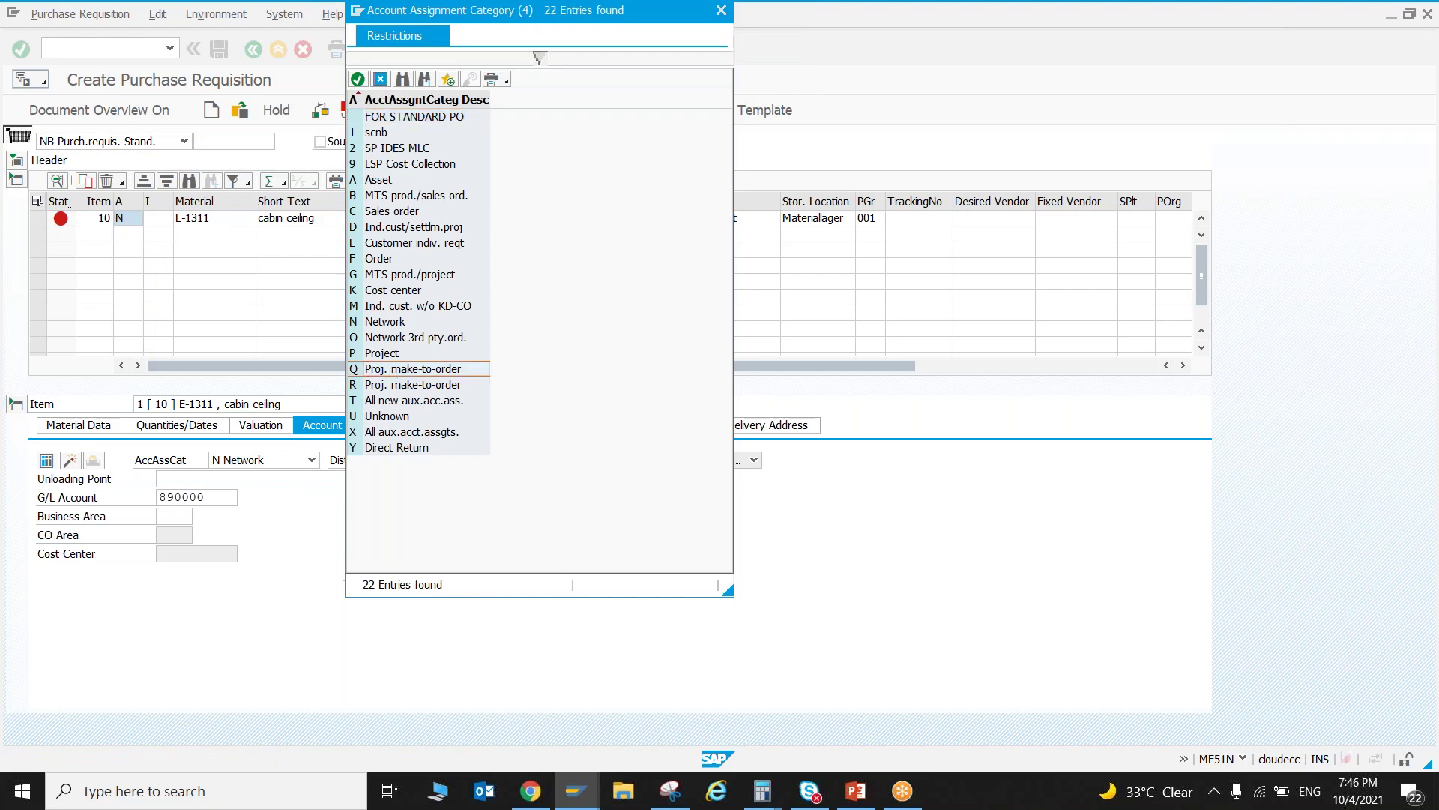
pyautogui.doubleClick(398, 370)
pyautogui.press('Return')
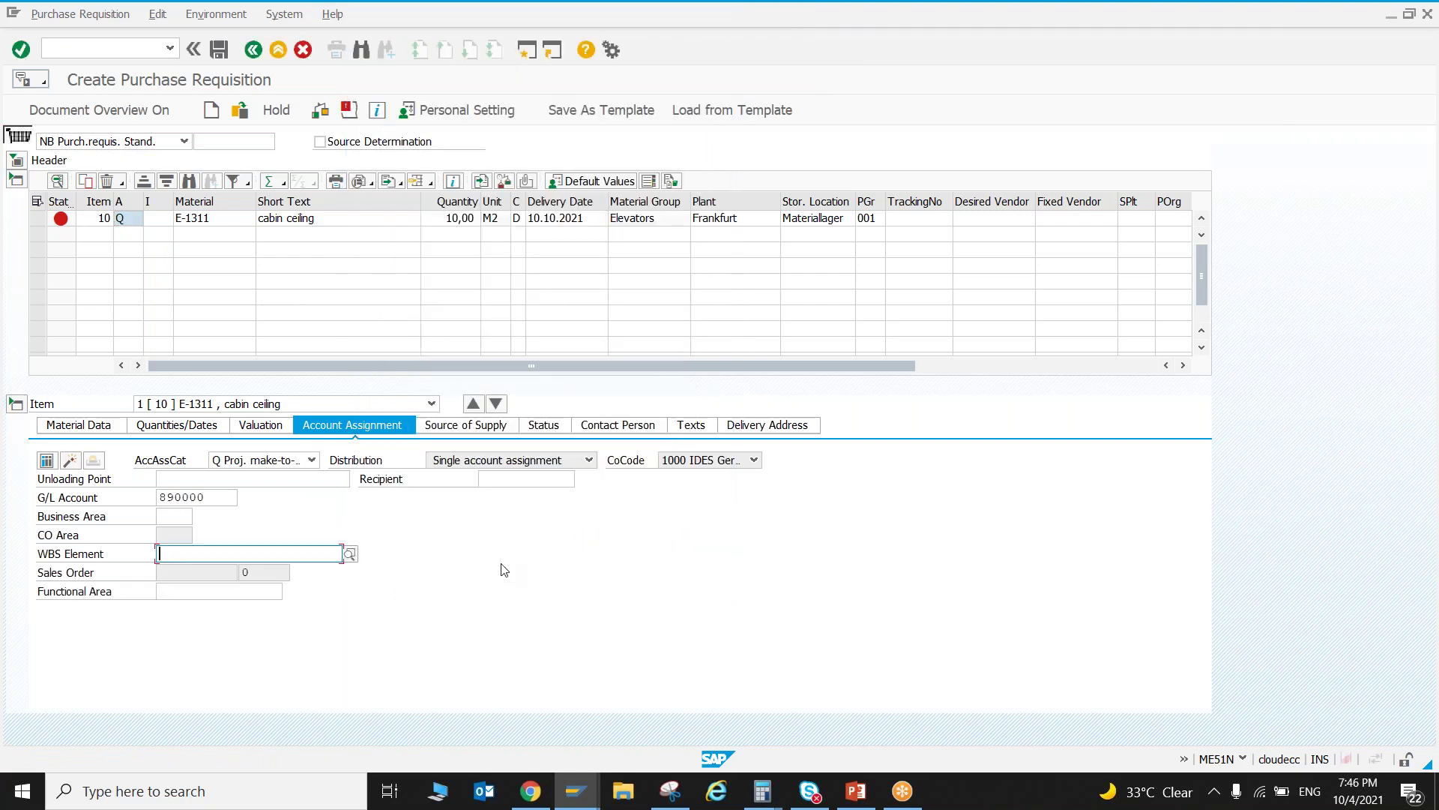
# - Look up the Material Procurement element in the Project Builder session and assign the requisition item to WBS element P-0020-06
pyautogui.hotkey('alt', 'Tab')
pyautogui.hotkey('alt', 'Tab')
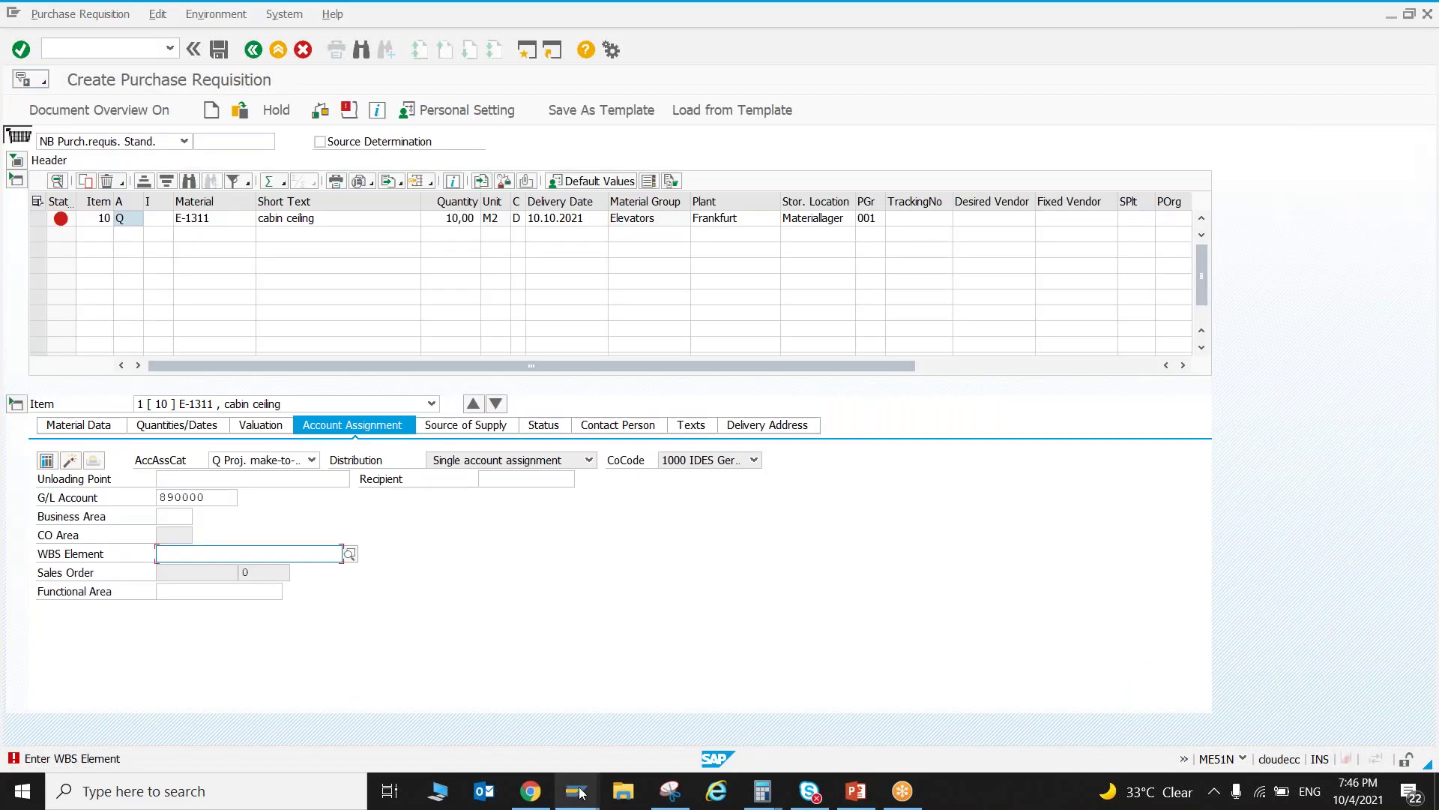
pyautogui.moveTo(579, 771)
pyautogui.click(744, 712)
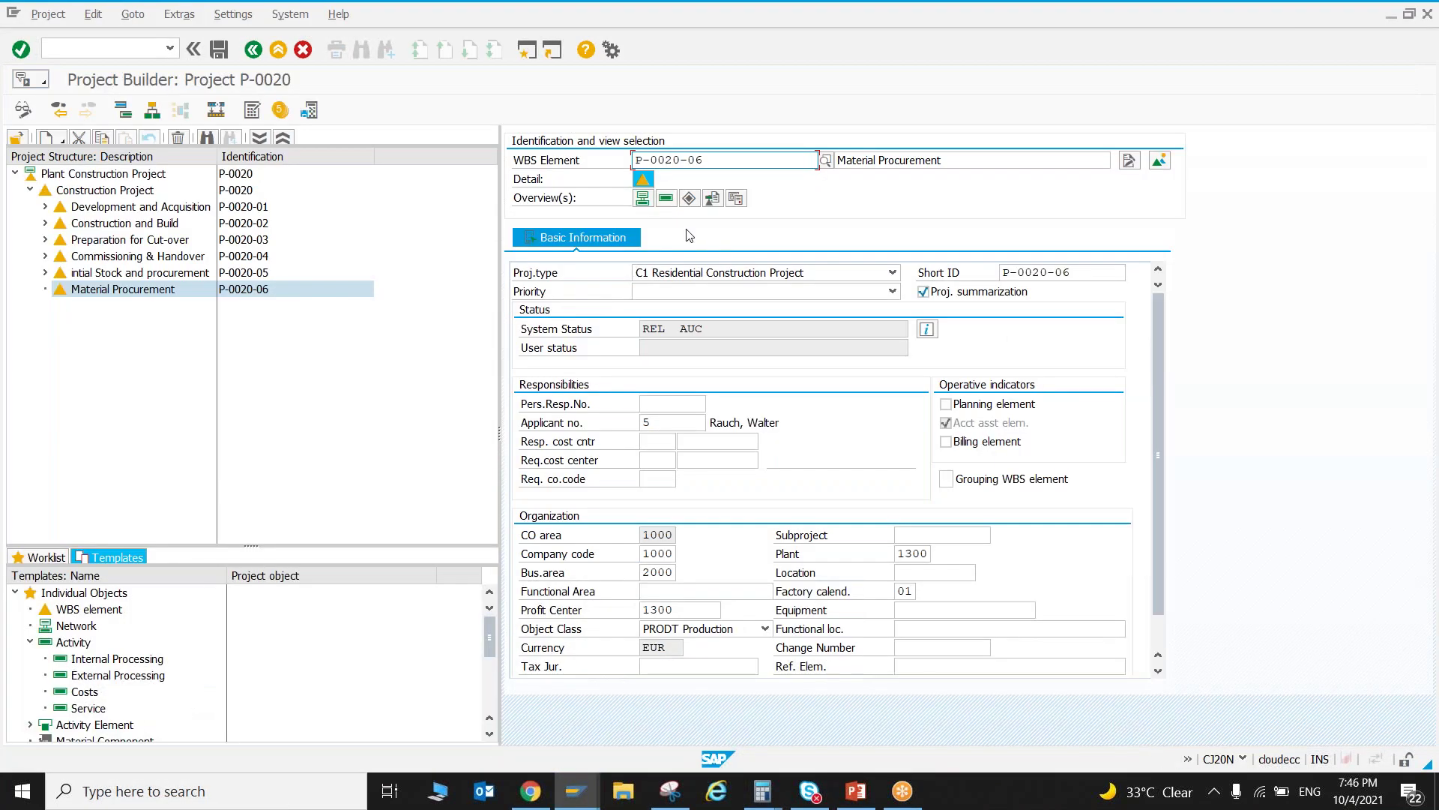
pyautogui.hotkey('alt', 'Tab')
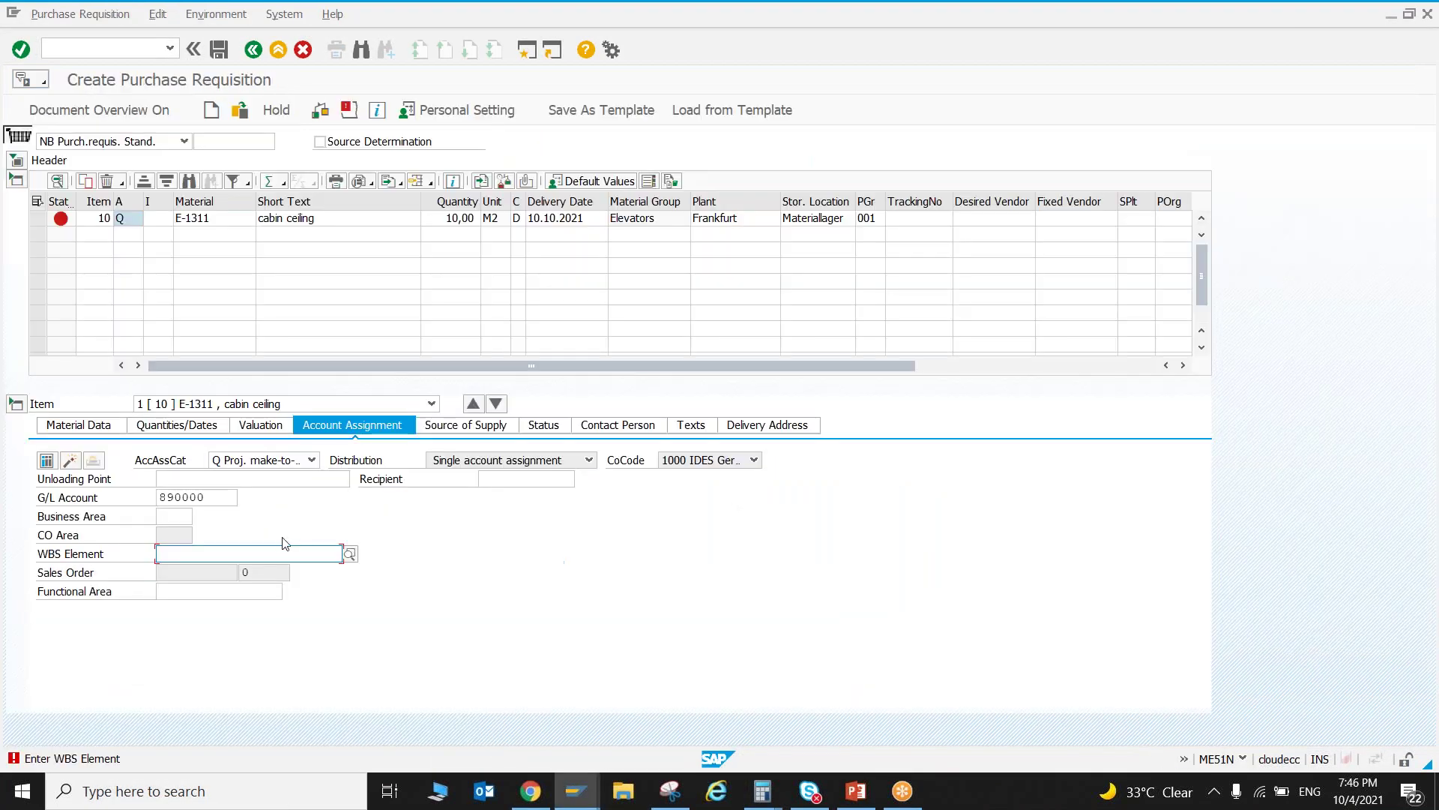
pyautogui.write('P-0020-06')
pyautogui.press('Return')
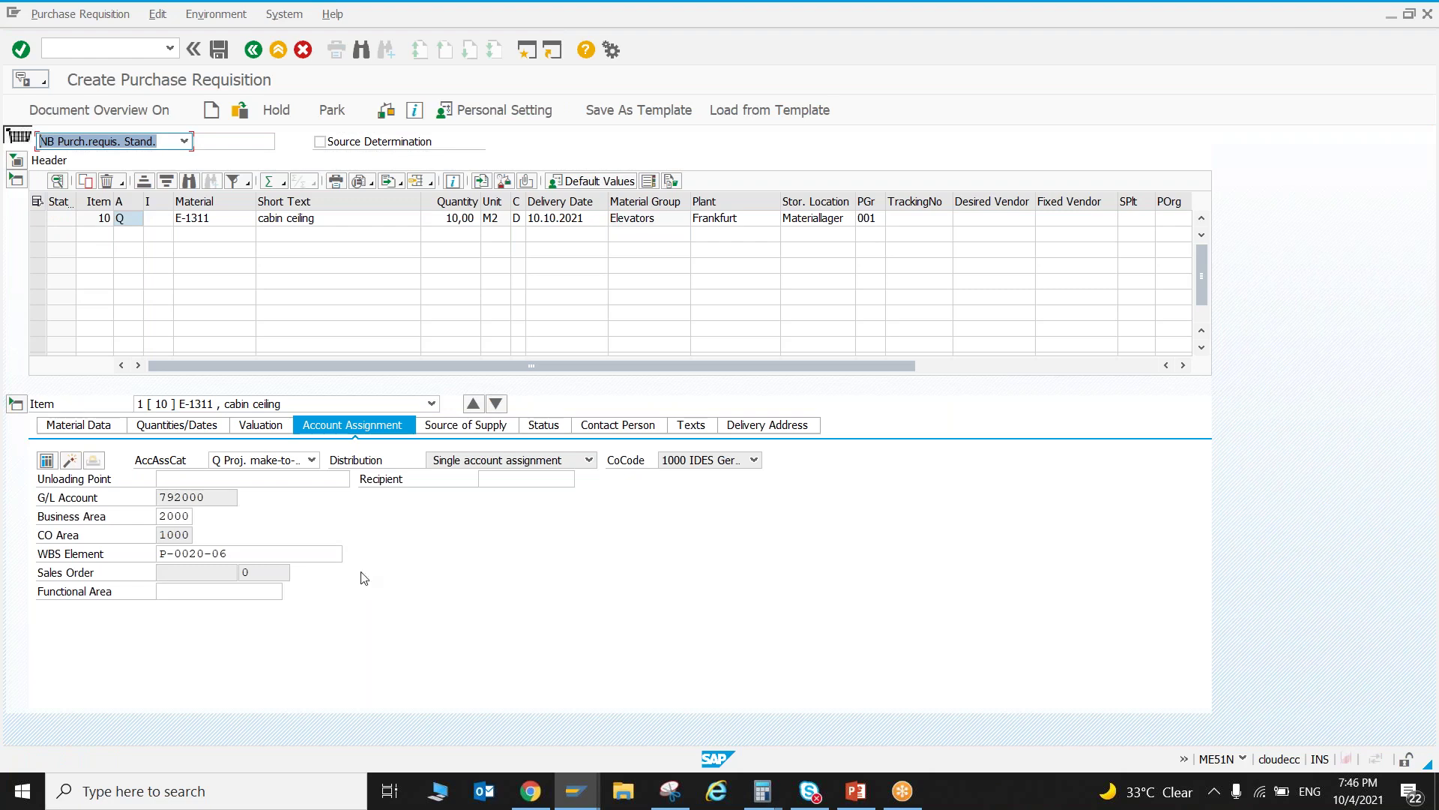
# - Set the item's delivery date to 01.11.2021 and check the purchase requisition
pyautogui.click(386, 111)
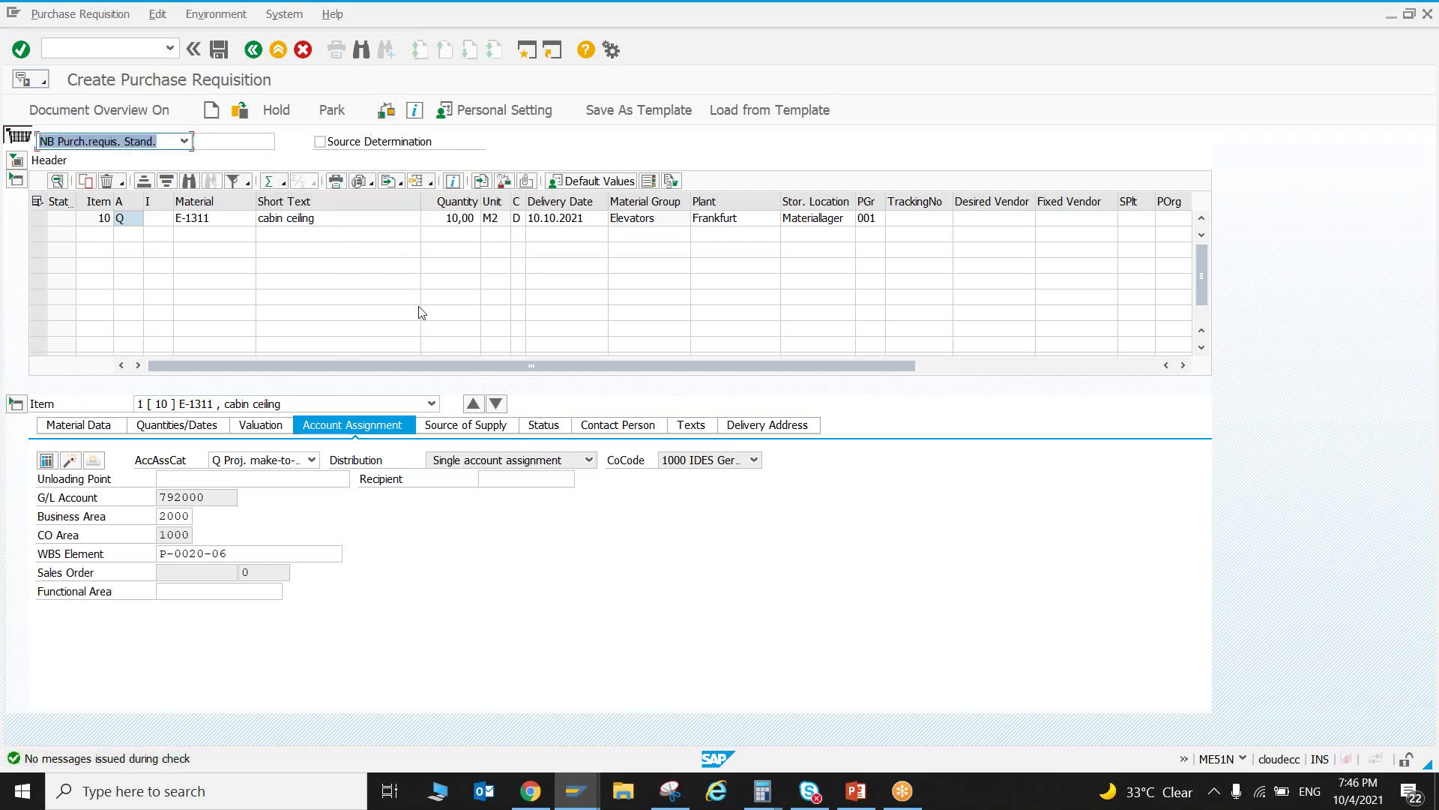
pyautogui.click(590, 219)
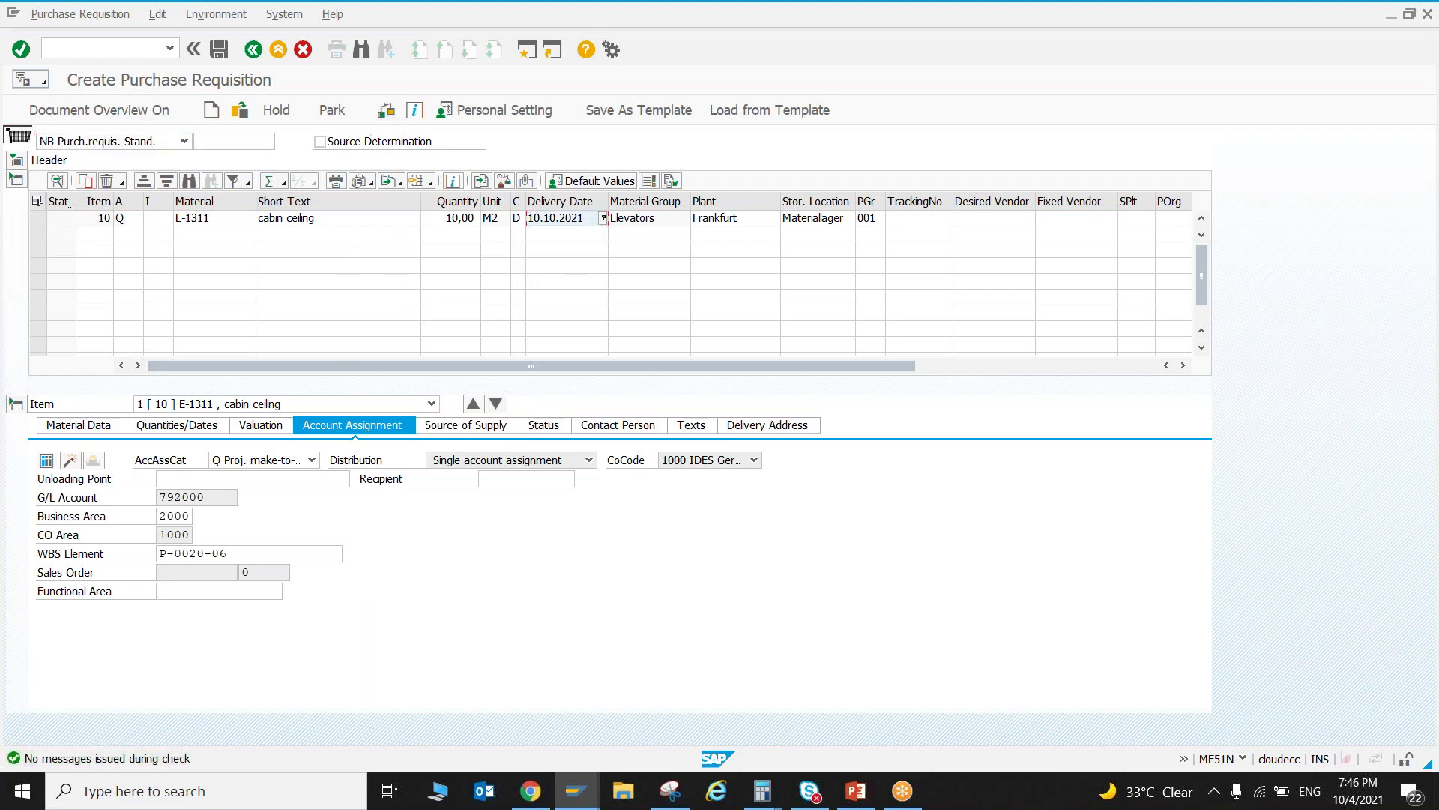
pyautogui.click(603, 220)
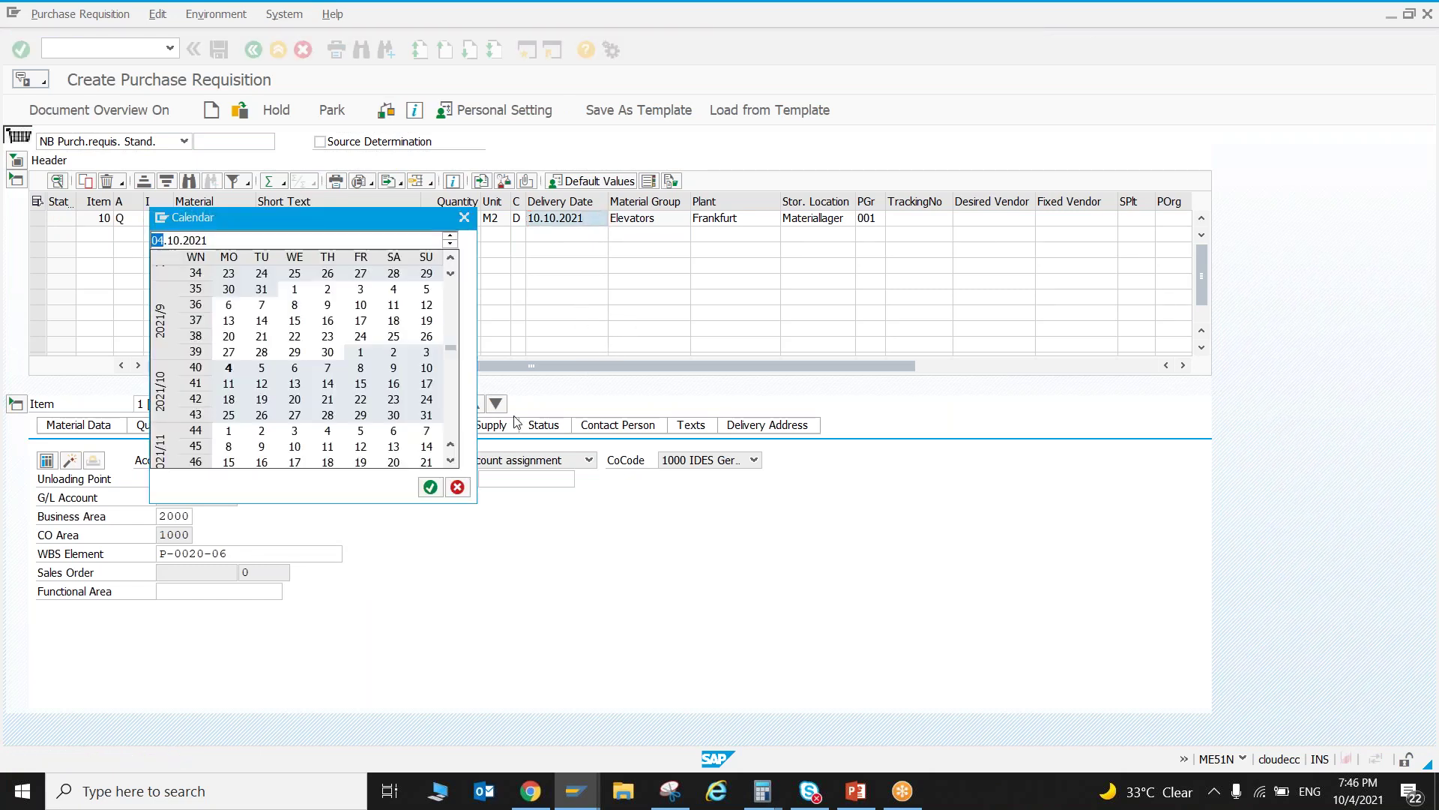
pyautogui.doubleClick(231, 433)
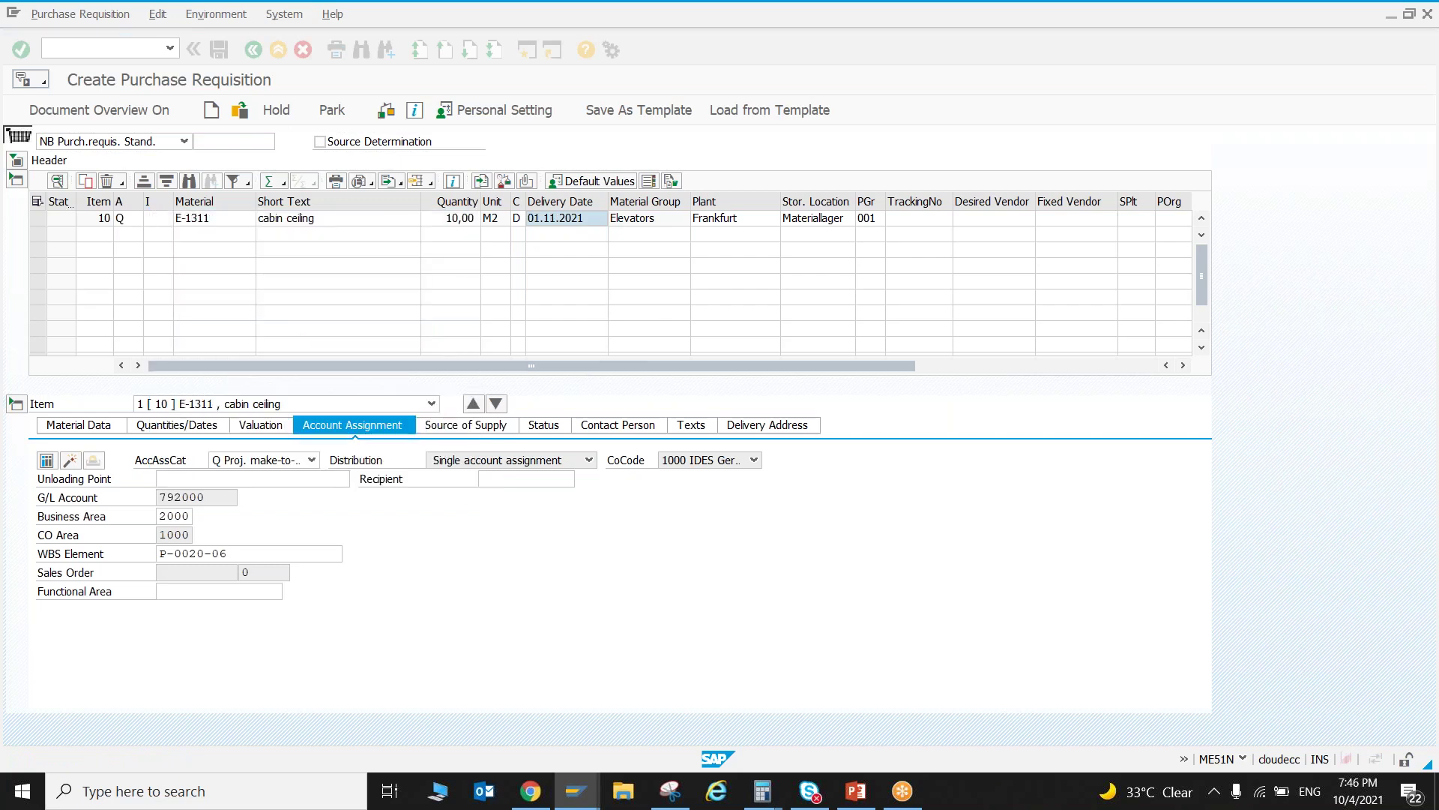
pyautogui.click(380, 112)
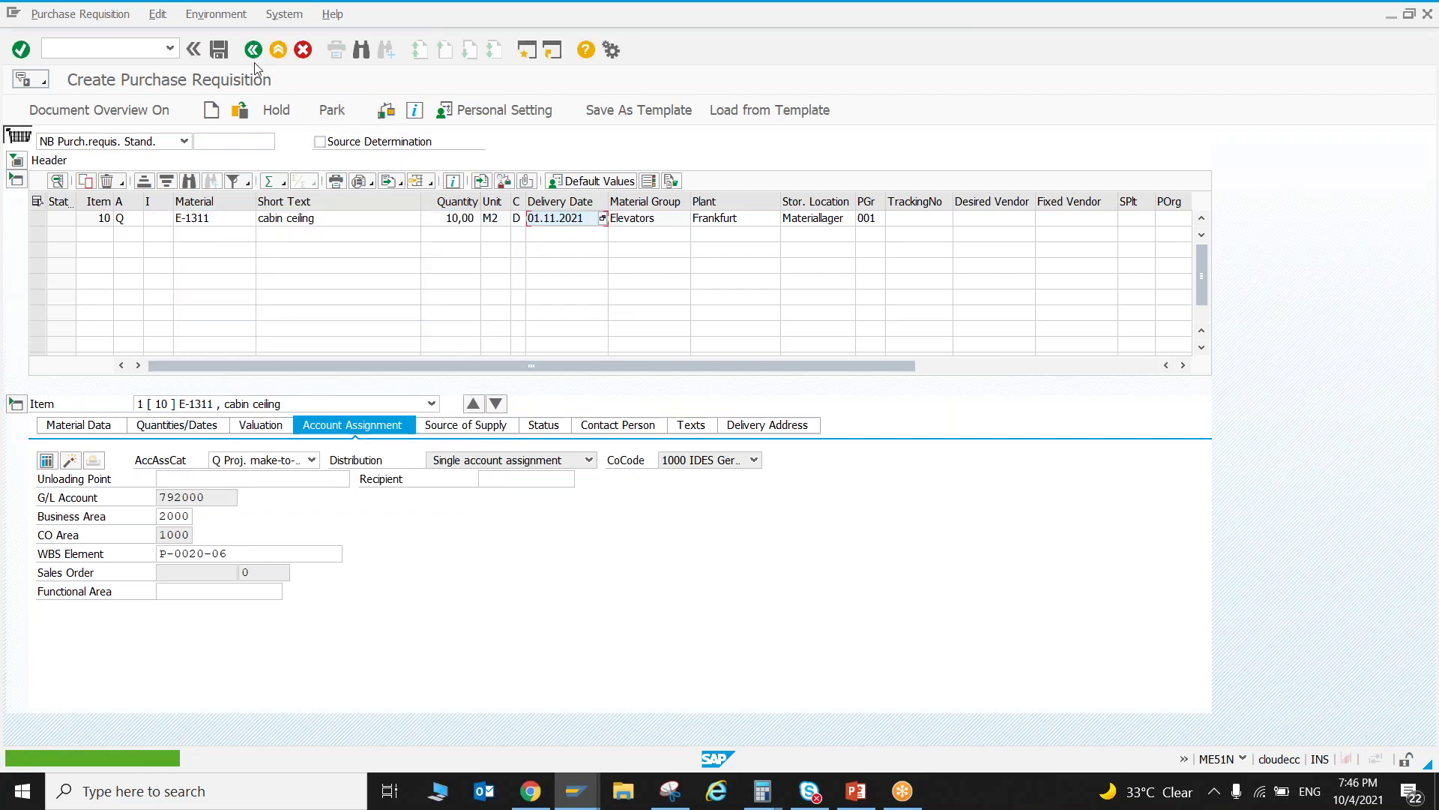
# - Save the purchase requisition and mark its number in the message details before leaving the transaction
pyautogui.click(221, 51)
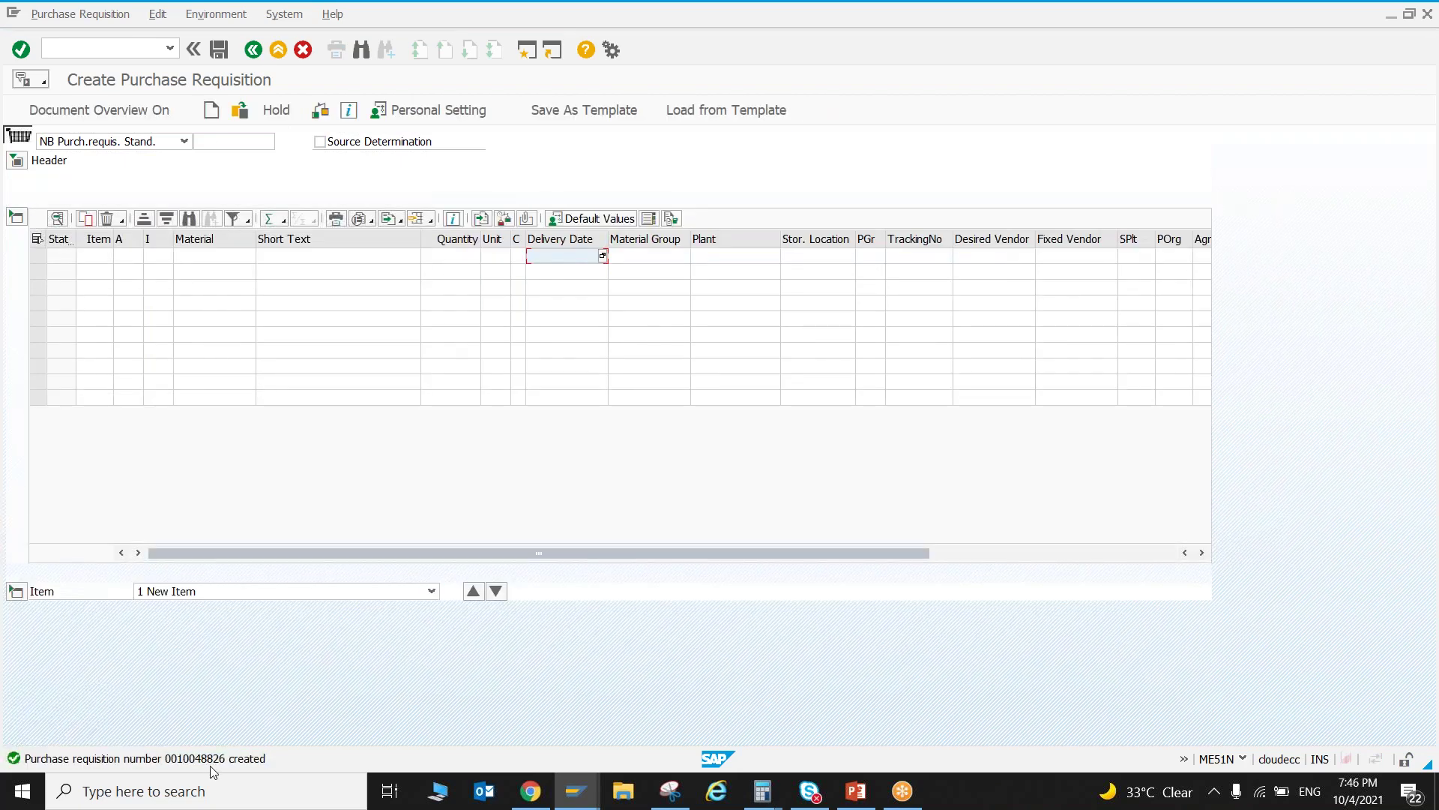
pyautogui.doubleClick(210, 760)
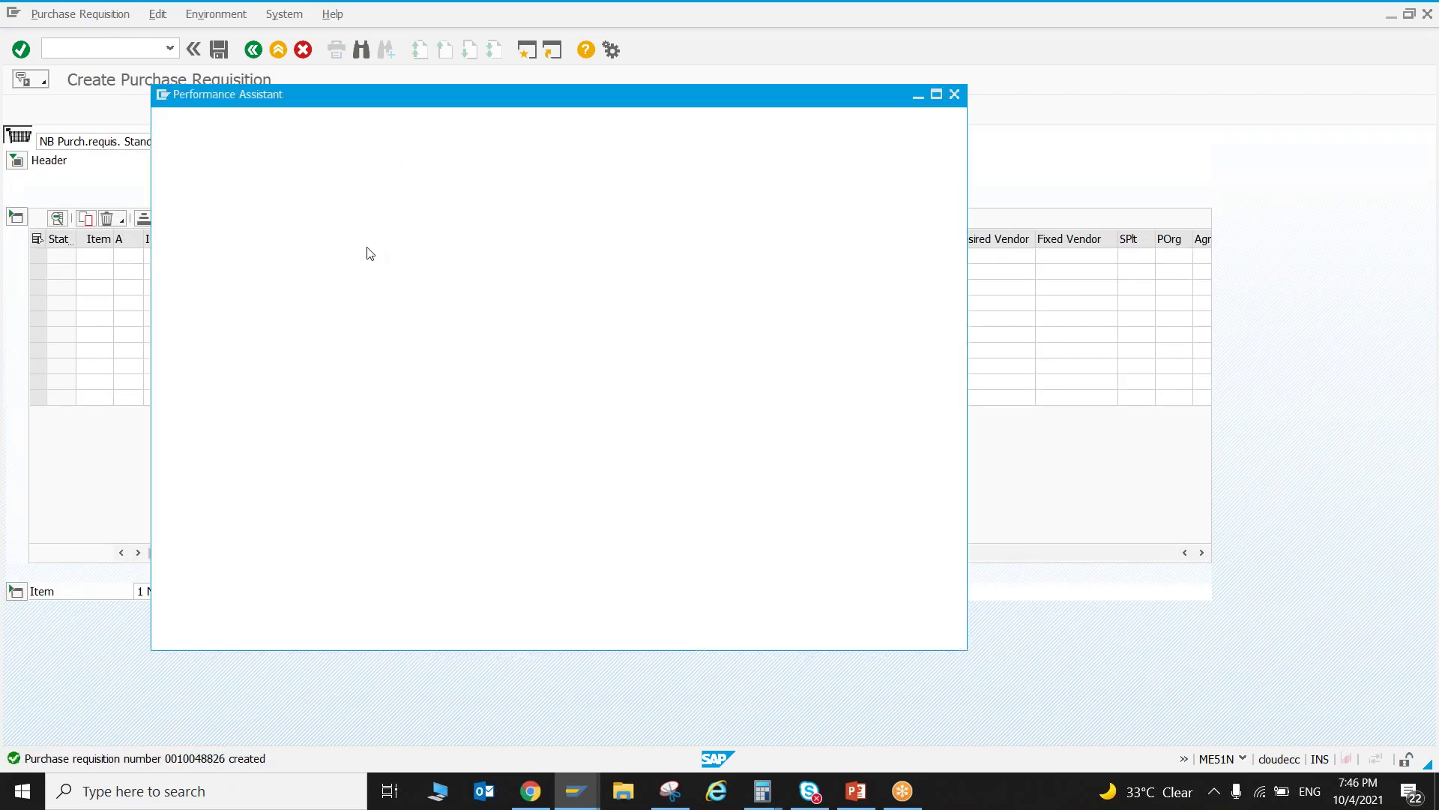
pyautogui.moveTo(360, 147); pyautogui.dragTo(424, 145)
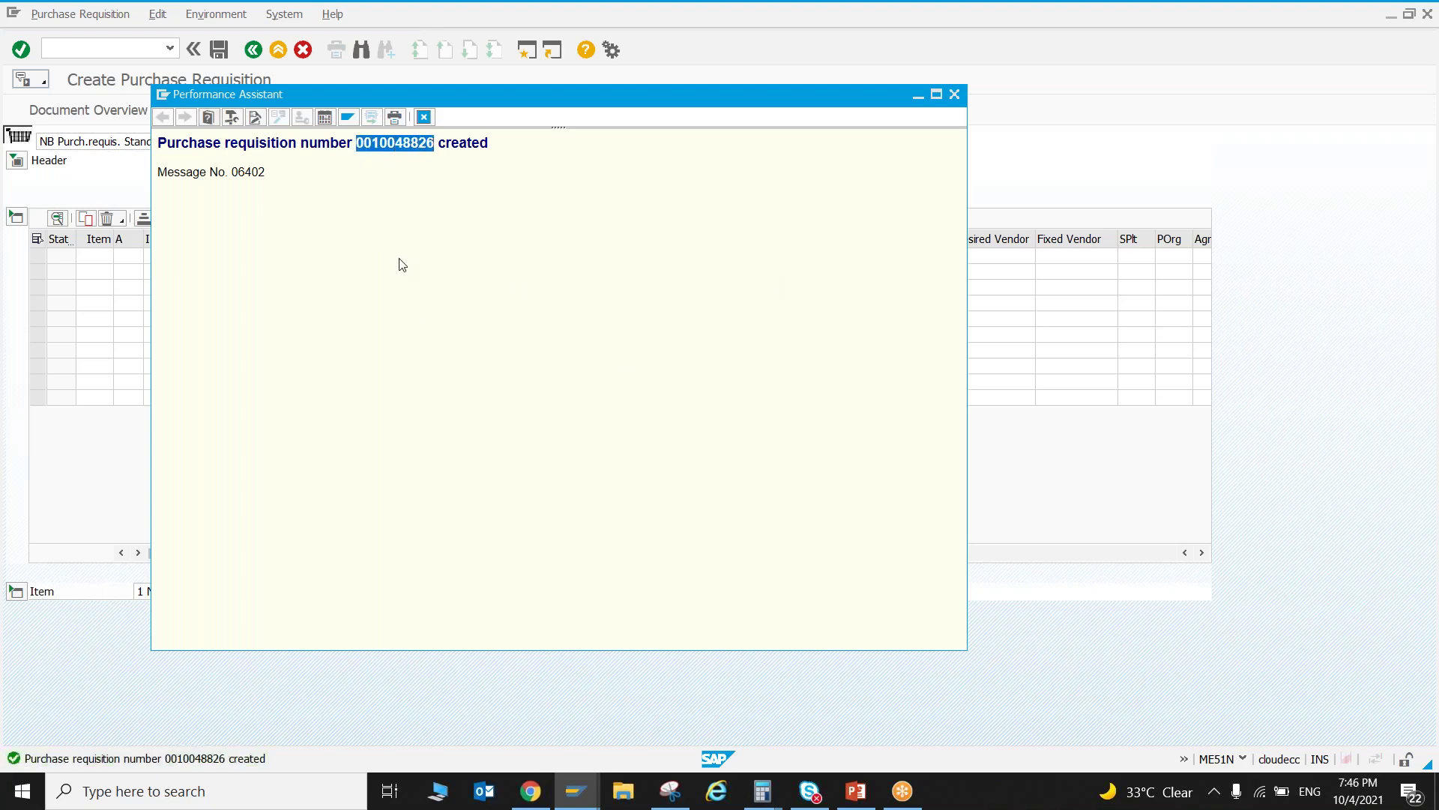
pyautogui.press('Escape')
pyautogui.click(278, 52)
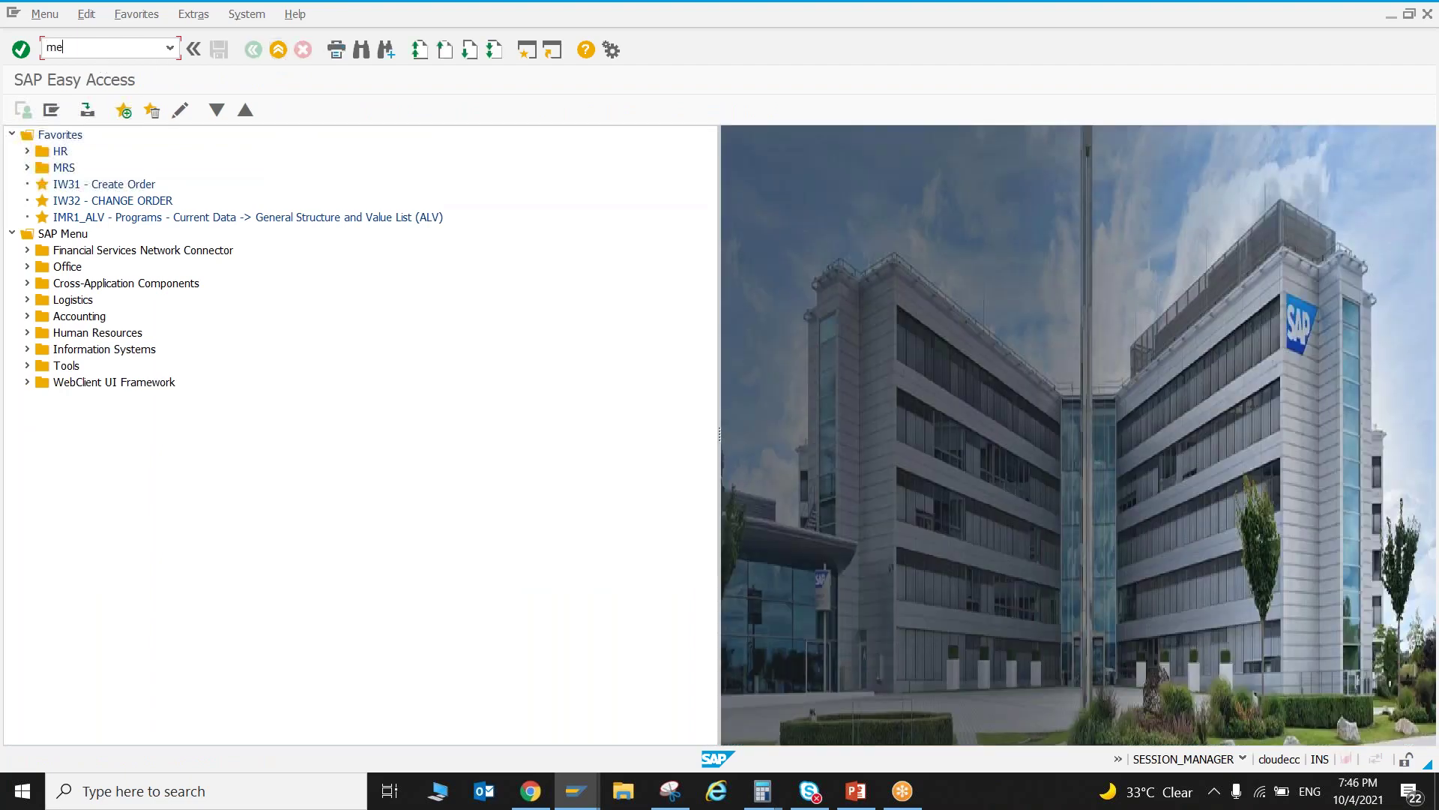
# - Open the purchase order creation transaction ME21N and consult the purchase order example on slide 15 in PowerPoint before returning to SAP
pyautogui.press('Return')
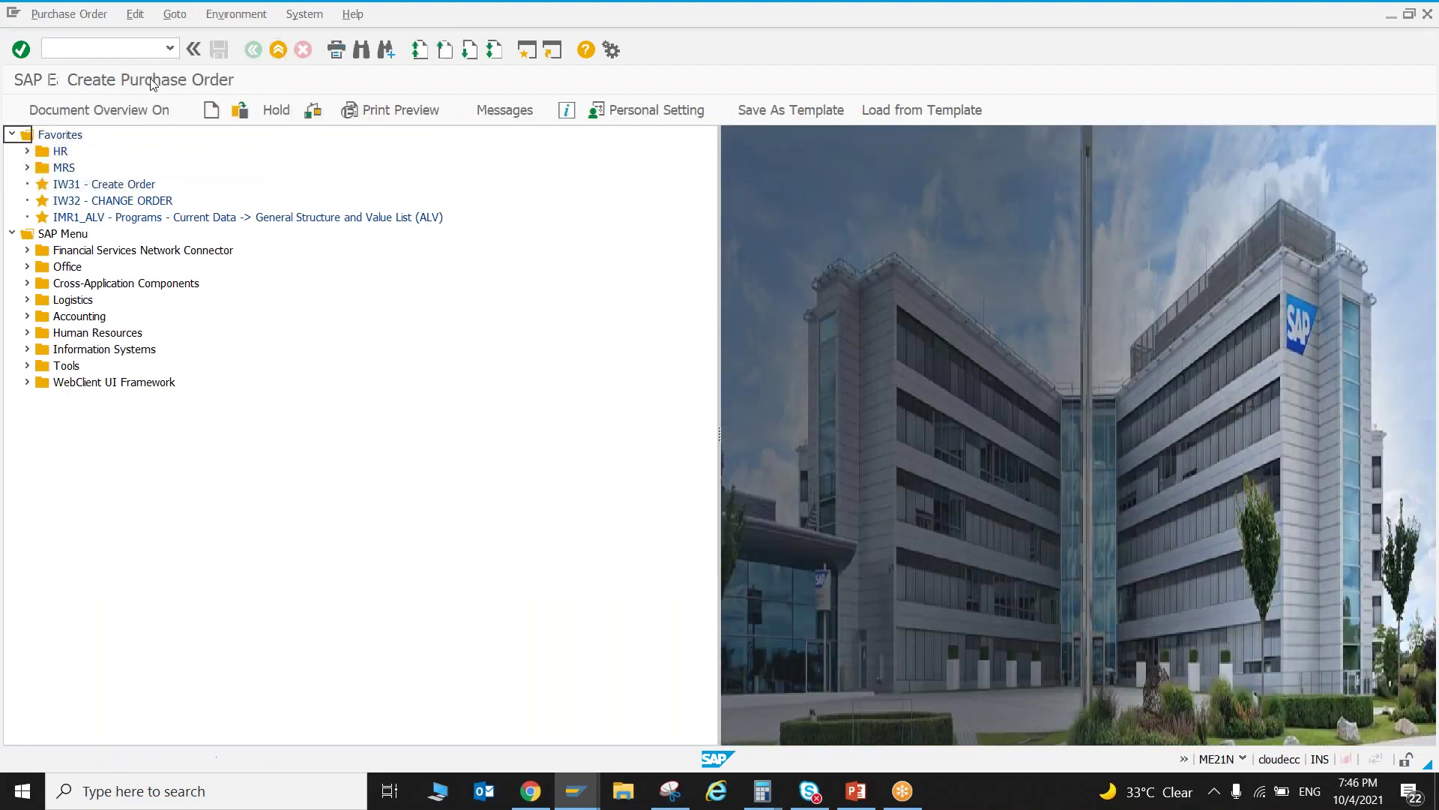
pyautogui.click(457, 141)
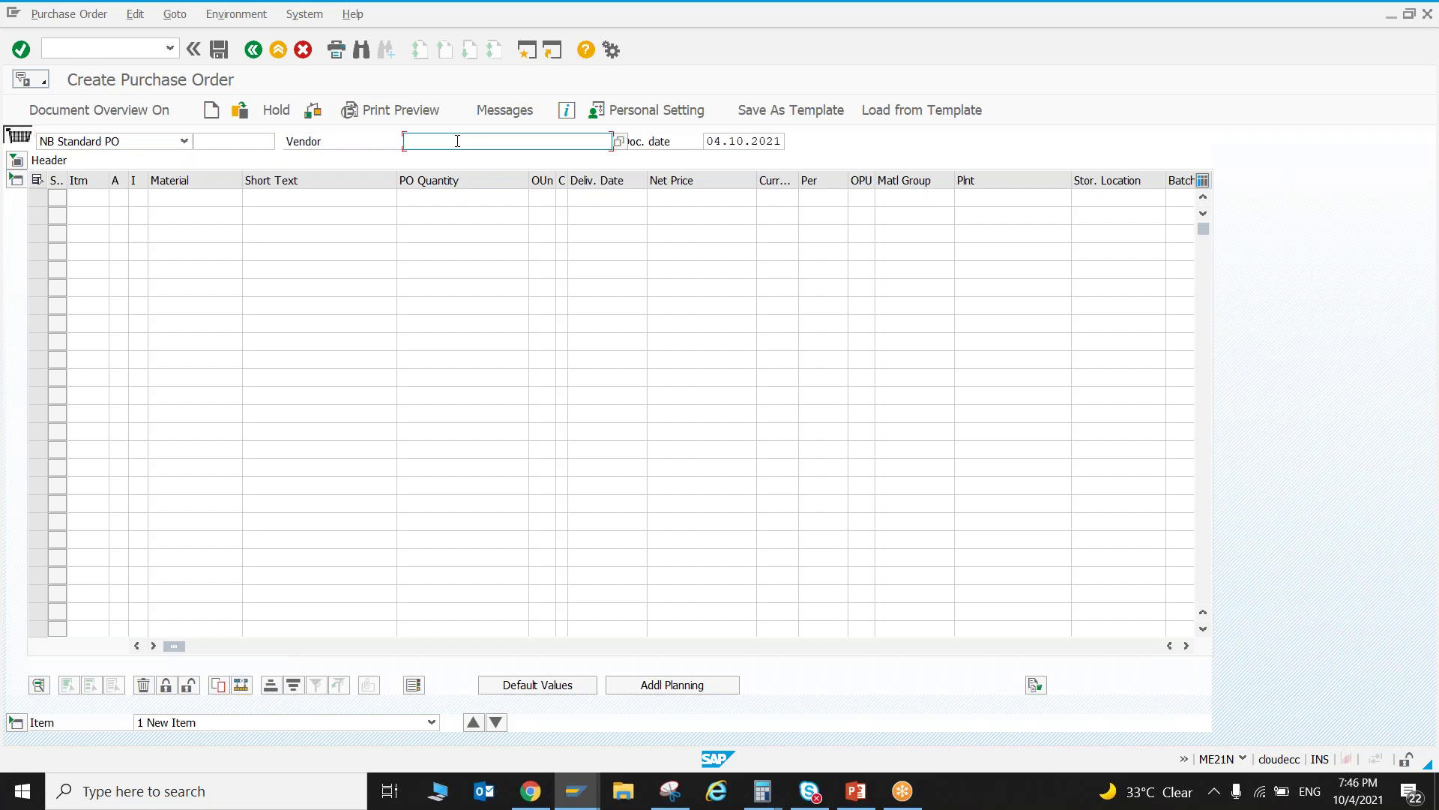
pyautogui.click(856, 791)
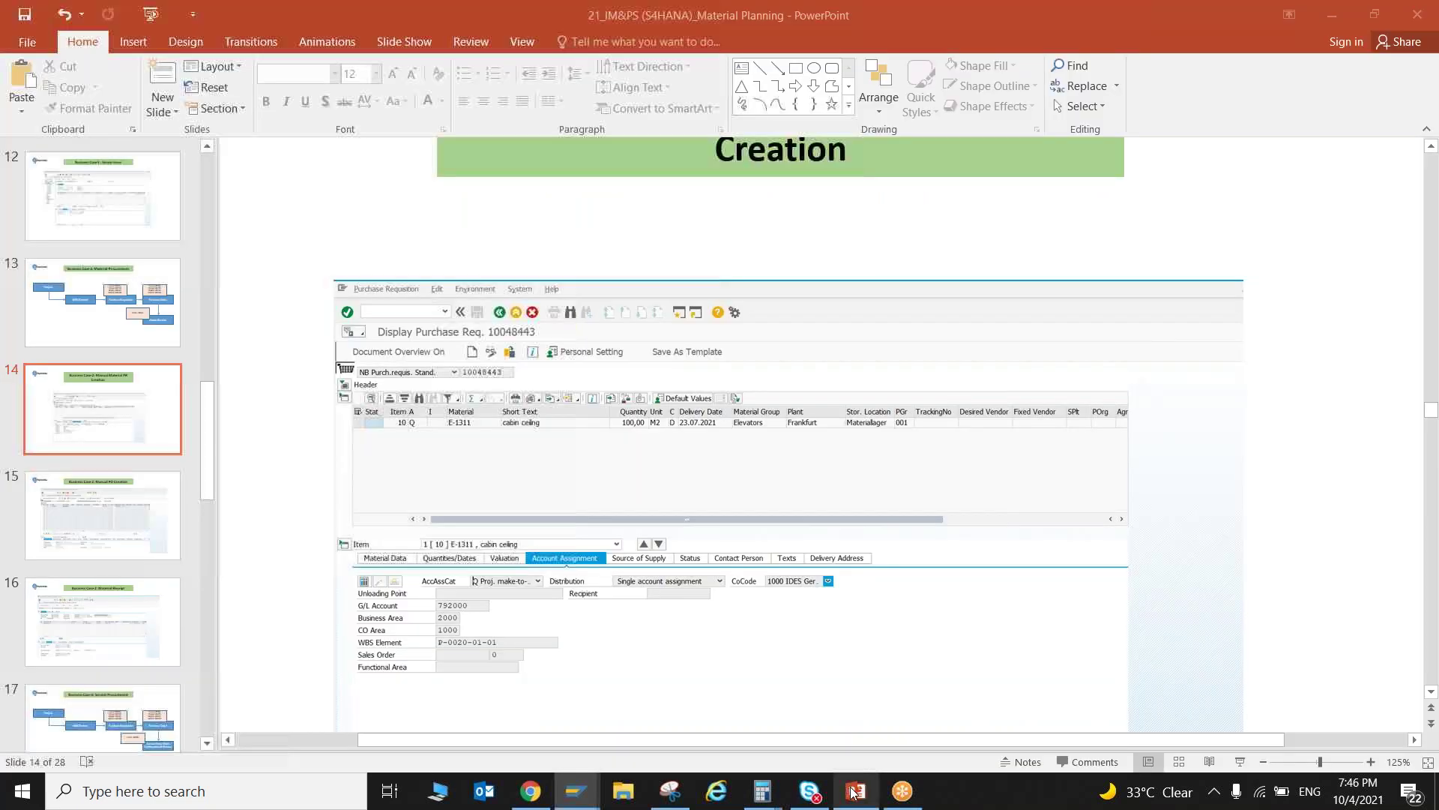
pyautogui.click(125, 528)
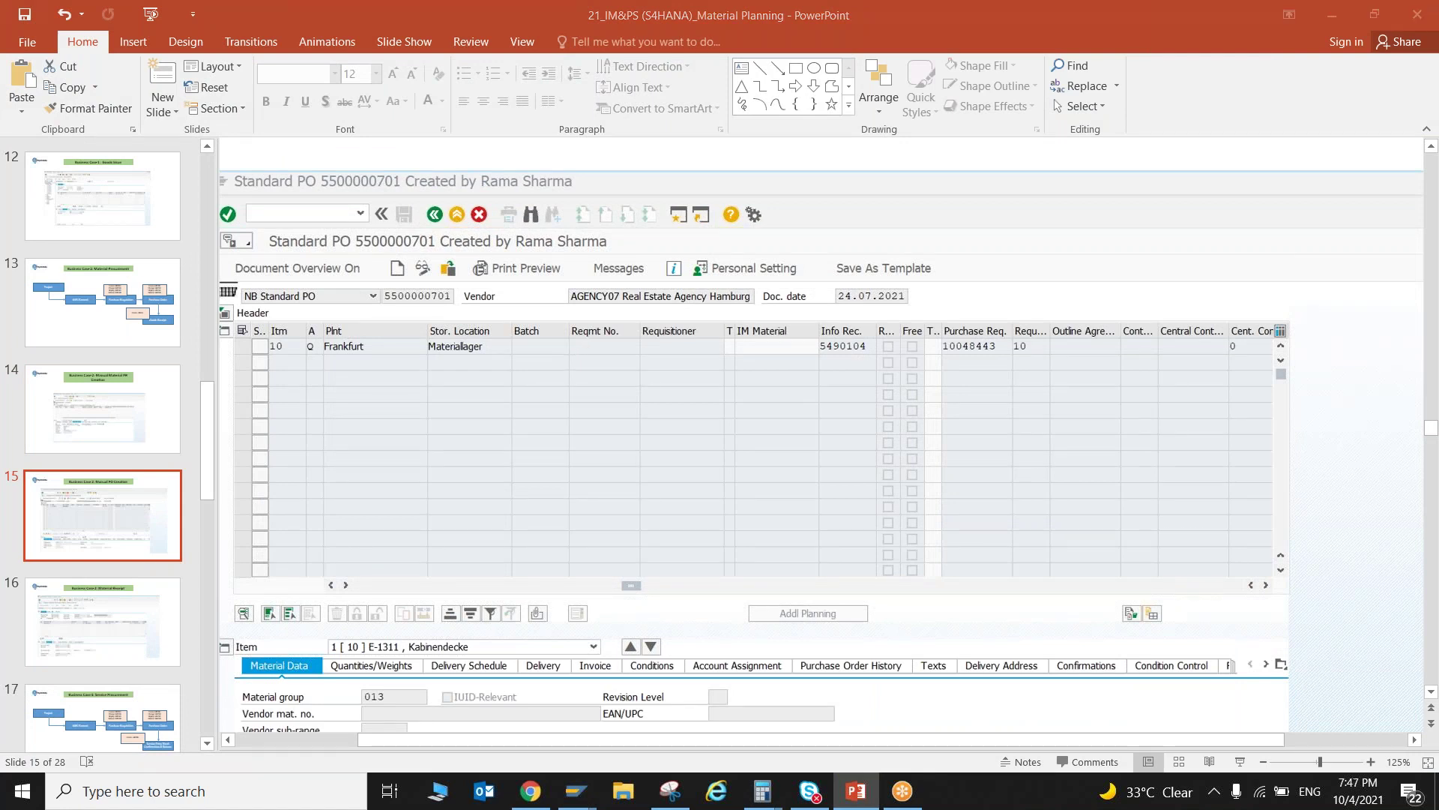
pyautogui.hotkey('alt', 'Tab')
# - Set Cake supplies as the purchase order's vendor and enter the copied purchase requisition number as the first item's reference
pyautogui.click(510, 143)
pyautogui.click(510, 159)
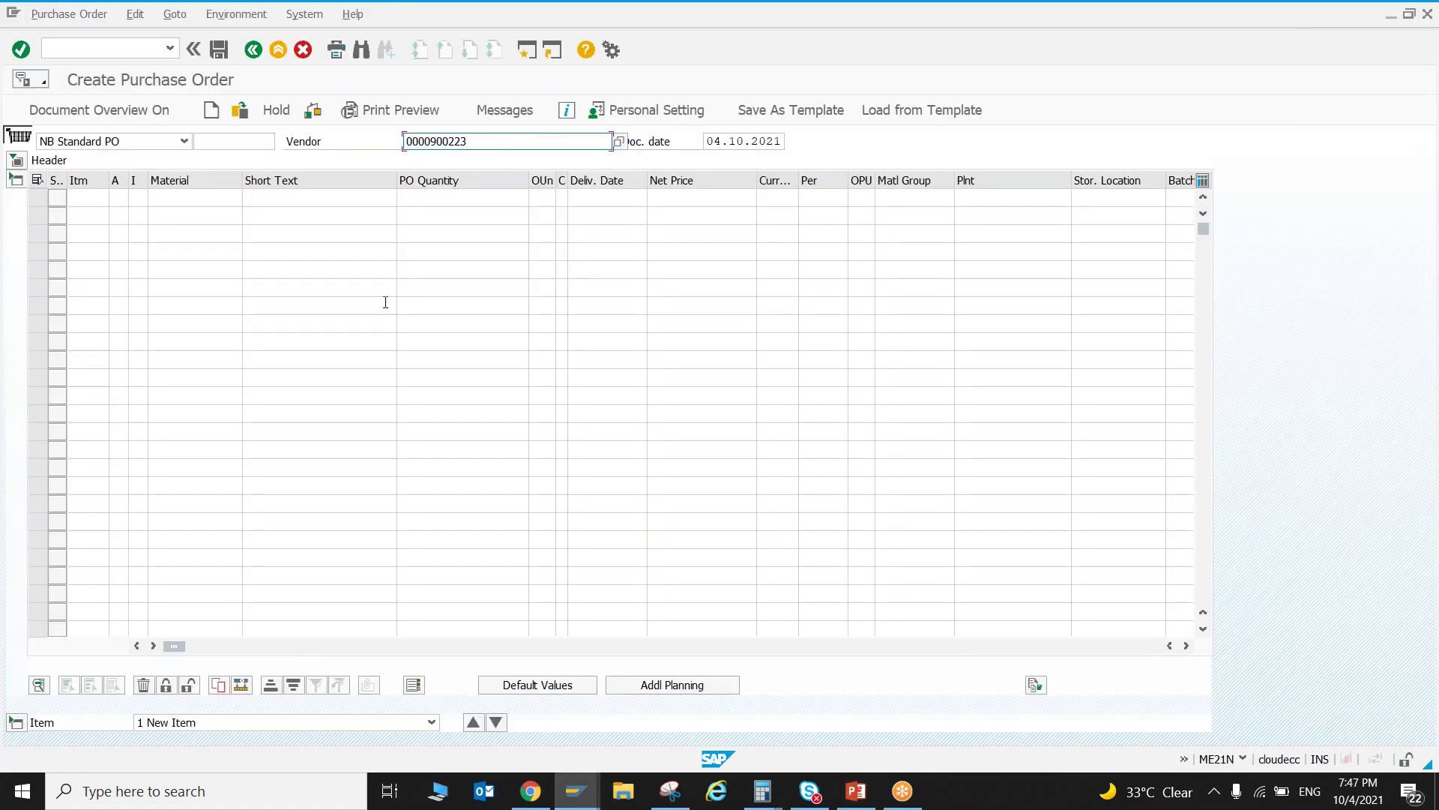
pyautogui.moveTo(173, 645); pyautogui.dragTo(475, 646)
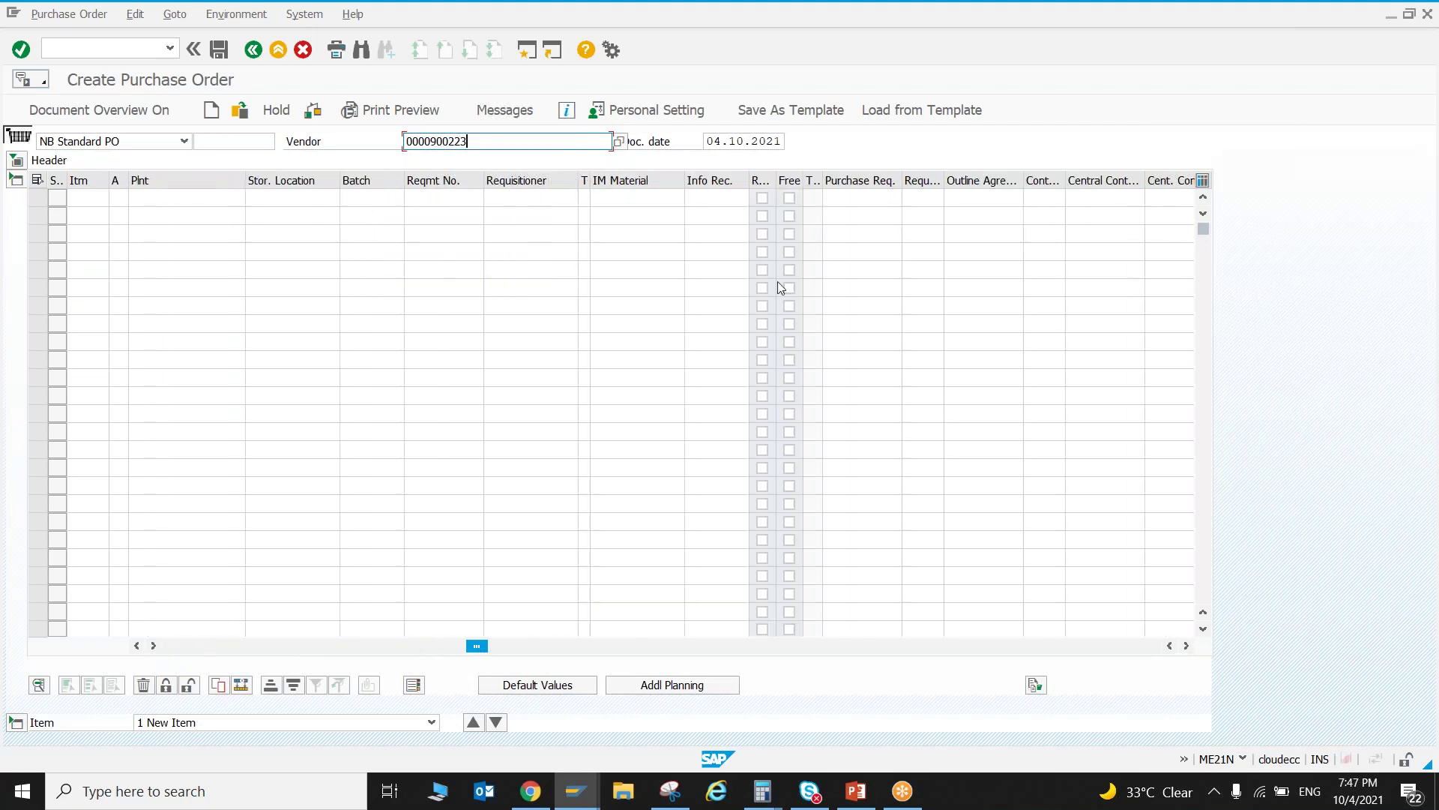
pyautogui.click(832, 200)
pyautogui.hotkey('ctrl', 'v')
pyautogui.press('Return')
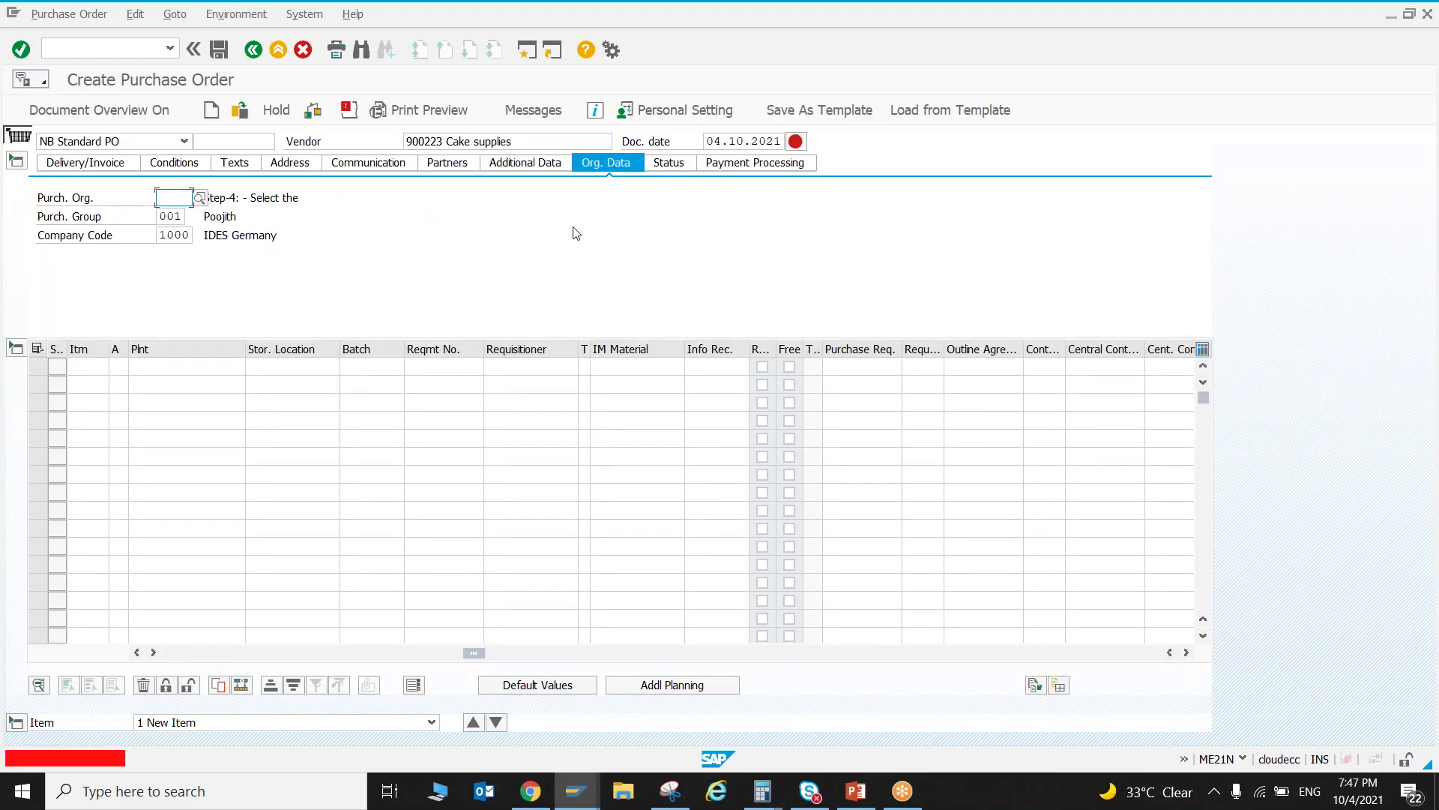